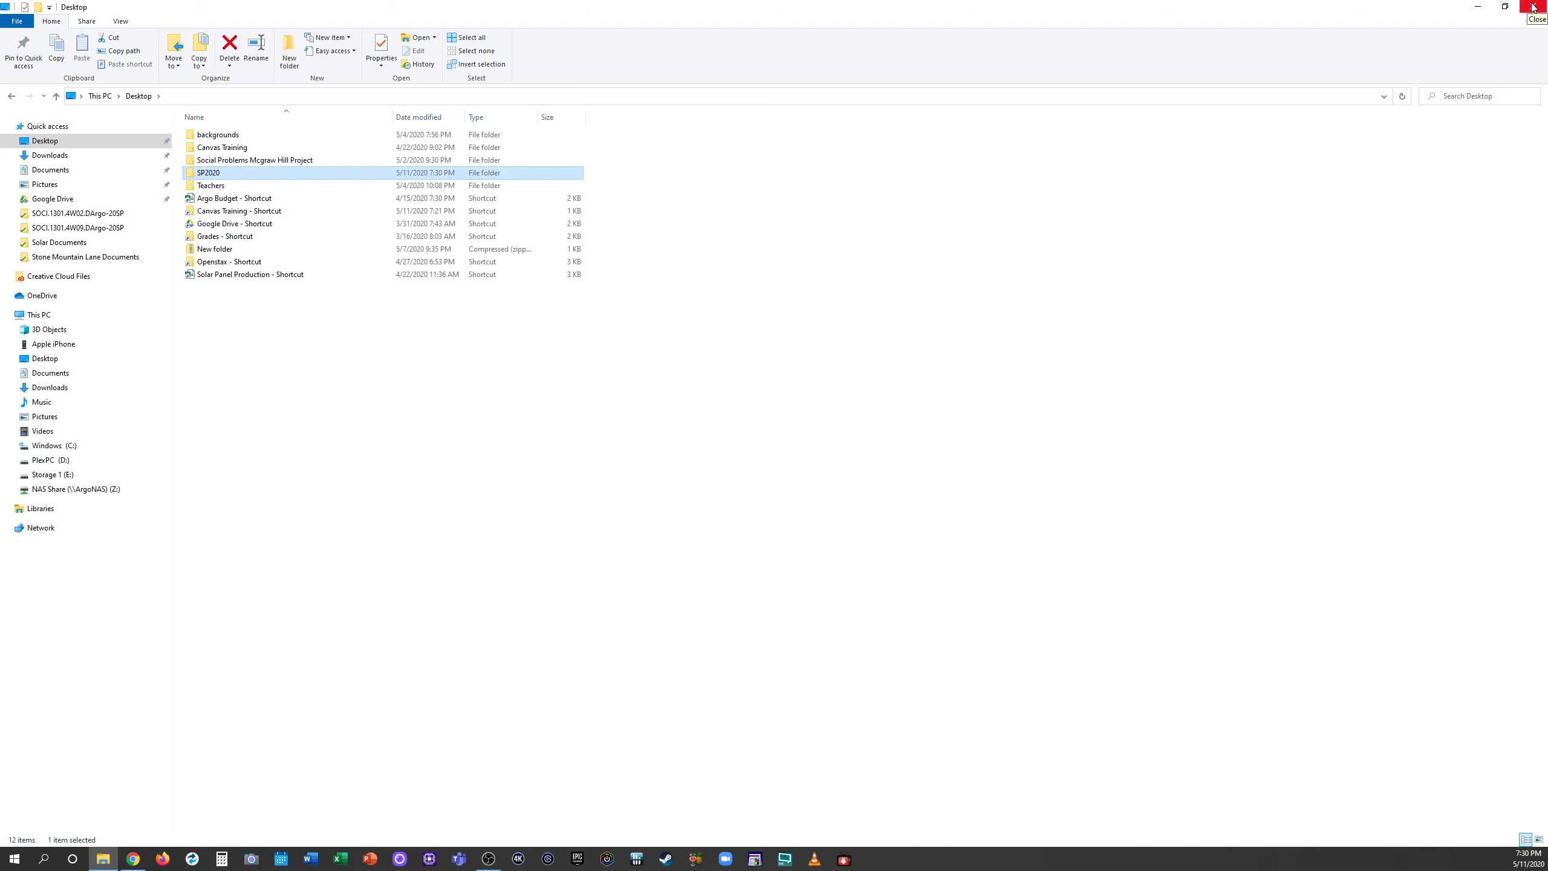
# Step: Switch to Chrome and open the grades of the Openstax Sandbox course from the Canvas dashboard
pyautogui.click(1534, 6)
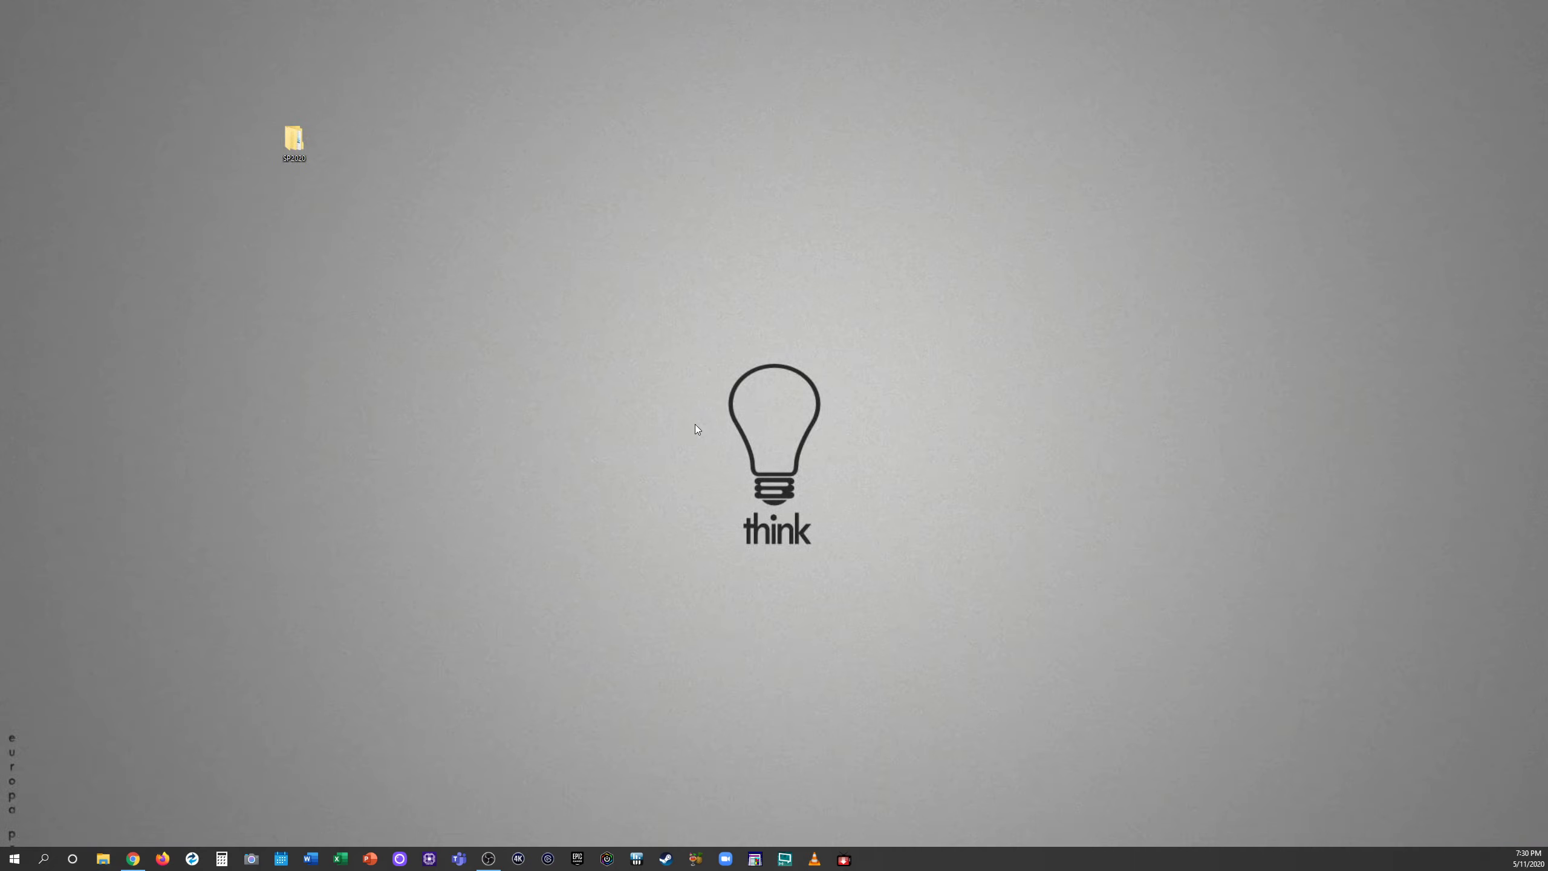
pyautogui.click(132, 860)
pyautogui.click(115, 10)
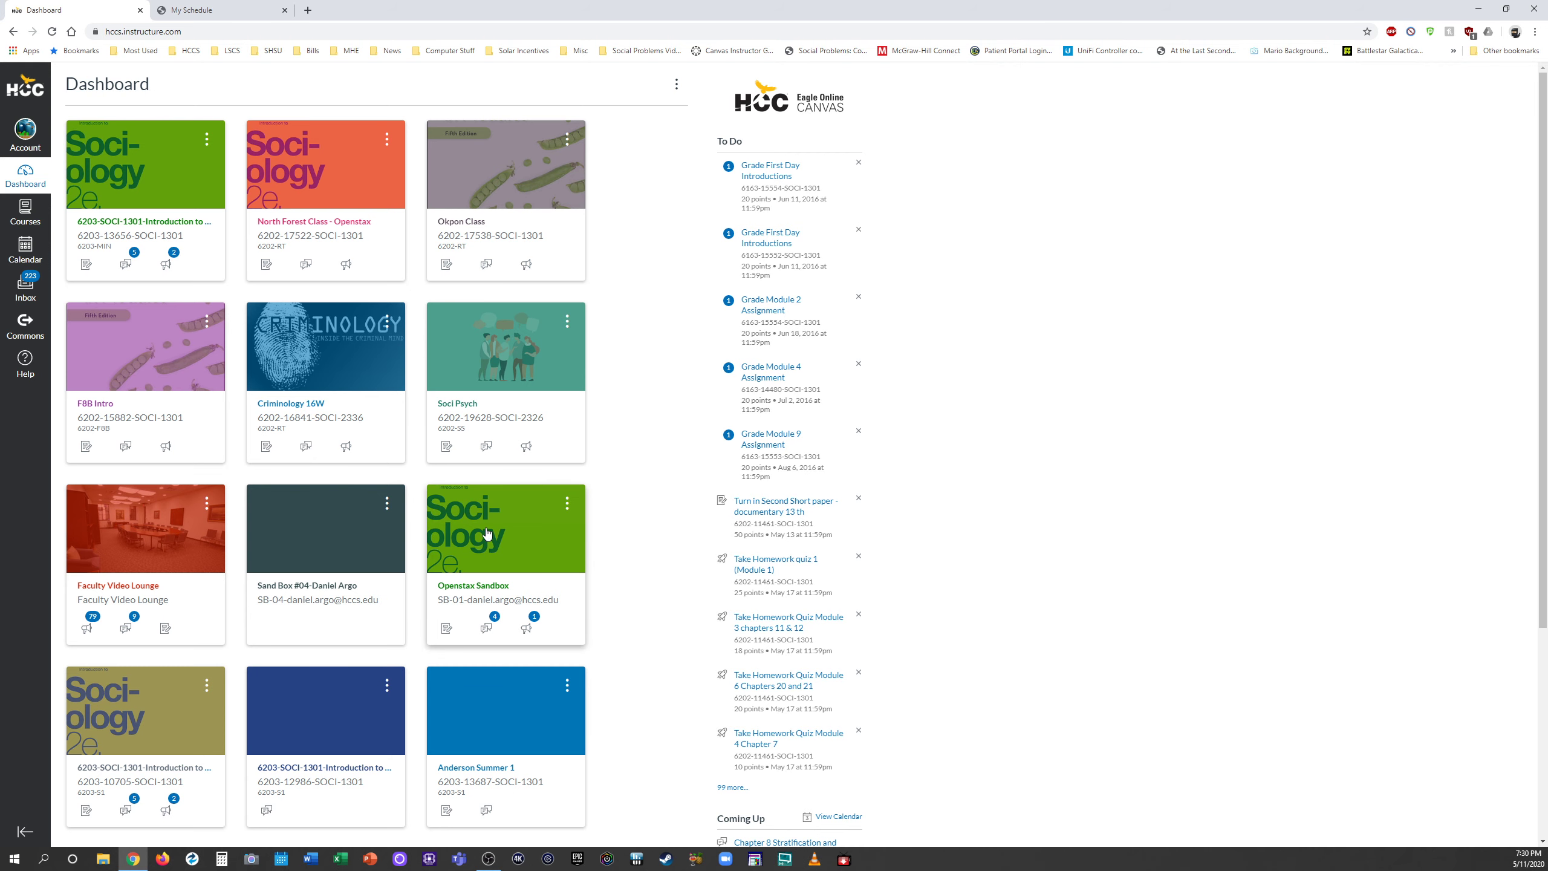
pyautogui.click(534, 405)
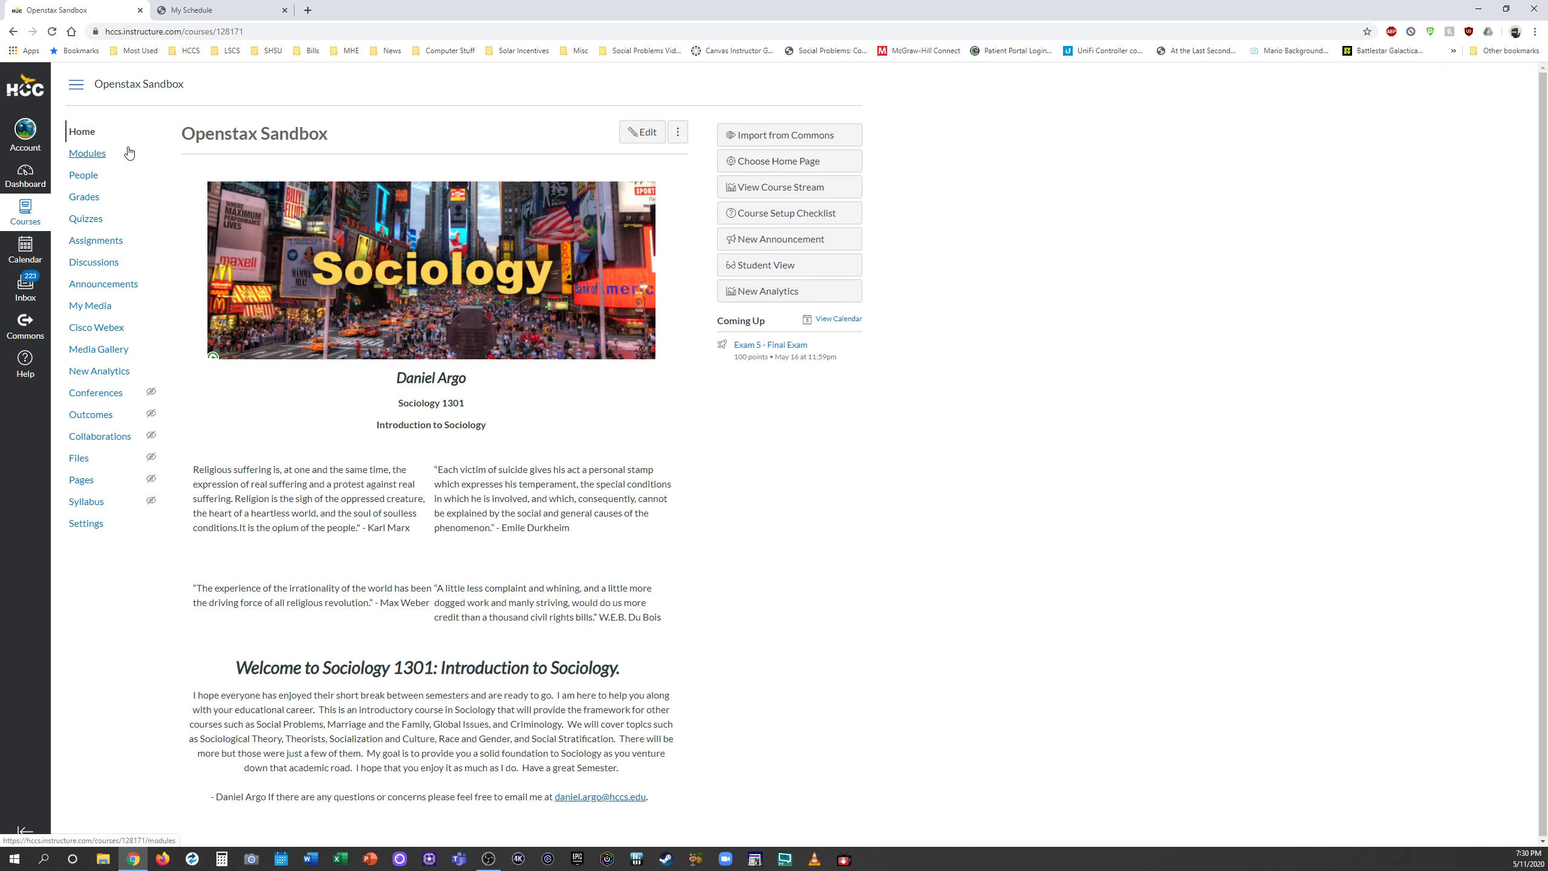
pyautogui.click(90, 199)
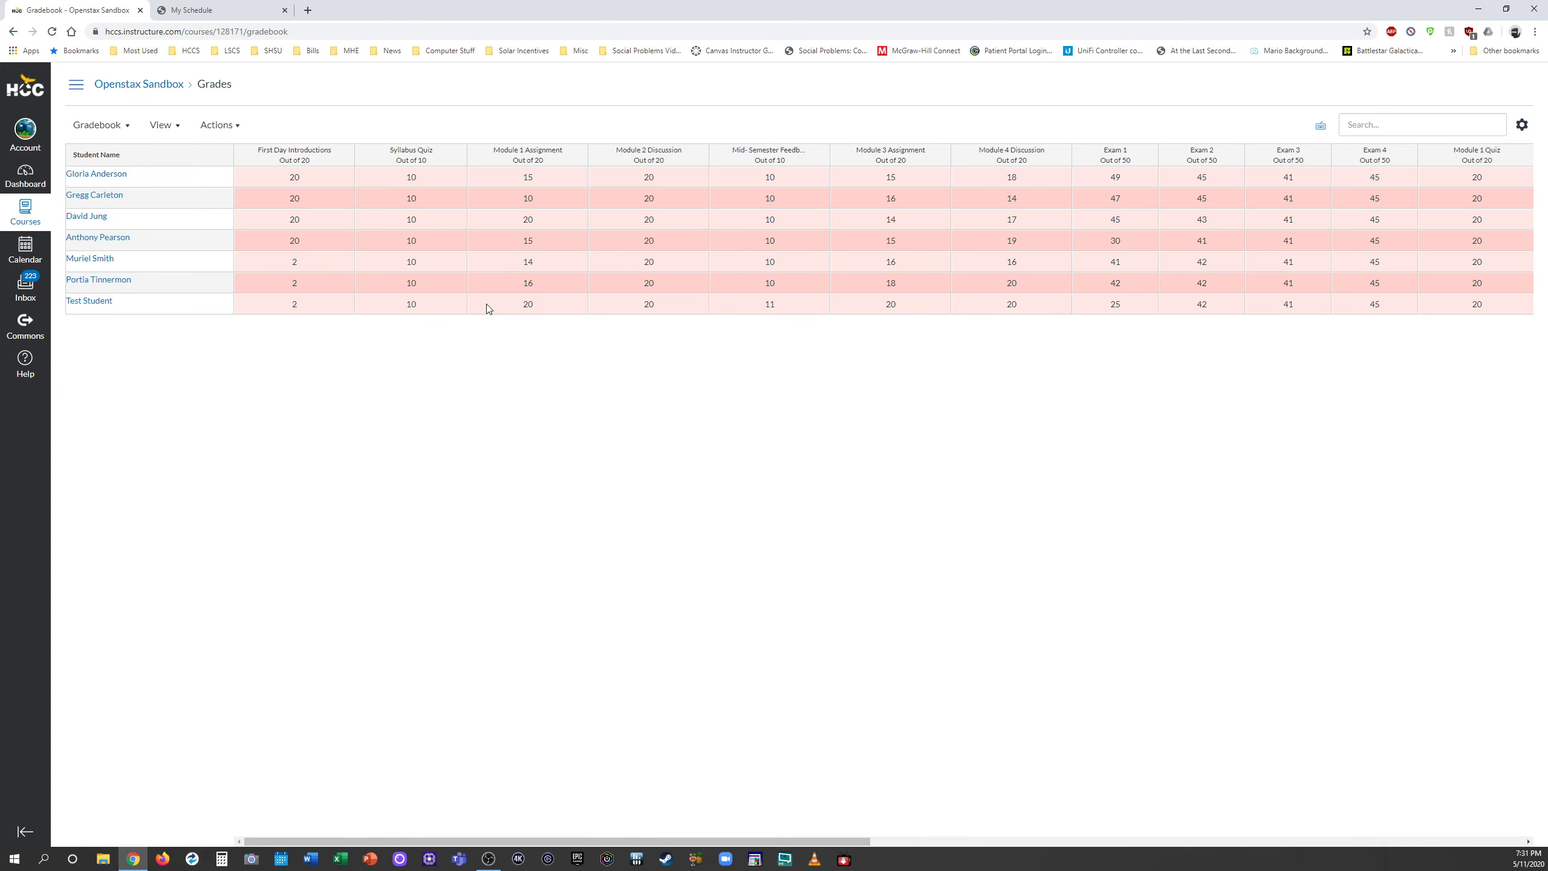
# Step: Clear the Test Student's Module 6 Discussion grade in the gradebook and enter 15 instead
pyautogui.moveTo(557, 841); pyautogui.dragTo(500, 842)
pyautogui.moveTo(632, 842)
pyautogui.mouseDown()
pyautogui.moveTo(1289, 867)
pyautogui.moveTo(609, 862)
pyautogui.mouseUp()
pyautogui.moveTo(743, 841); pyautogui.dragTo(1396, 841)
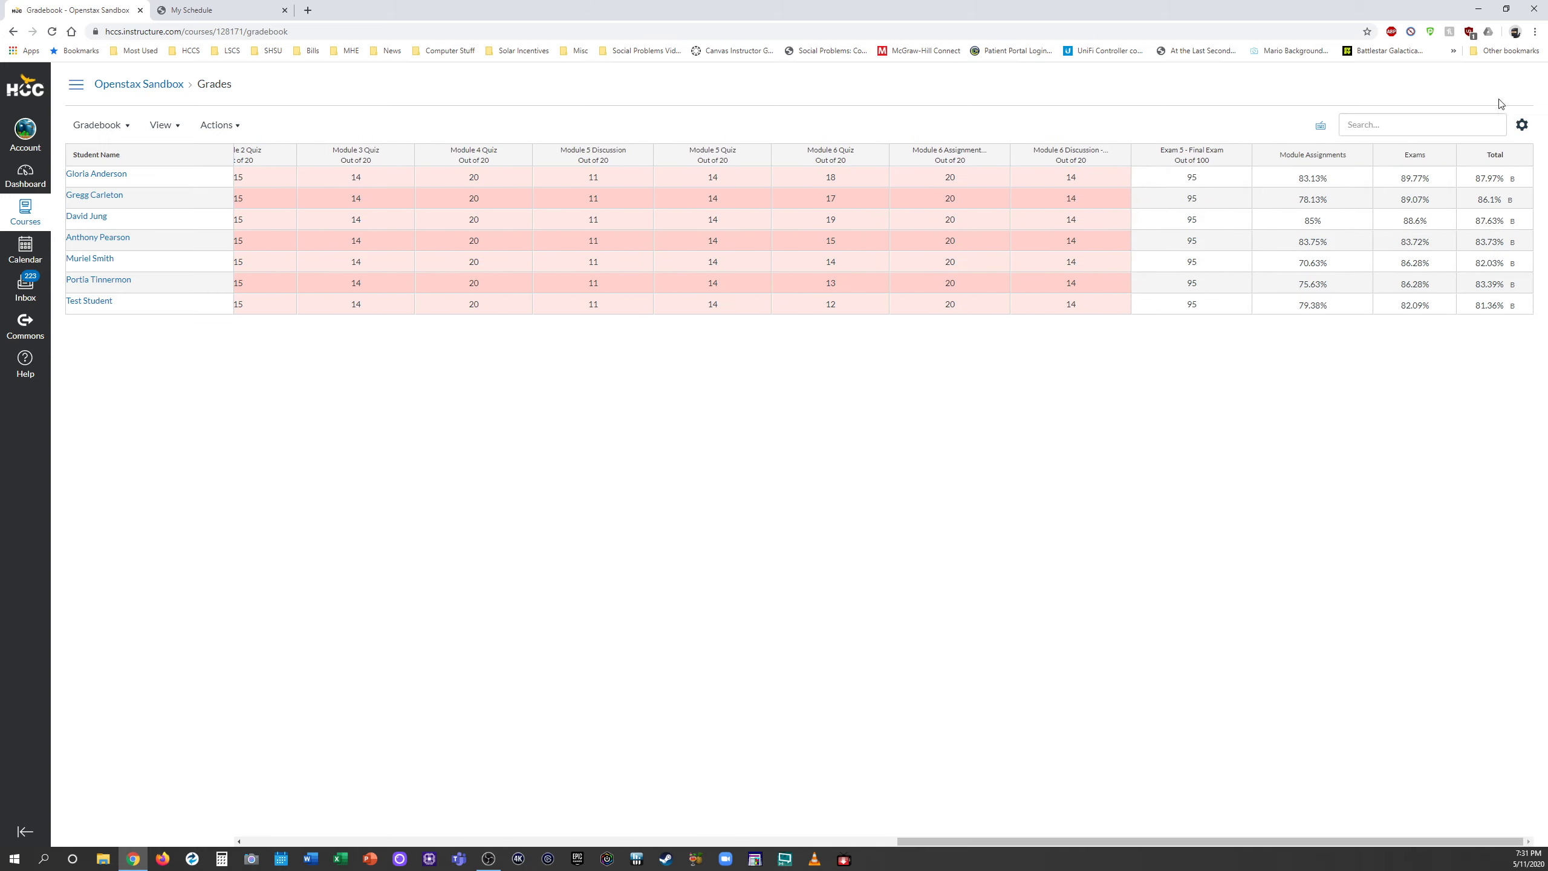
pyautogui.click(1083, 308)
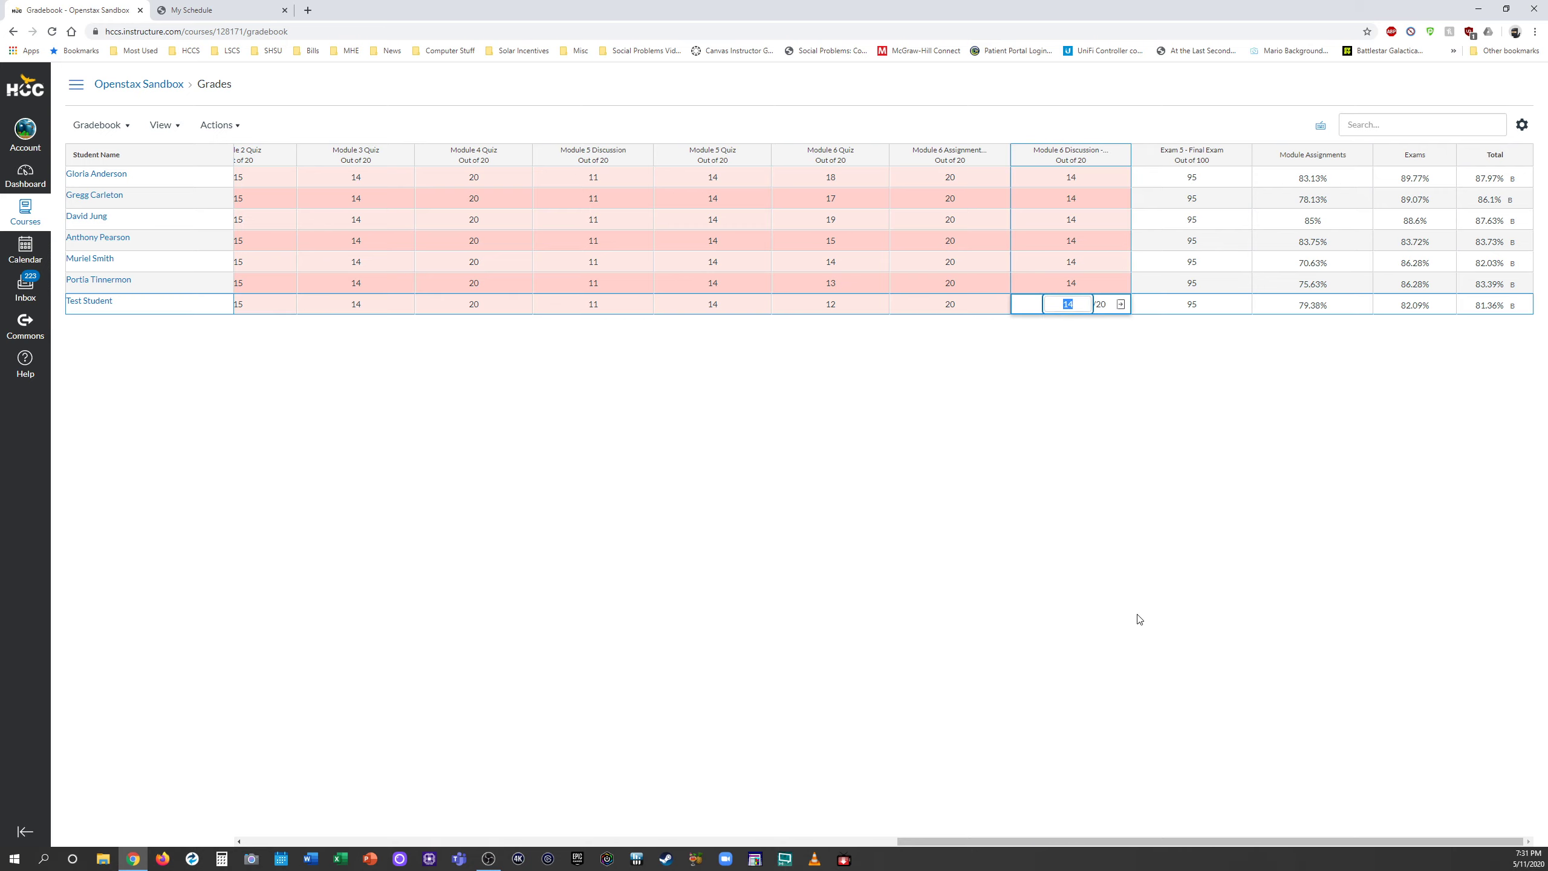
pyautogui.press('BackSpace')
pyautogui.click(1161, 514)
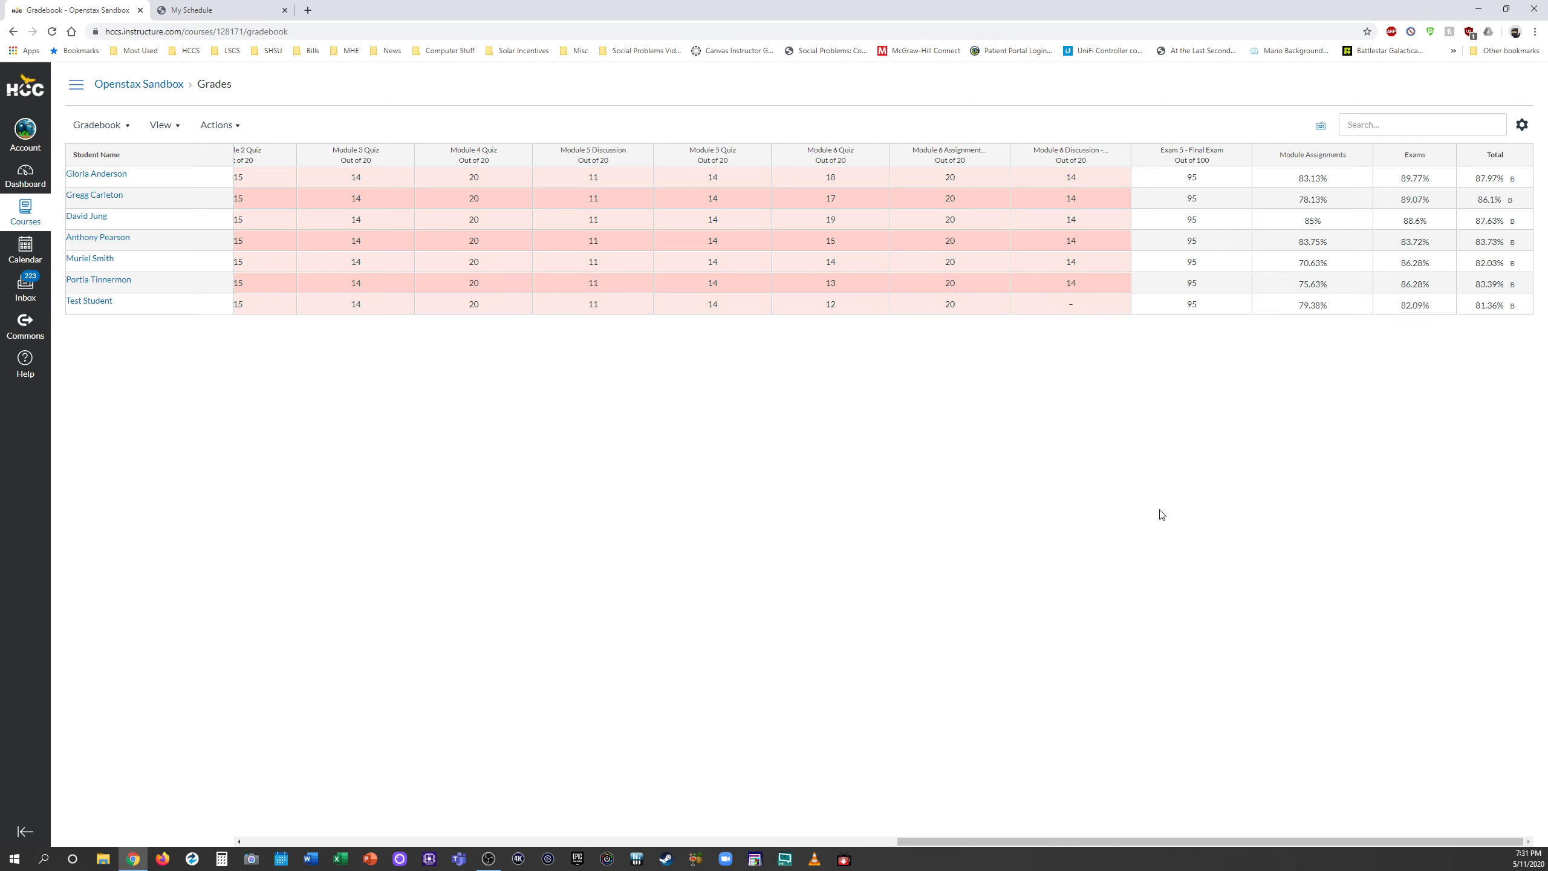
pyautogui.click(1071, 308)
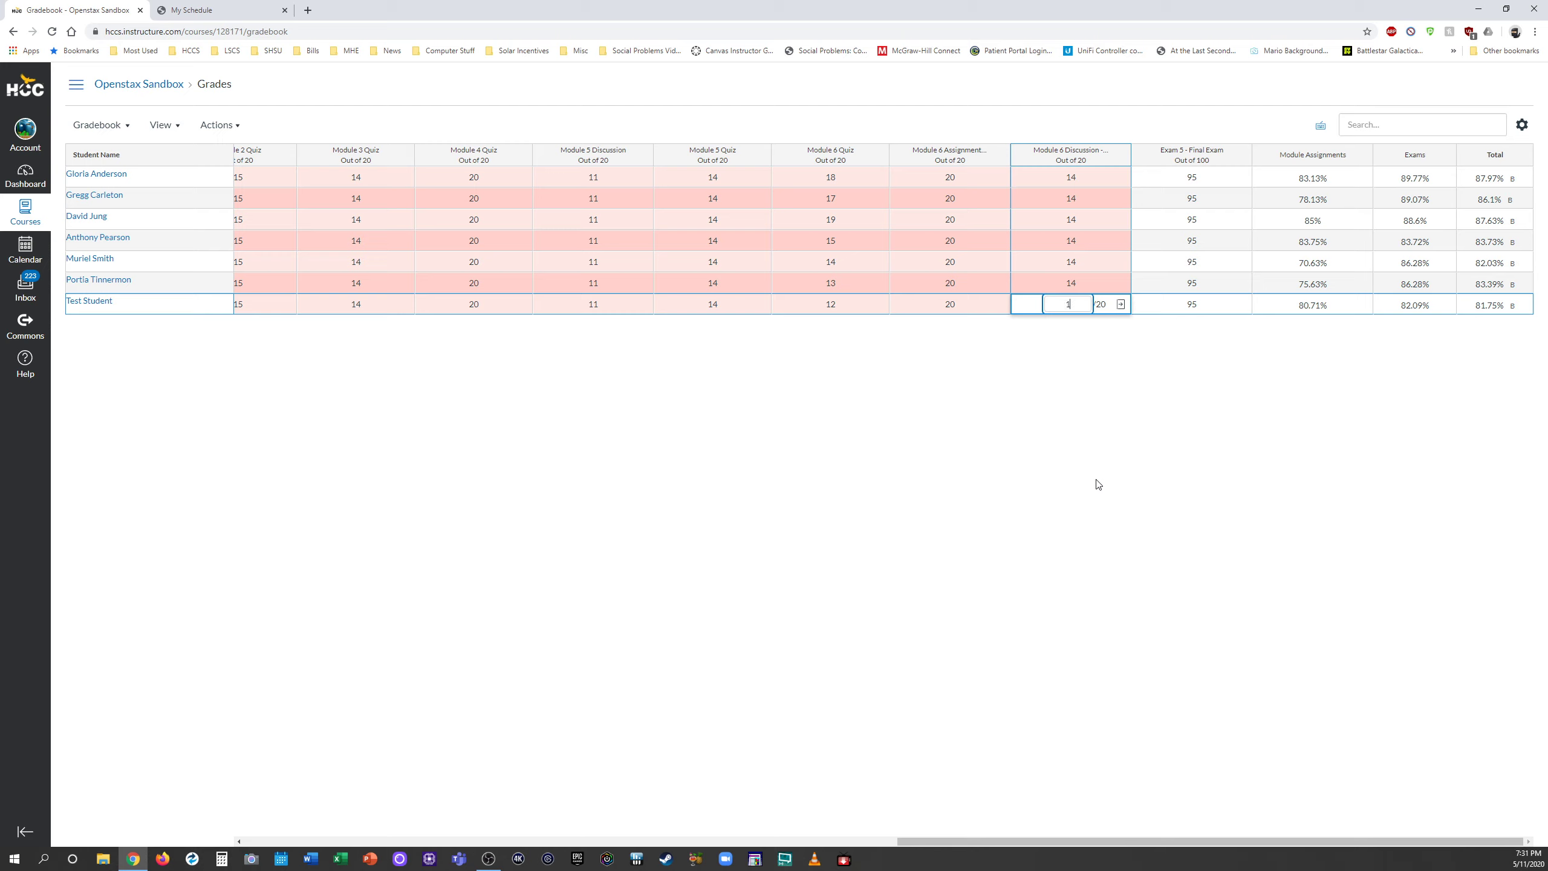
pyautogui.write('15')
pyautogui.press('Return')
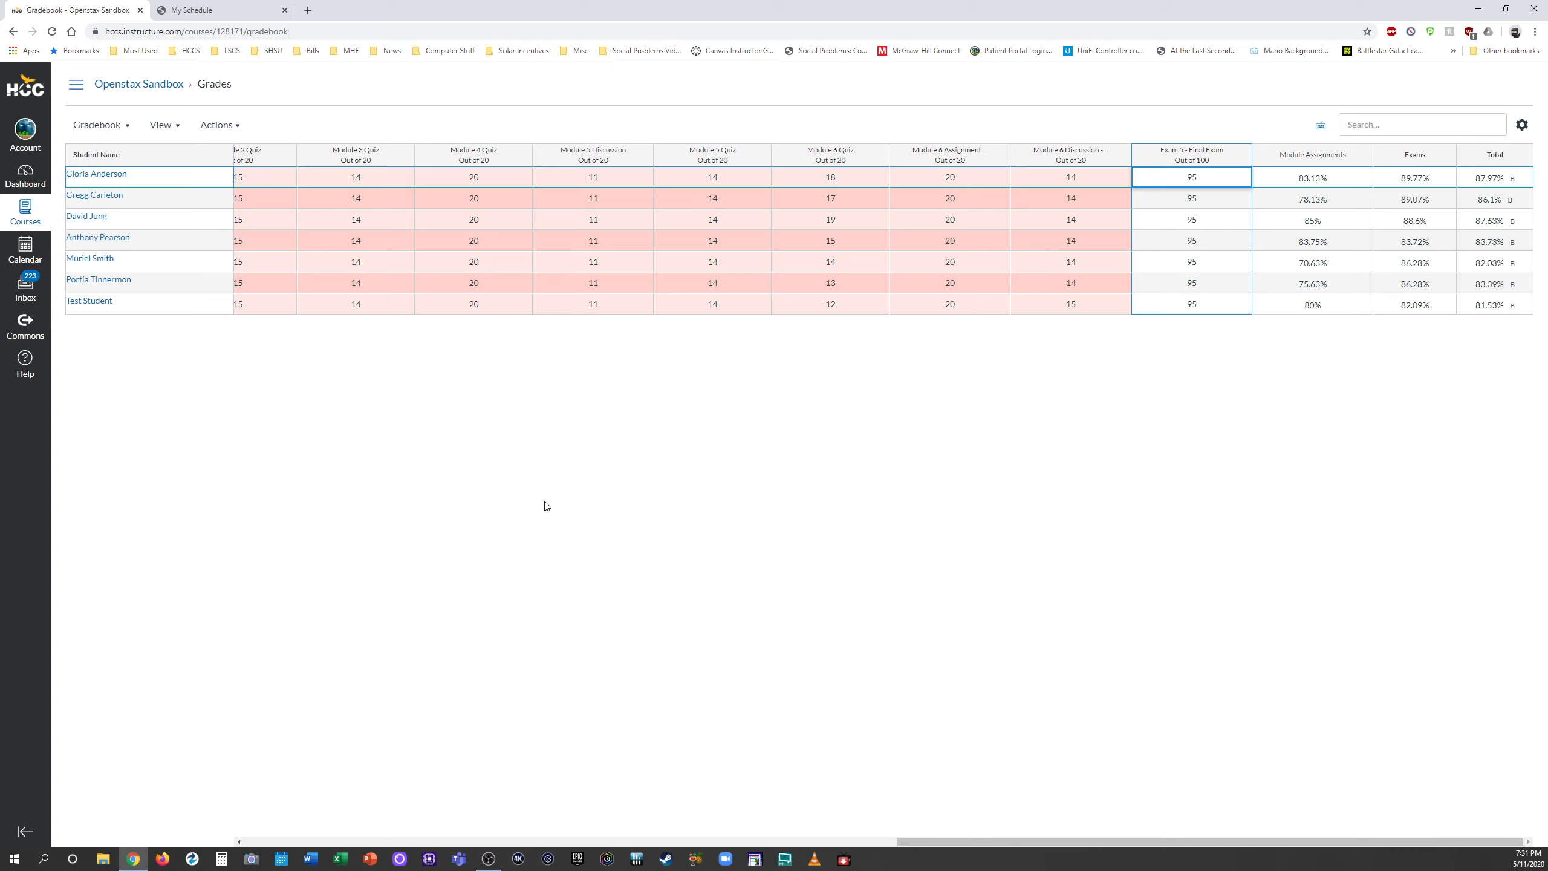
# Step: Move the Syllabus Quiz column ahead of the First Day Introductions column in the gradebook
pyautogui.click(261, 844)
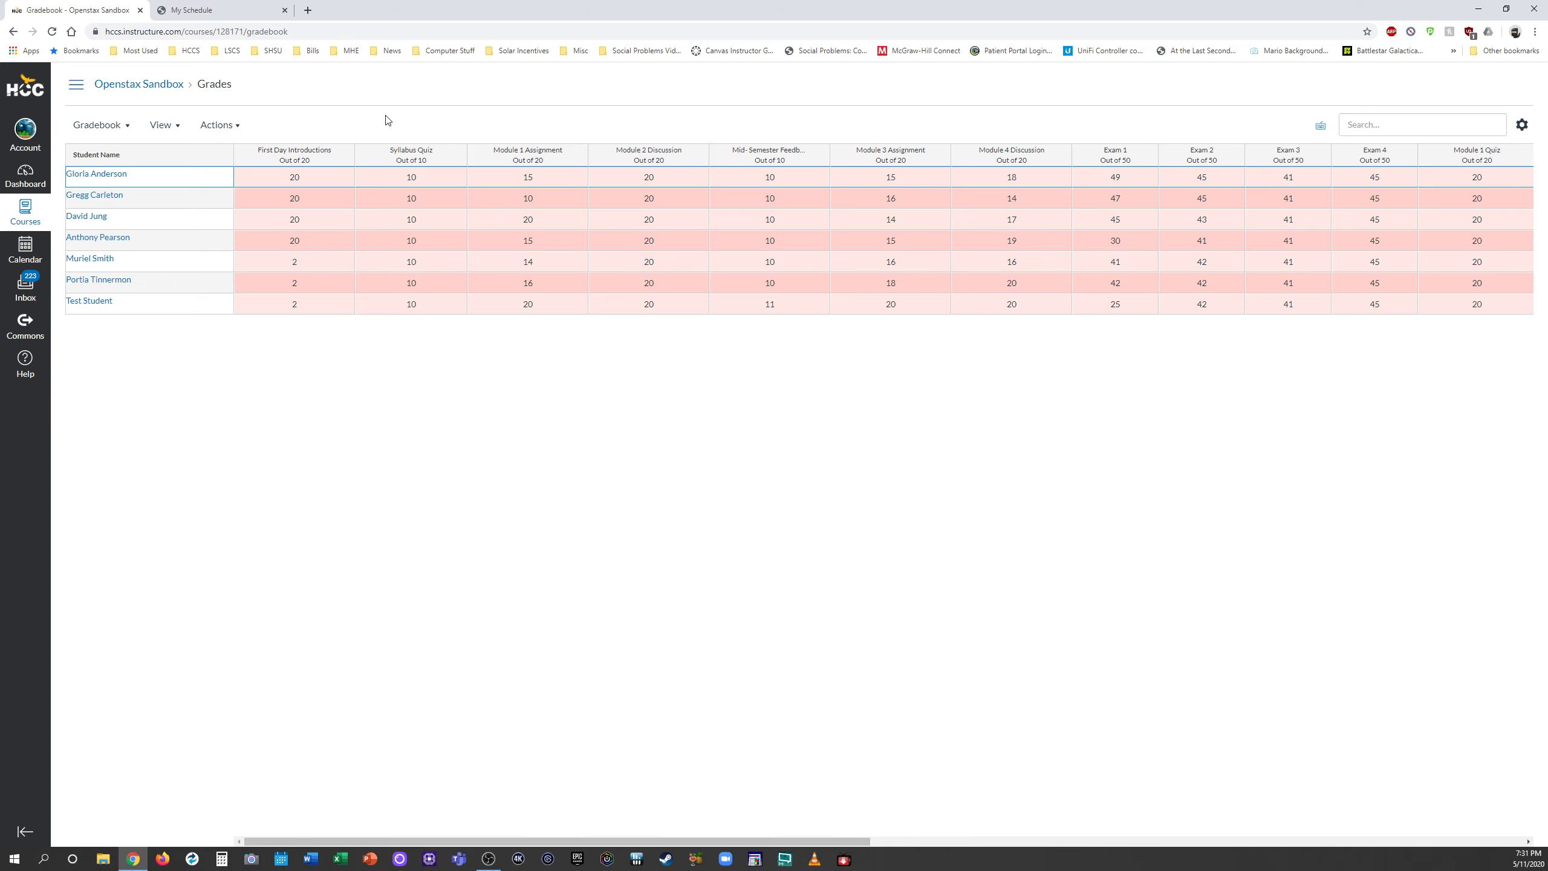
pyautogui.moveTo(377, 161); pyautogui.dragTo(262, 160)
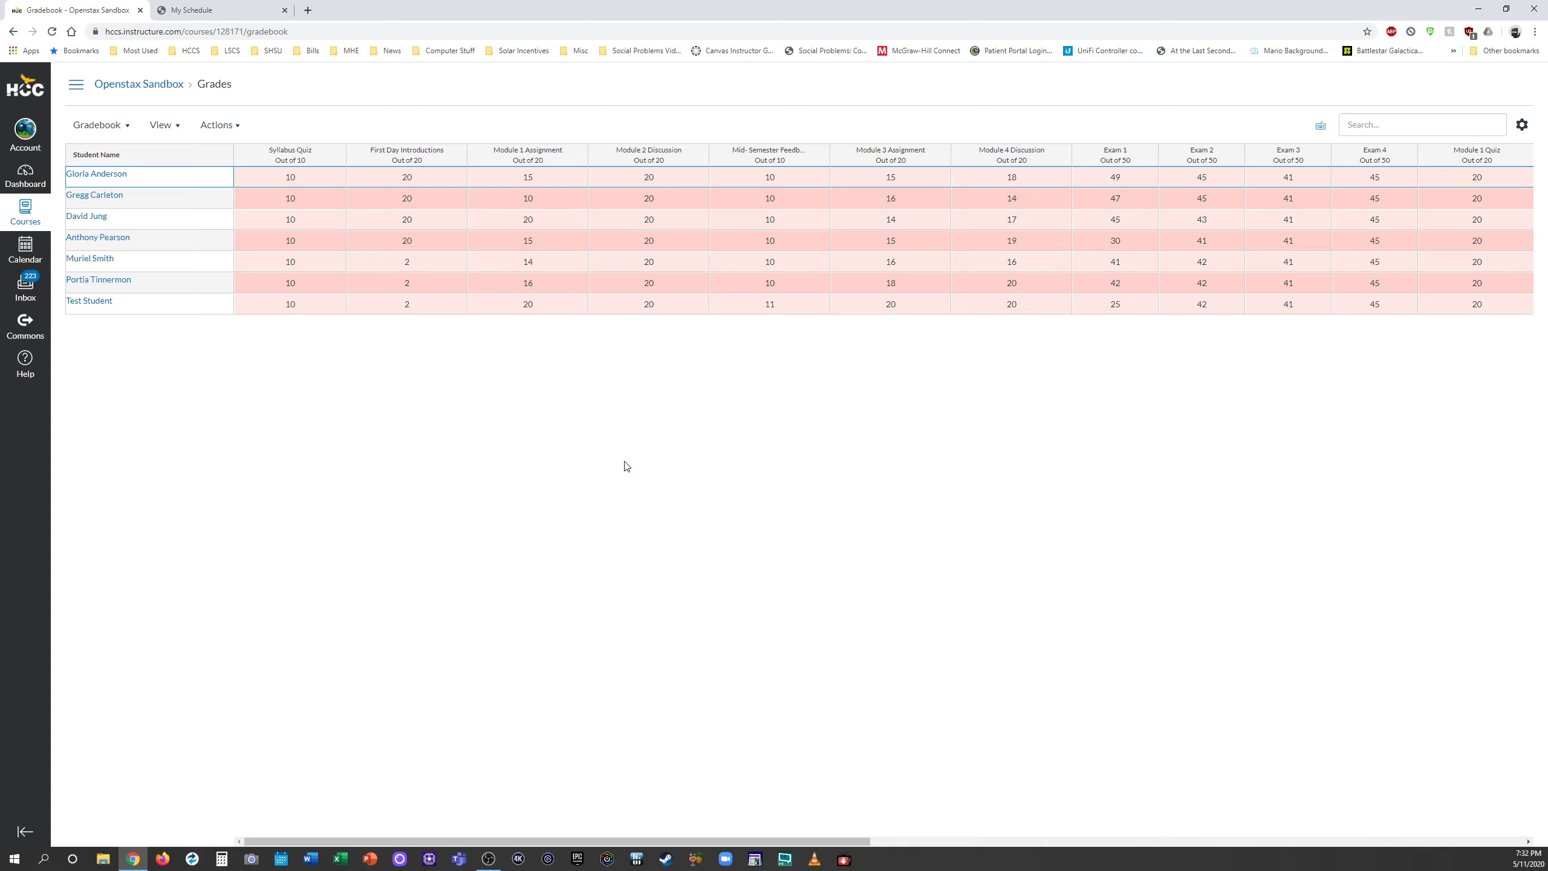
# Step: Export the gradebook as a CSV file and open the downloaded file in Excel
pyautogui.click(221, 127)
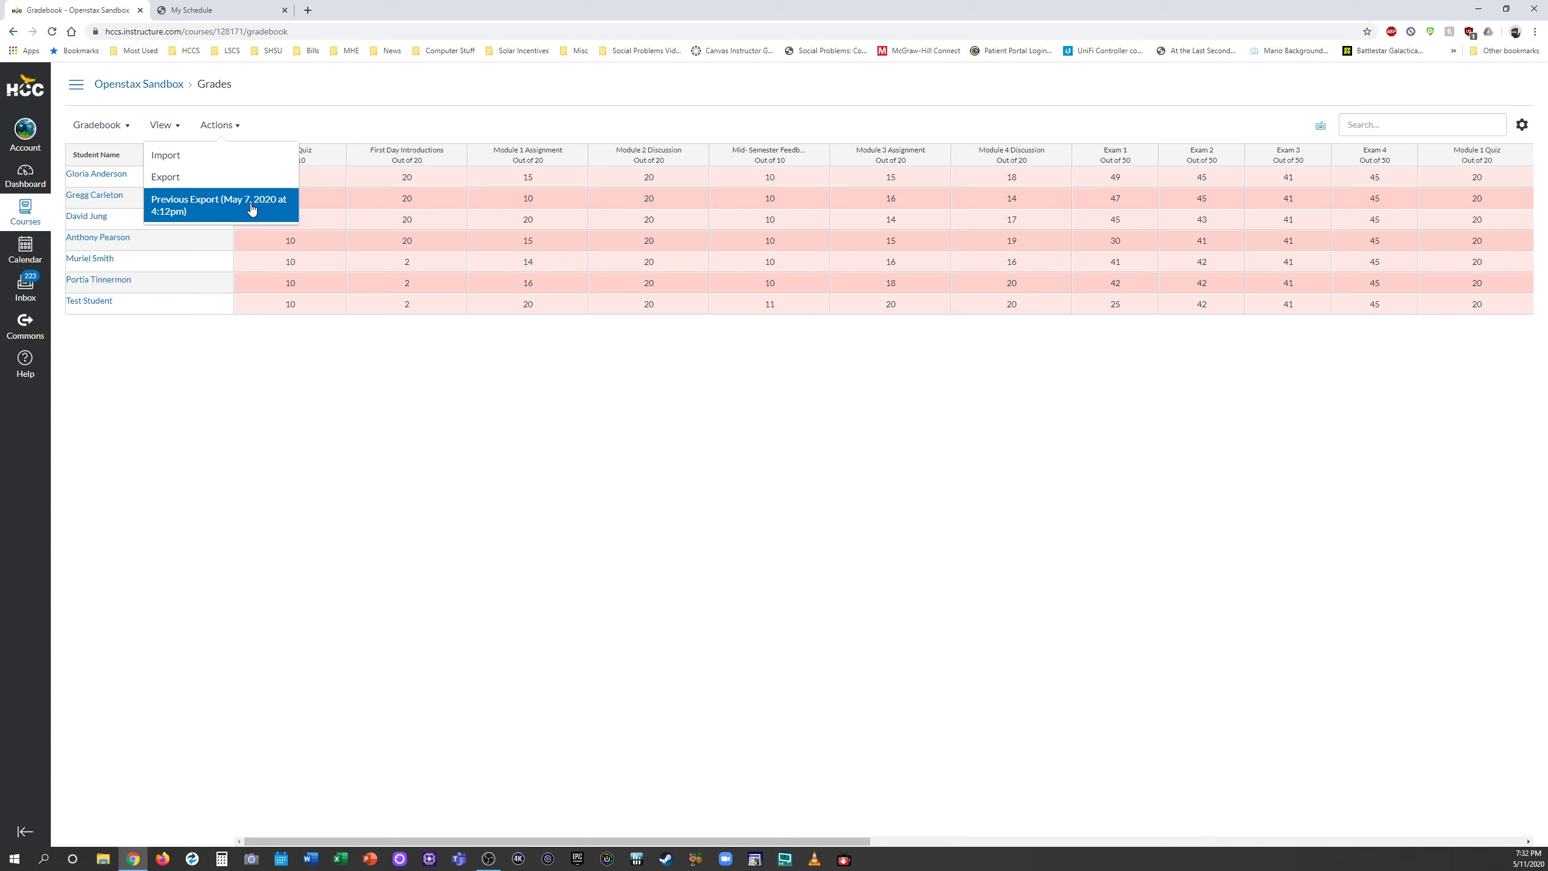
pyautogui.click(174, 182)
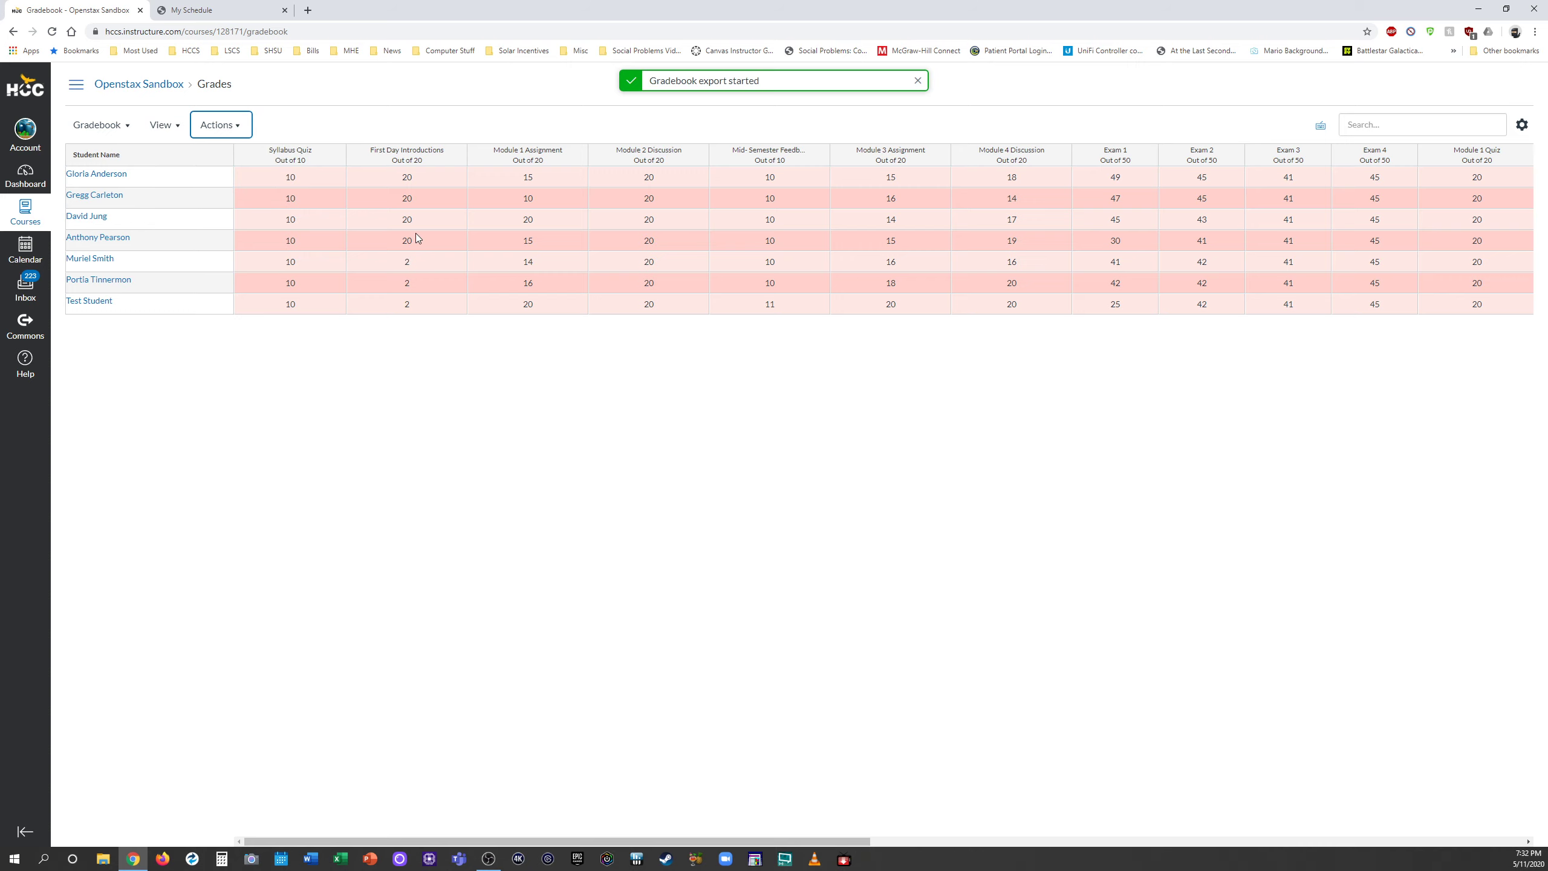
pyautogui.click(220, 126)
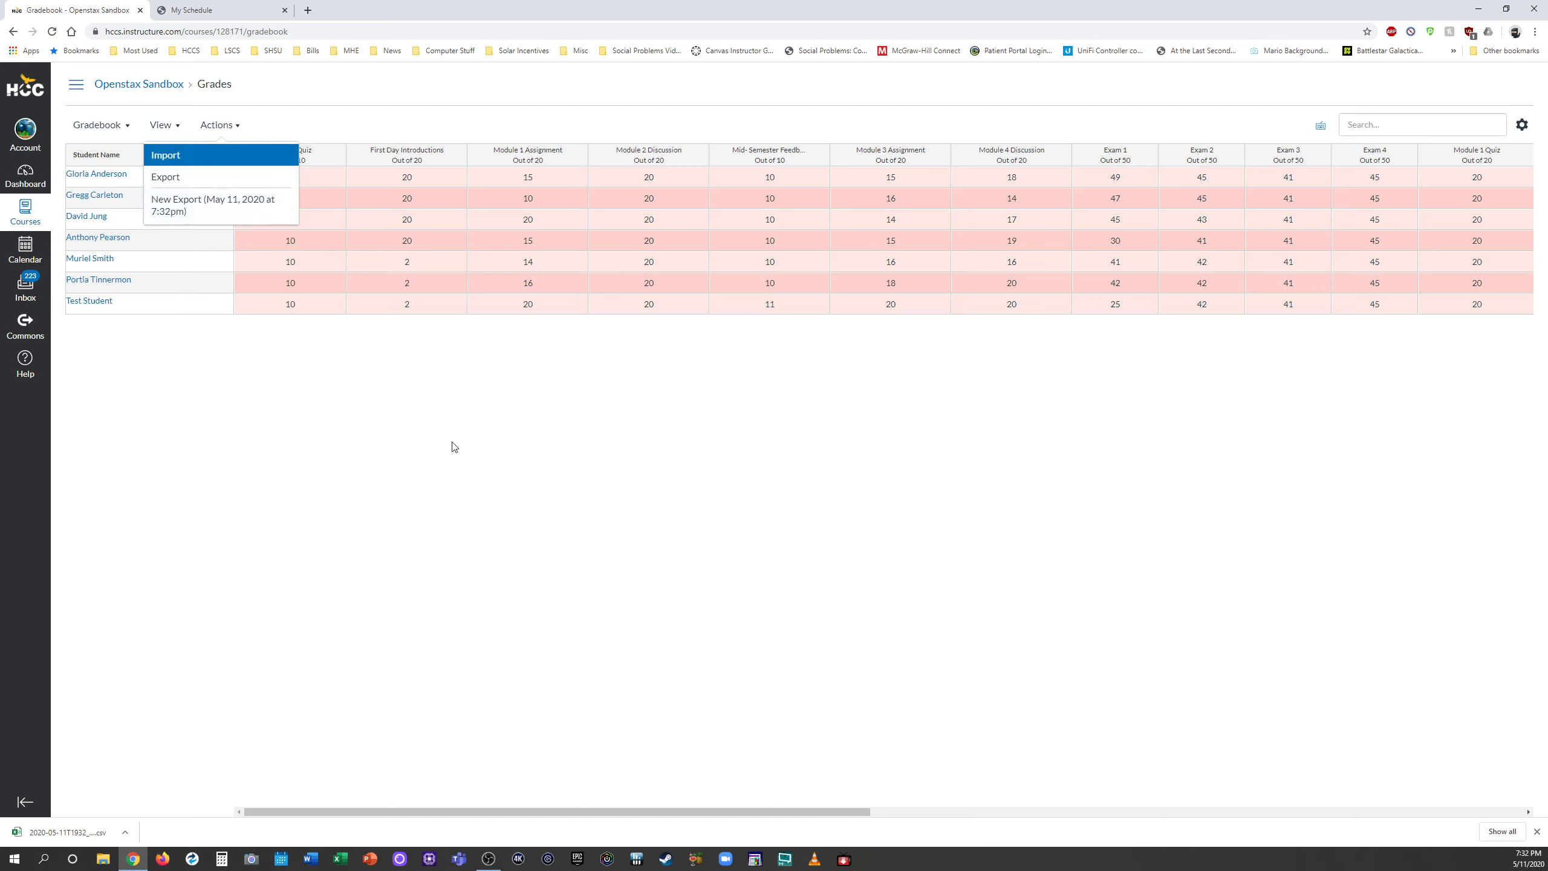
pyautogui.click(574, 497)
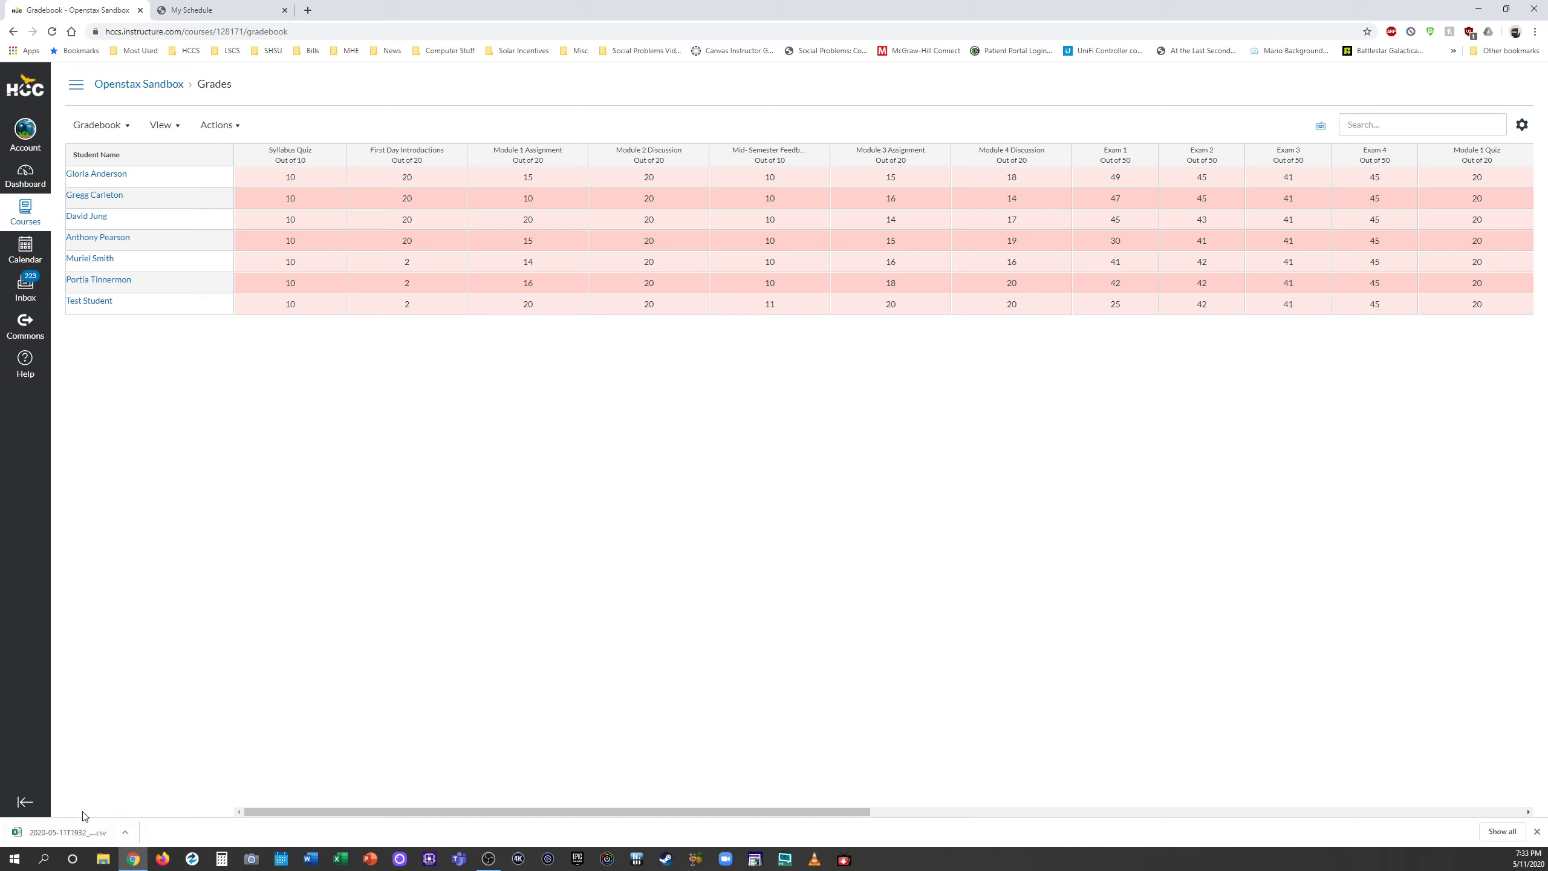
pyautogui.click(91, 831)
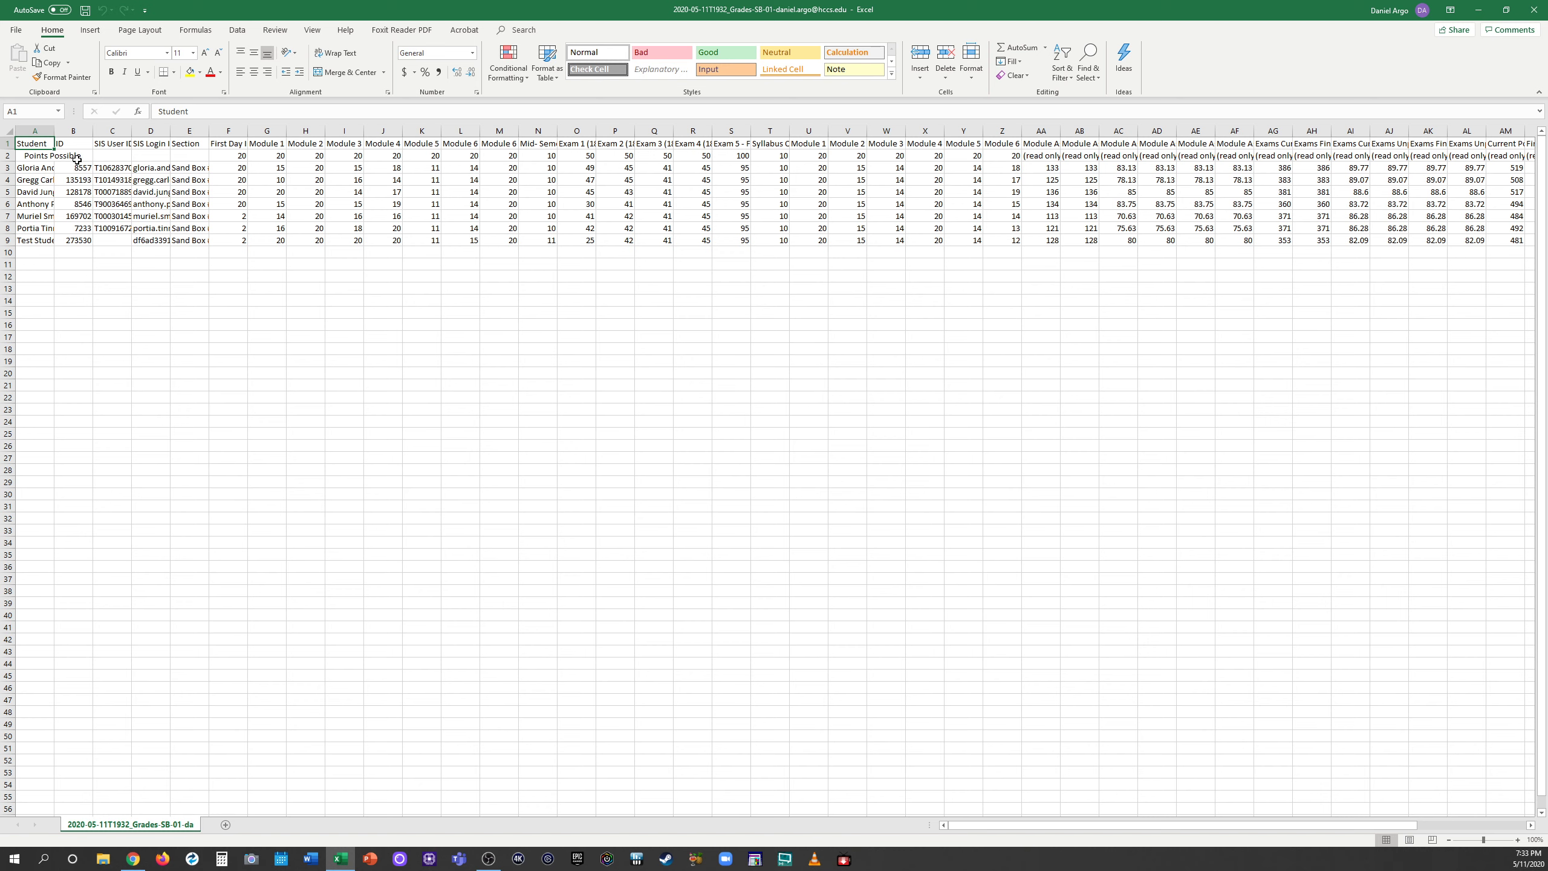
# Step: Auto-fit the widths of columns A through AW to their contents
pyautogui.click(34, 130)
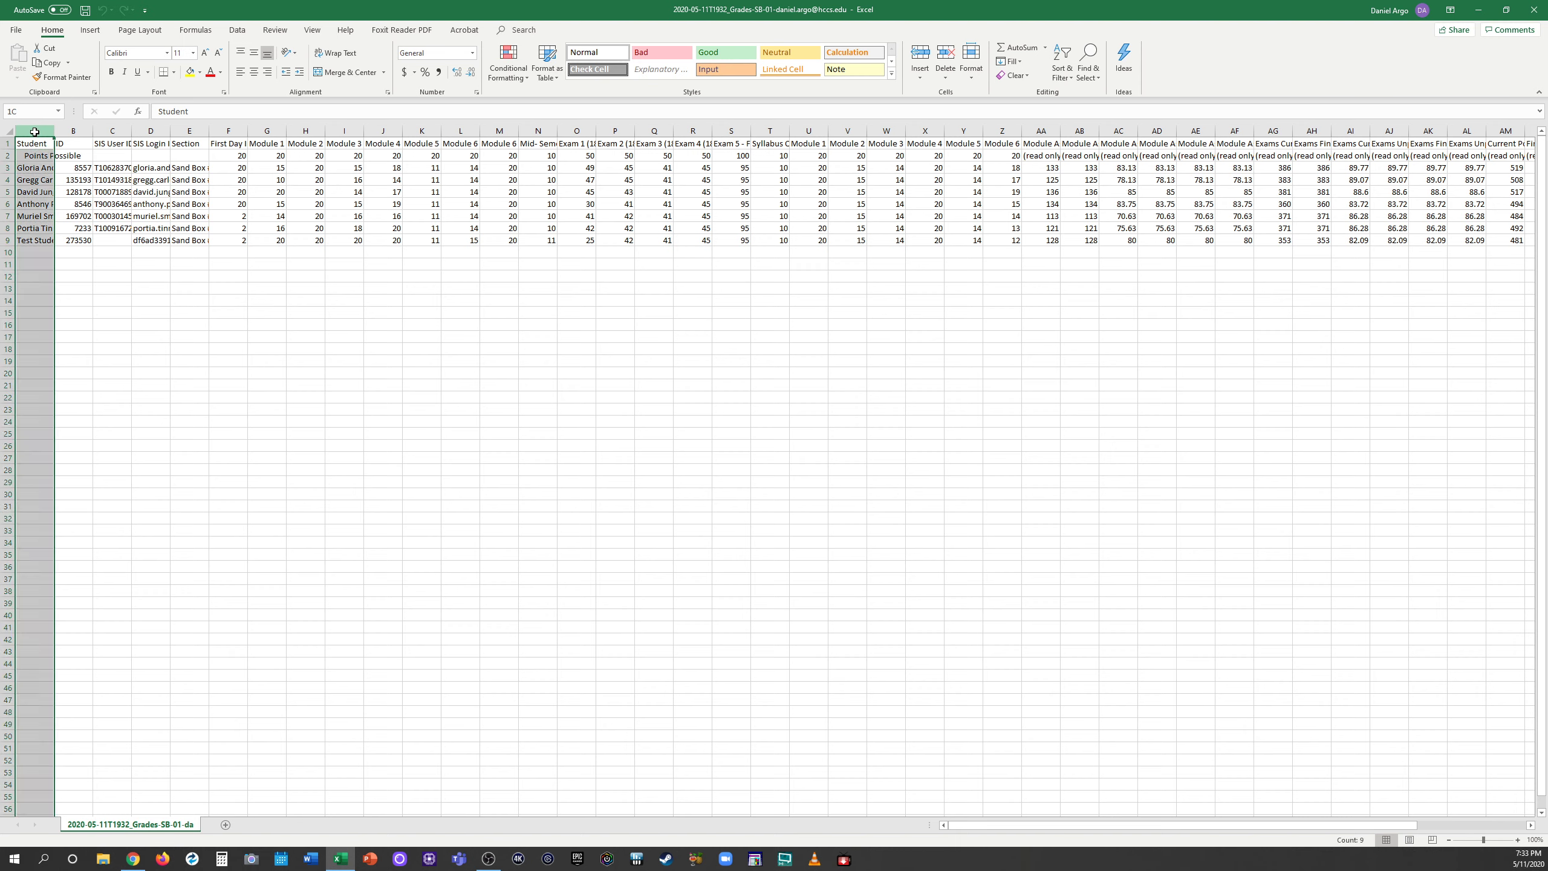
pyautogui.moveTo(43, 129); pyautogui.dragTo(1120, 134)
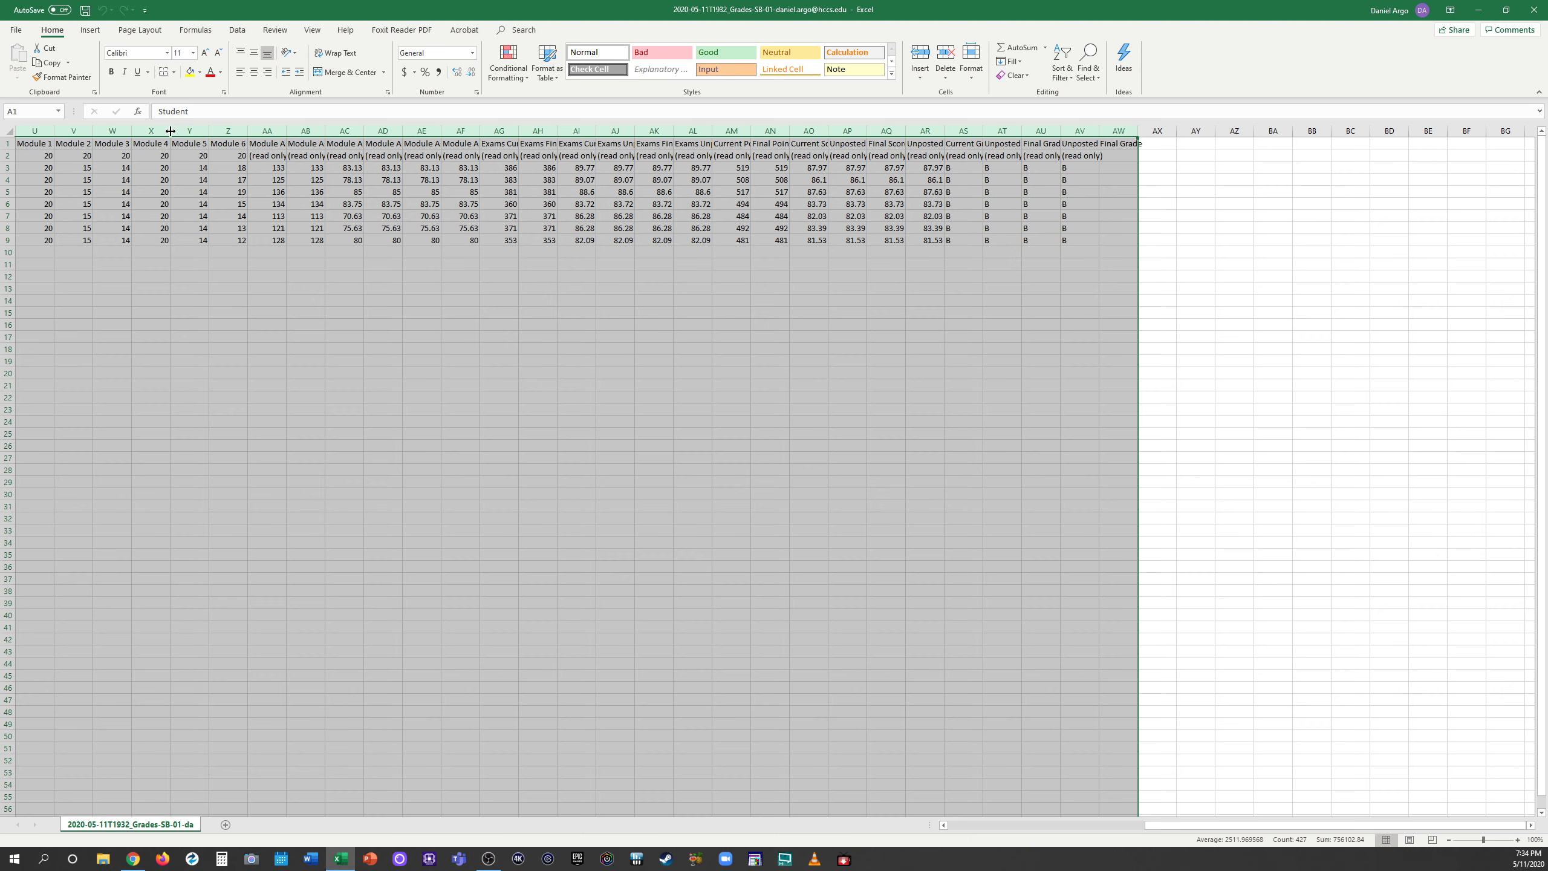
pyautogui.doubleClick(171, 130)
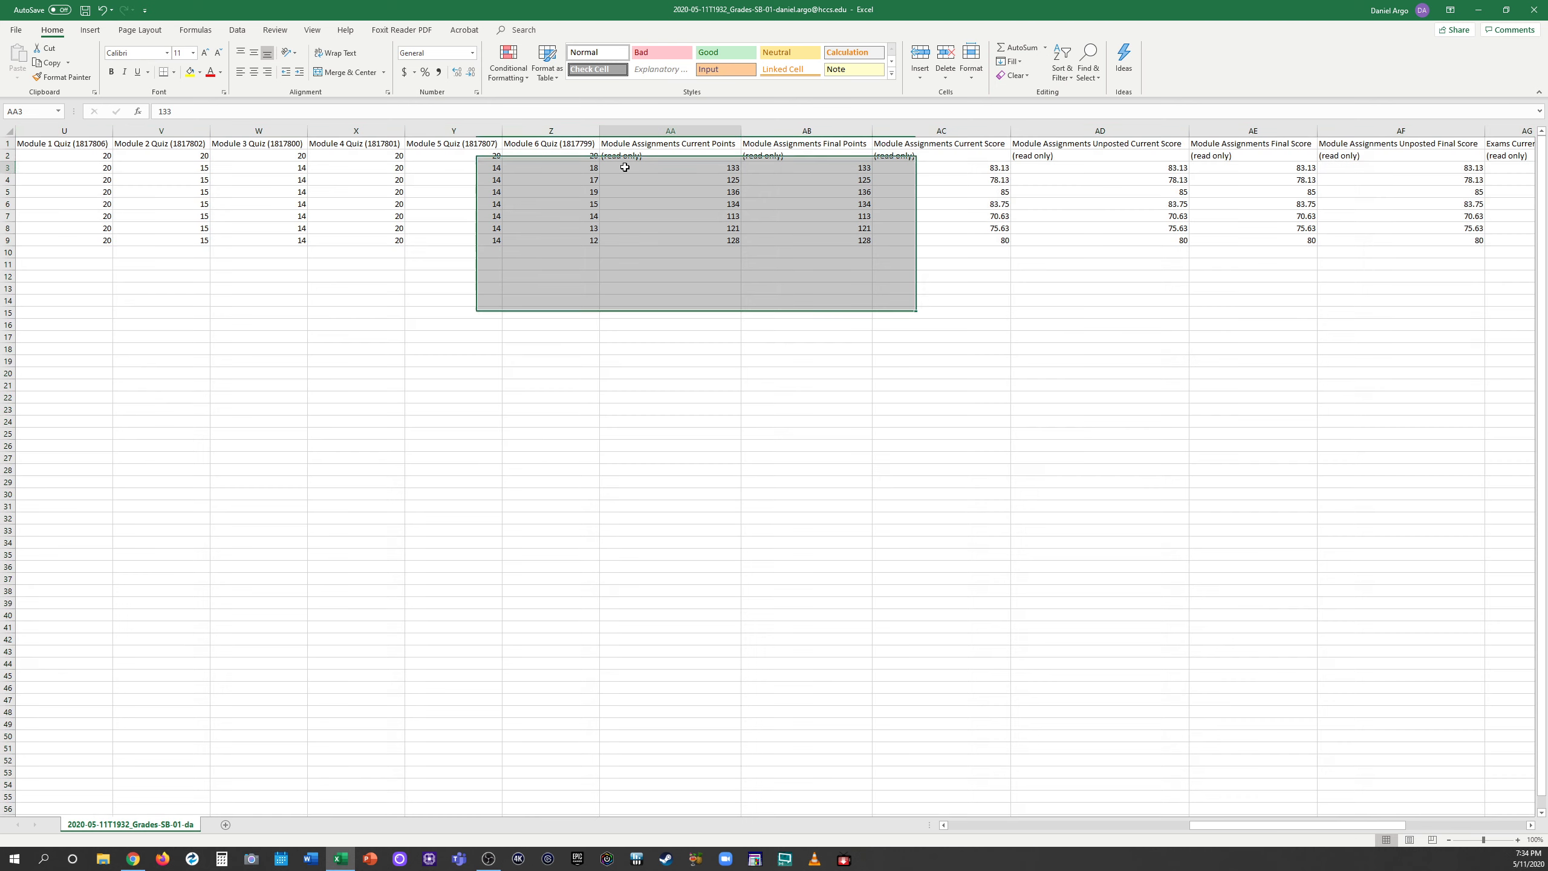
# Step: Clear the contents of the read-only columns AA through AV, from Module Assignments Current Points to Unposted Final Grade
pyautogui.click(628, 167)
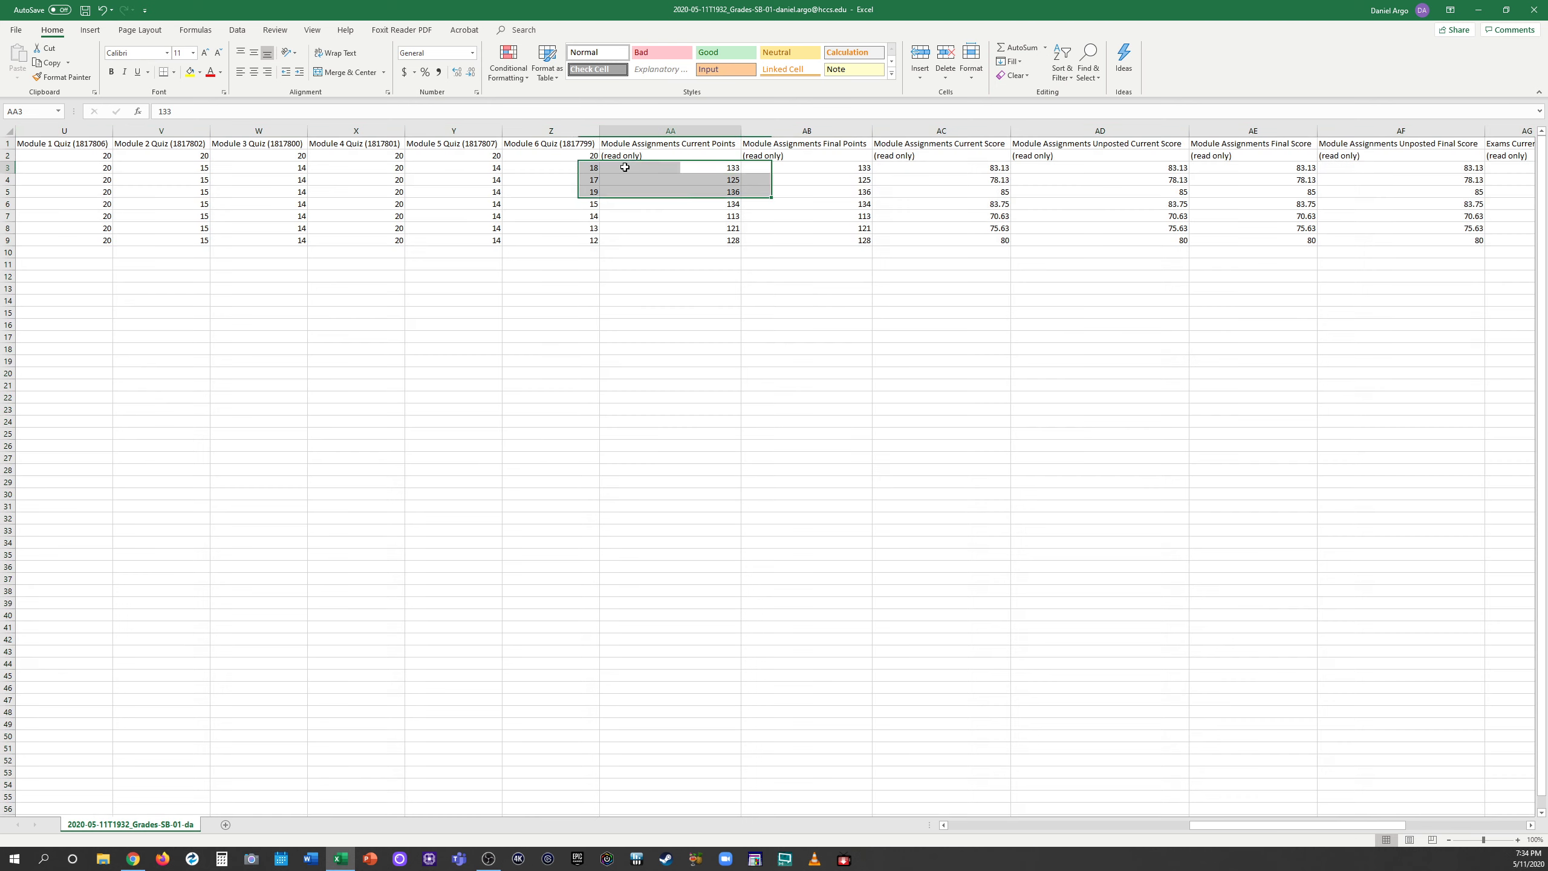
pyautogui.click(628, 155)
pyautogui.click(786, 156)
pyautogui.click(908, 160)
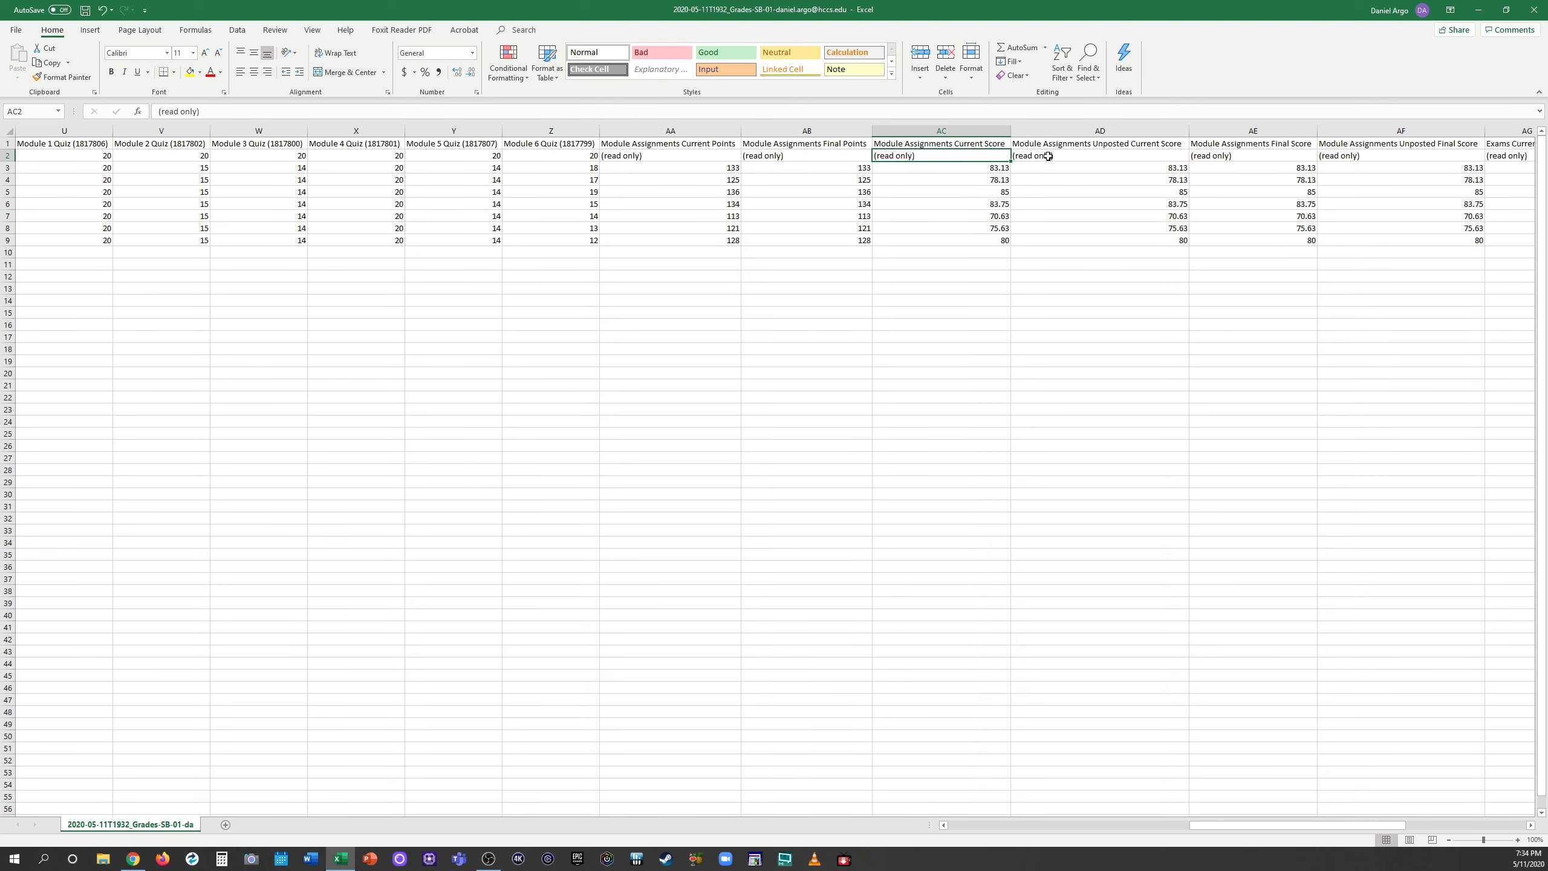
pyautogui.click(1049, 156)
pyautogui.click(651, 155)
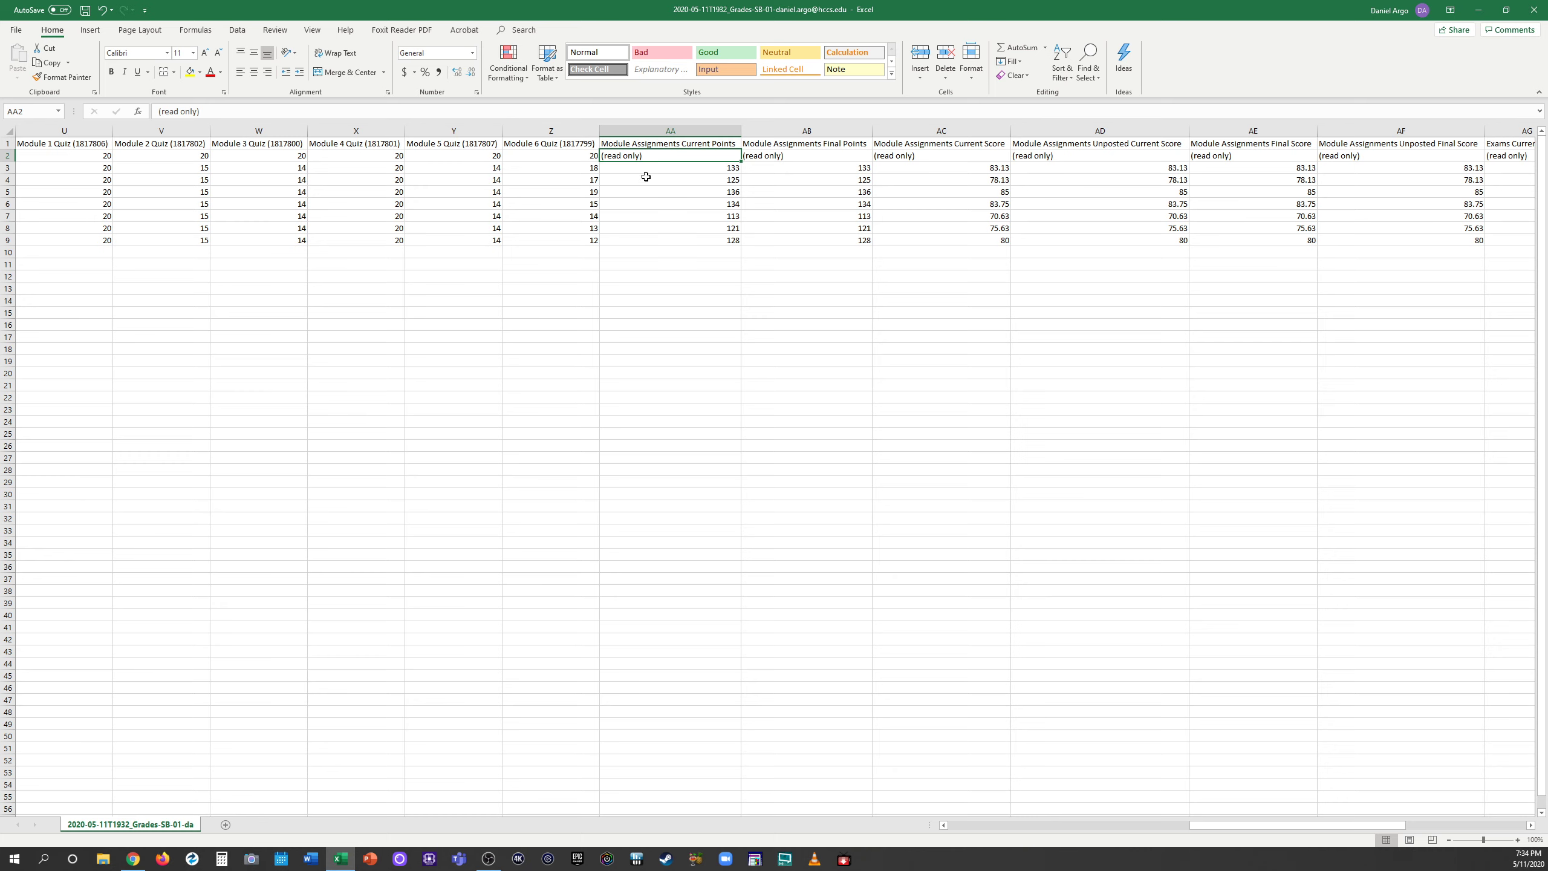
pyautogui.click(650, 128)
pyautogui.moveTo(650, 130); pyautogui.dragTo(1384, 145)
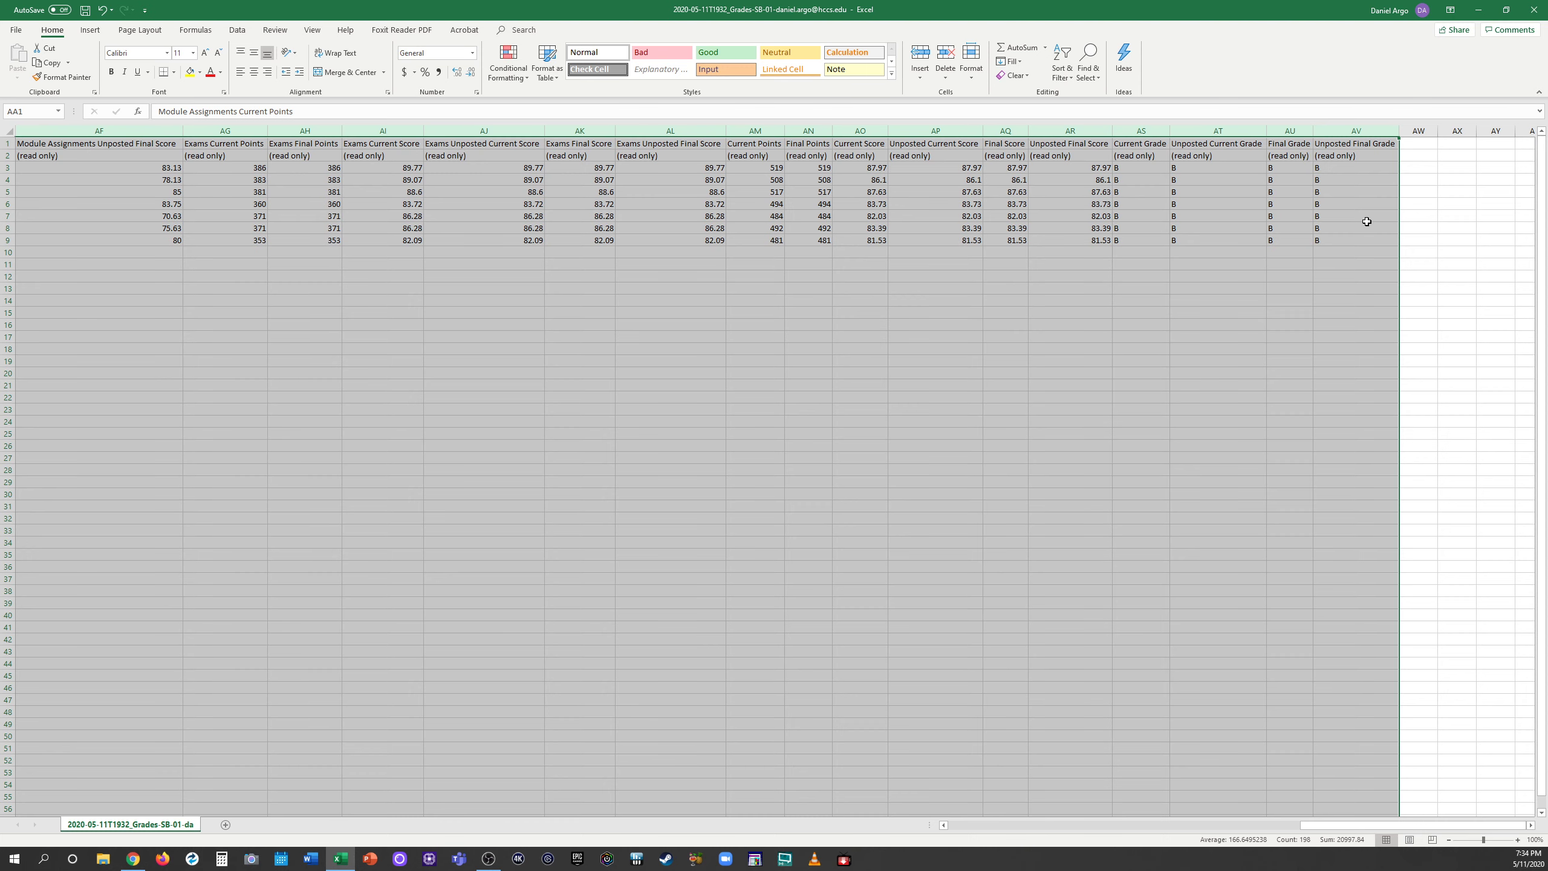
pyautogui.press('Delete')
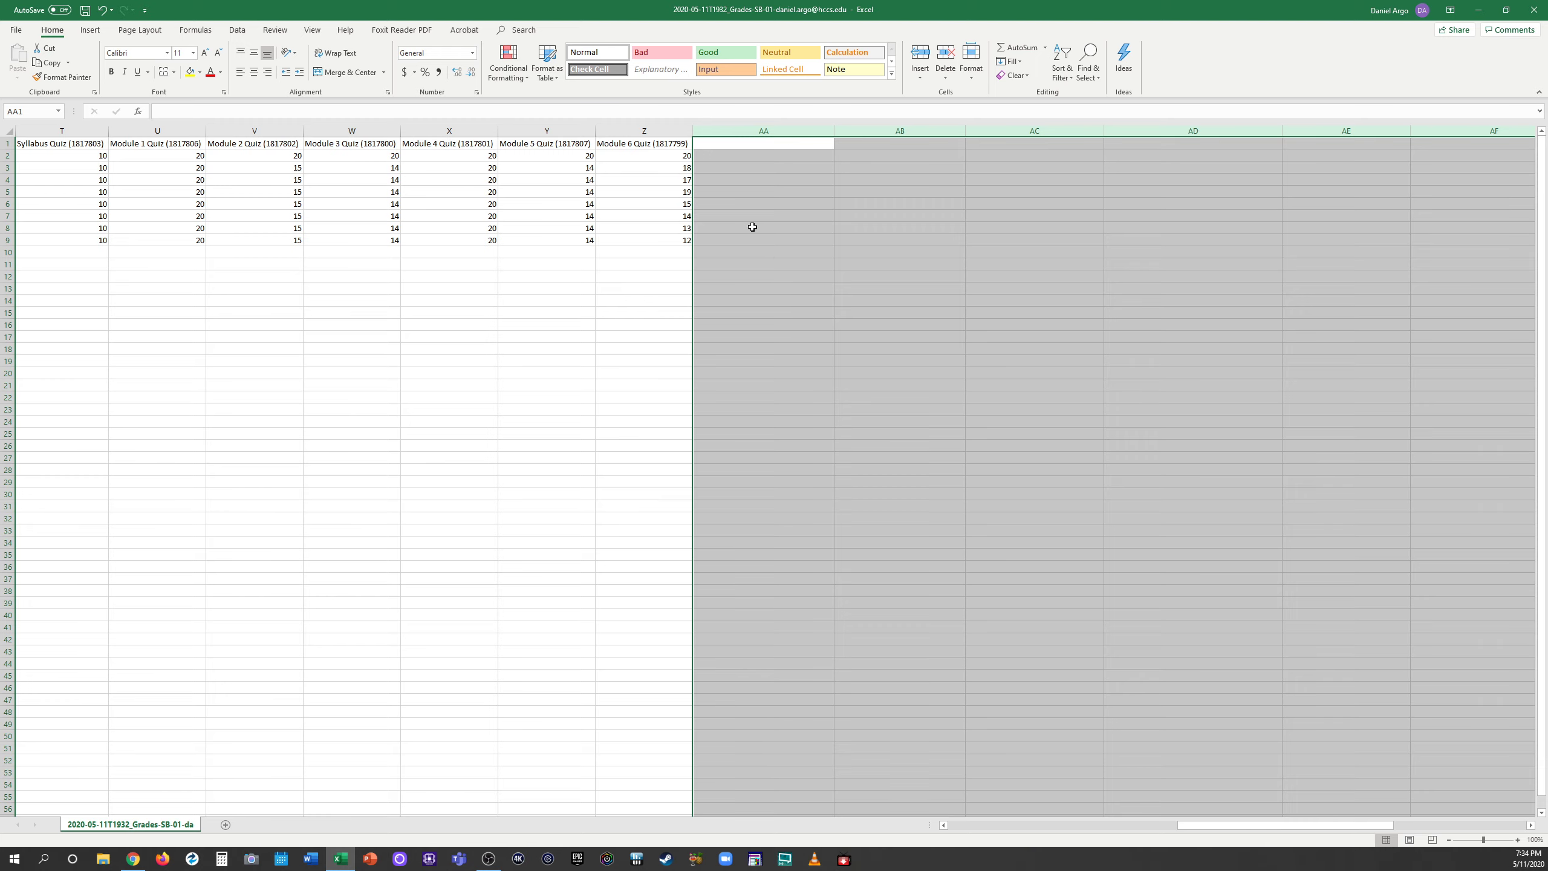
# Step: Delete columns B through E, containing ID, SIS User ID, SIS Login ID and Section
pyautogui.moveTo(1188, 823); pyautogui.dragTo(926, 811)
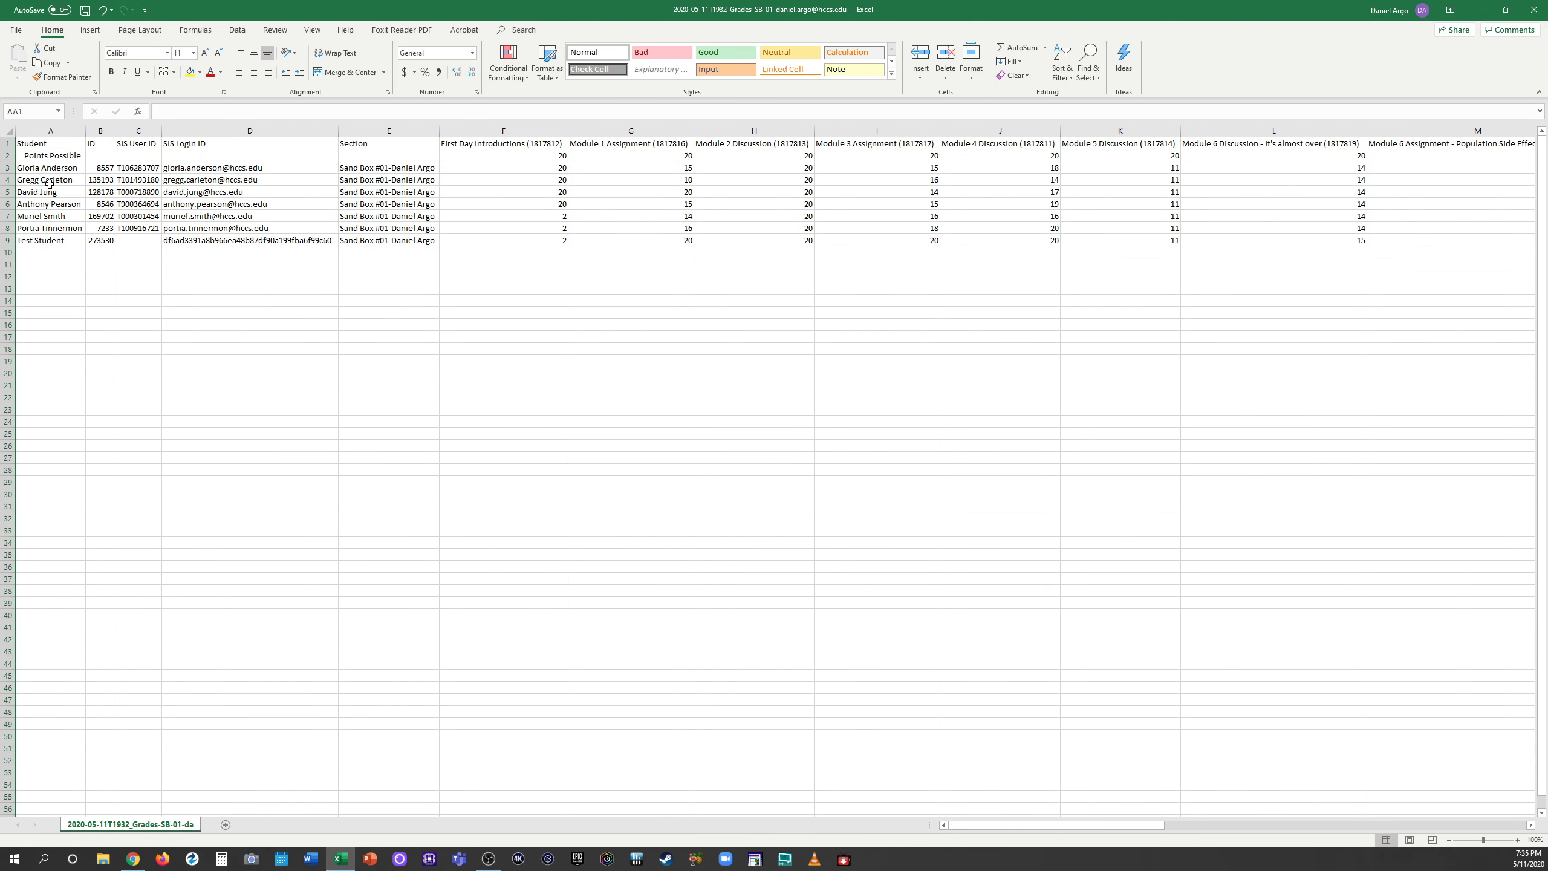
pyautogui.moveTo(100, 130); pyautogui.dragTo(383, 139)
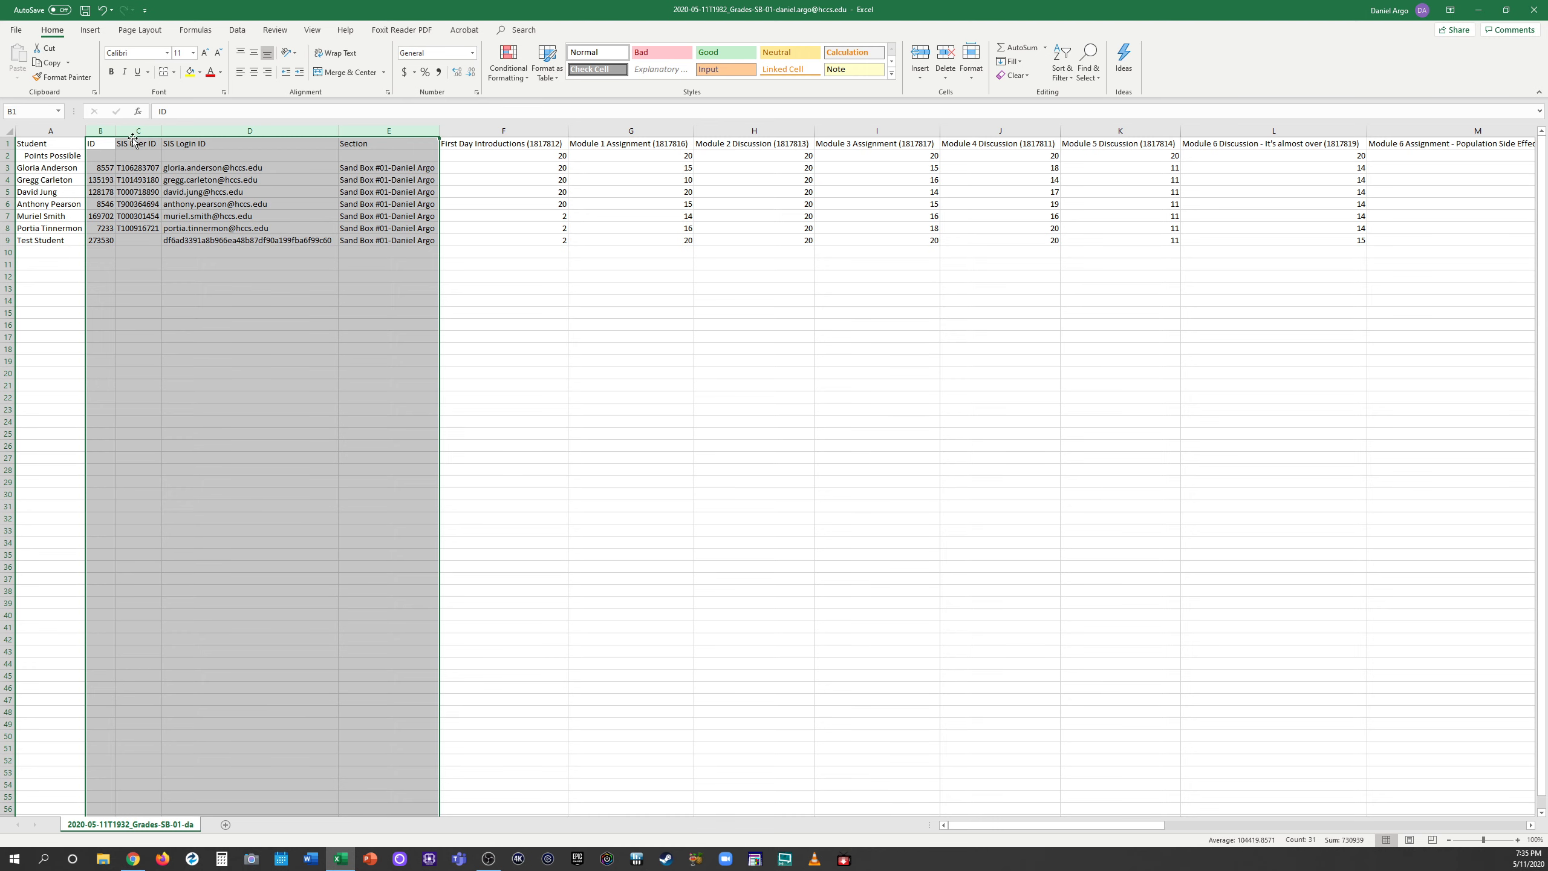
pyautogui.click(109, 179)
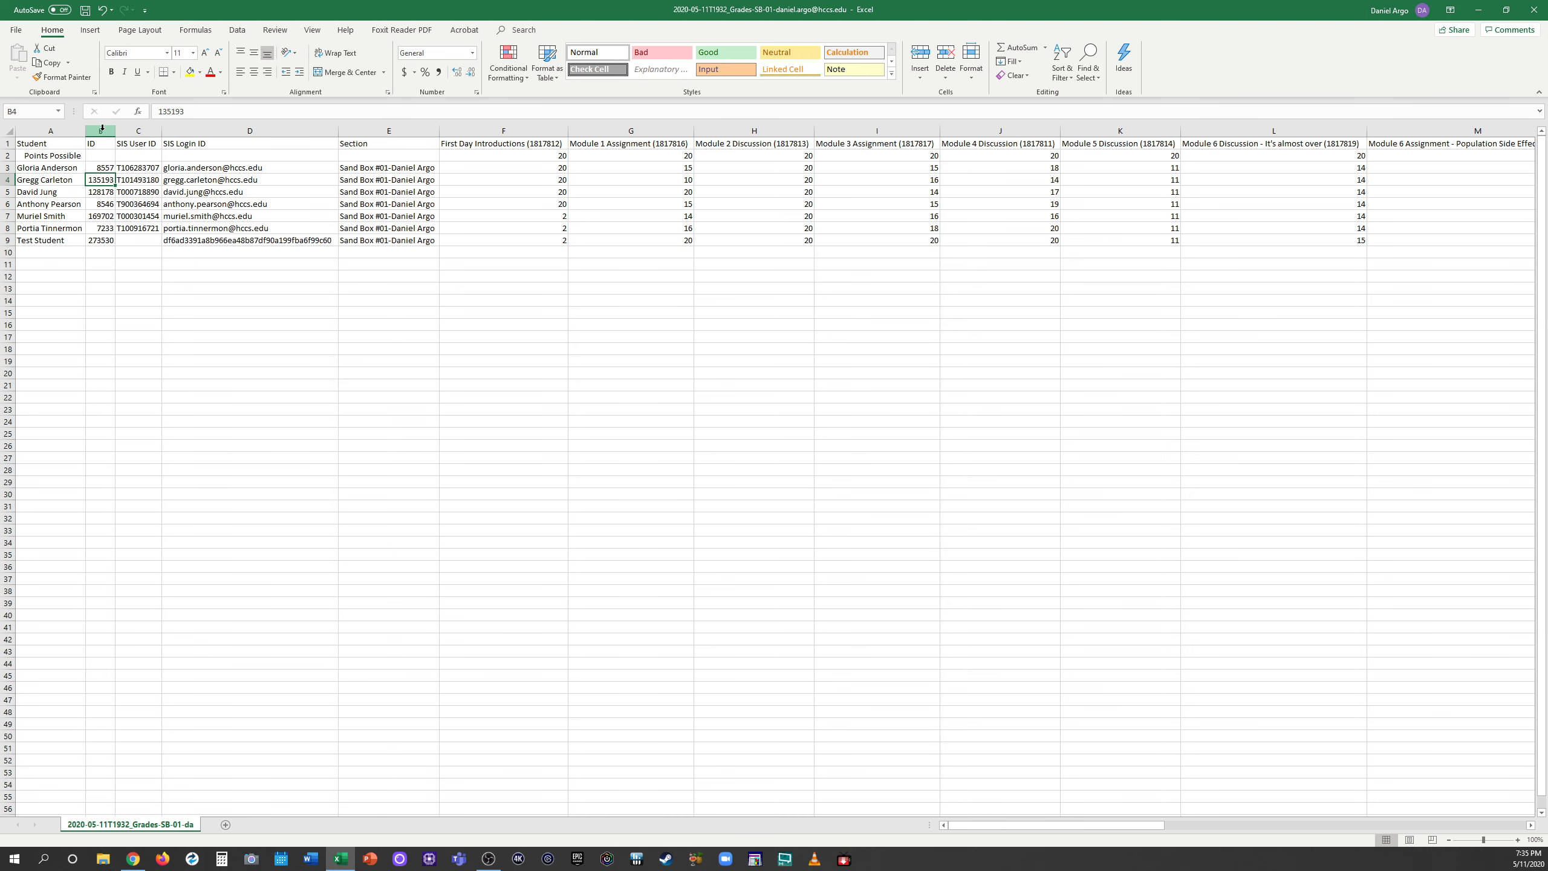
pyautogui.moveTo(101, 127); pyautogui.dragTo(383, 130)
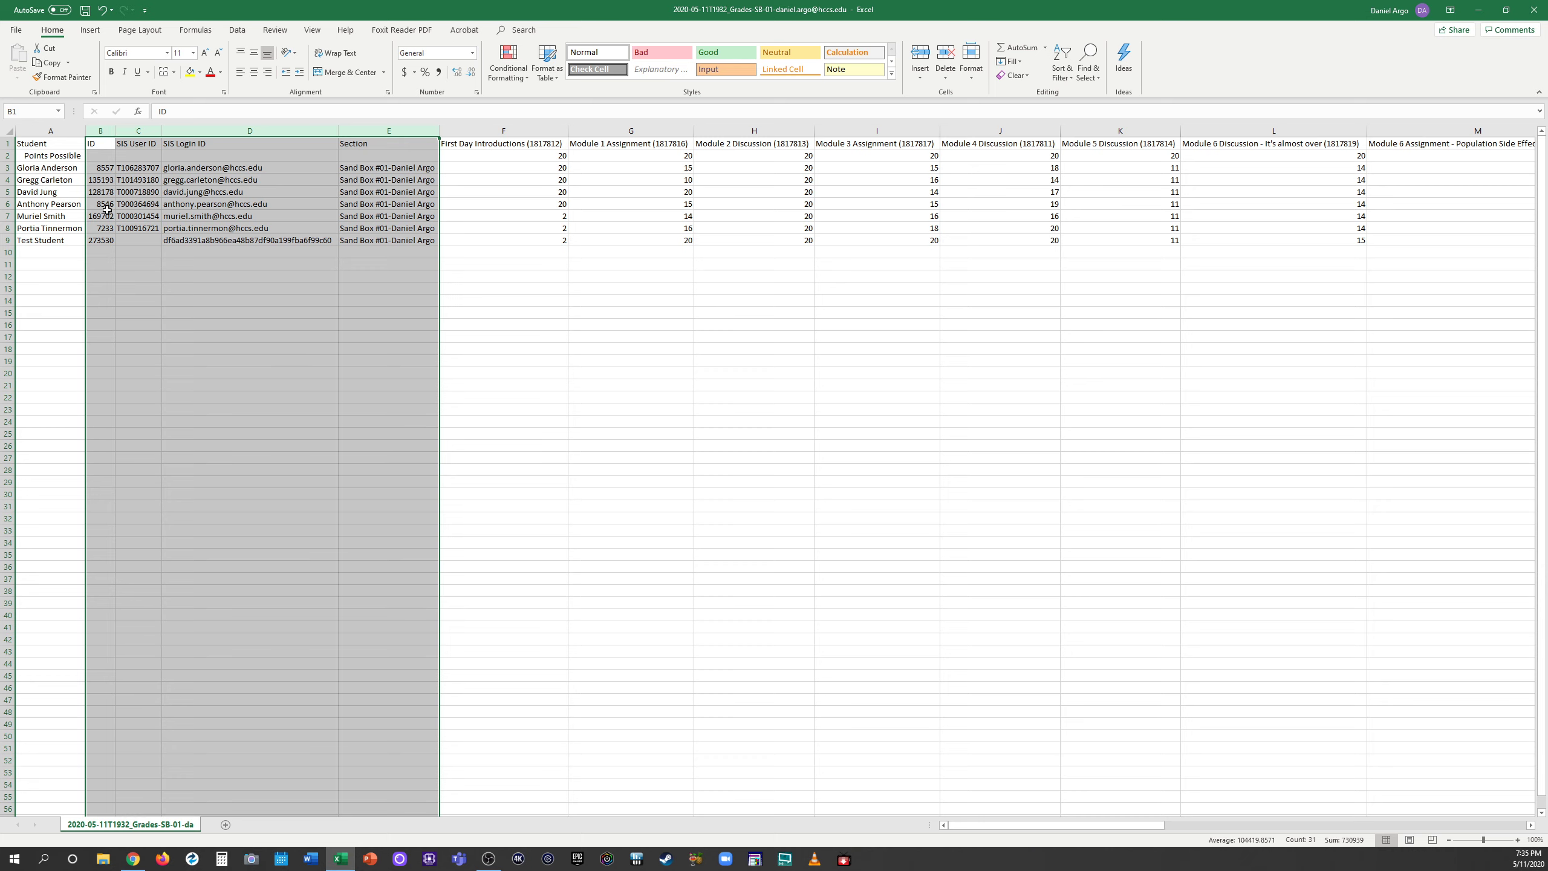
pyautogui.rightClick(104, 129)
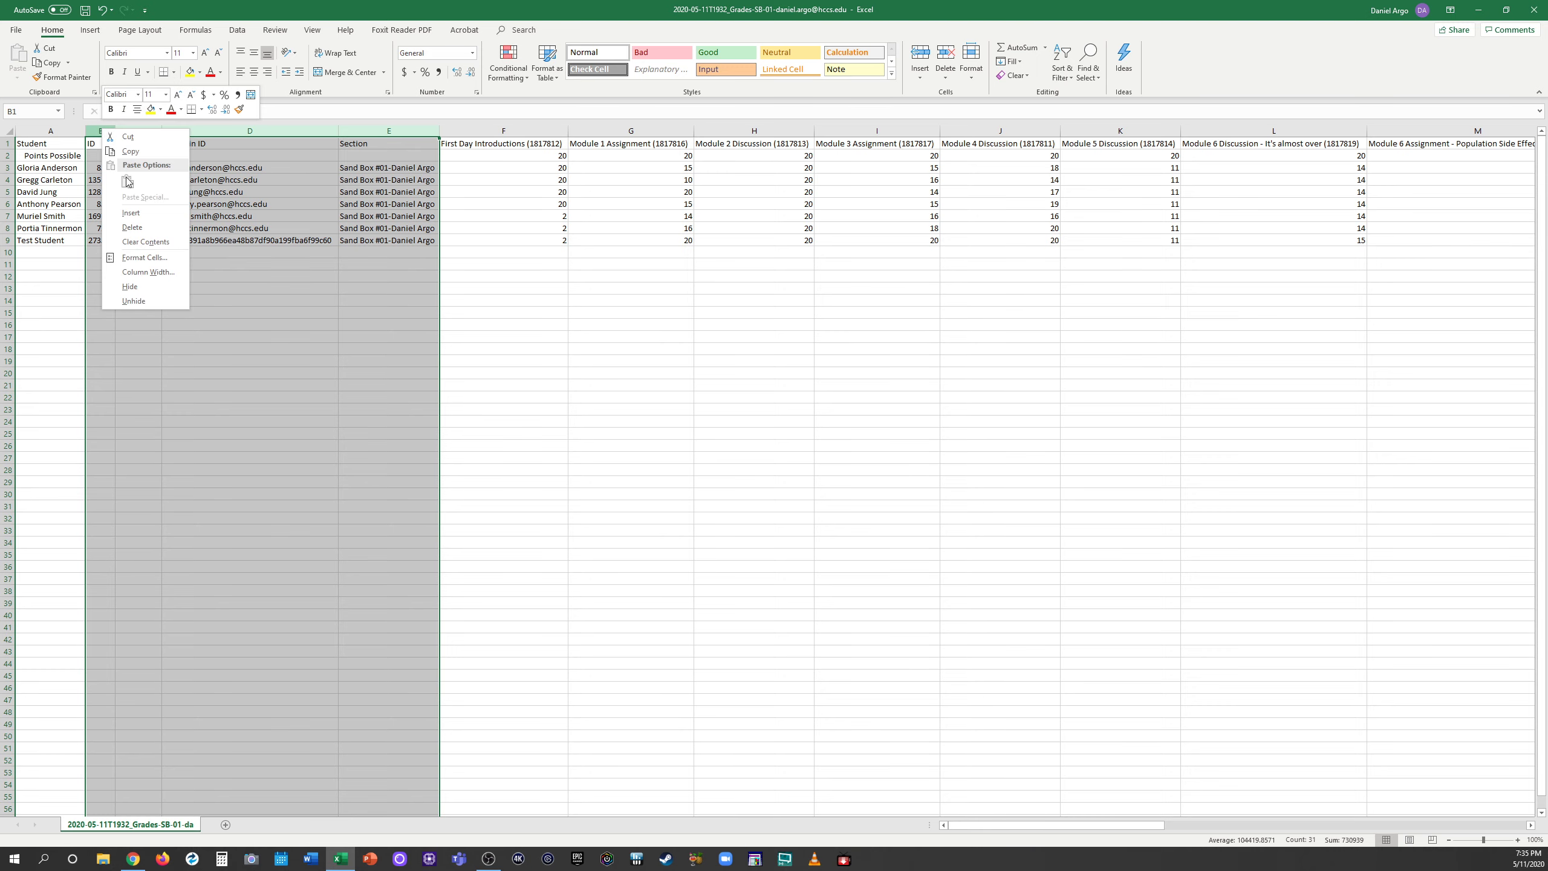
pyautogui.click(128, 228)
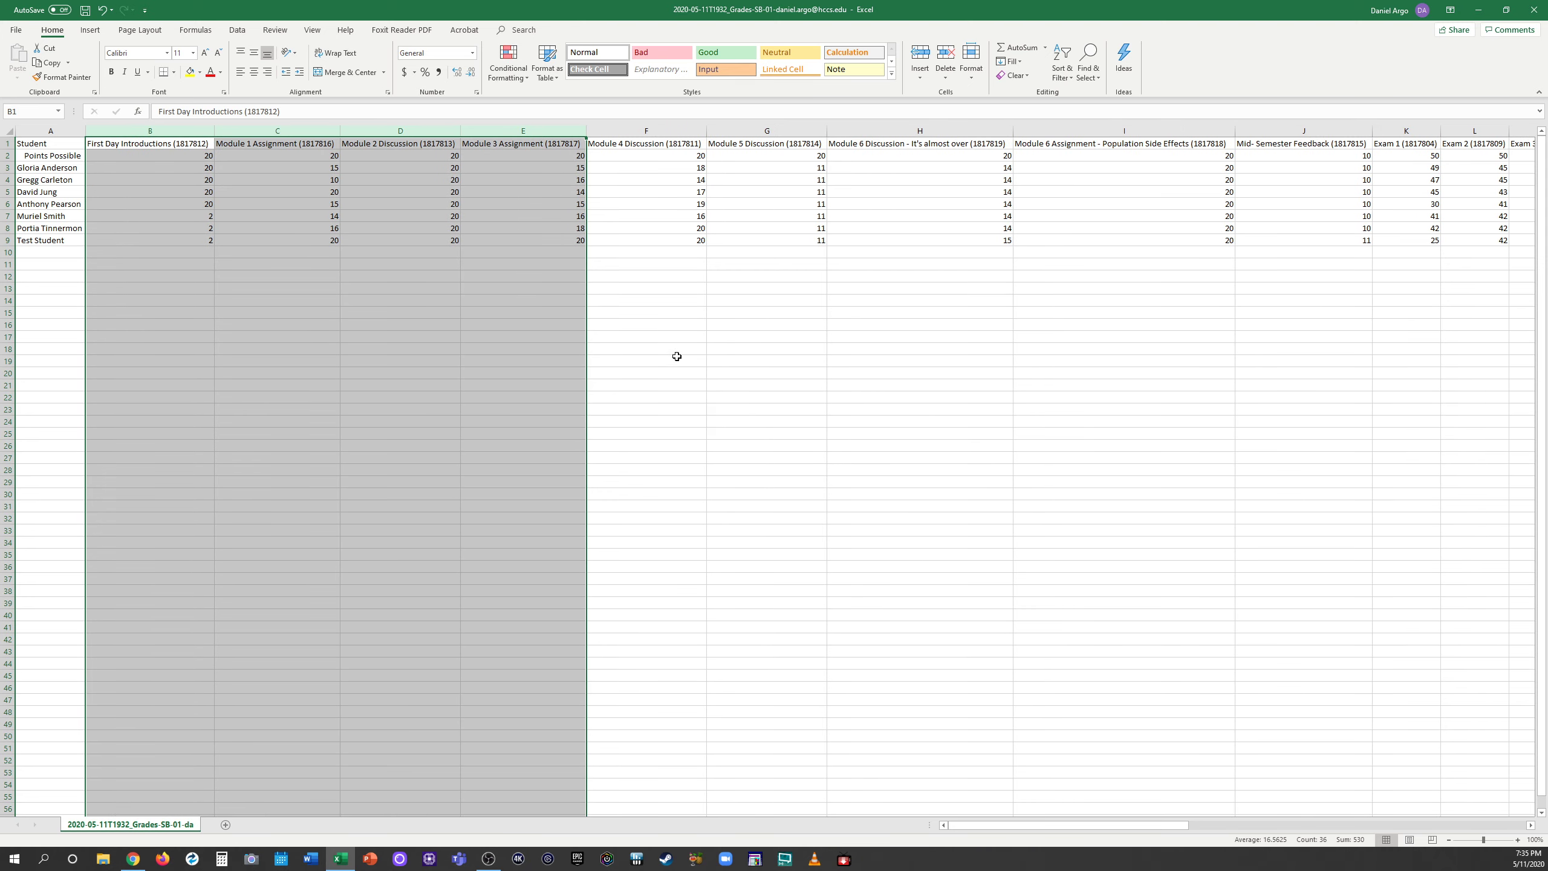
pyautogui.click(757, 395)
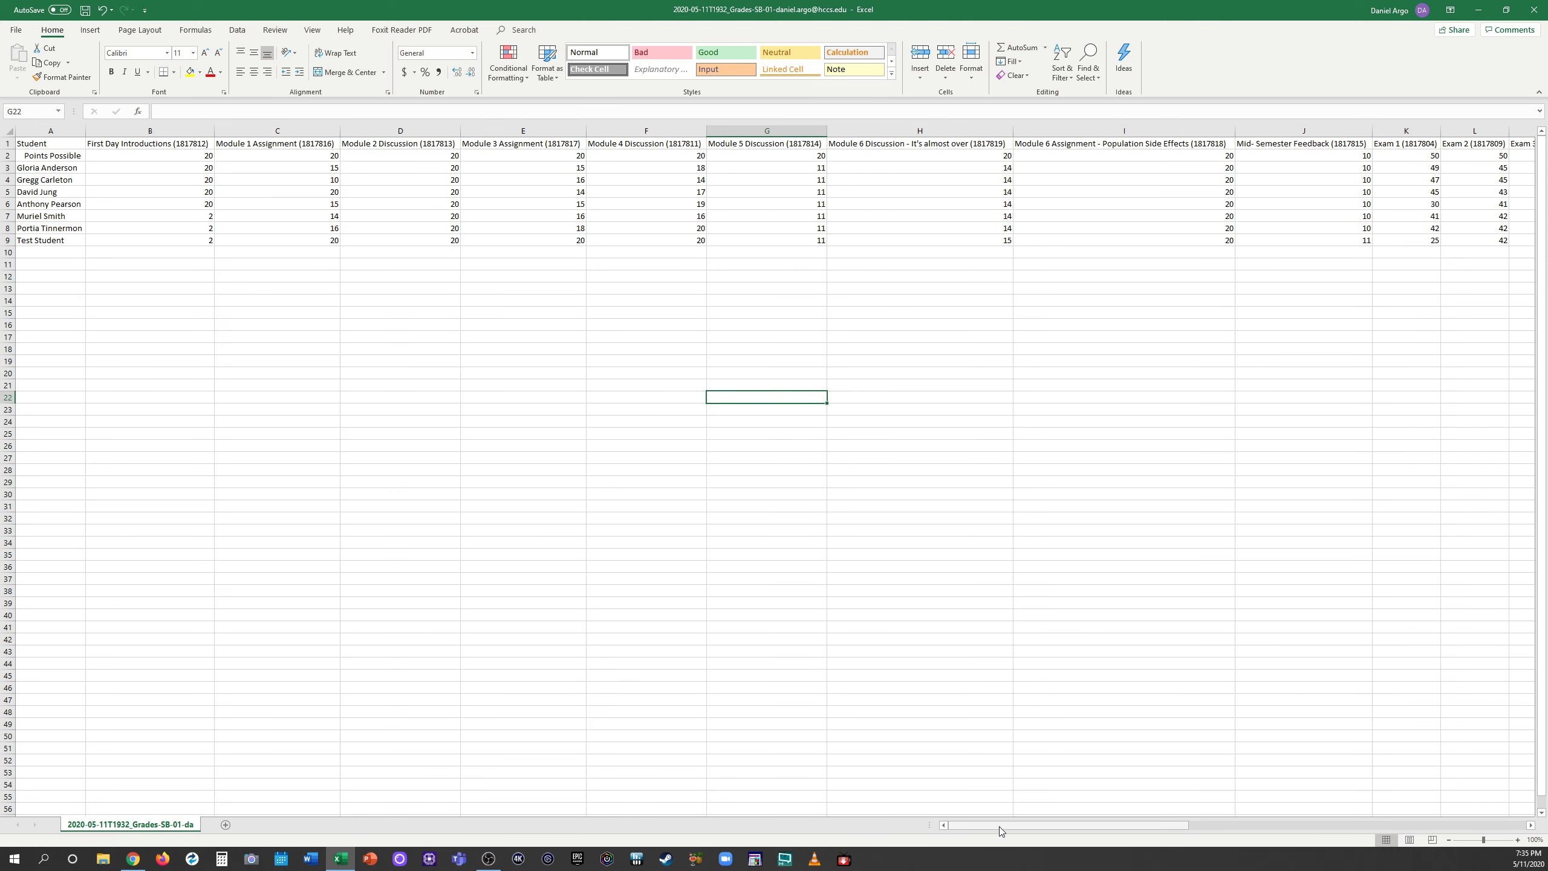
# Step: Center the contents of all gradebook columns from Student through Module 6 Quiz
pyautogui.moveTo(983, 829)
pyautogui.mouseDown()
pyautogui.moveTo(1149, 820)
pyautogui.moveTo(978, 823)
pyautogui.mouseUp()
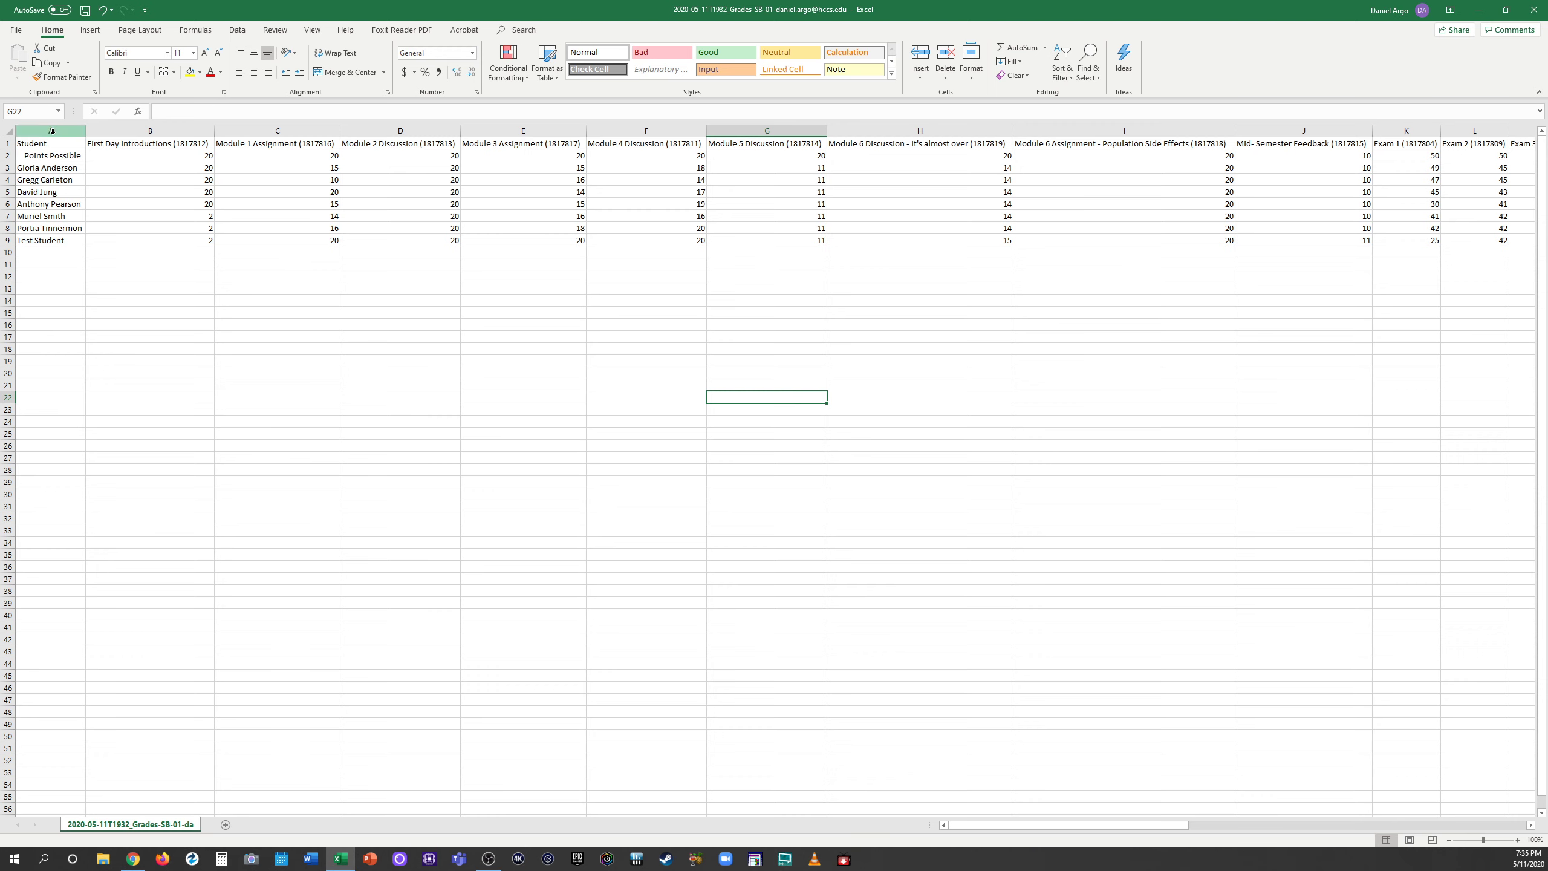
pyautogui.moveTo(52, 130); pyautogui.dragTo(1194, 167)
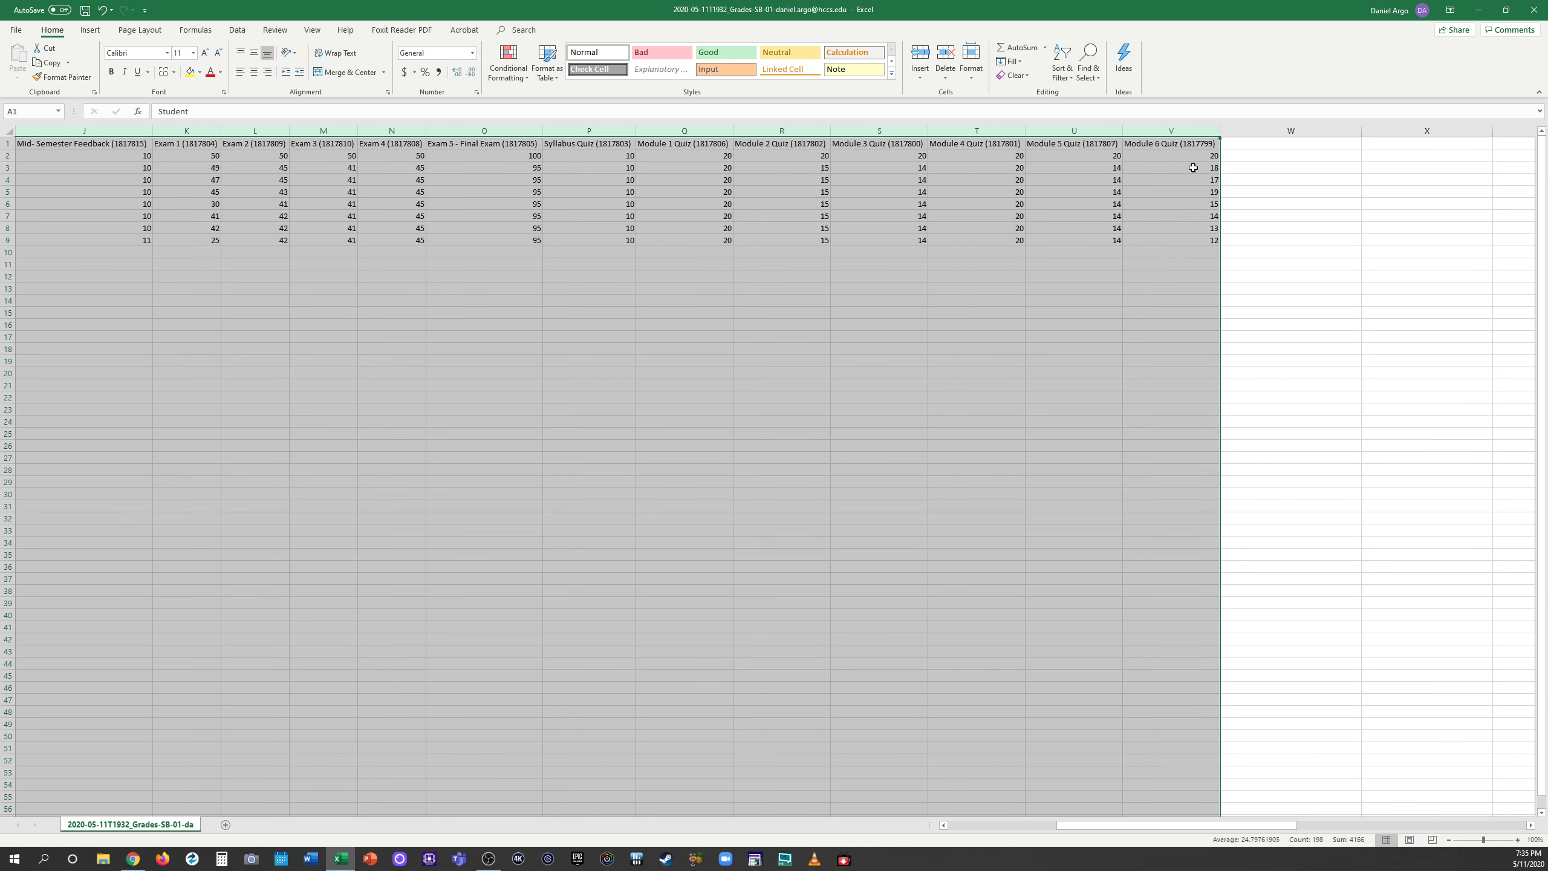
pyautogui.click(254, 77)
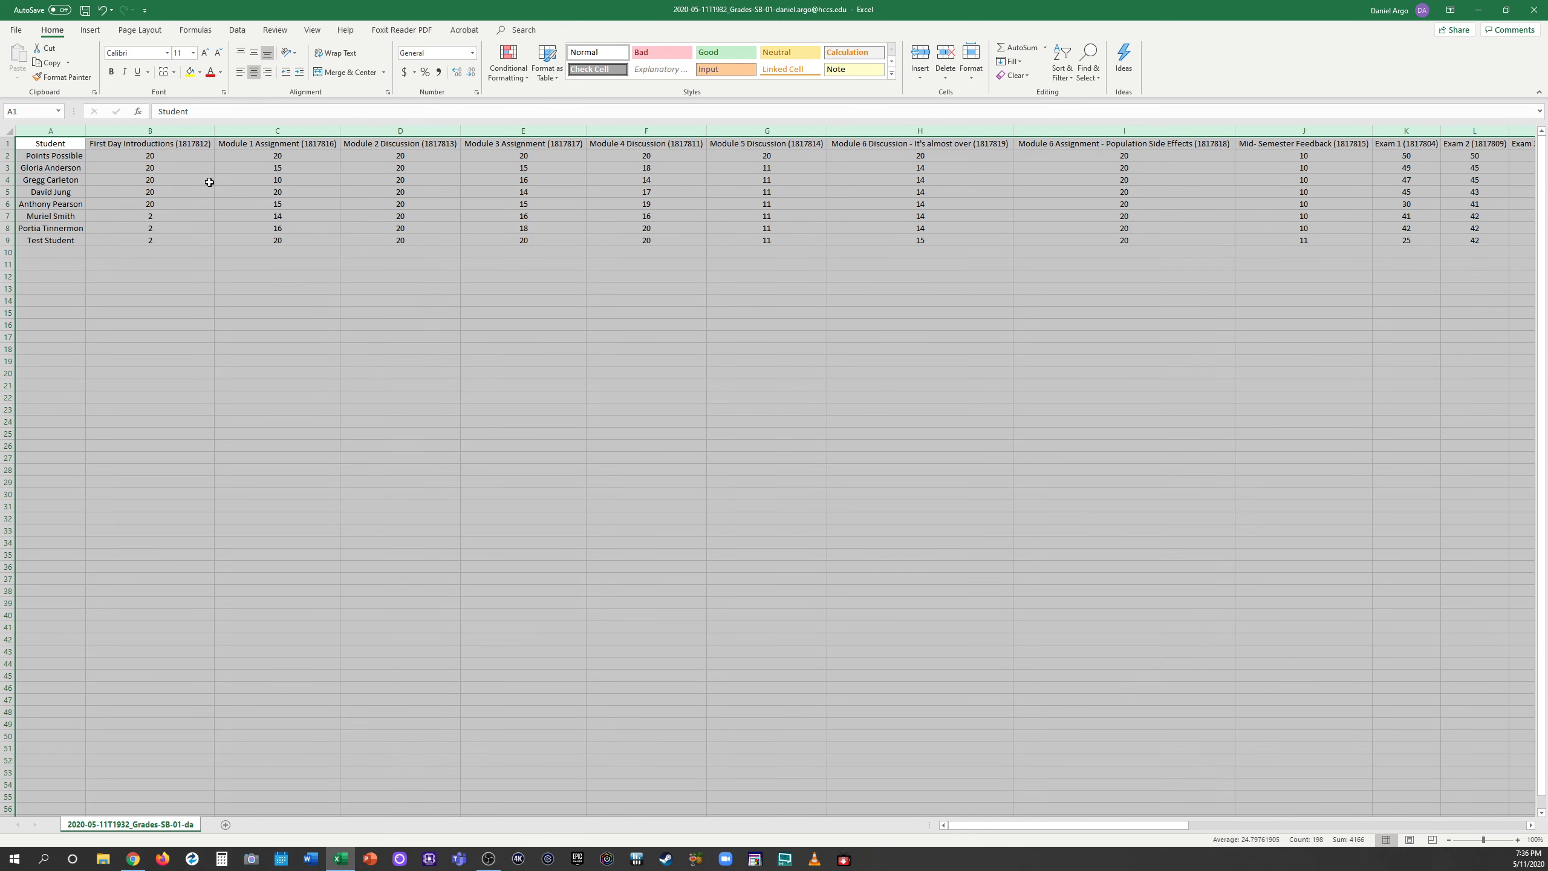
pyautogui.click(1056, 759)
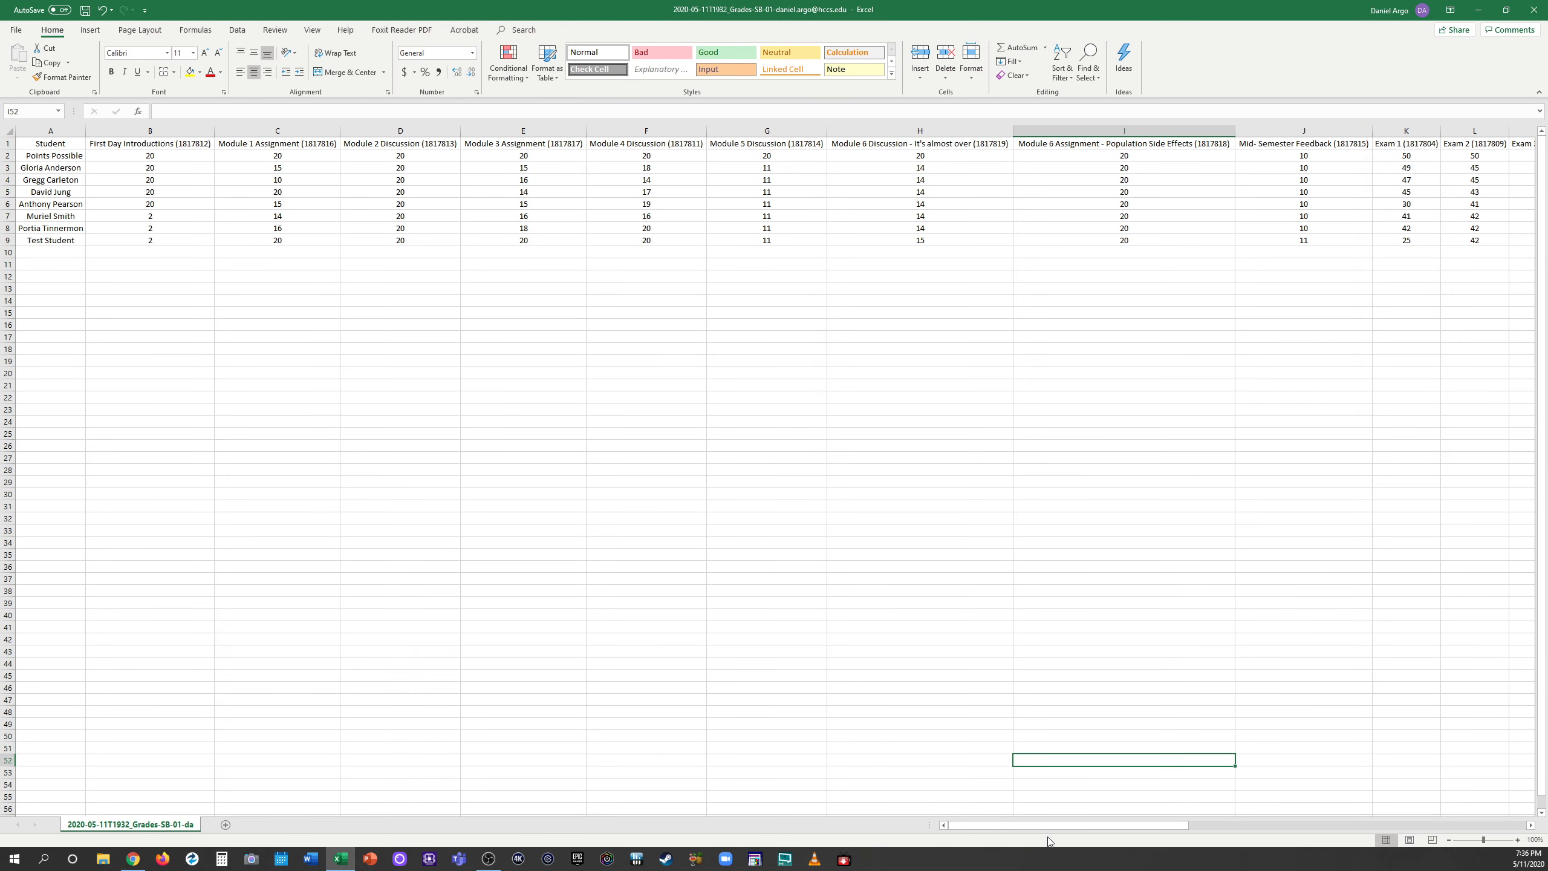
# Step: Rotate the header text in row 1 up so the column titles read vertically
pyautogui.moveTo(980, 825)
pyautogui.mouseDown()
pyautogui.moveTo(1126, 829)
pyautogui.moveTo(976, 822)
pyautogui.mouseUp()
pyautogui.click(5, 142)
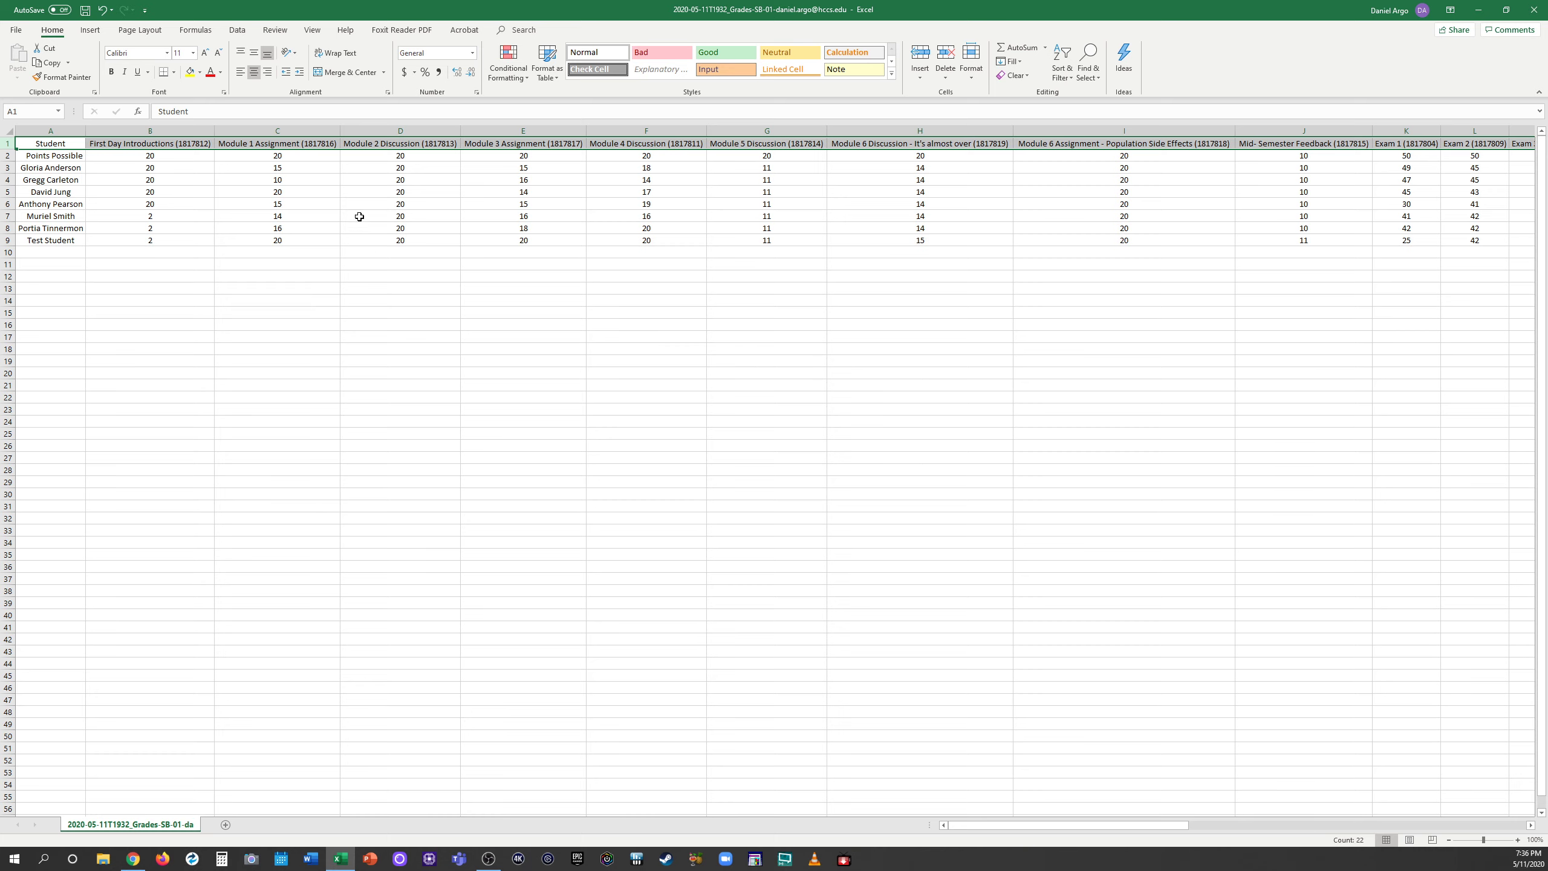
pyautogui.click(297, 58)
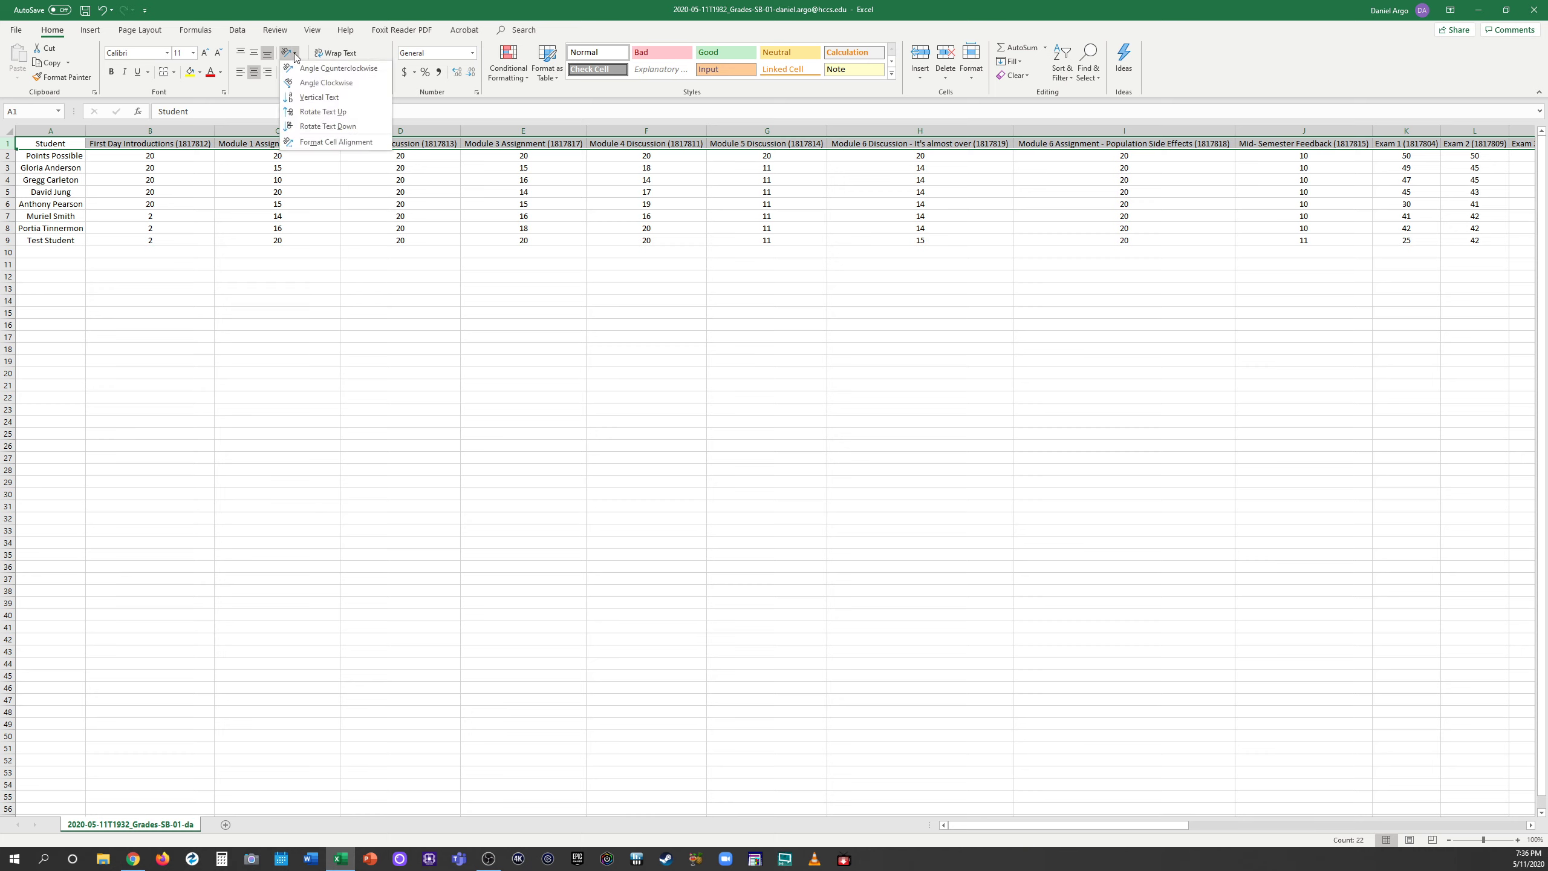
pyautogui.click(322, 112)
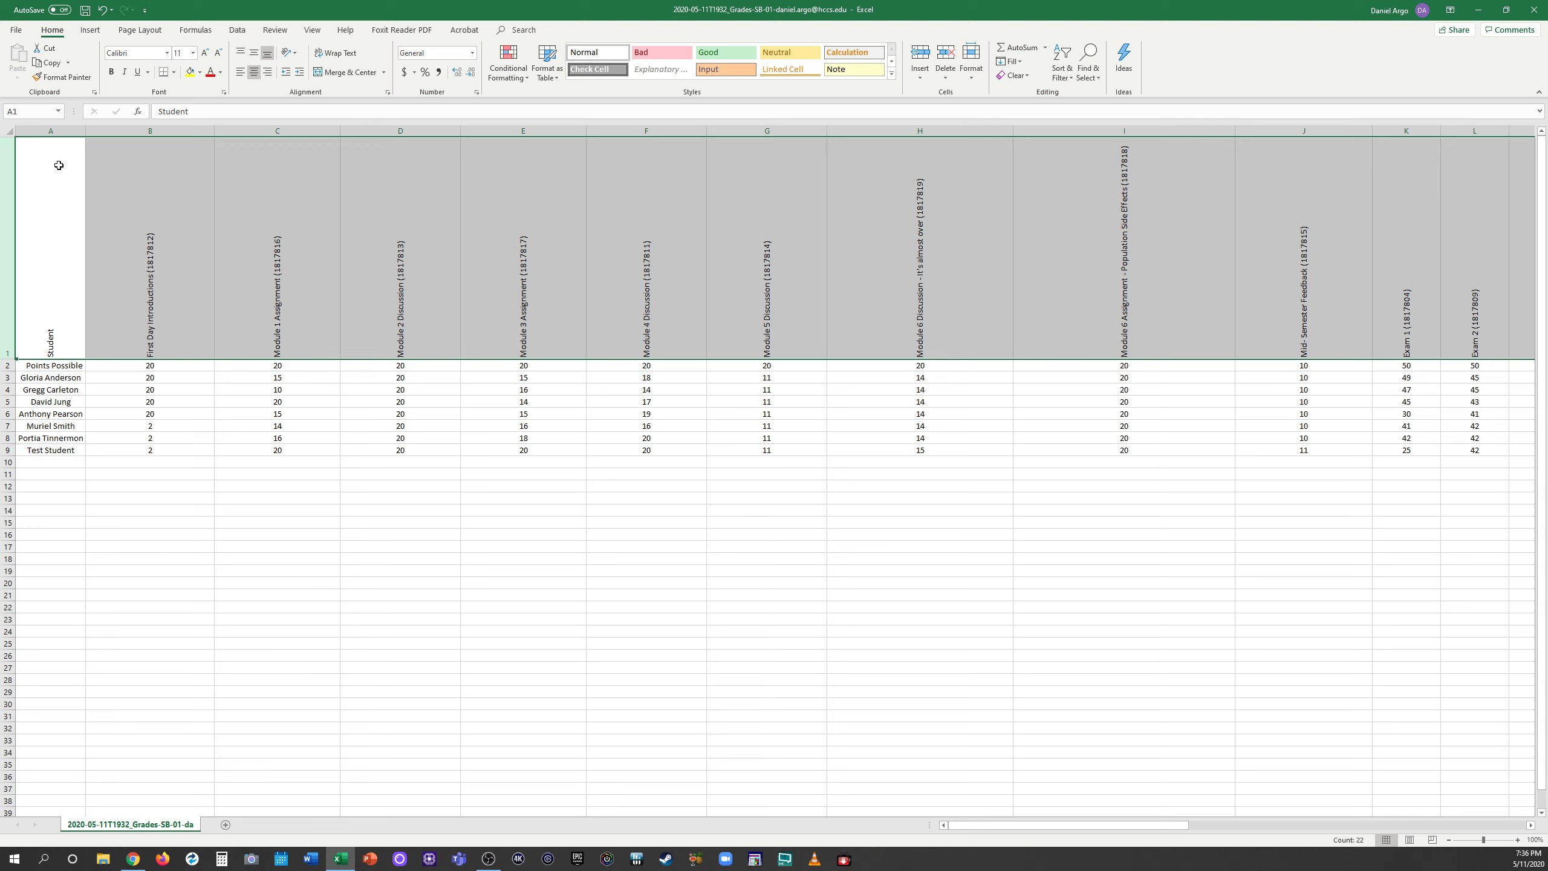
pyautogui.click(173, 513)
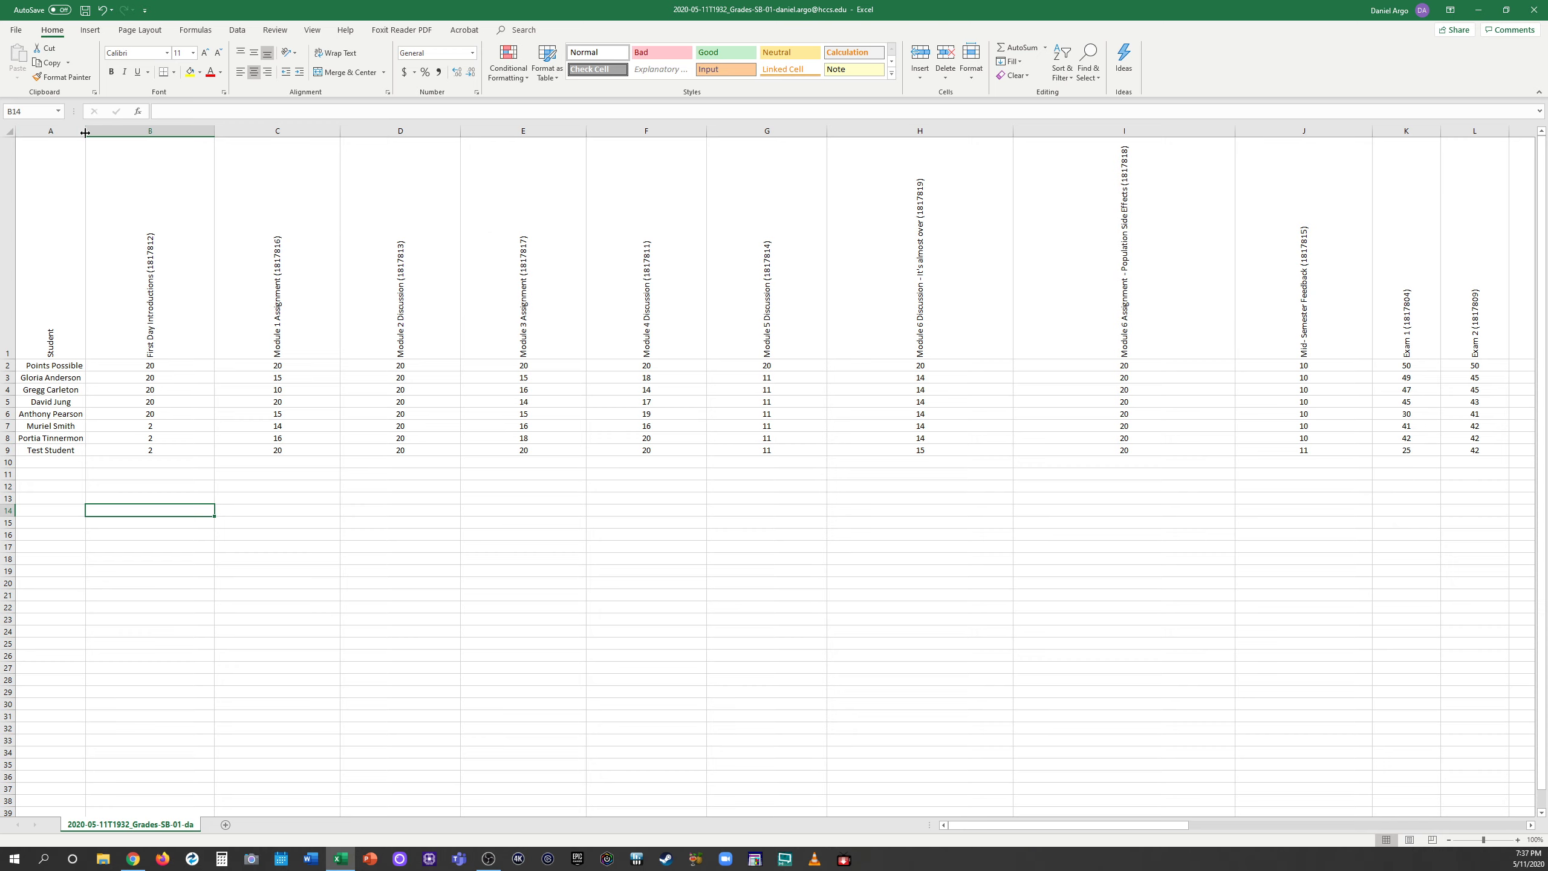
# Step: Auto-fit the widths of columns A through V, from Student to Module 6 Quiz
pyautogui.moveTo(52, 131); pyautogui.dragTo(1201, 203)
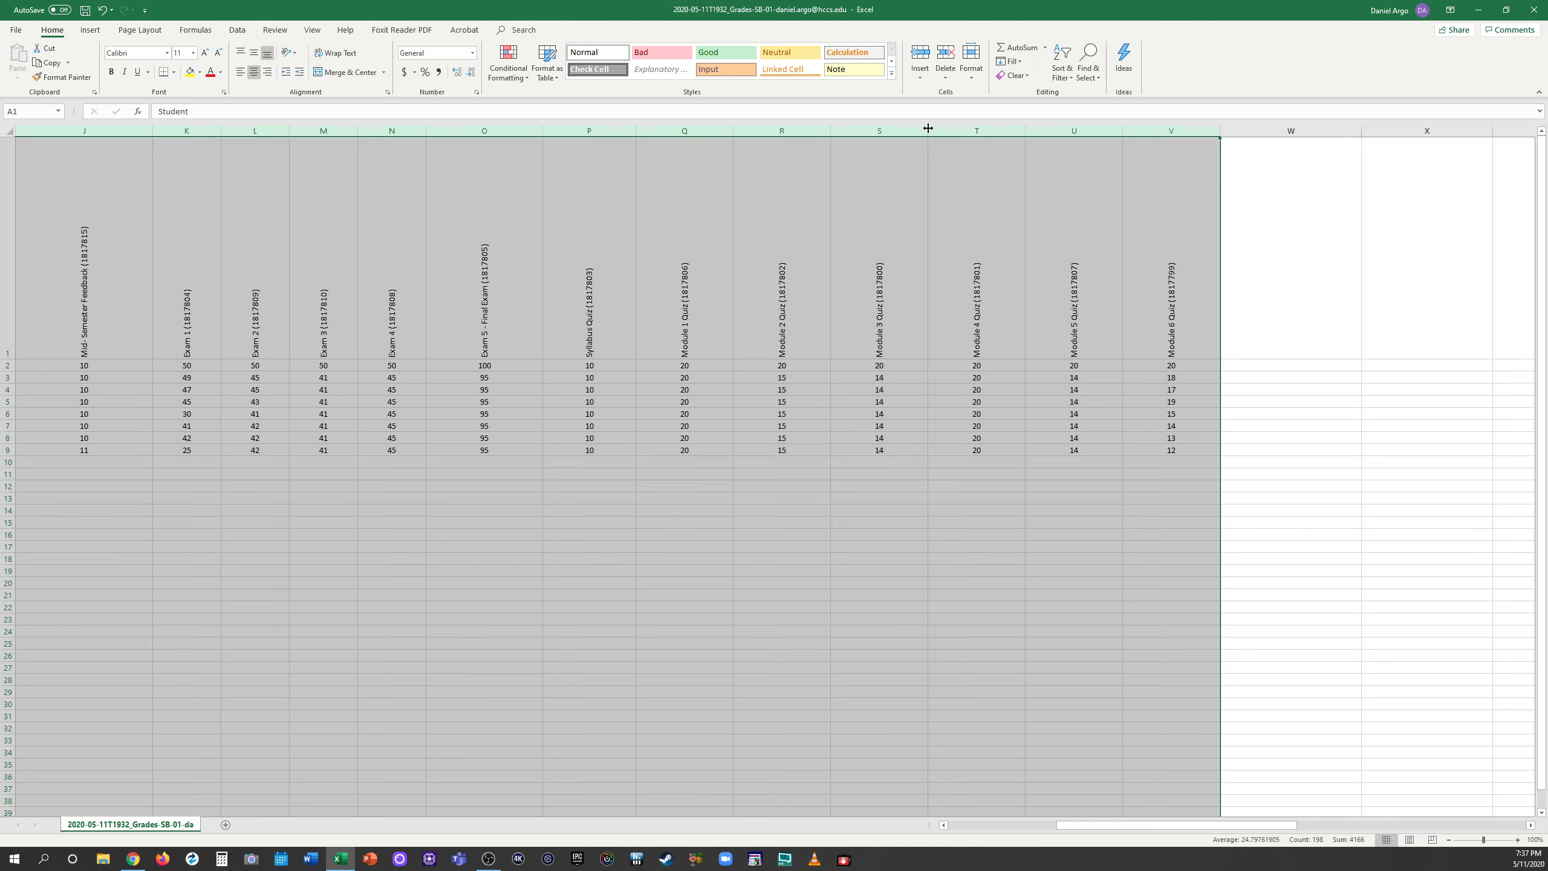
pyautogui.doubleClick(928, 129)
pyautogui.moveTo(1117, 824); pyautogui.dragTo(944, 825)
pyautogui.click(512, 474)
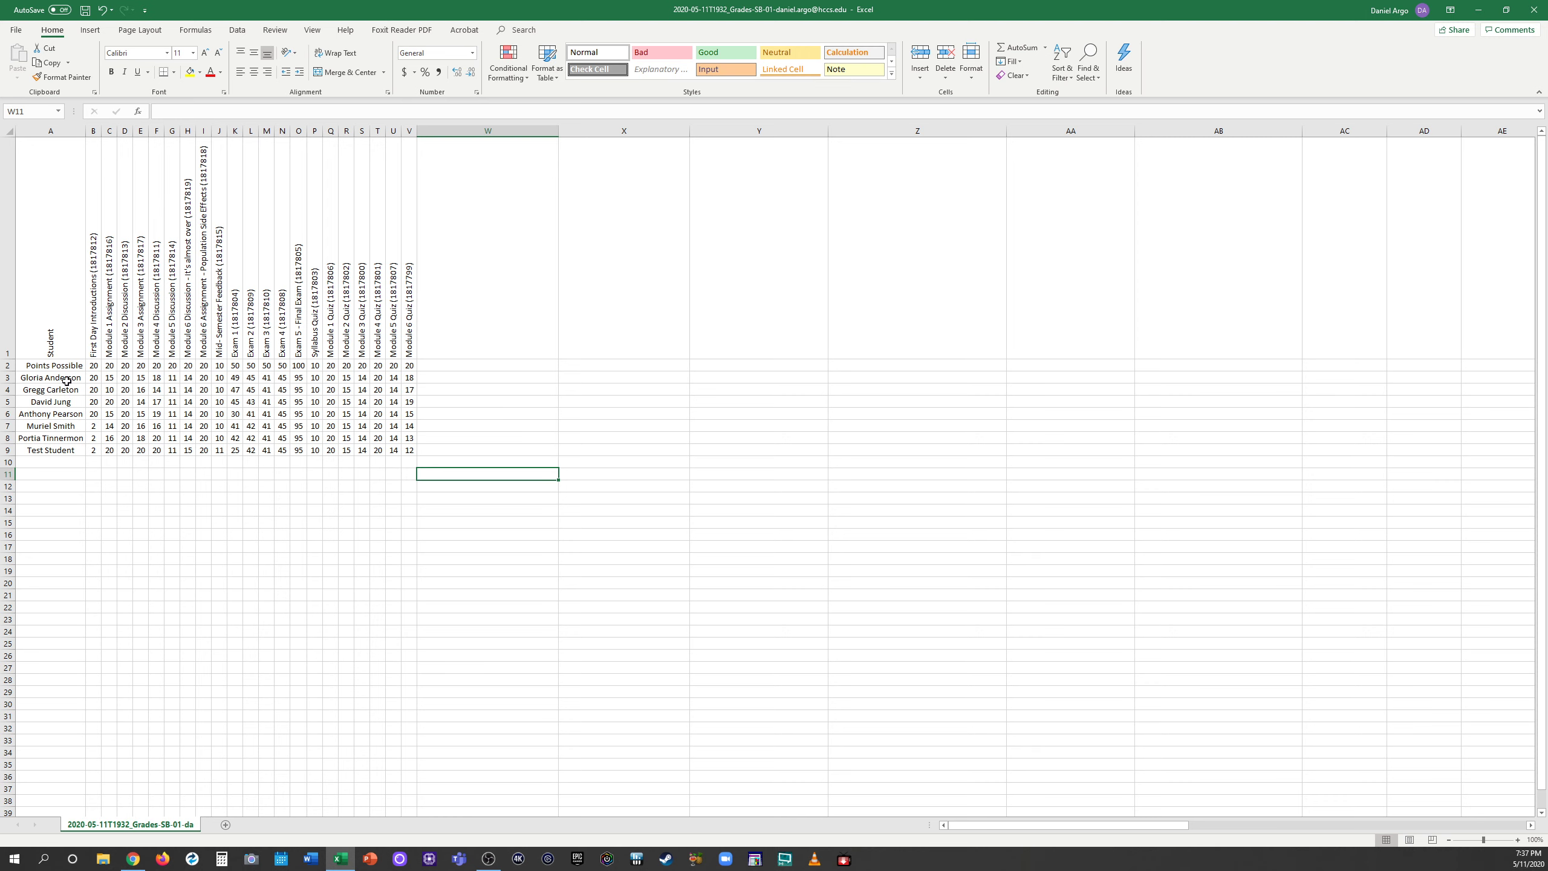
# Step: Add the column headers Total in W1 and Final in X1
pyautogui.click(490, 331)
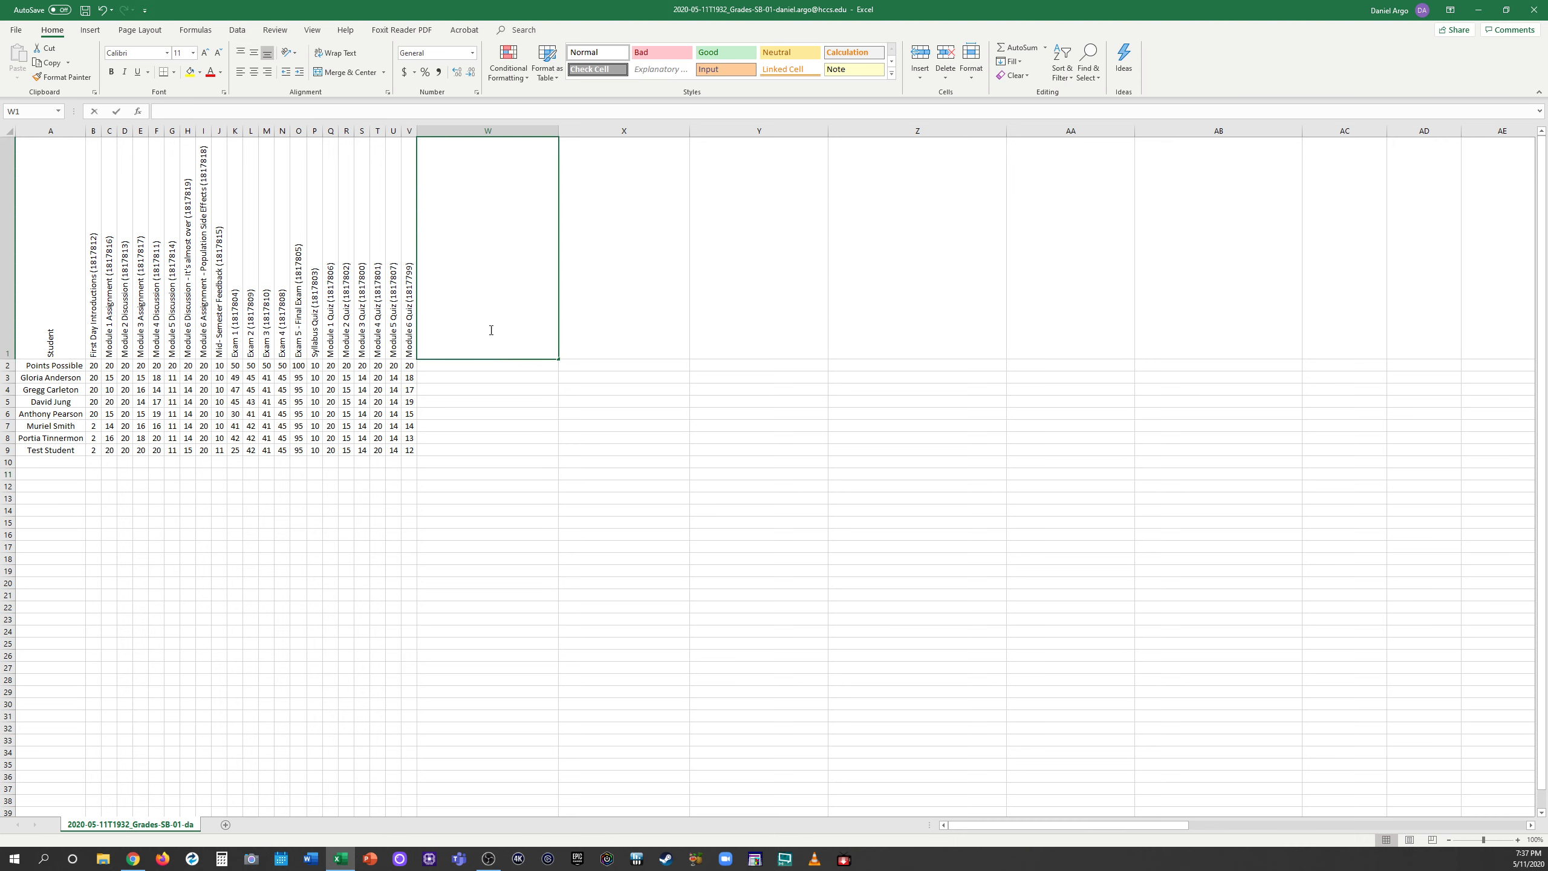
pyautogui.write('Total')
pyautogui.press('Tab')
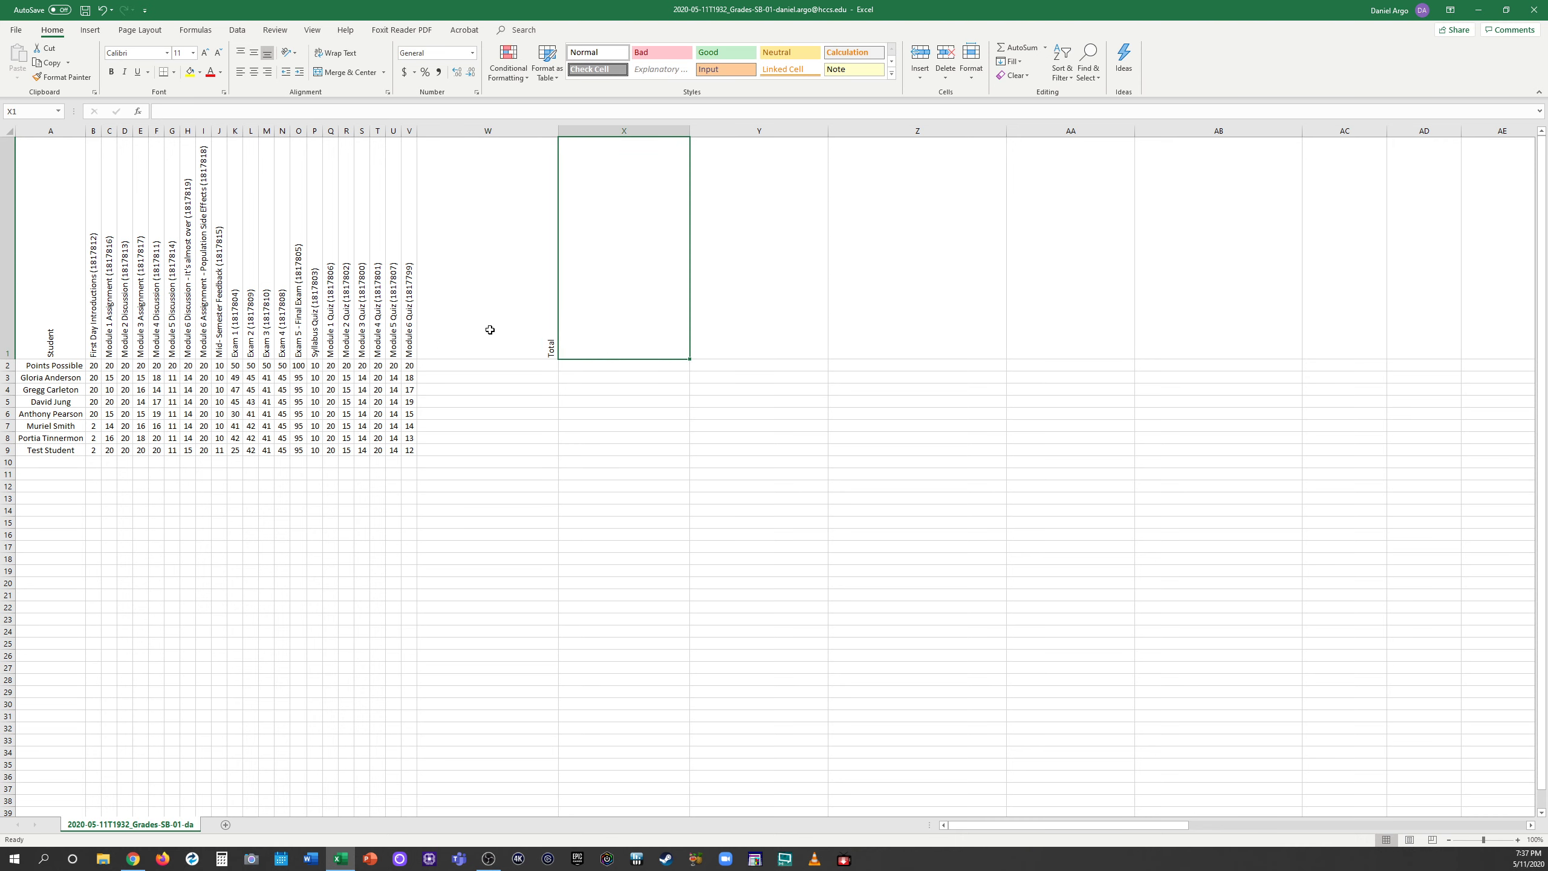
pyautogui.write('Final')
pyautogui.press('Return')
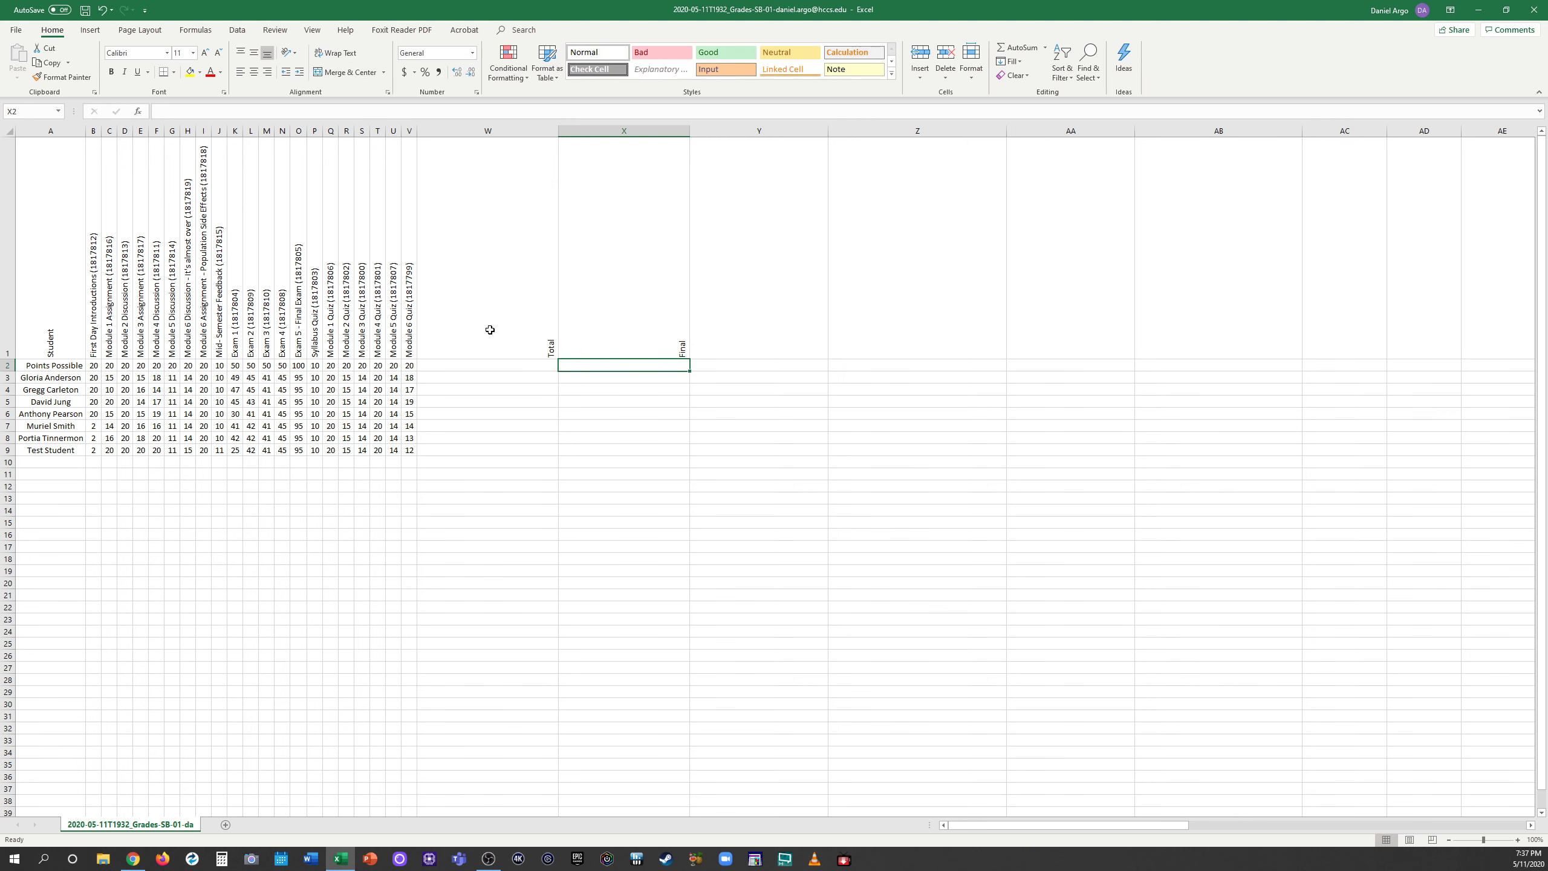
# Step: Use AutoSum in W2 to total the Points Possible row with =SUM(B2:V2)
pyautogui.click(498, 368)
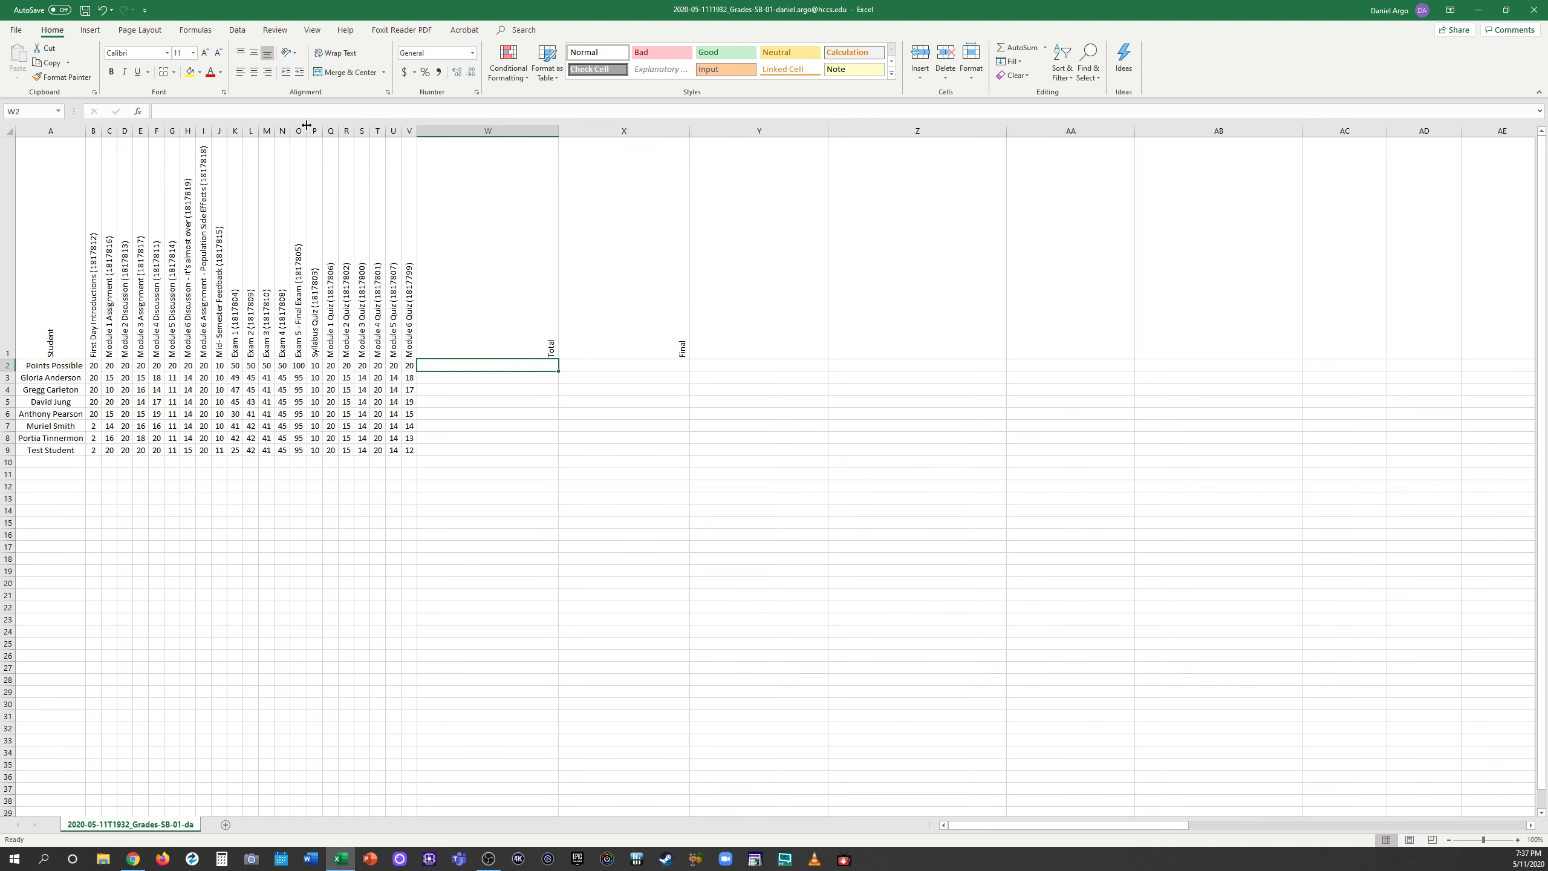
pyautogui.click(196, 30)
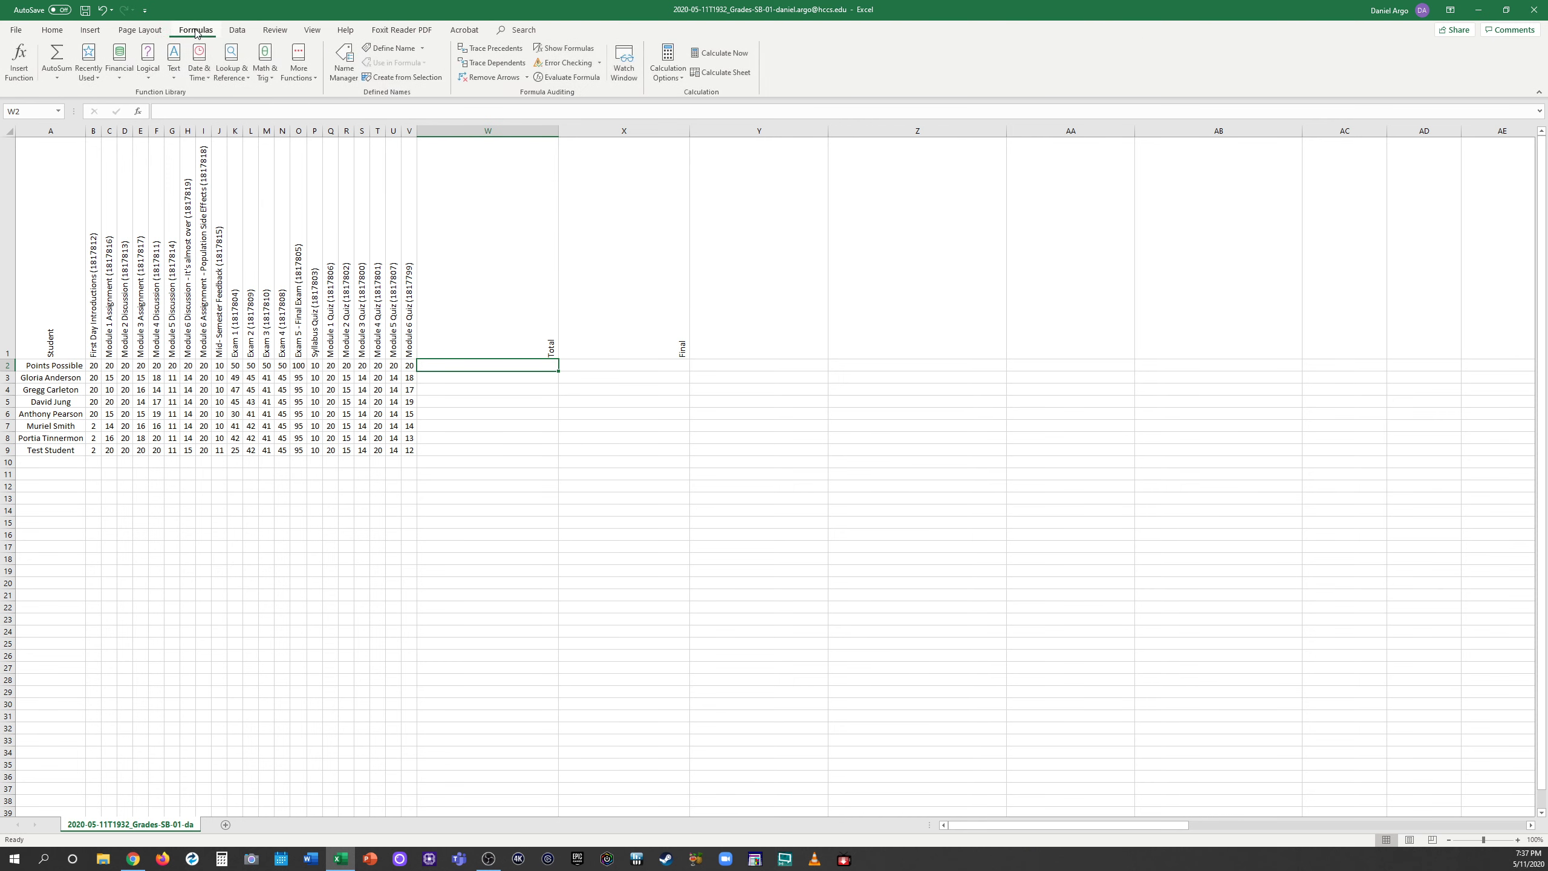
pyautogui.click(57, 61)
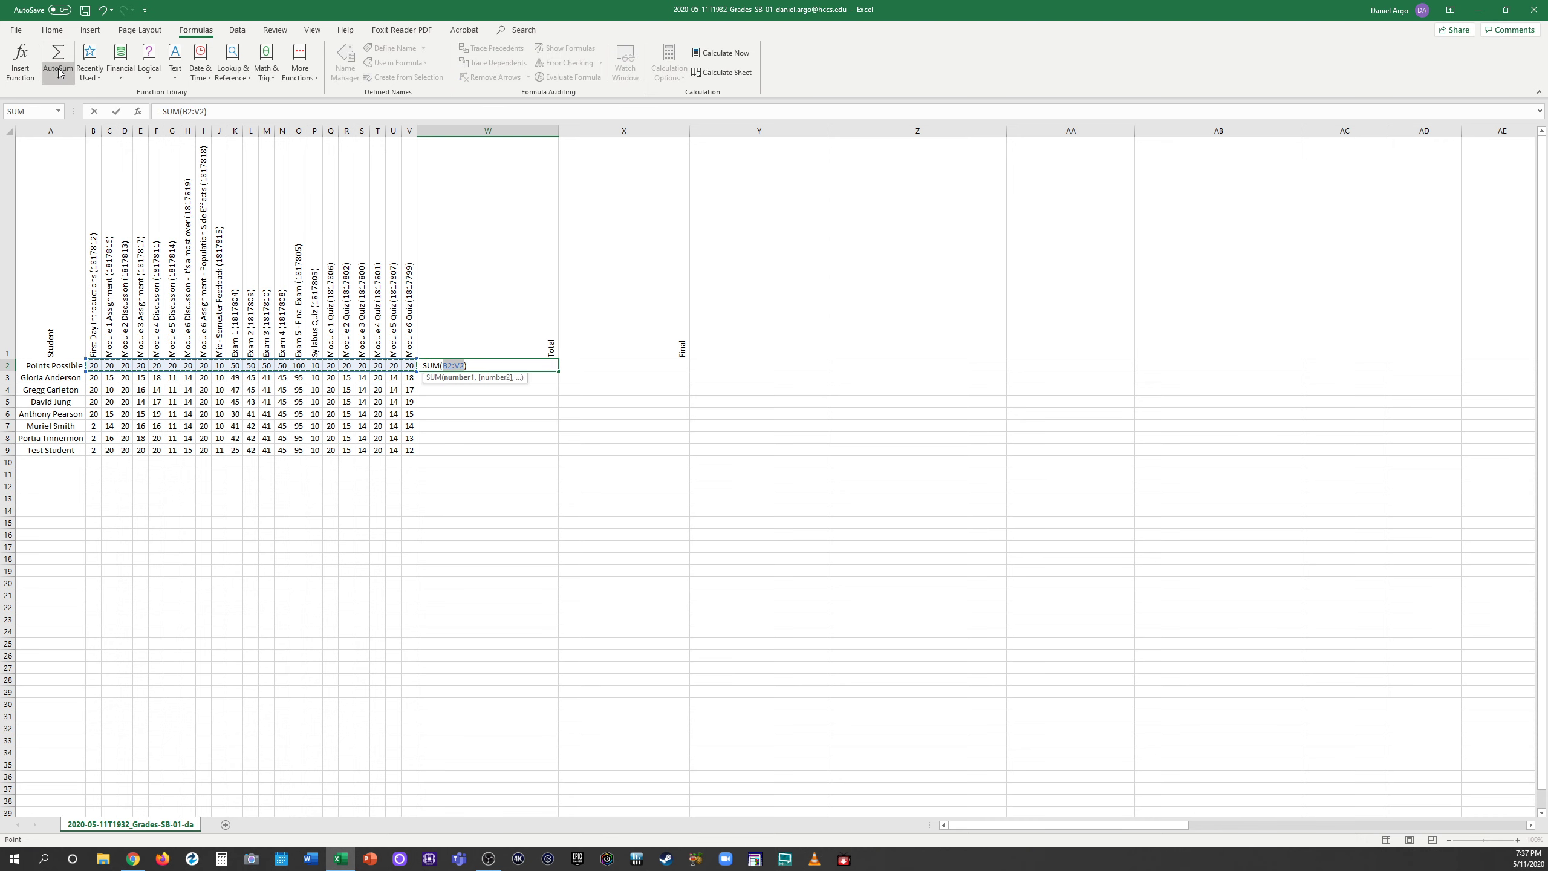
pyautogui.press('Return')
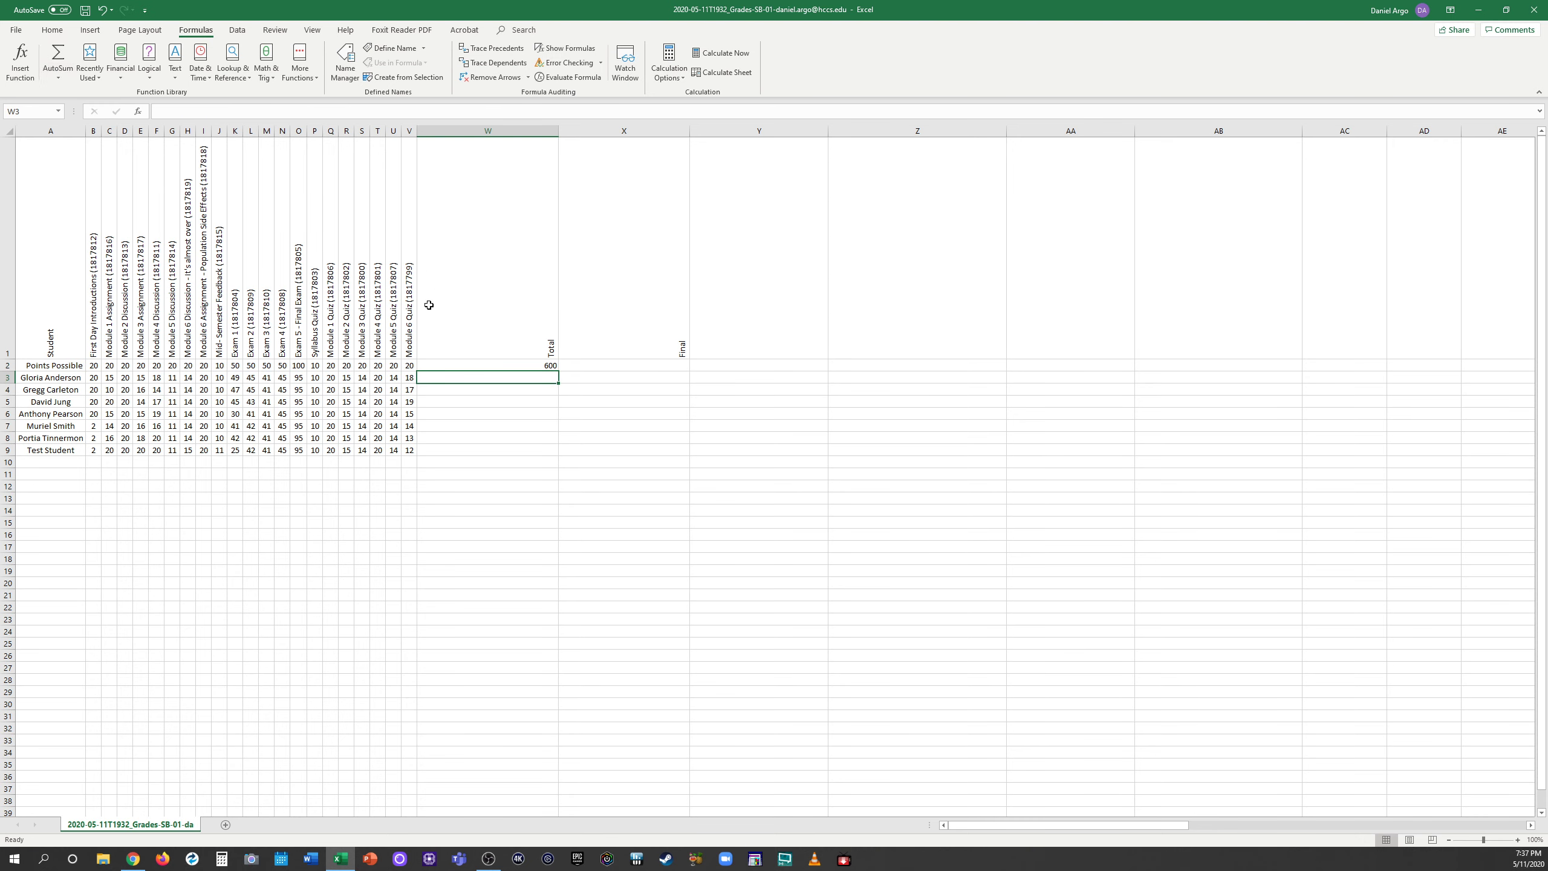
# Step: Copy the Total formula from W2 into W3 through W9 for all student rows
pyautogui.click(484, 365)
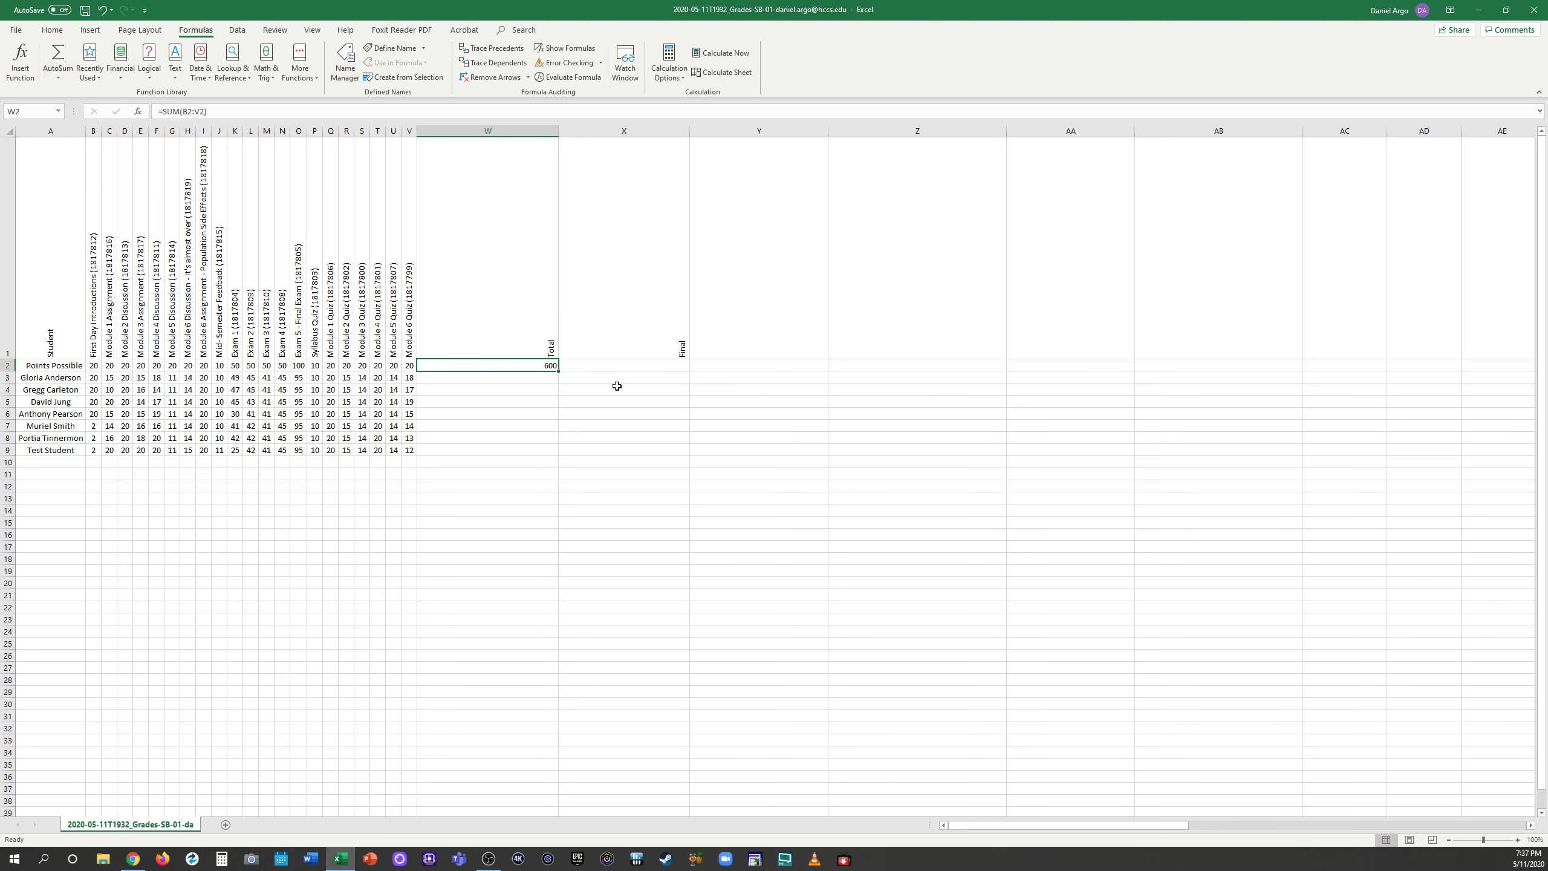
pyautogui.rightClick(491, 363)
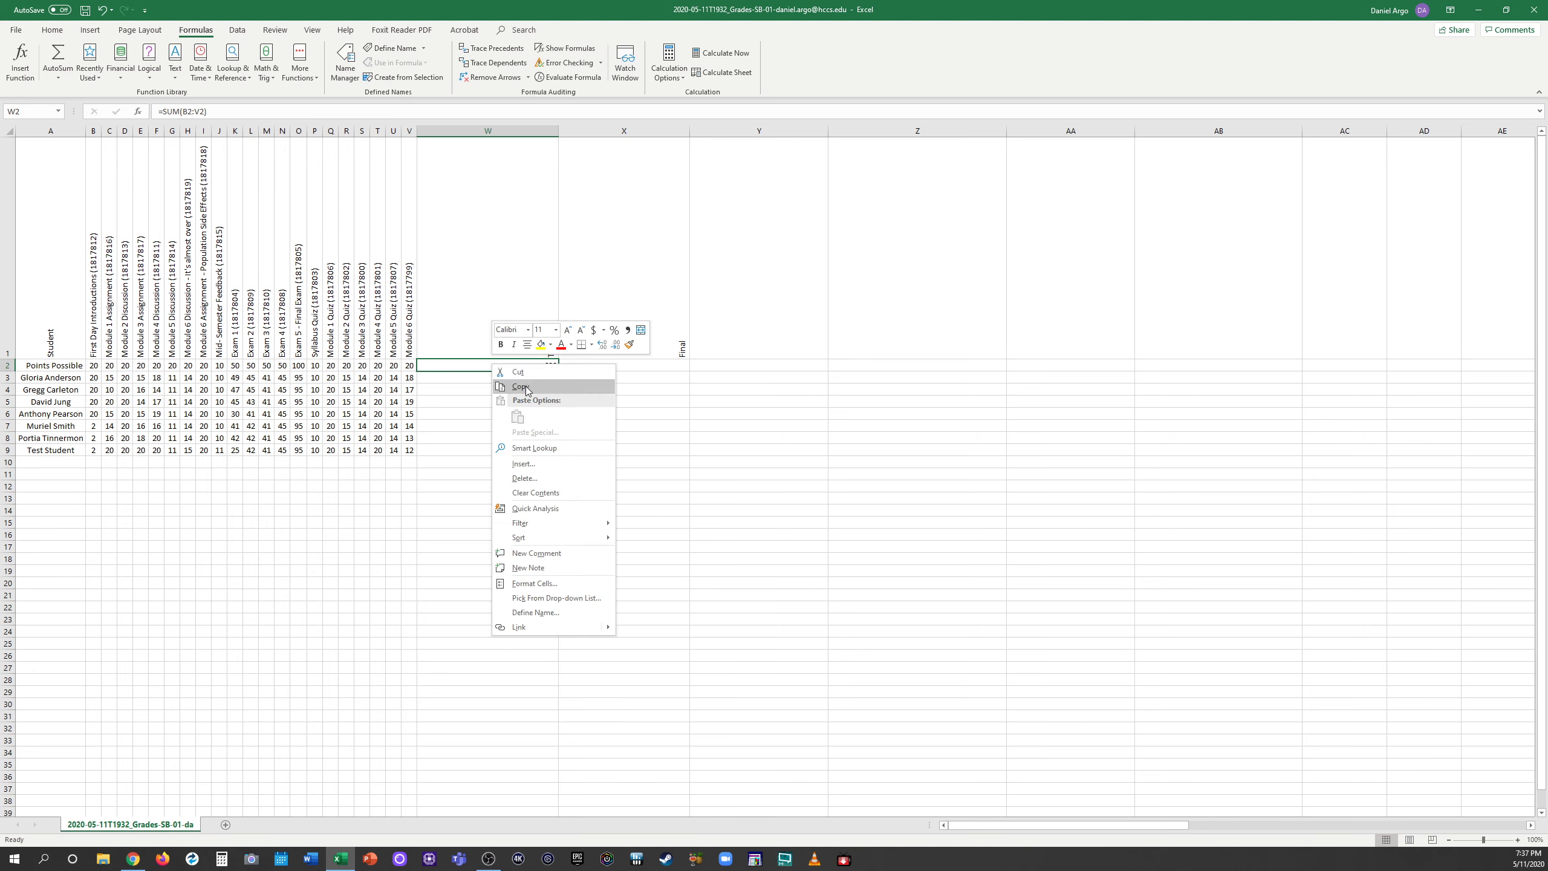
pyautogui.click(524, 391)
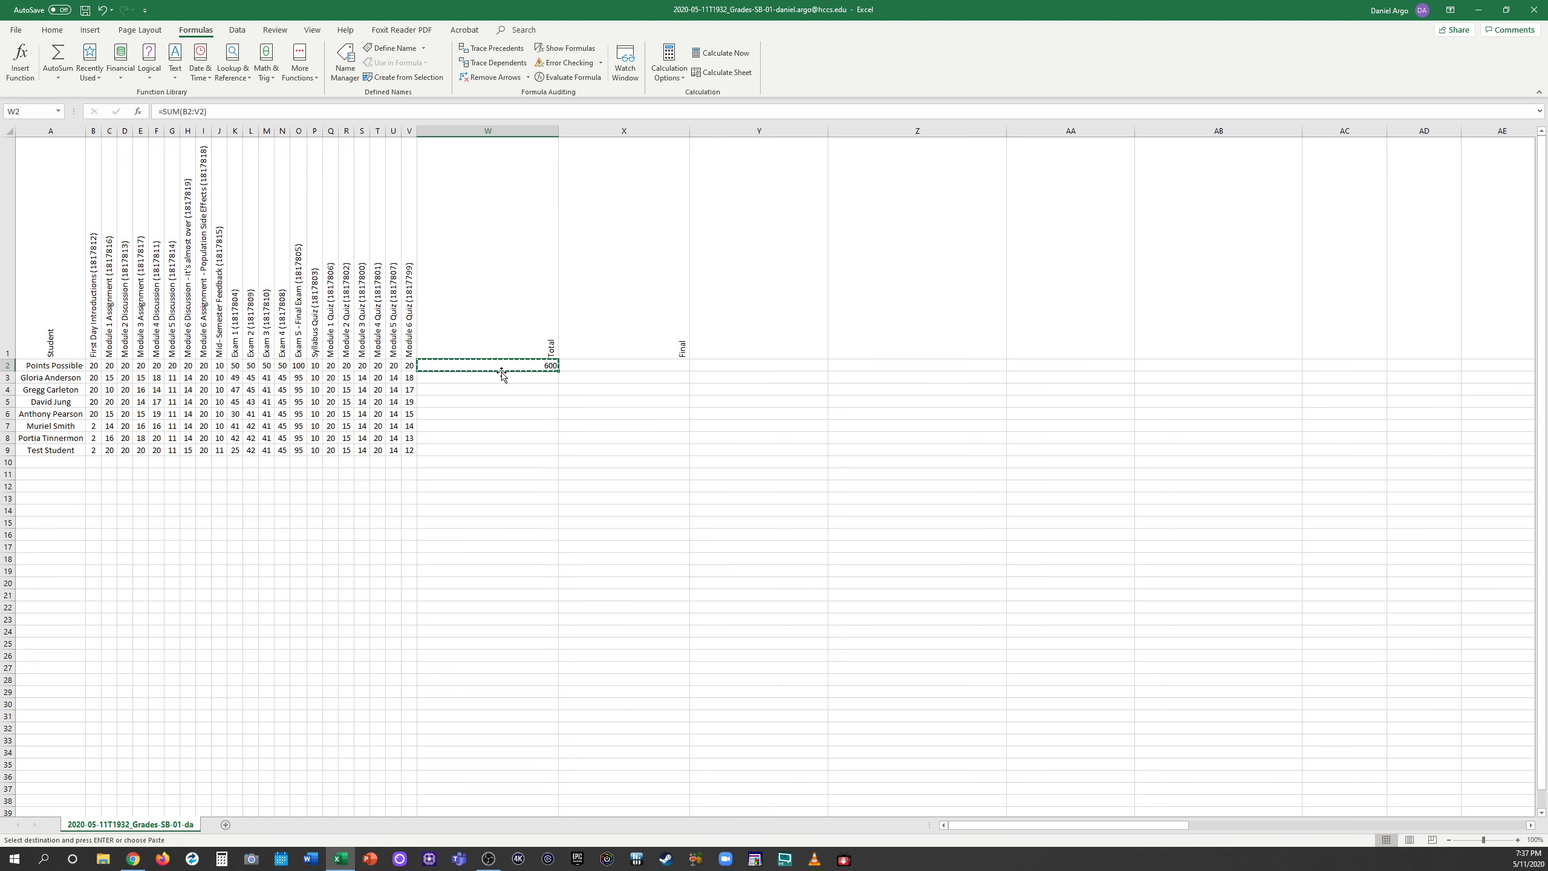
pyautogui.moveTo(462, 379); pyautogui.dragTo(472, 445)
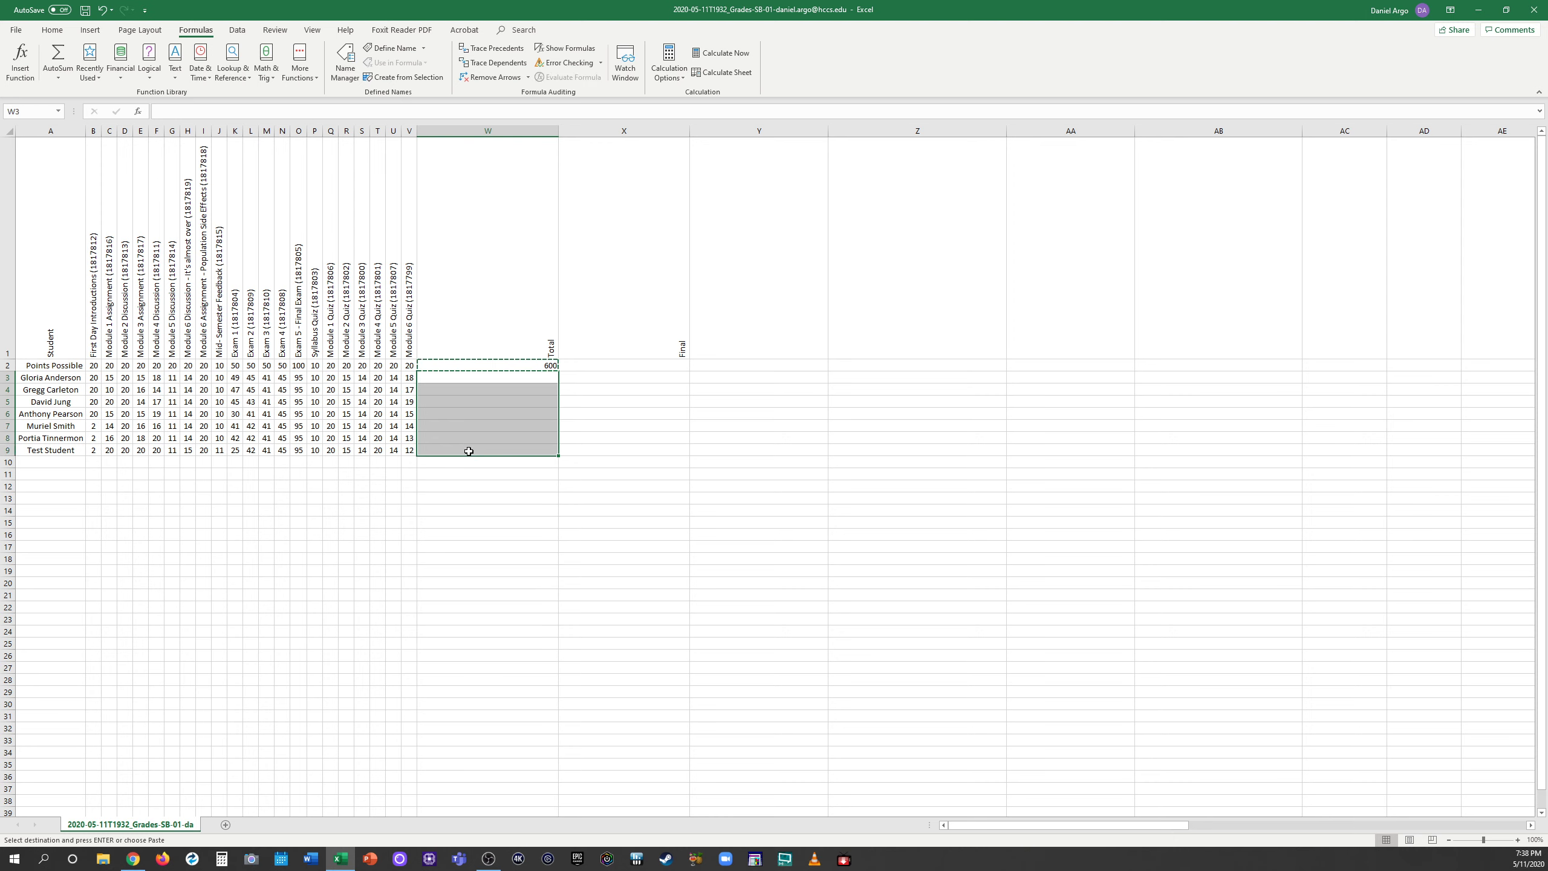
pyautogui.rightClick(469, 451)
pyautogui.click(495, 504)
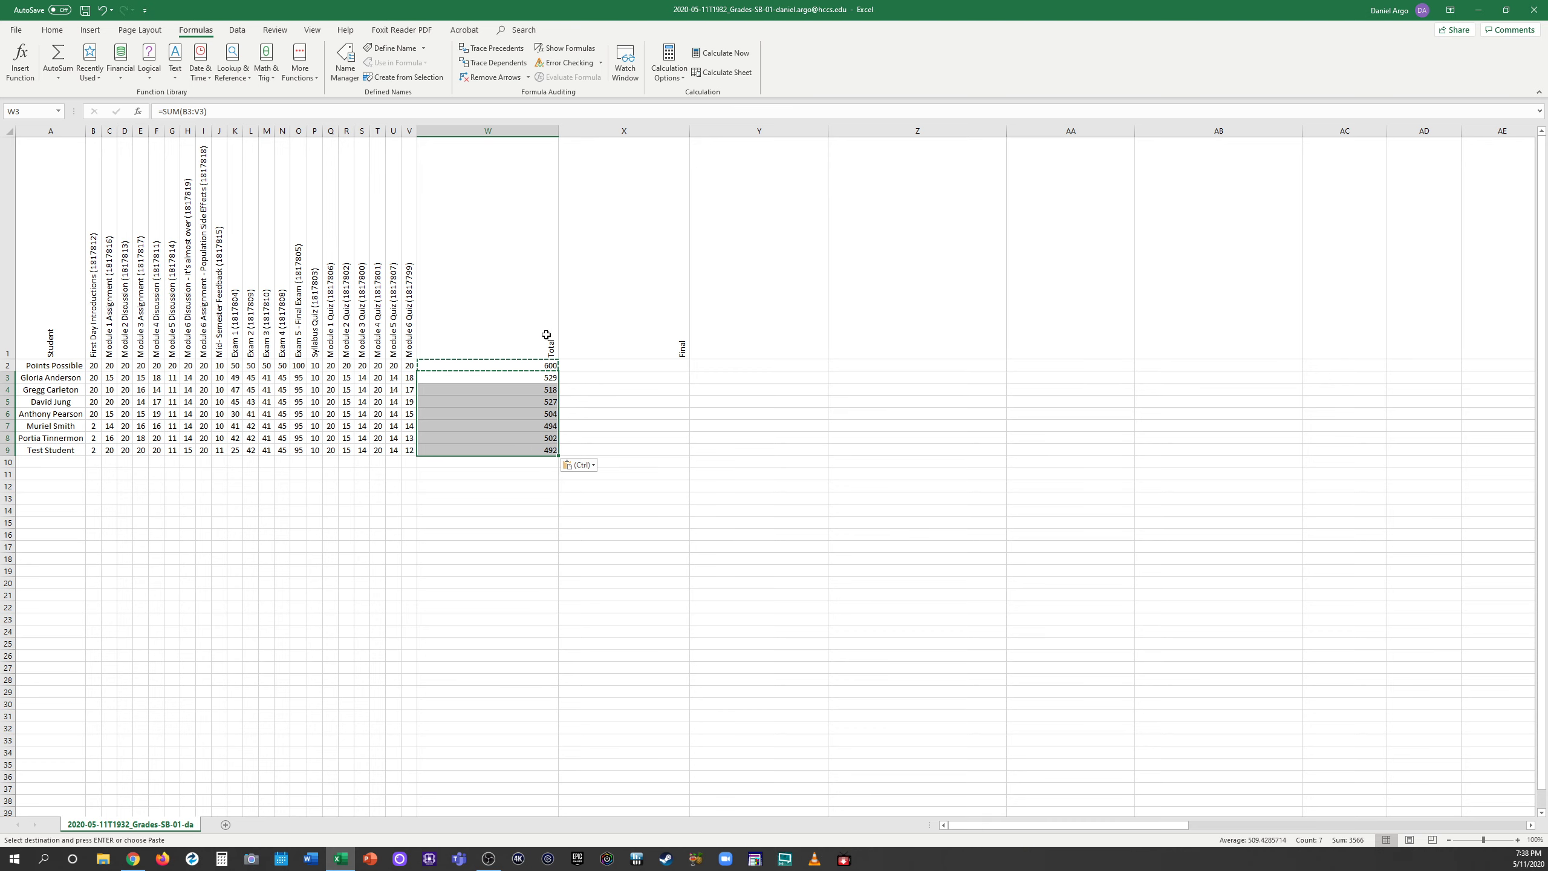
# Step: Auto-fit the width of the Total column and clear the pending copy selection
pyautogui.moveTo(557, 126); pyautogui.dragTo(557, 128)
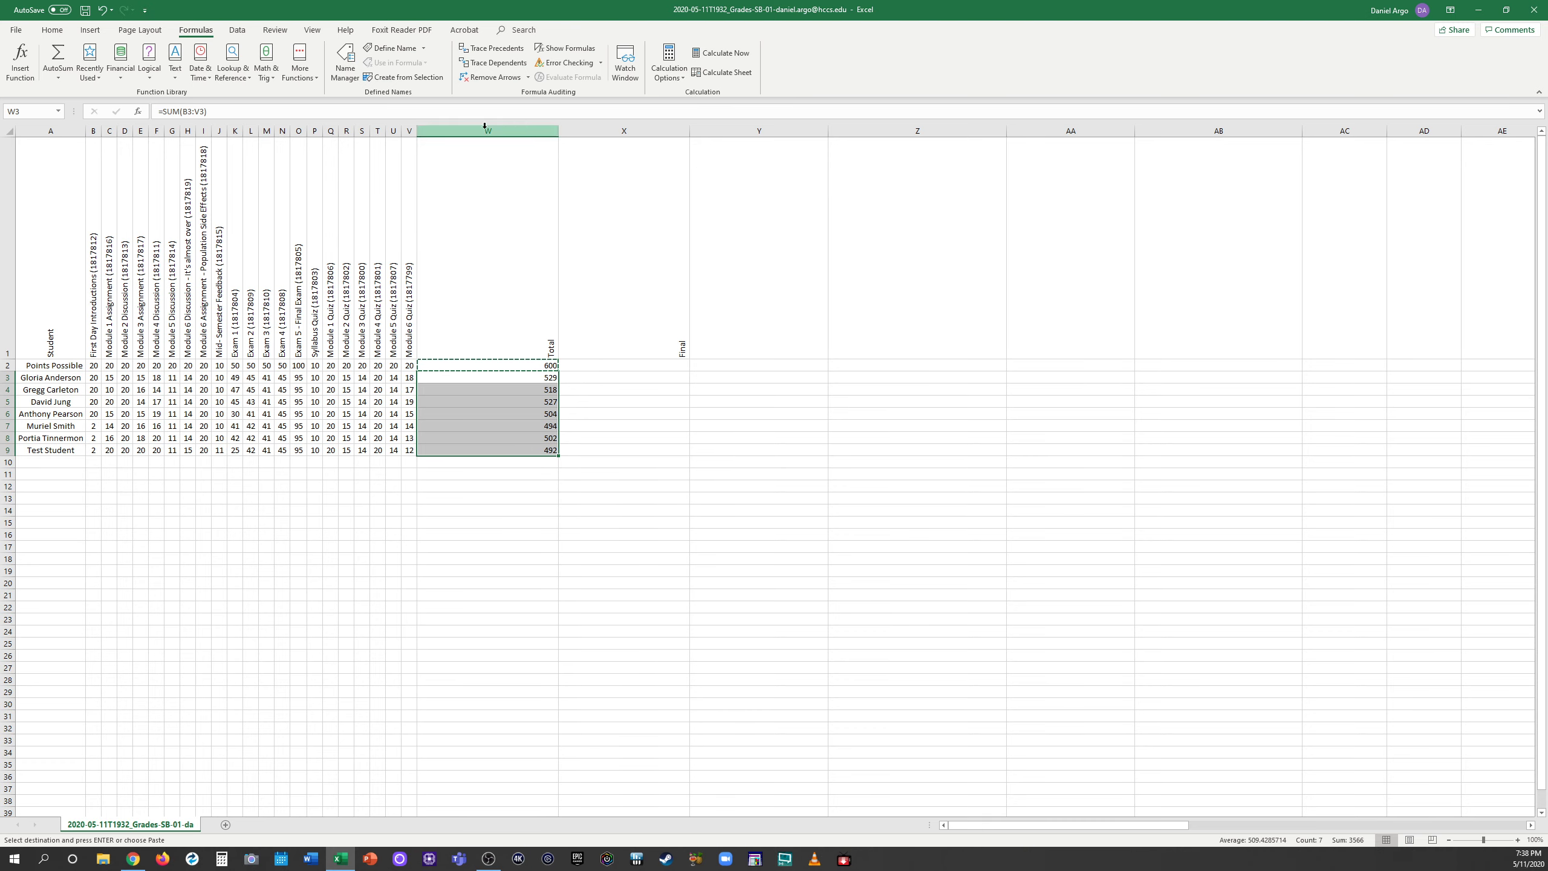
pyautogui.doubleClick(559, 132)
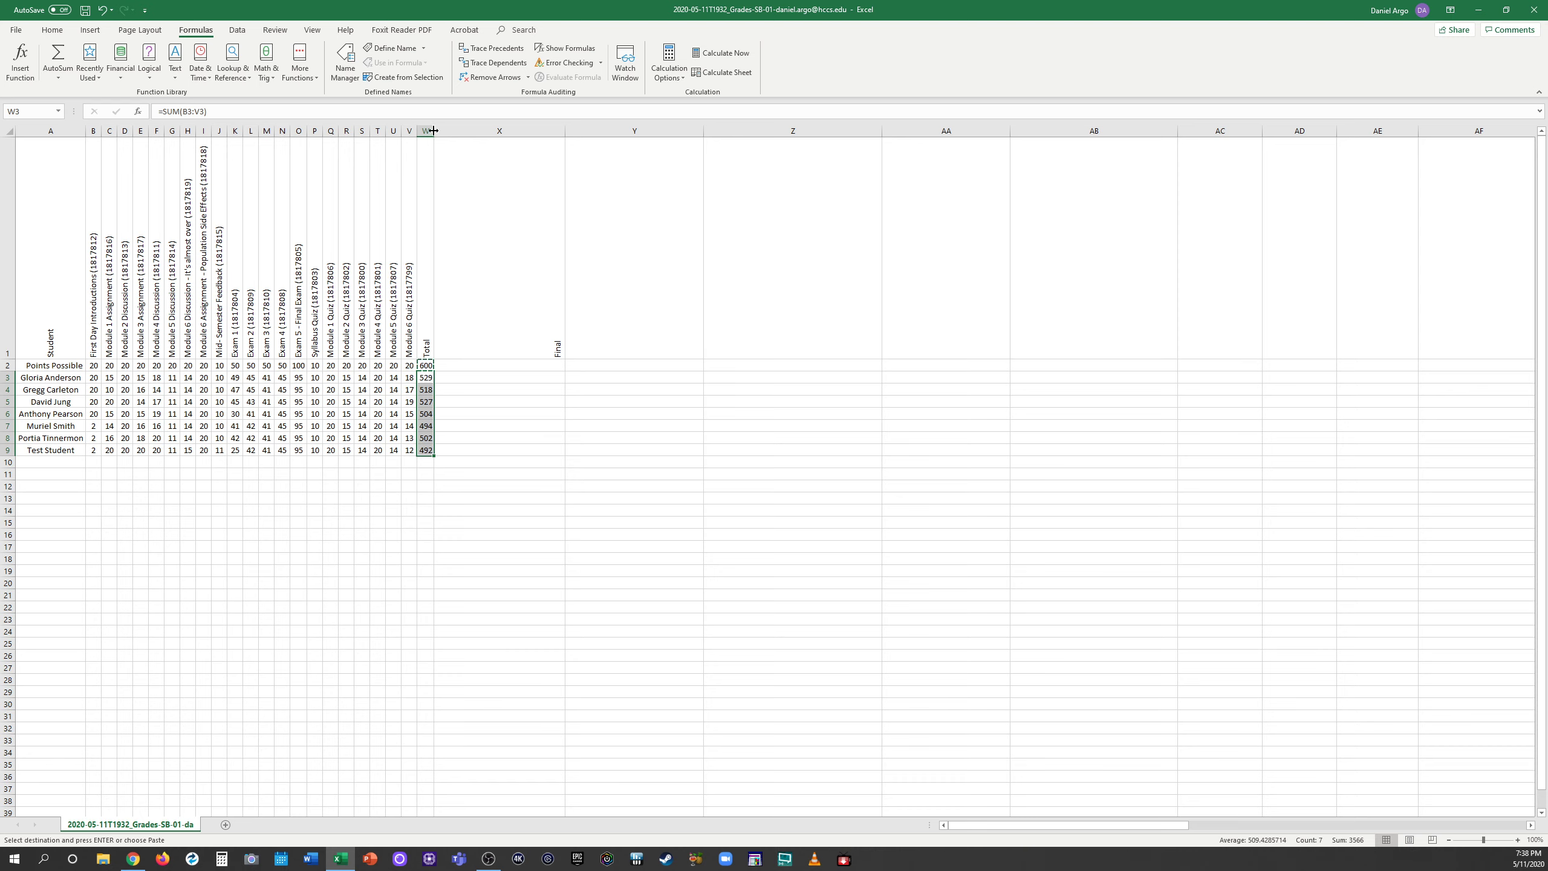
pyautogui.click(503, 424)
pyautogui.click(428, 366)
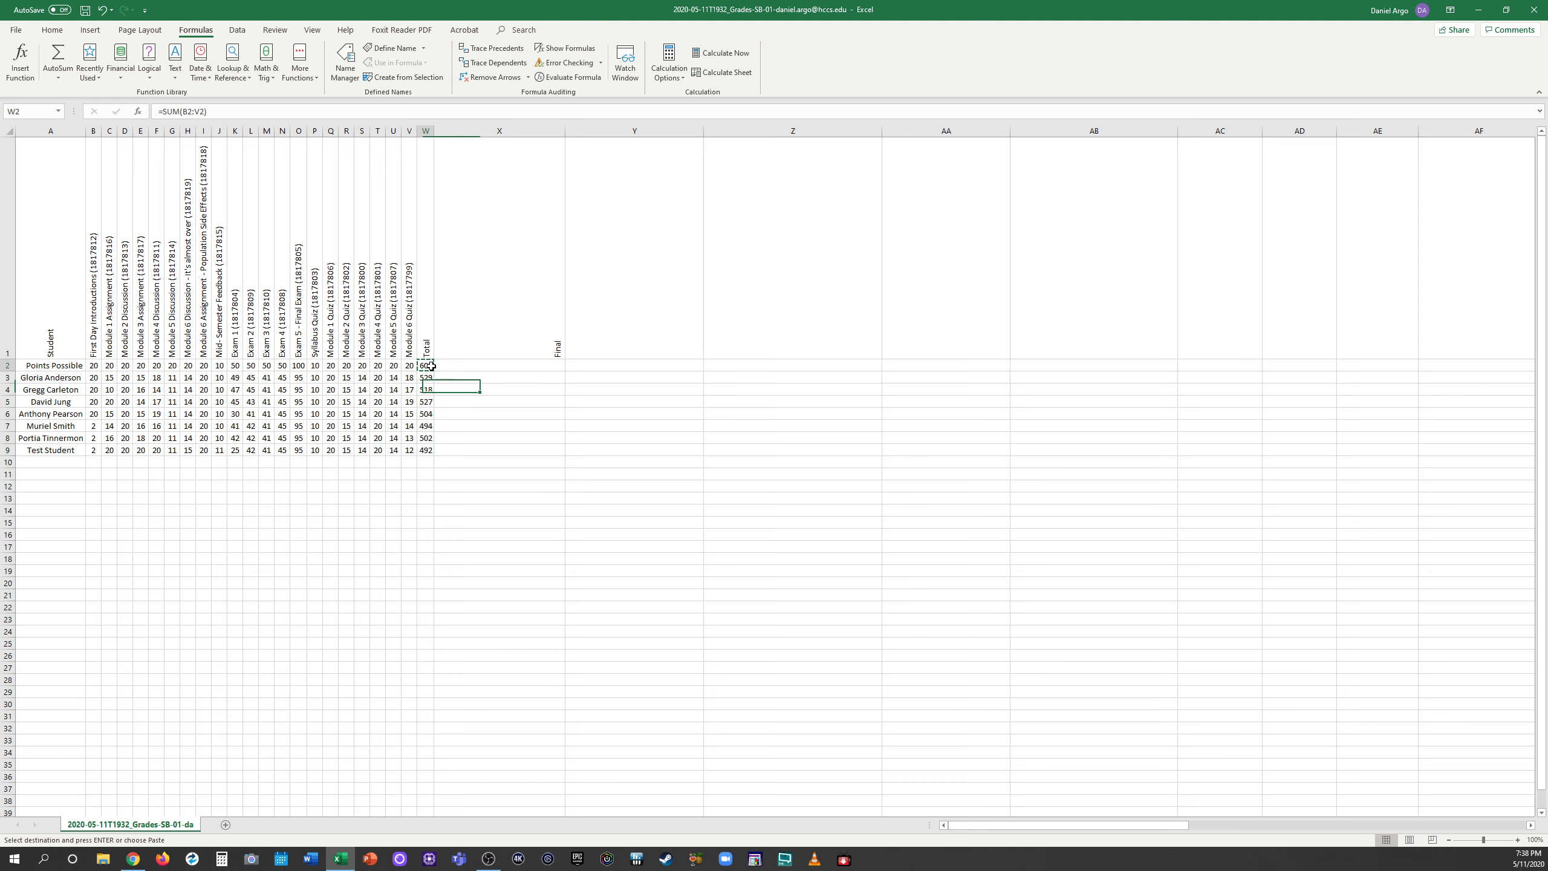
pyautogui.press('Escape')
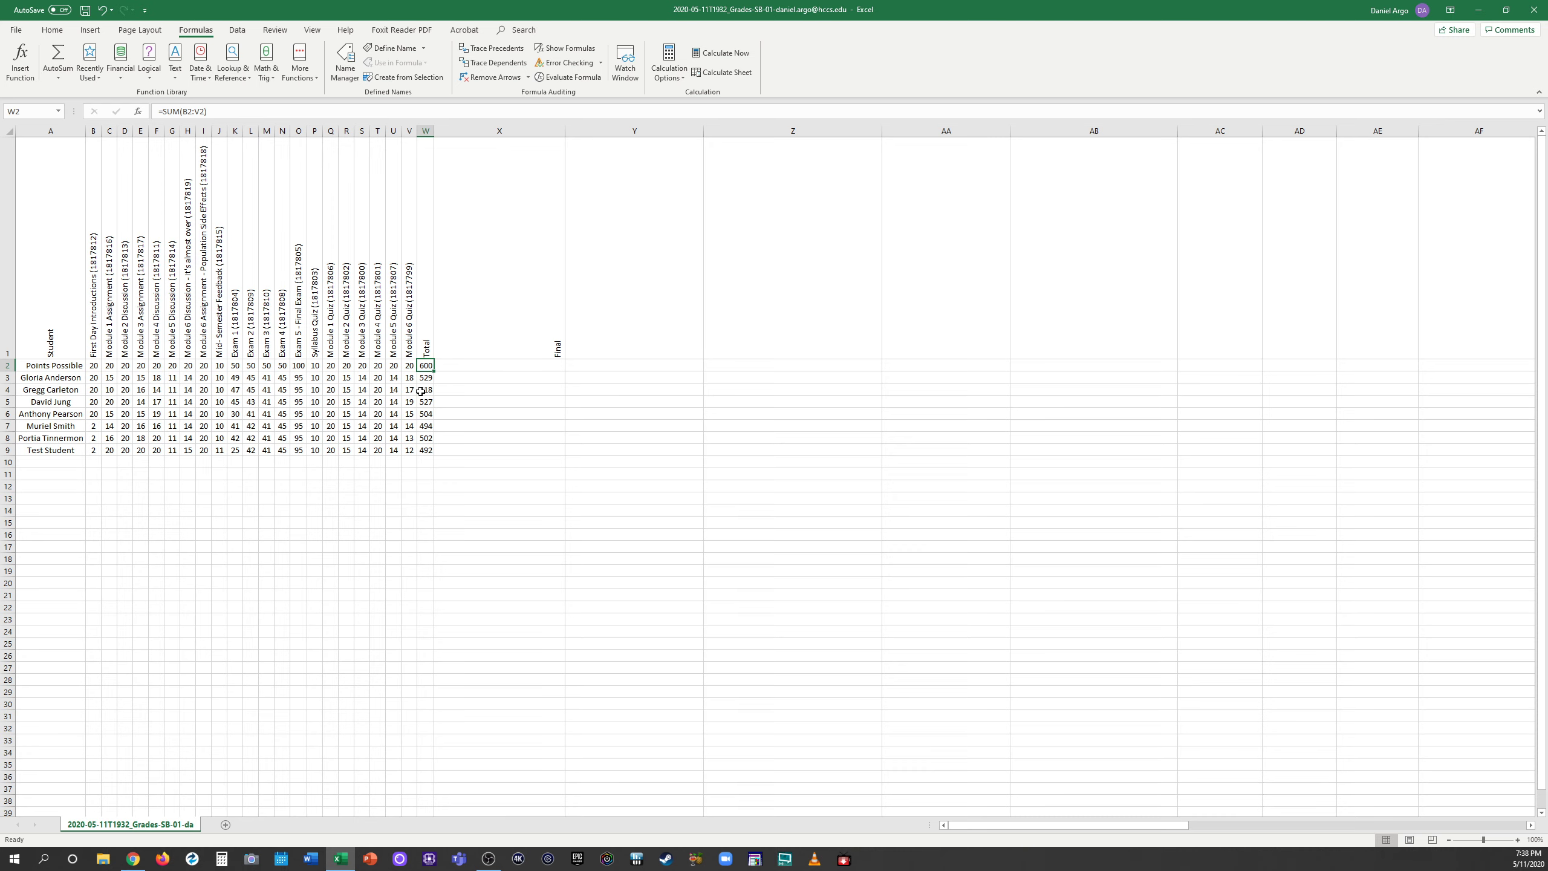
# Step: Enter =SUM(W2)/6 as the Final grade formula in X2 and auto-fit the Final column's width
pyautogui.click(523, 346)
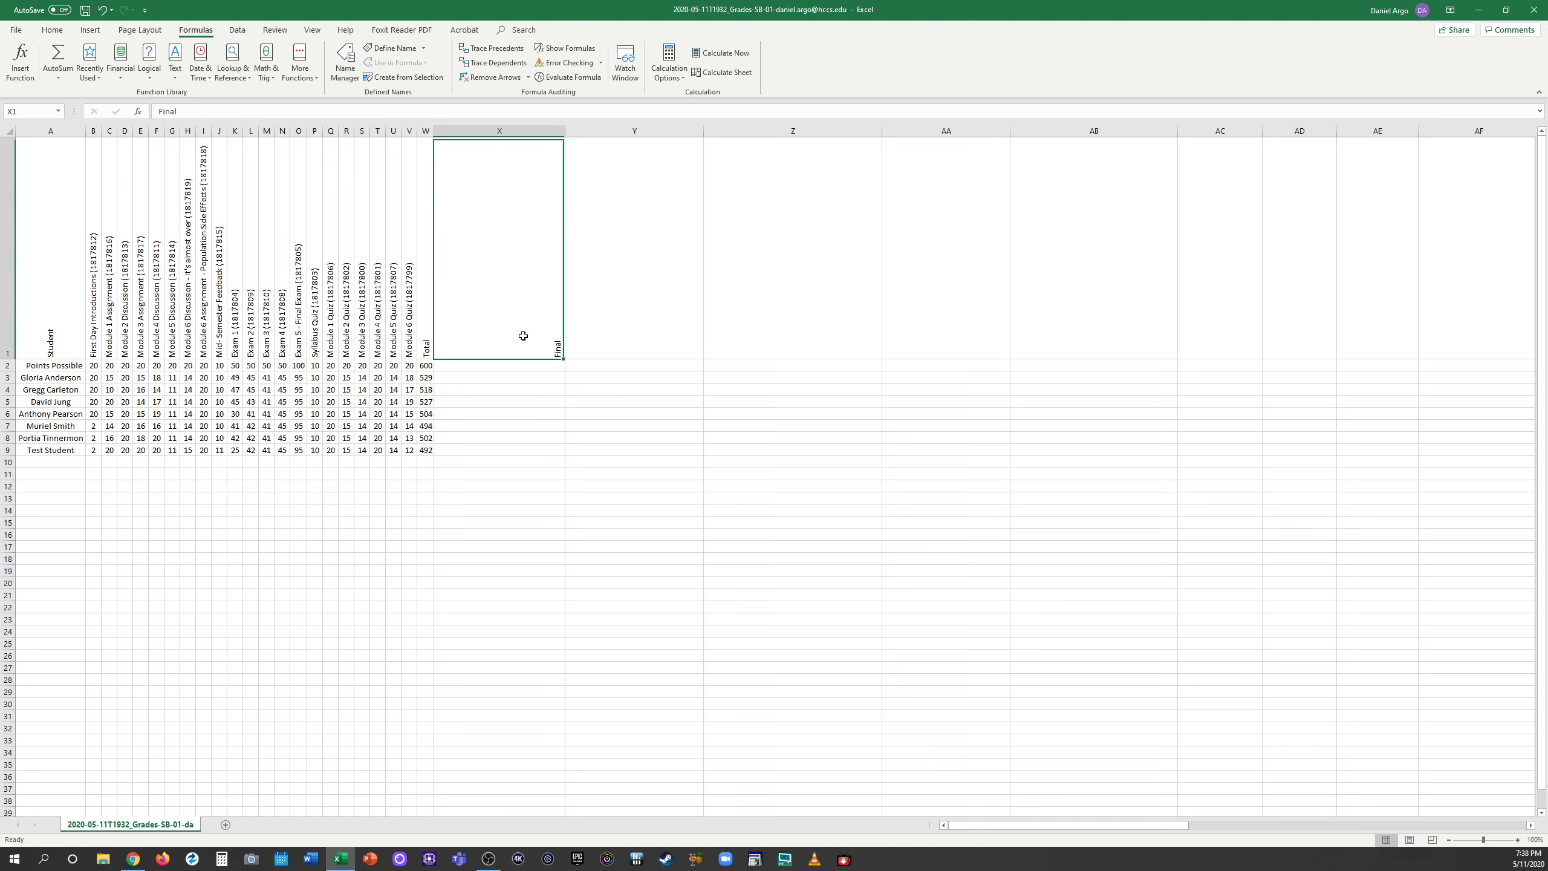
pyautogui.click(444, 366)
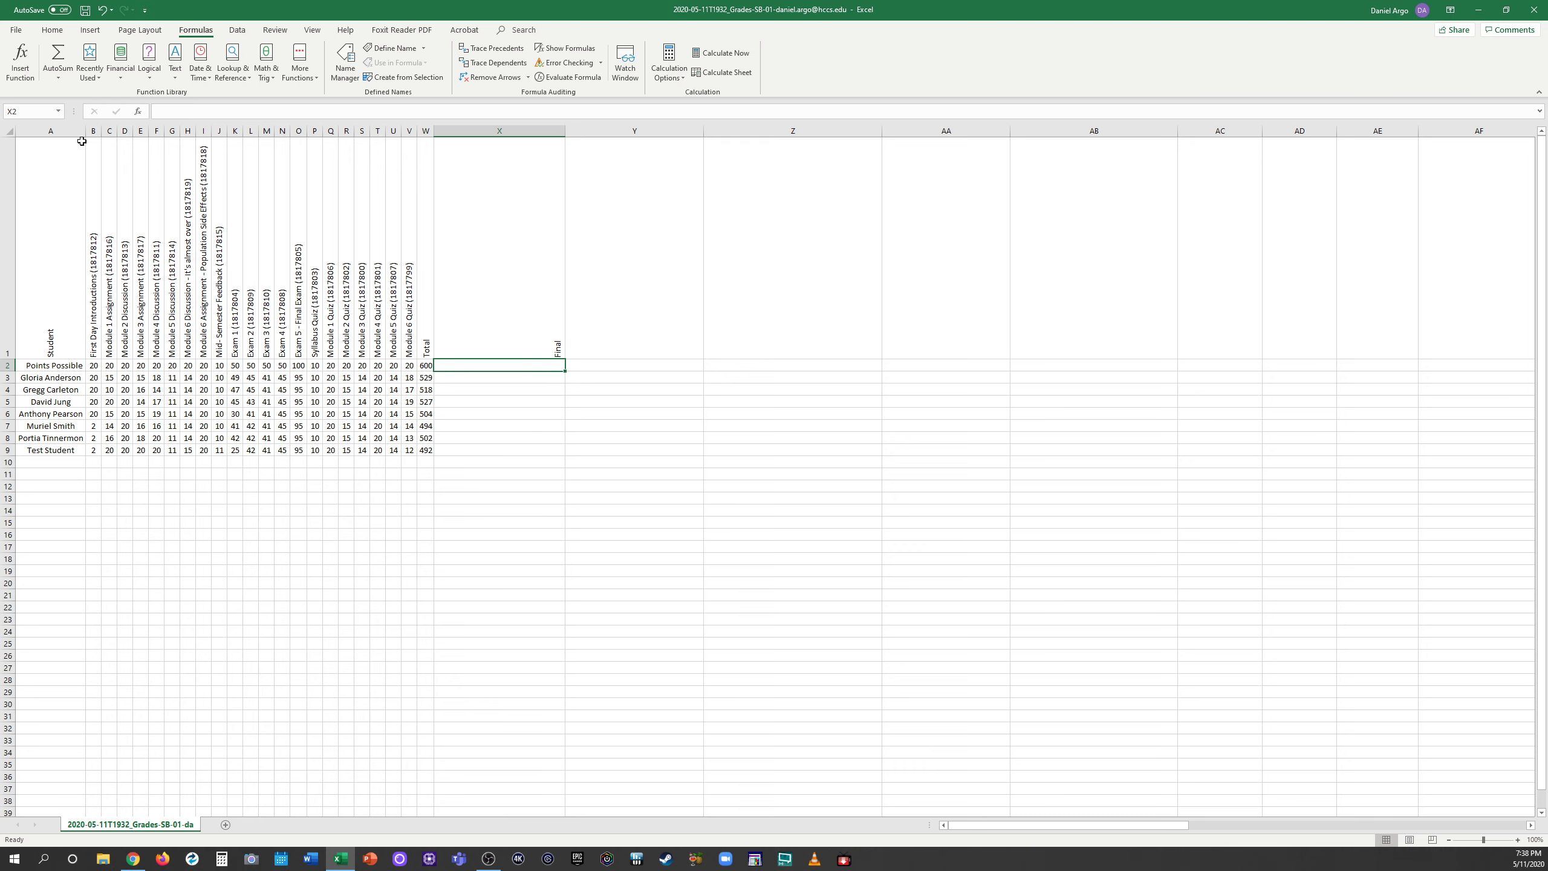
pyautogui.click(58, 56)
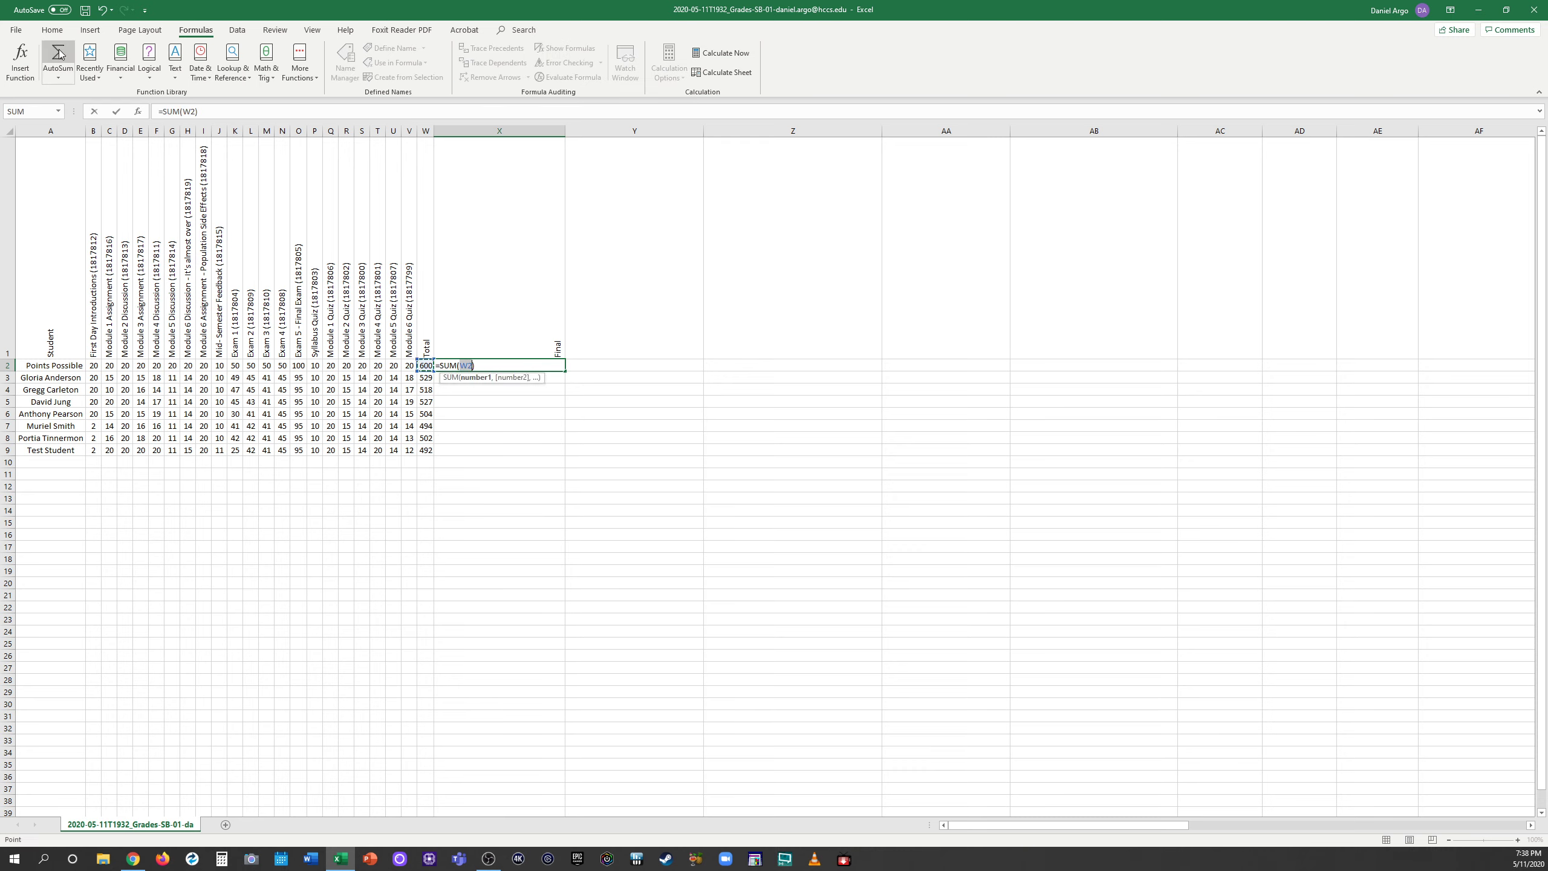
pyautogui.click(224, 111)
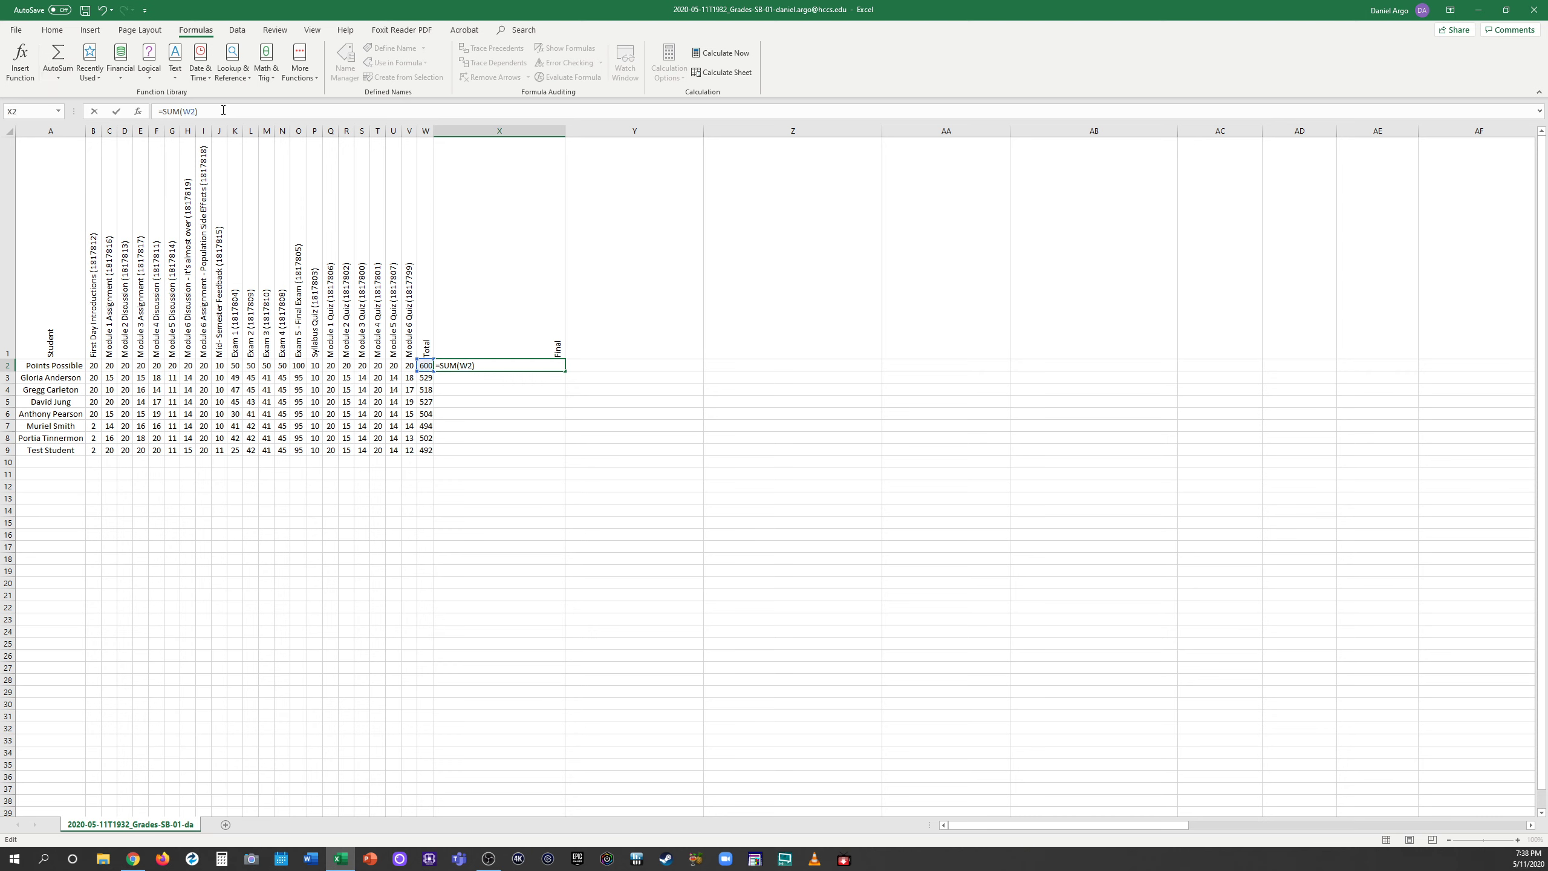
pyautogui.press('Return')
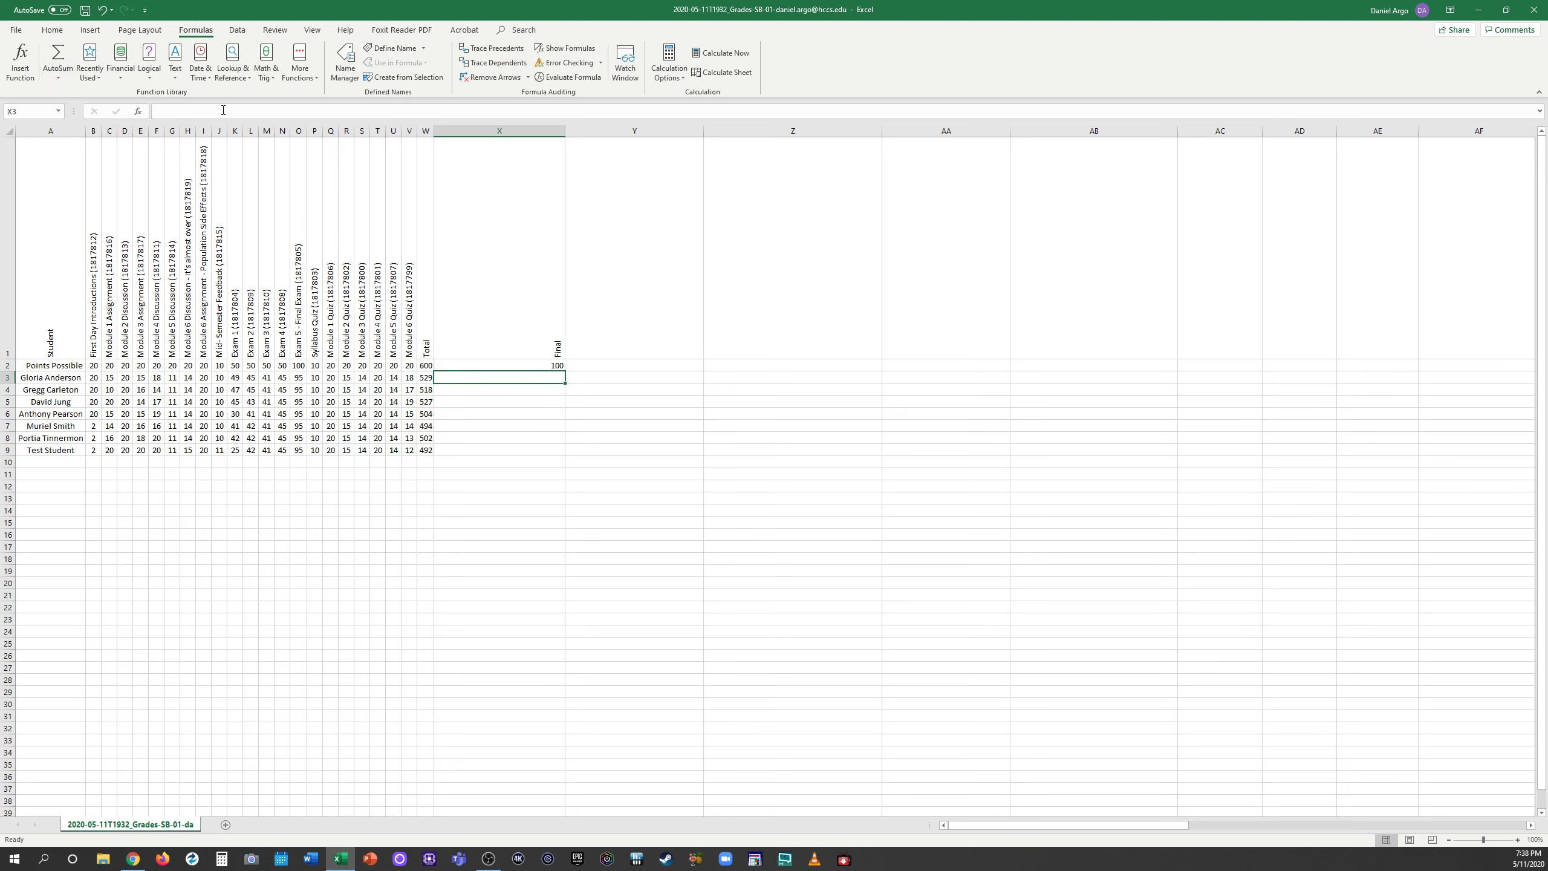
pyautogui.doubleClick(565, 130)
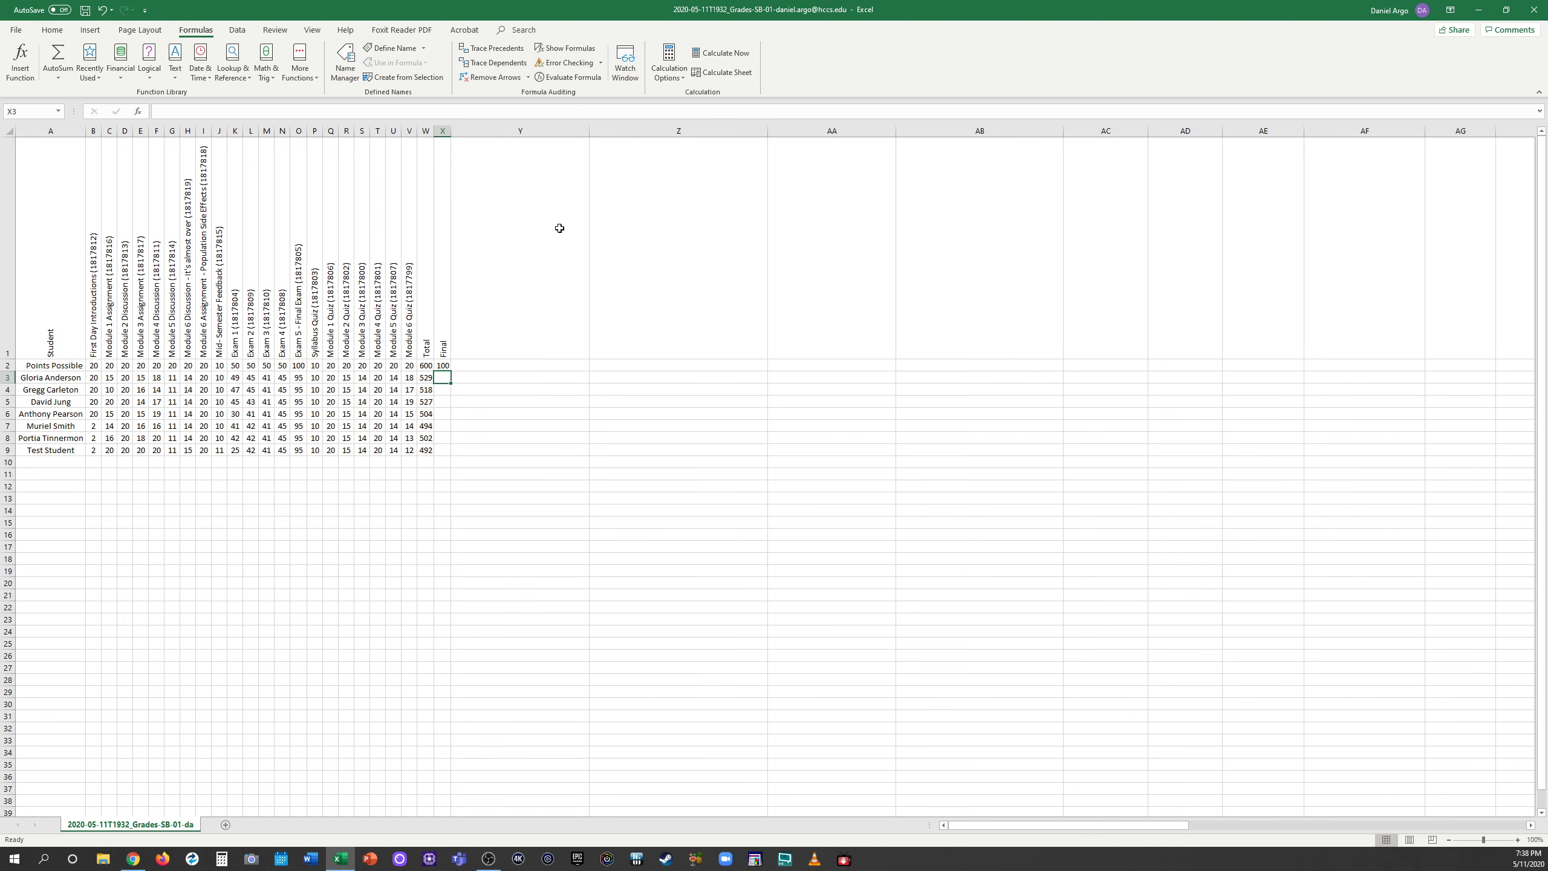
# Step: Copy the Final formula from X2 into X3 through X9 and clear the pending copy selection
pyautogui.click(443, 366)
pyautogui.rightClick(443, 365)
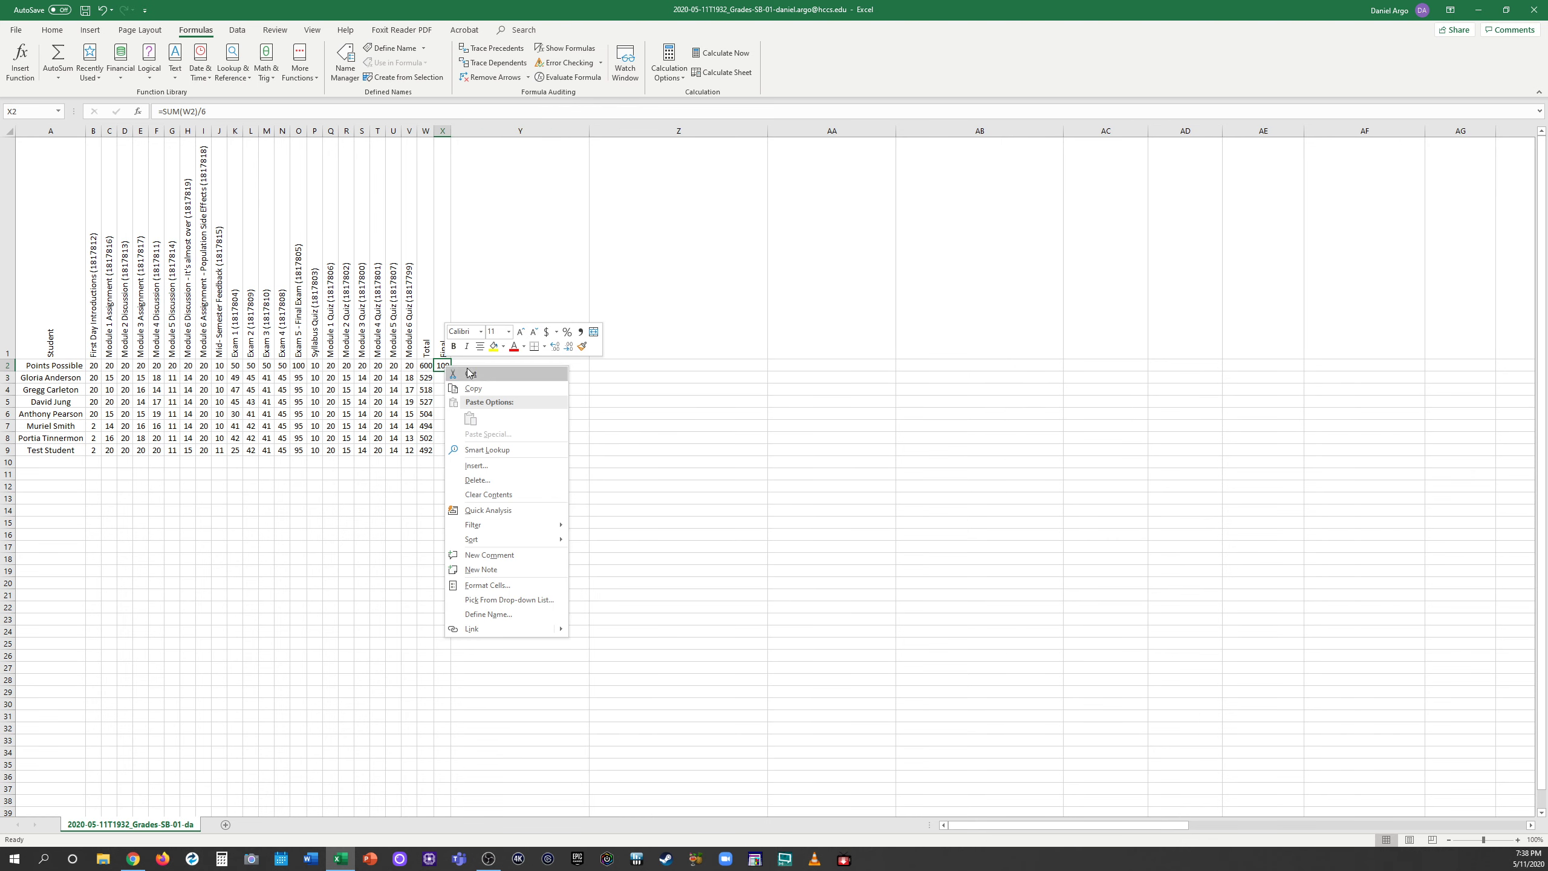
pyautogui.click(470, 388)
pyautogui.moveTo(444, 379); pyautogui.dragTo(447, 450)
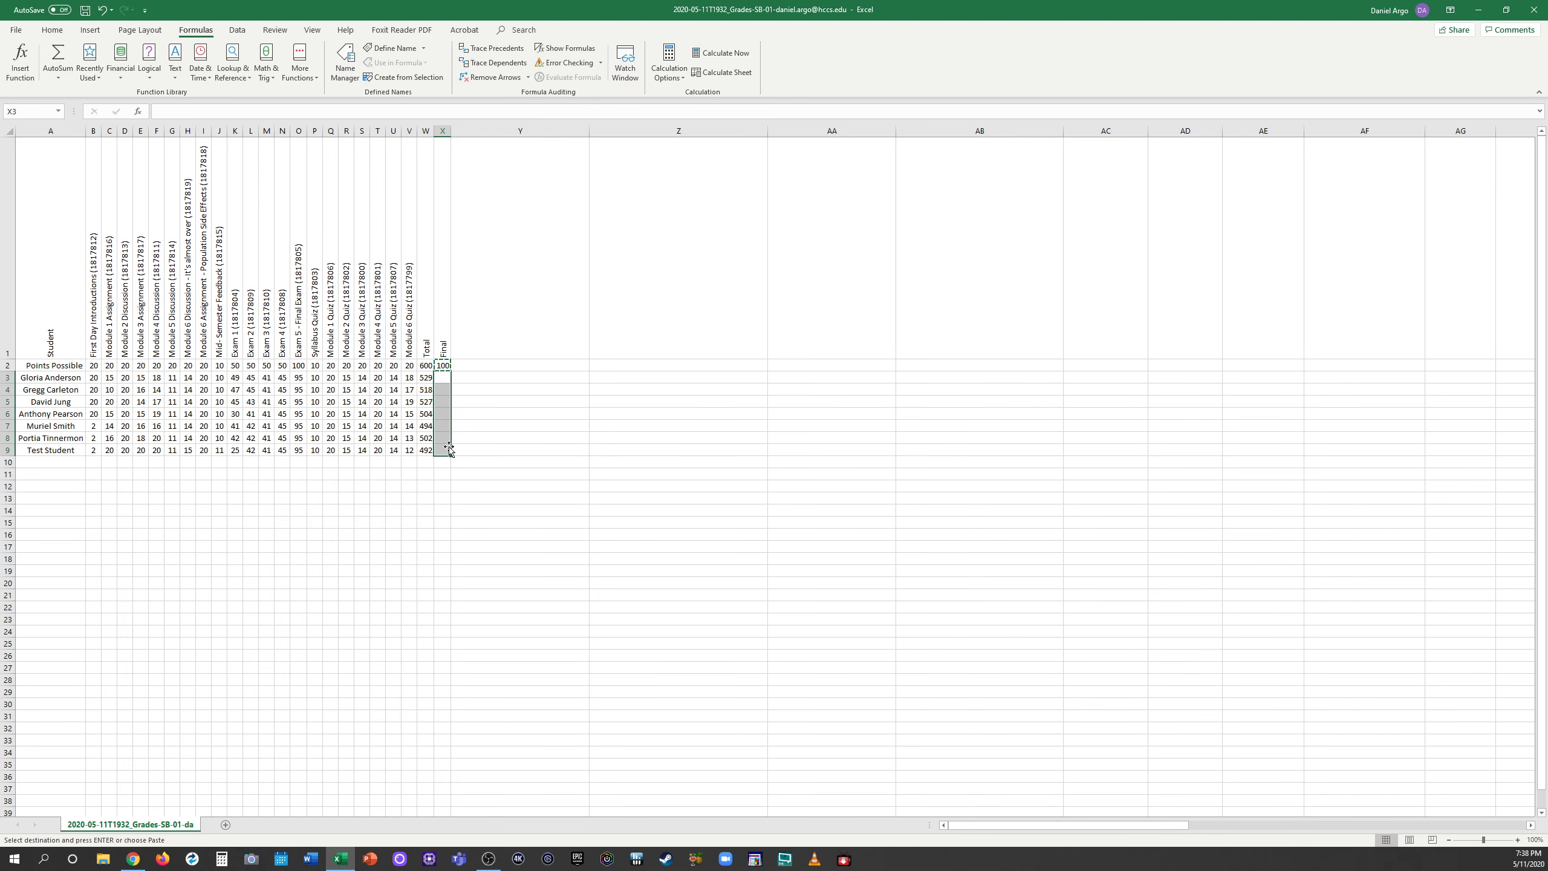
pyautogui.rightClick(448, 449)
pyautogui.click(473, 499)
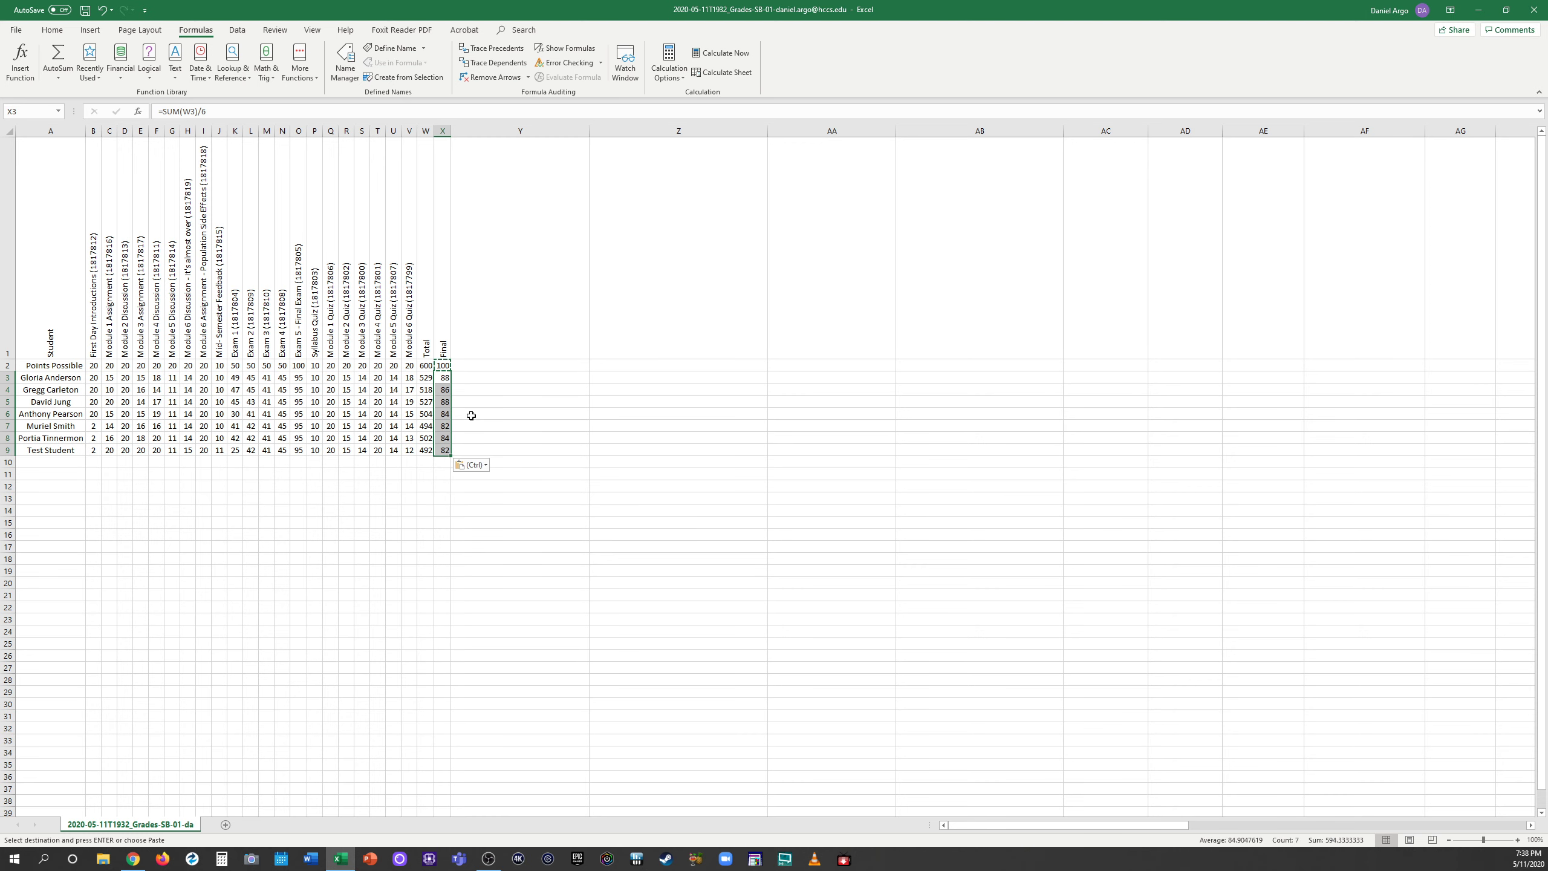
pyautogui.click(446, 366)
pyautogui.press('Escape')
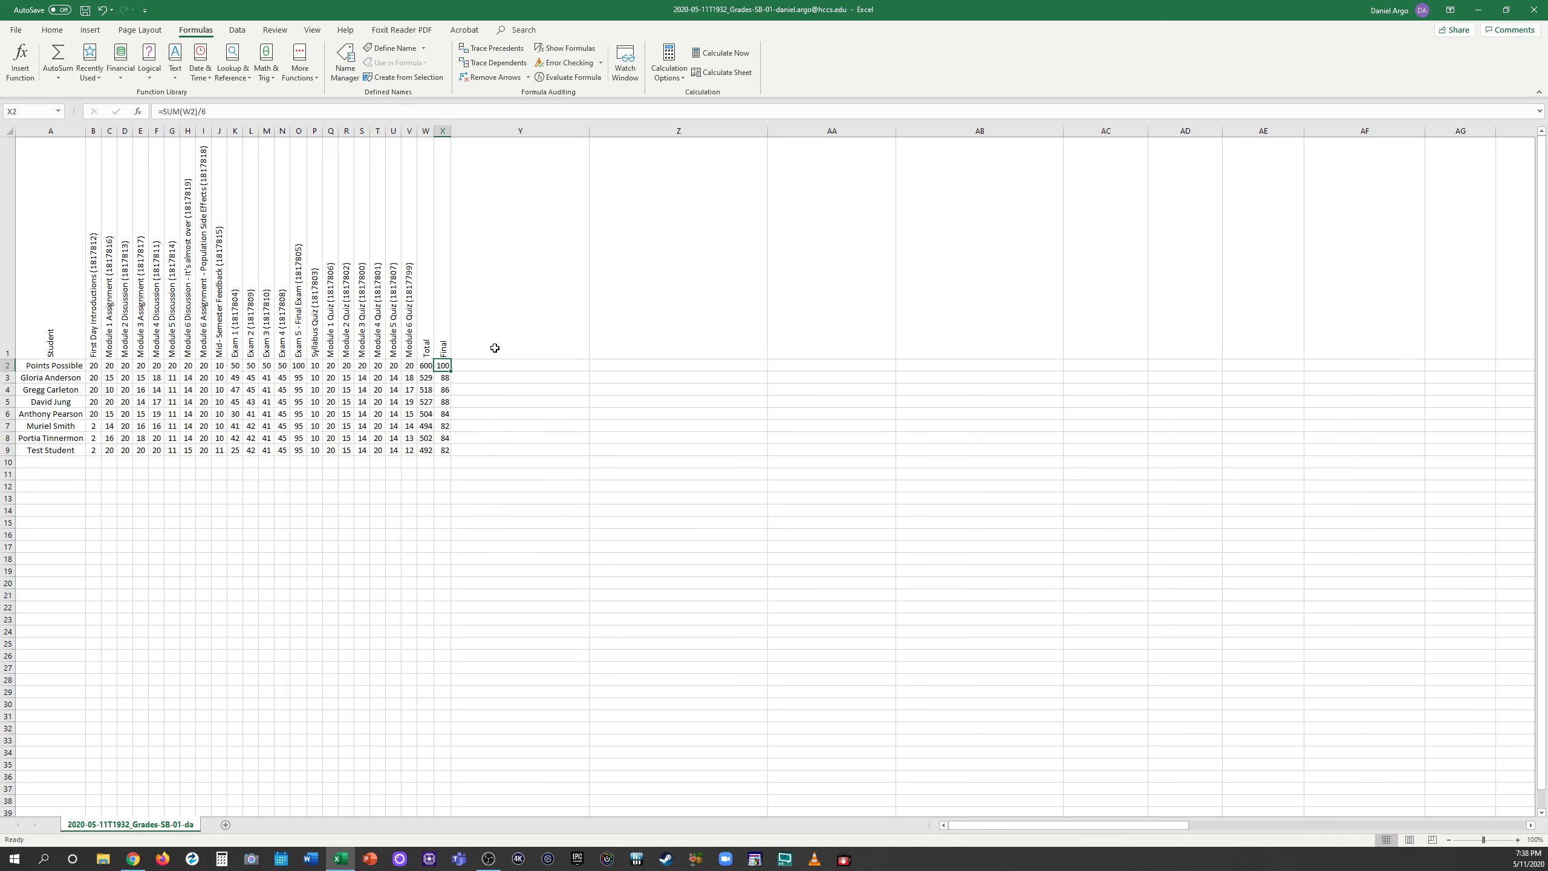
pyautogui.moveTo(446, 376); pyautogui.dragTo(459, 452)
pyautogui.click(481, 496)
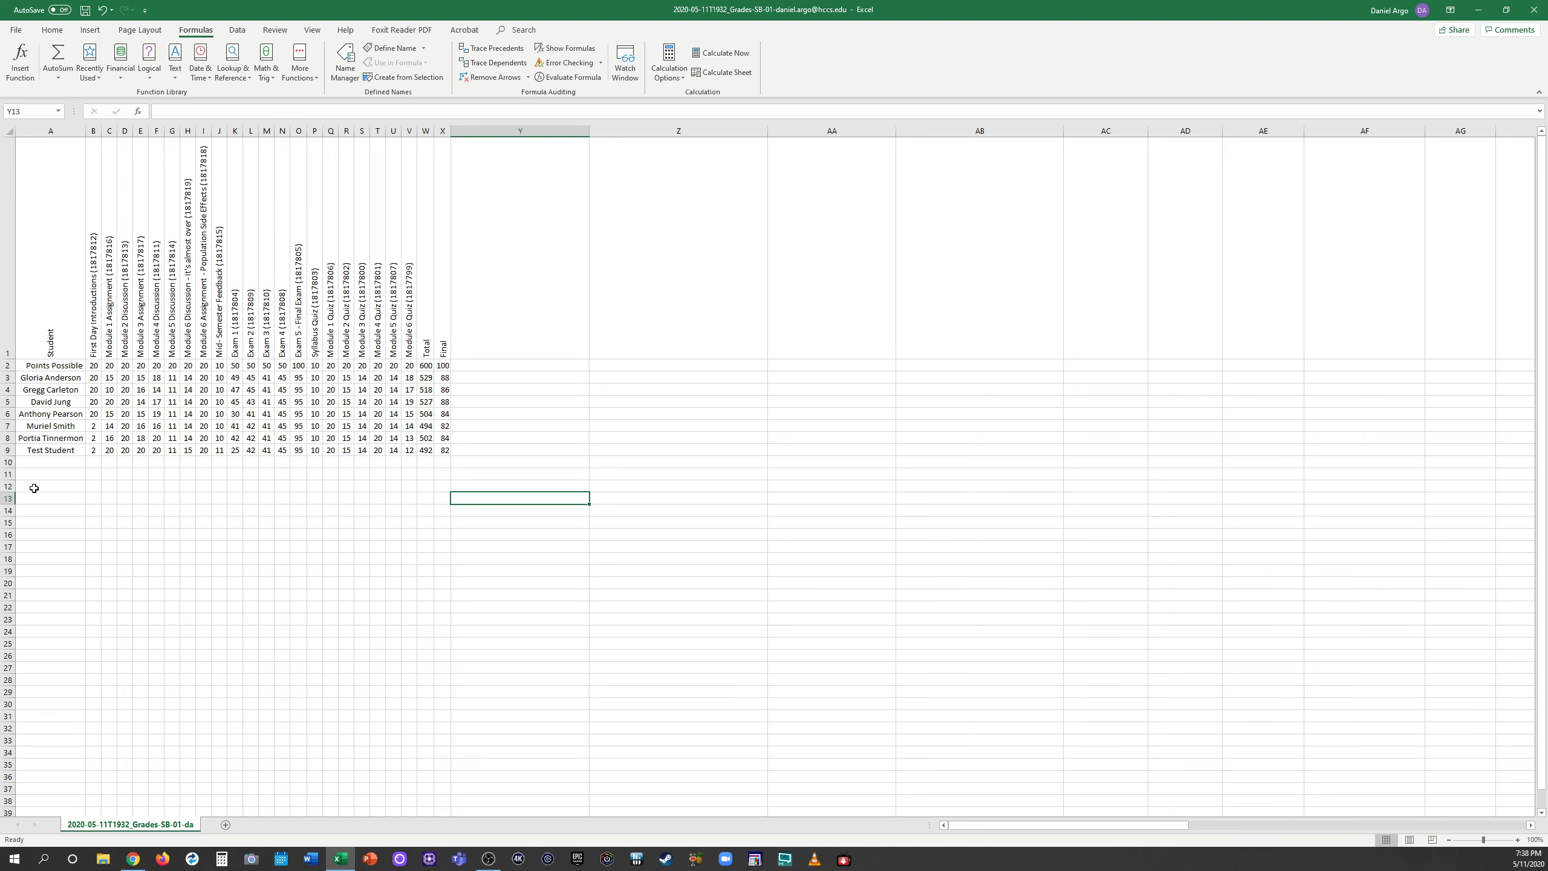
# Step: Enter the note Final=Total/6 in cell A11 below the student rows
pyautogui.click(75, 475)
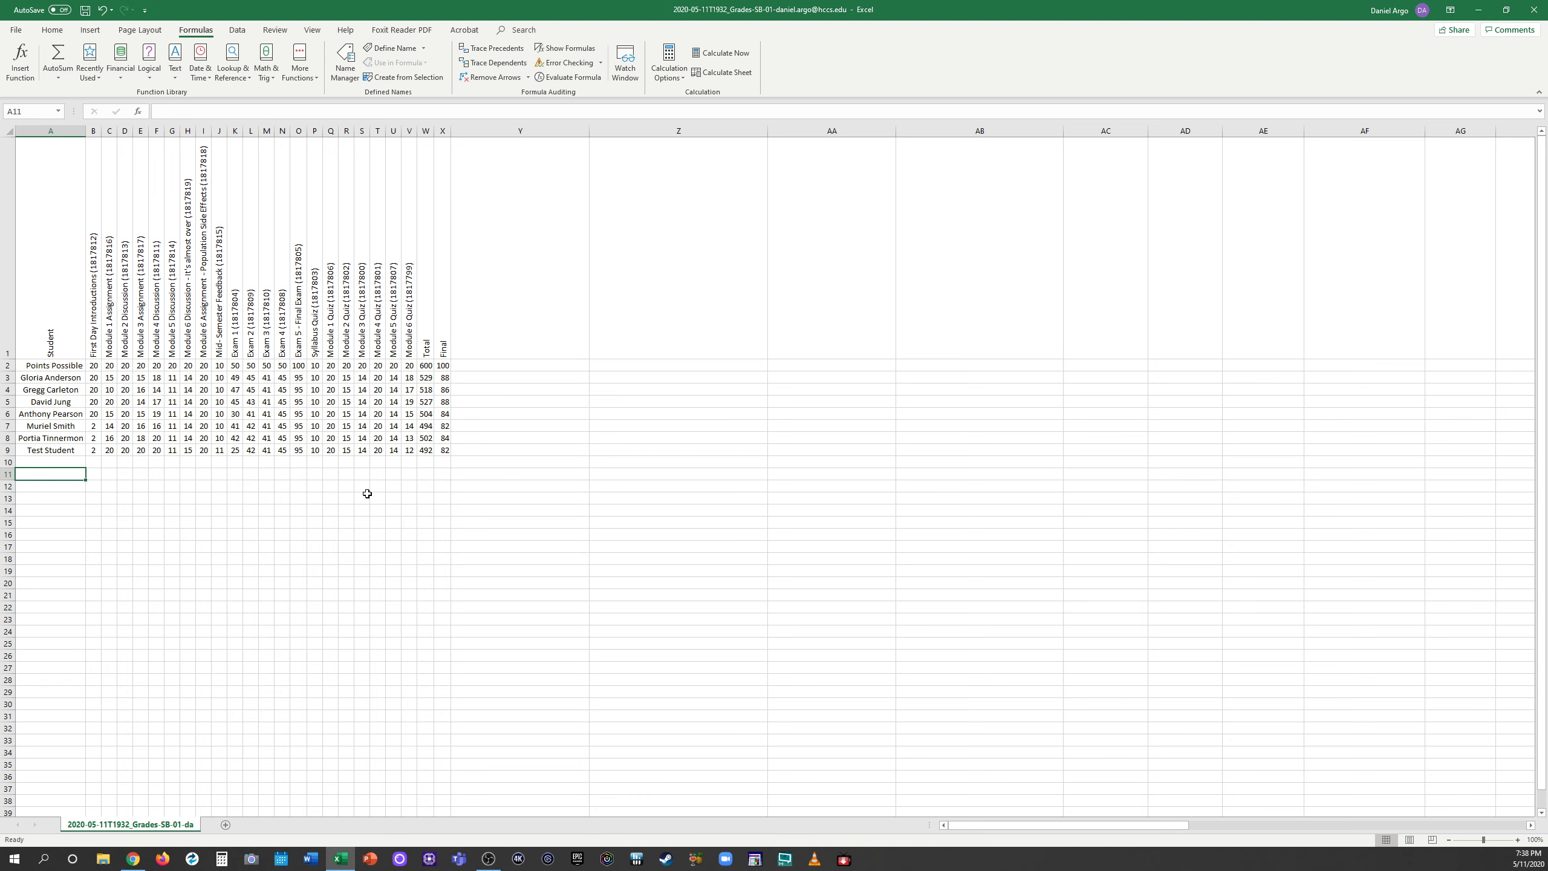
pyautogui.write('Final=')
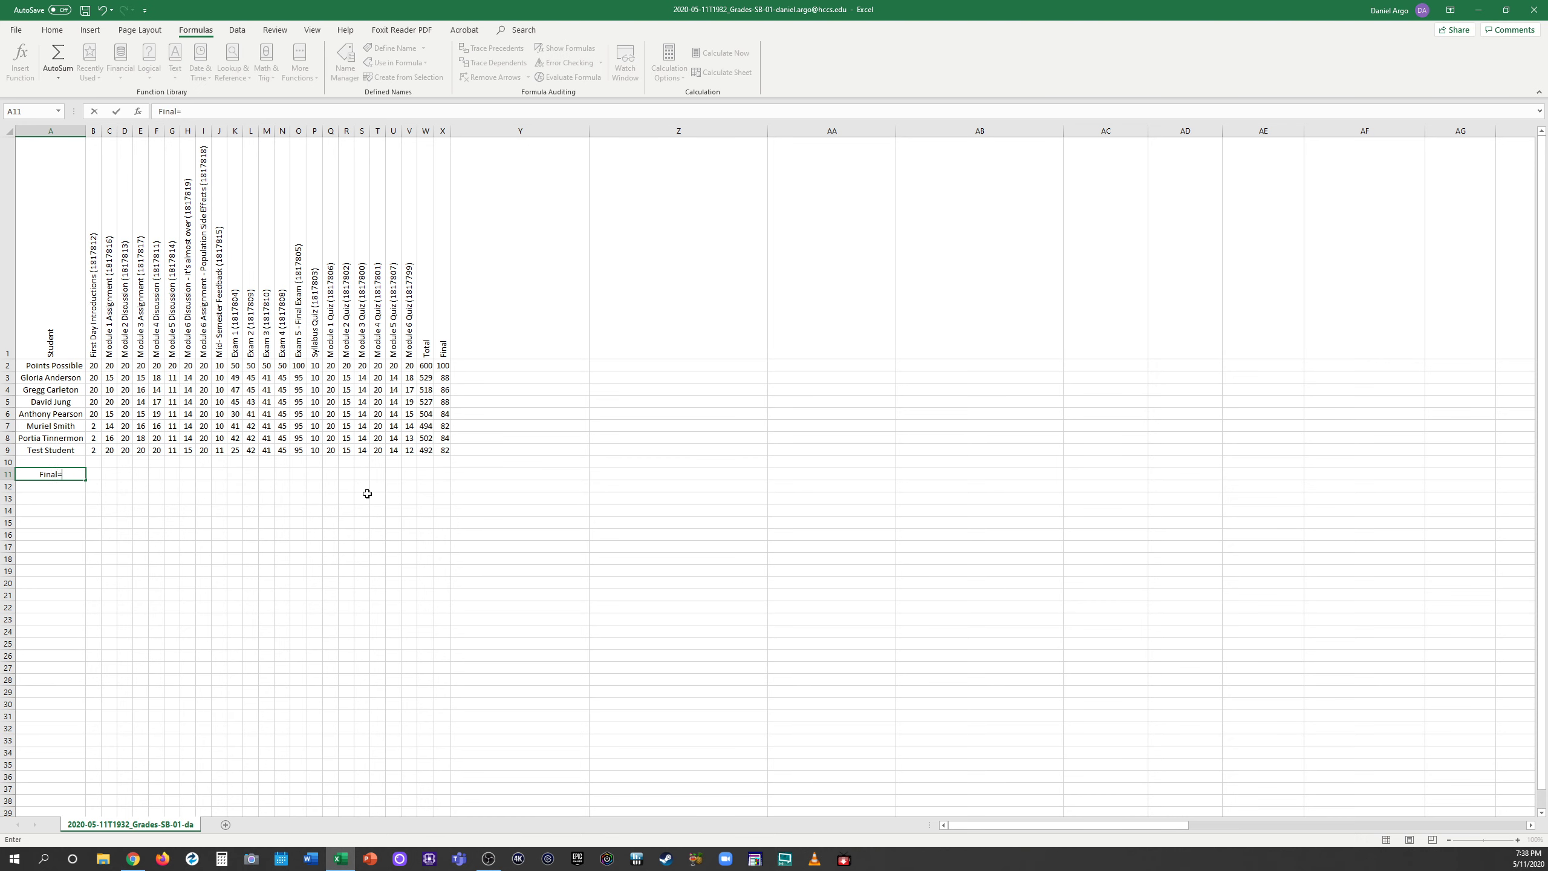
pyautogui.write('Total/6')
pyautogui.press('Return')
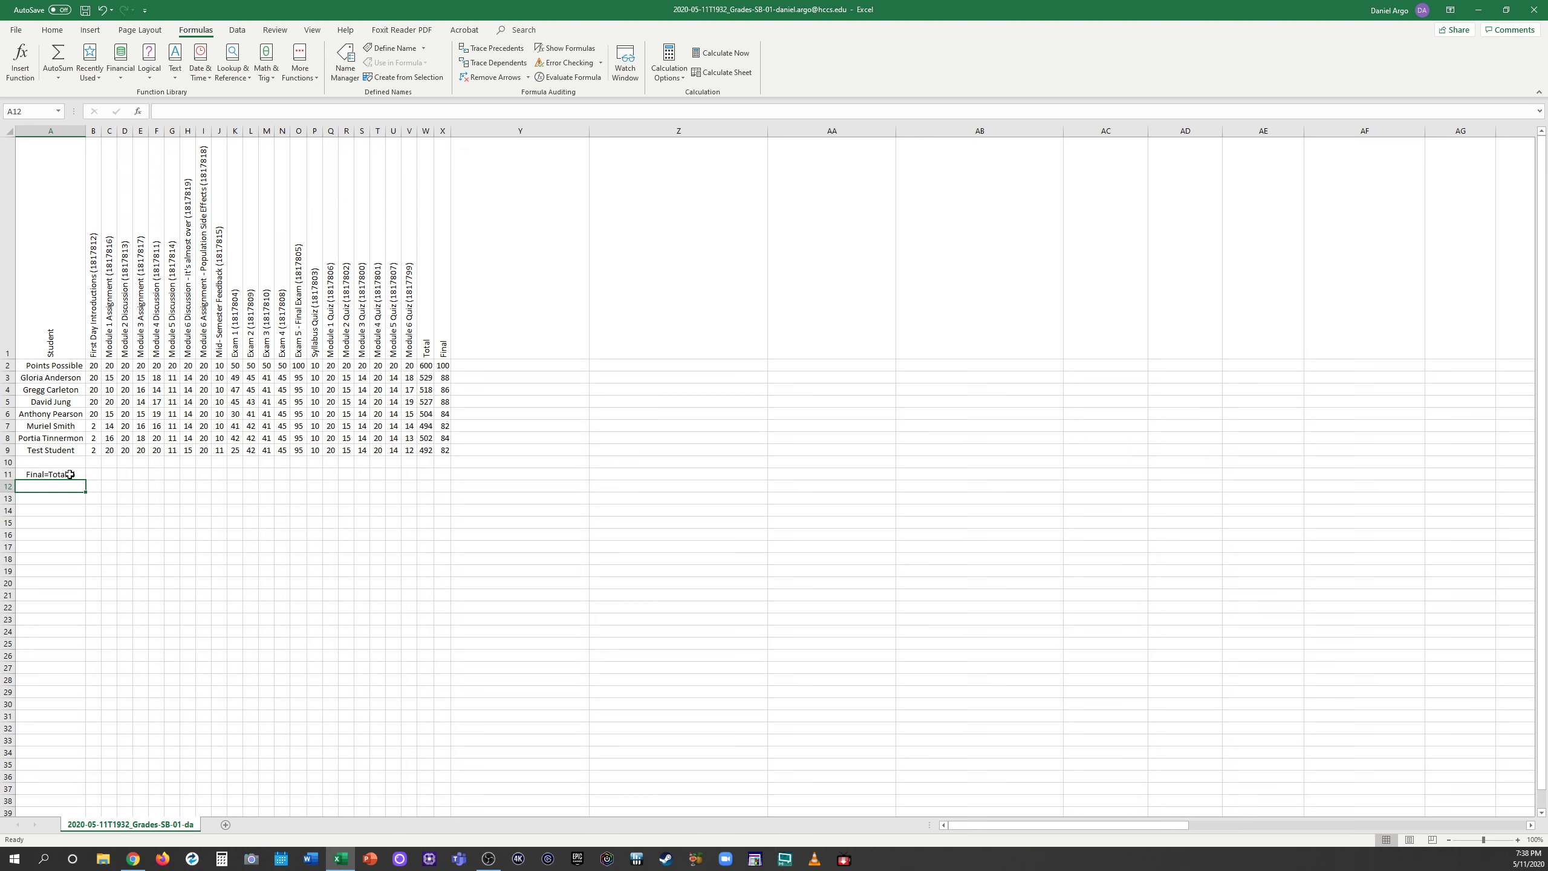
pyautogui.click(143, 496)
pyautogui.moveTo(445, 474); pyautogui.dragTo(49, 242)
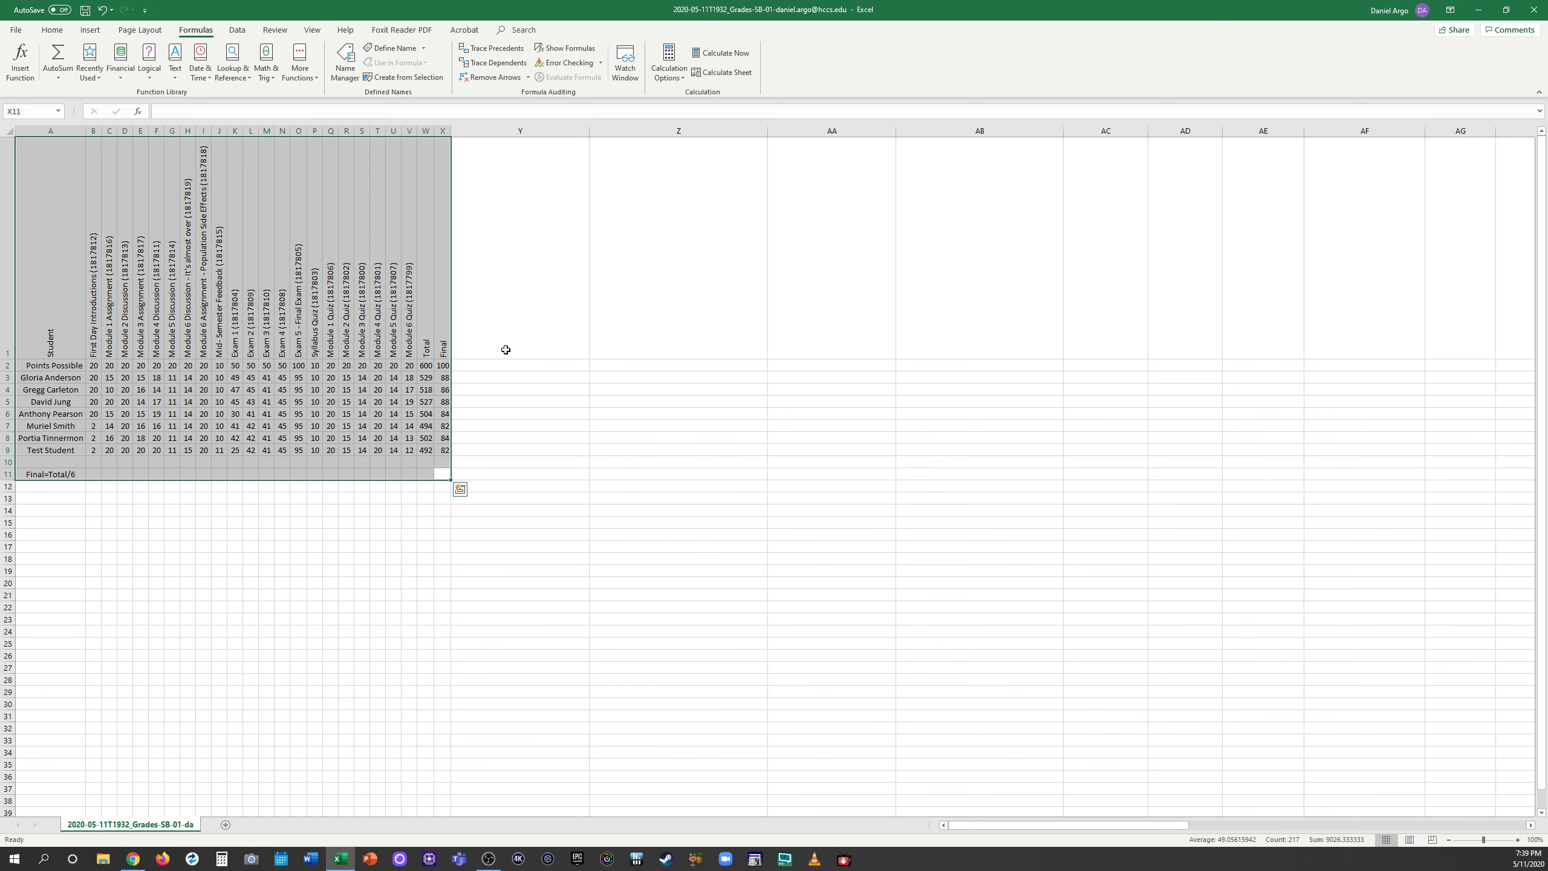
pyautogui.click(516, 534)
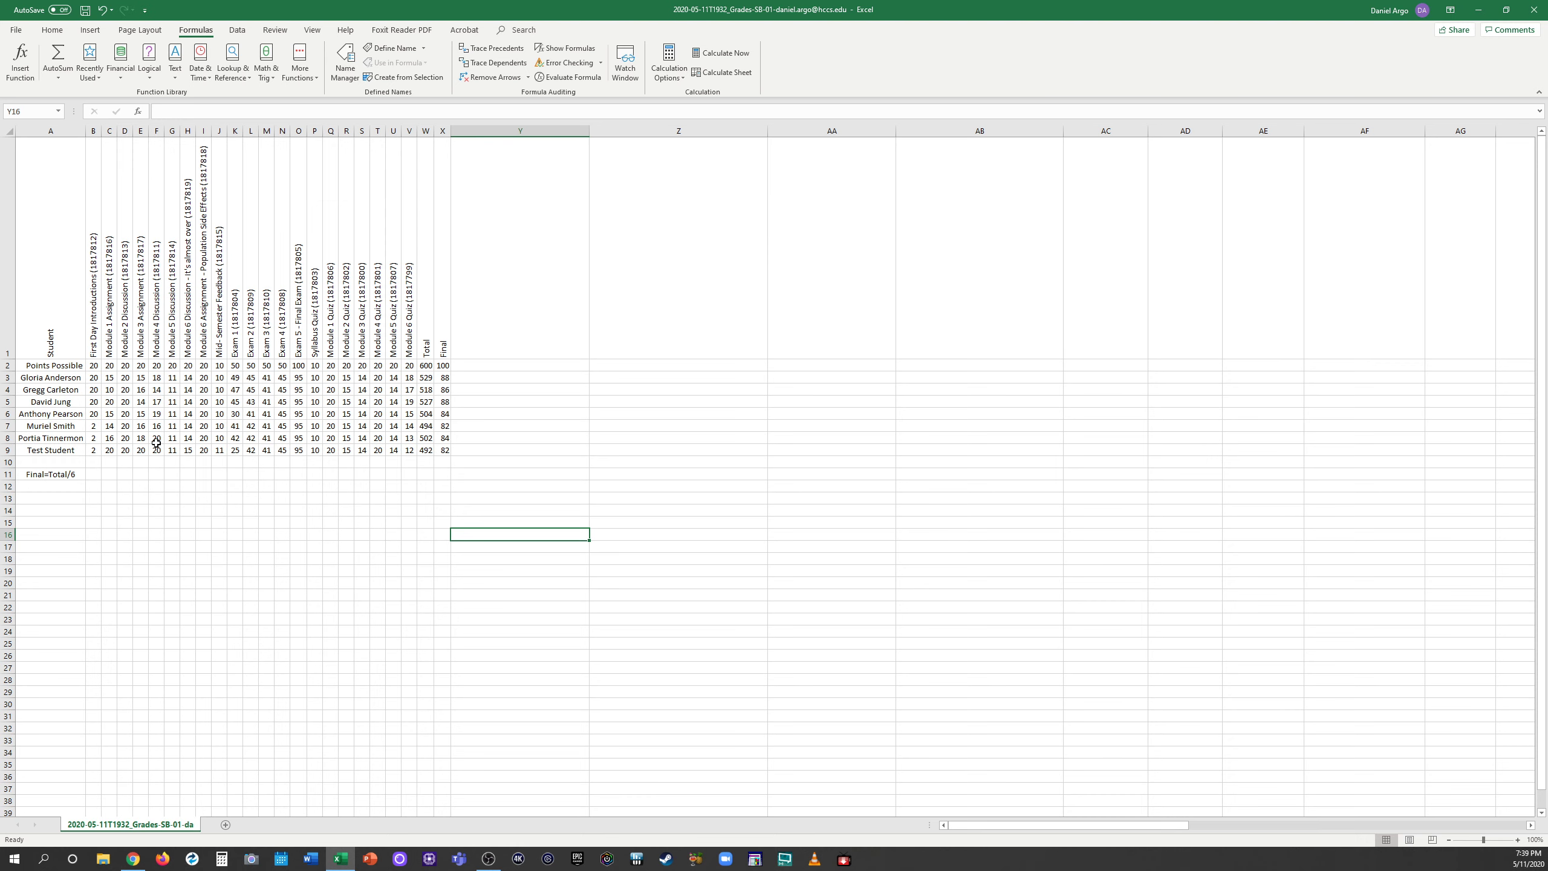
pyautogui.click(8, 426)
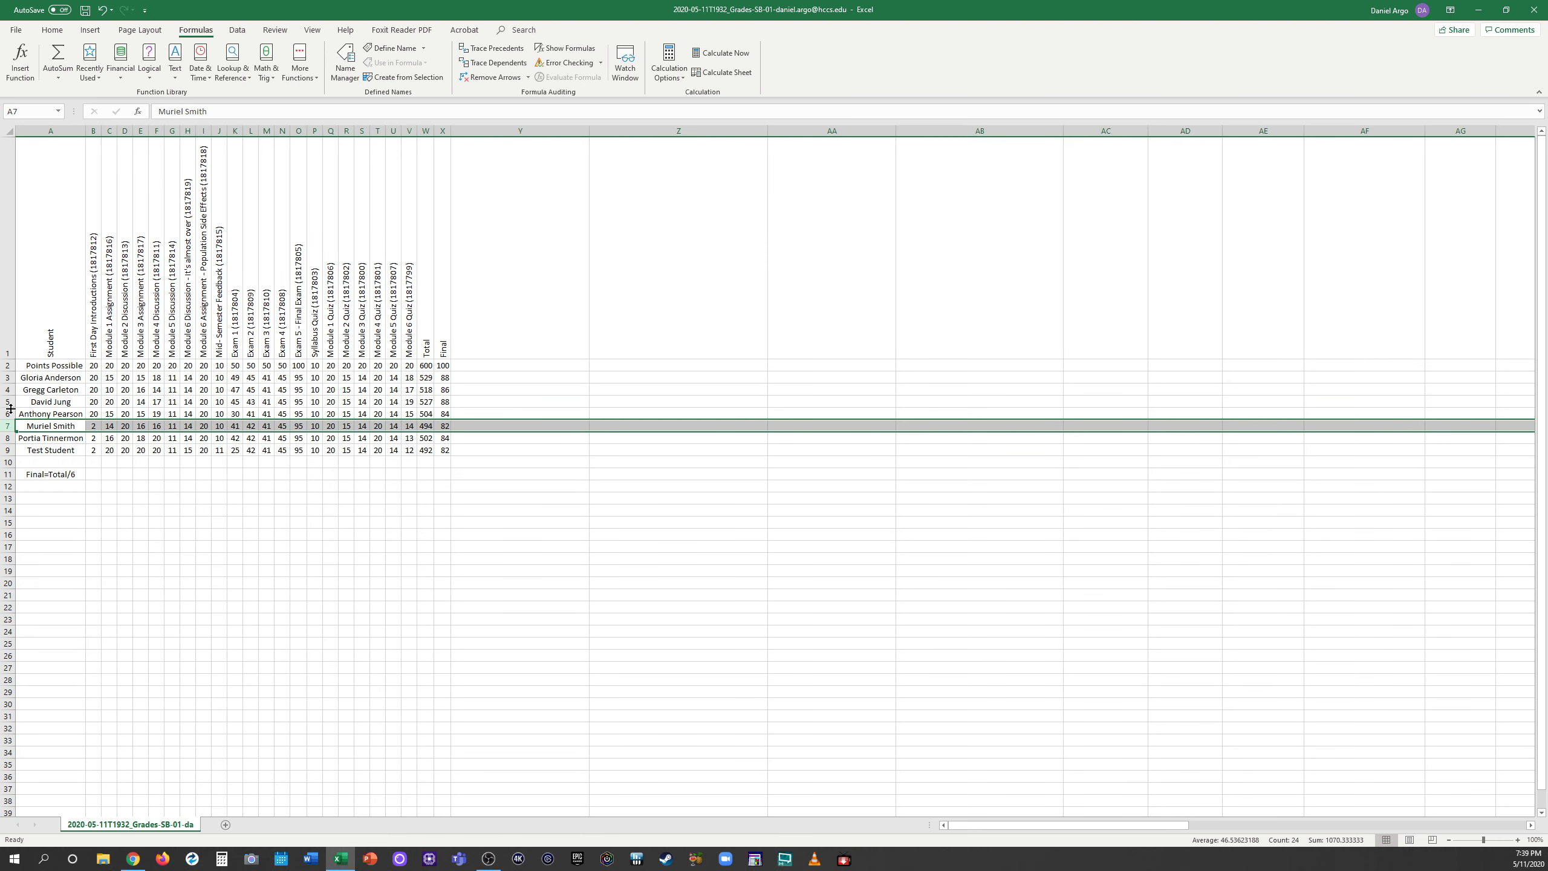
pyautogui.click(9, 389)
pyautogui.click(9, 377)
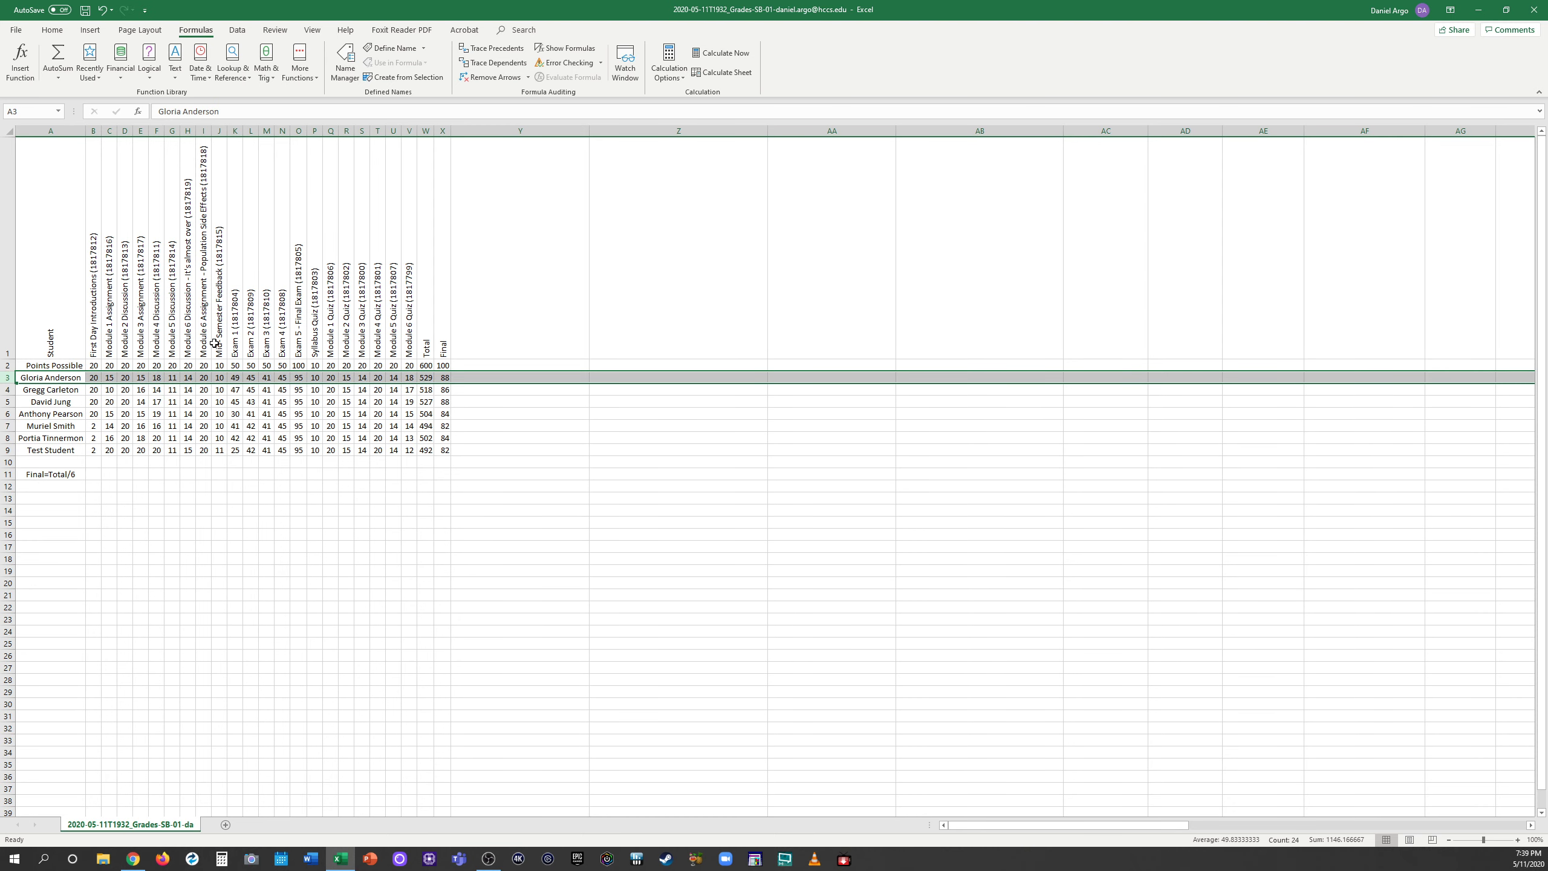
pyautogui.click(251, 413)
pyautogui.click(331, 390)
pyautogui.click(392, 377)
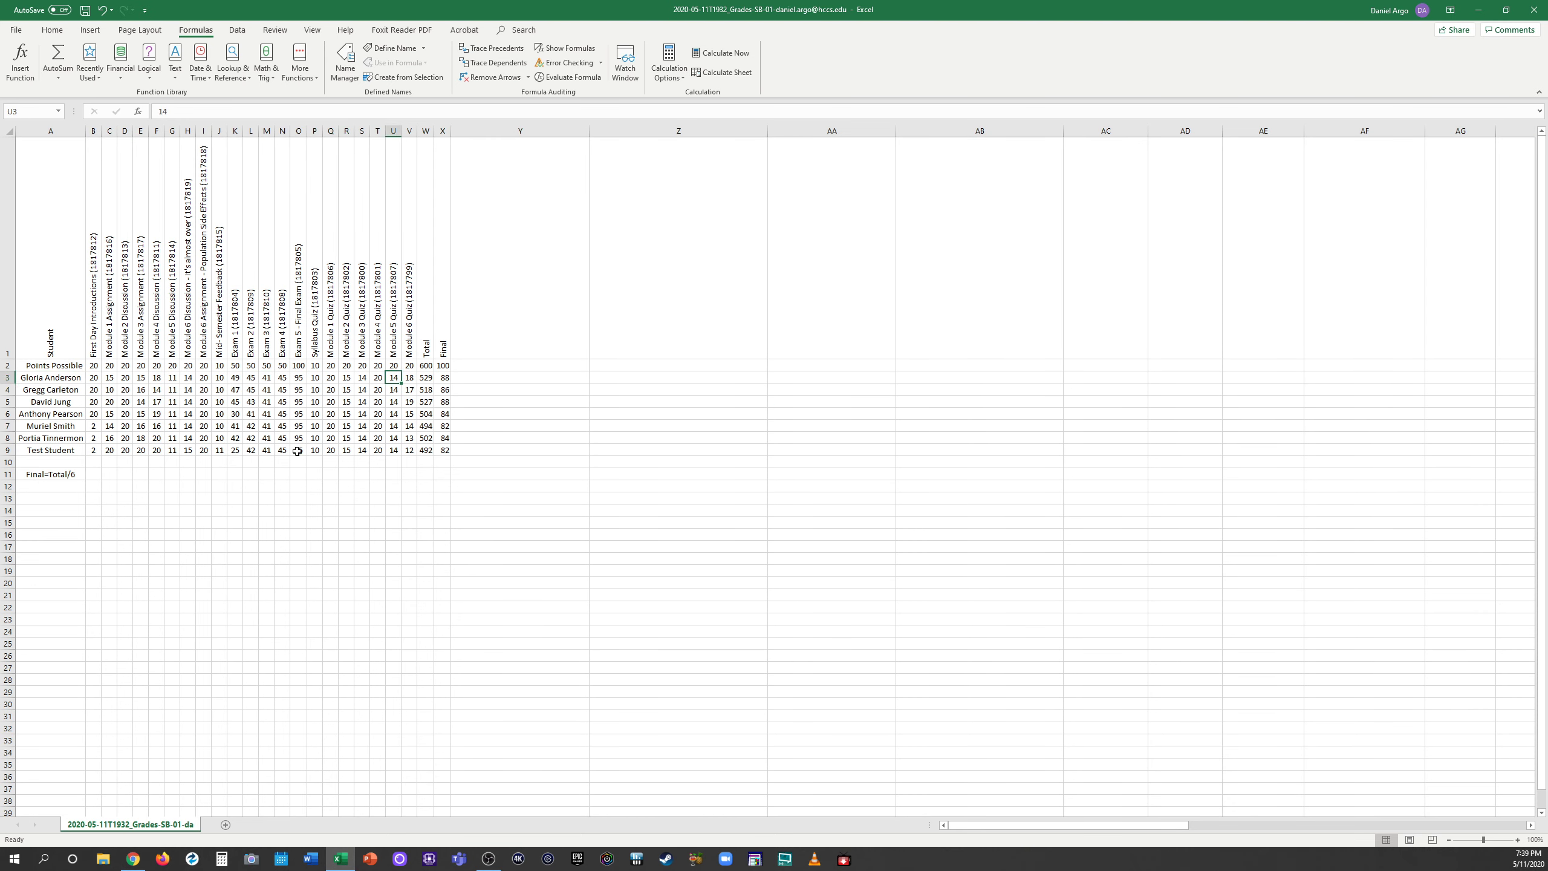
pyautogui.click(61, 477)
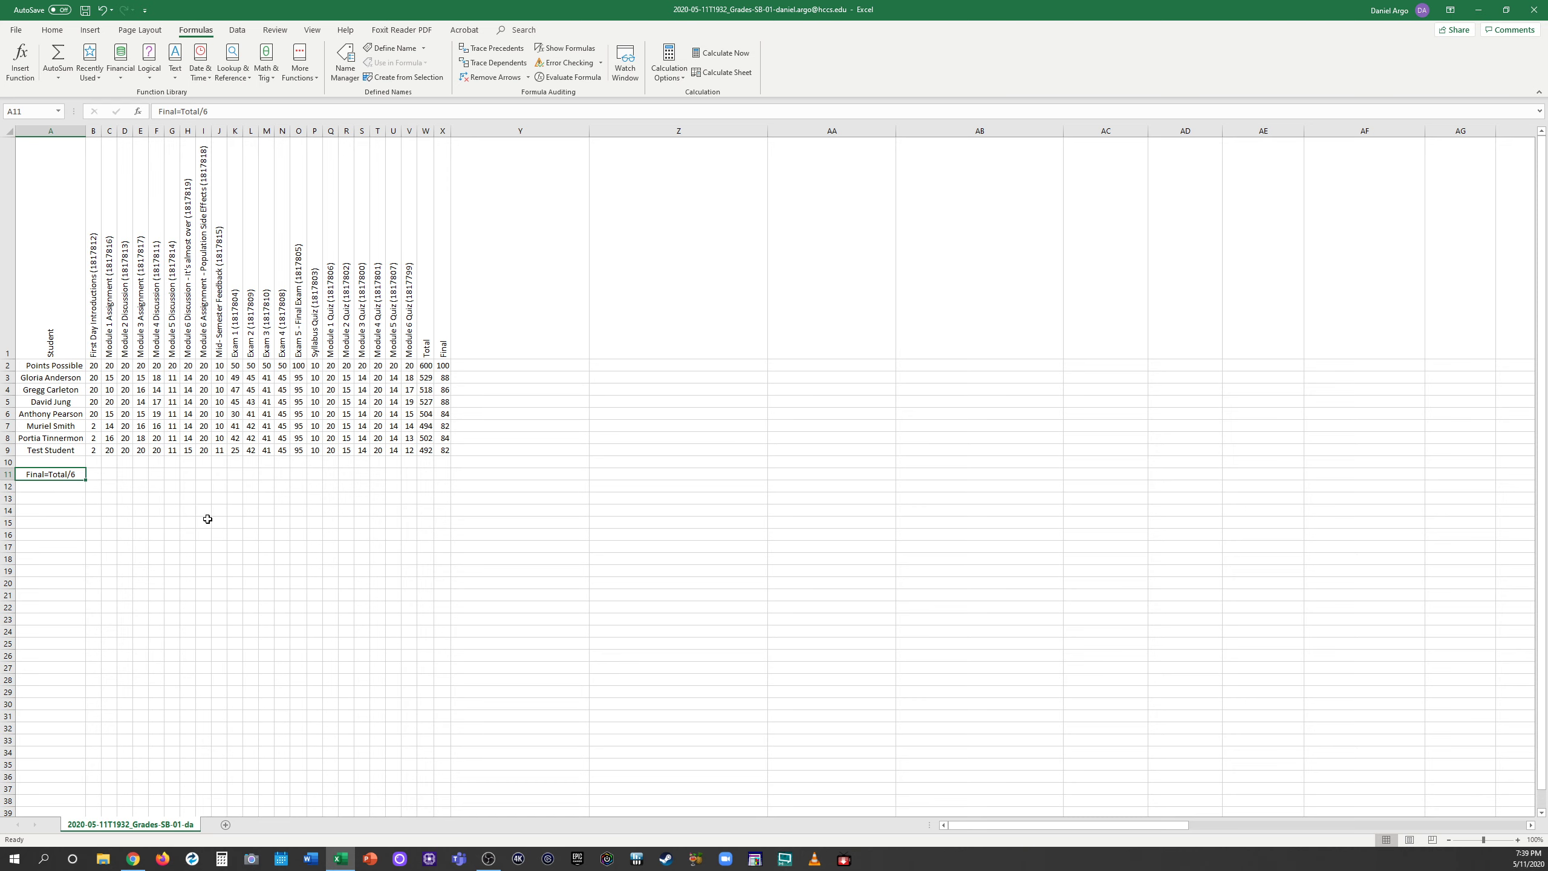
# Step: Start saving a copy of the workbook and browse to the 12345 folder inside SP2020 on the Desktop
pyautogui.click(17, 31)
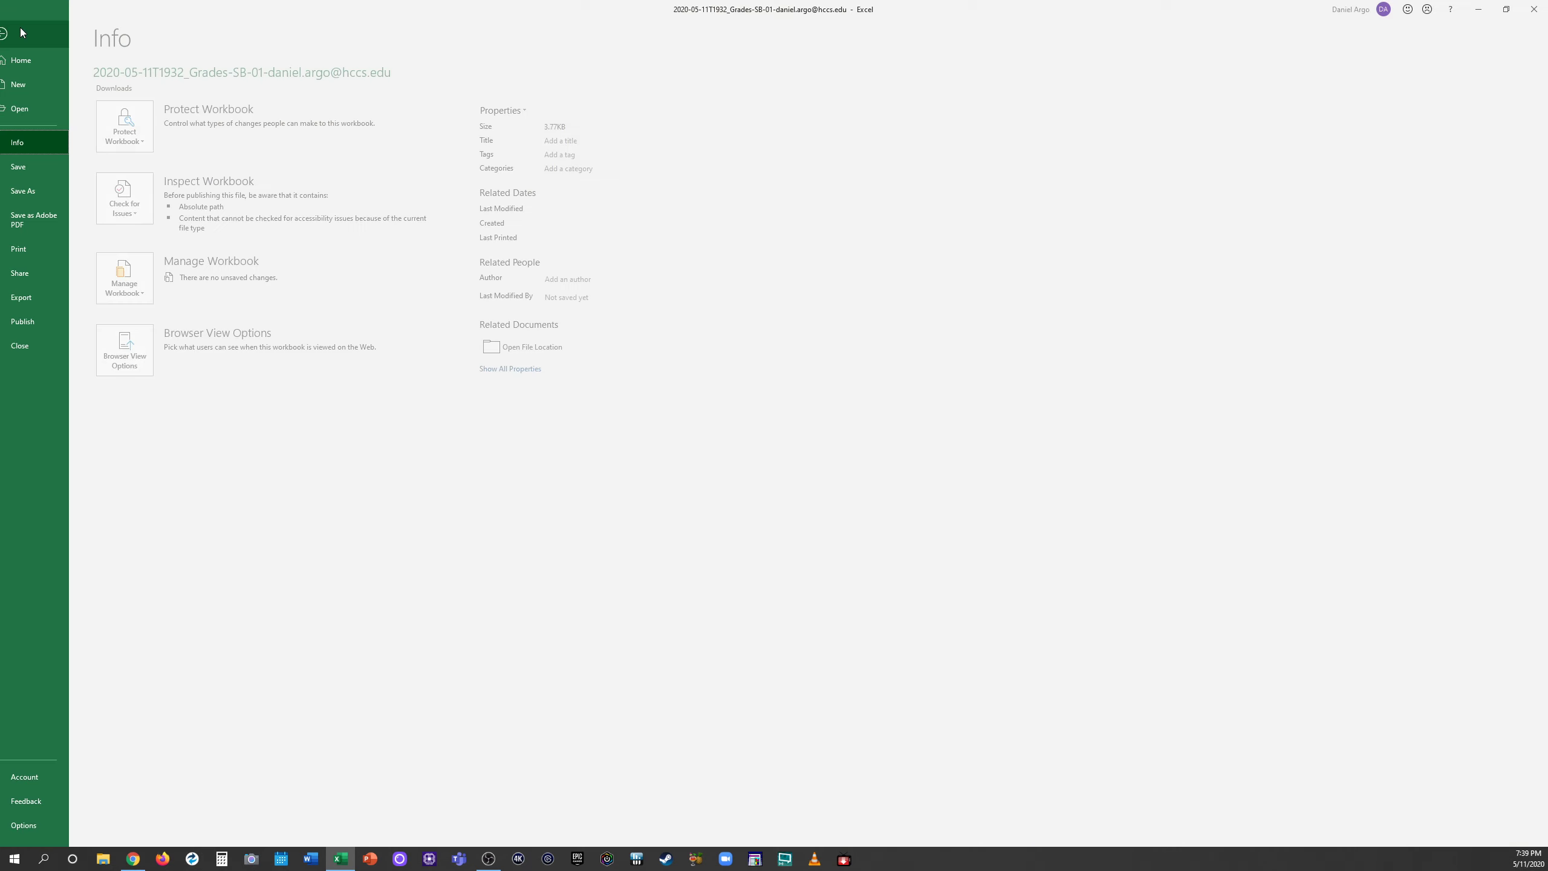
pyautogui.click(49, 196)
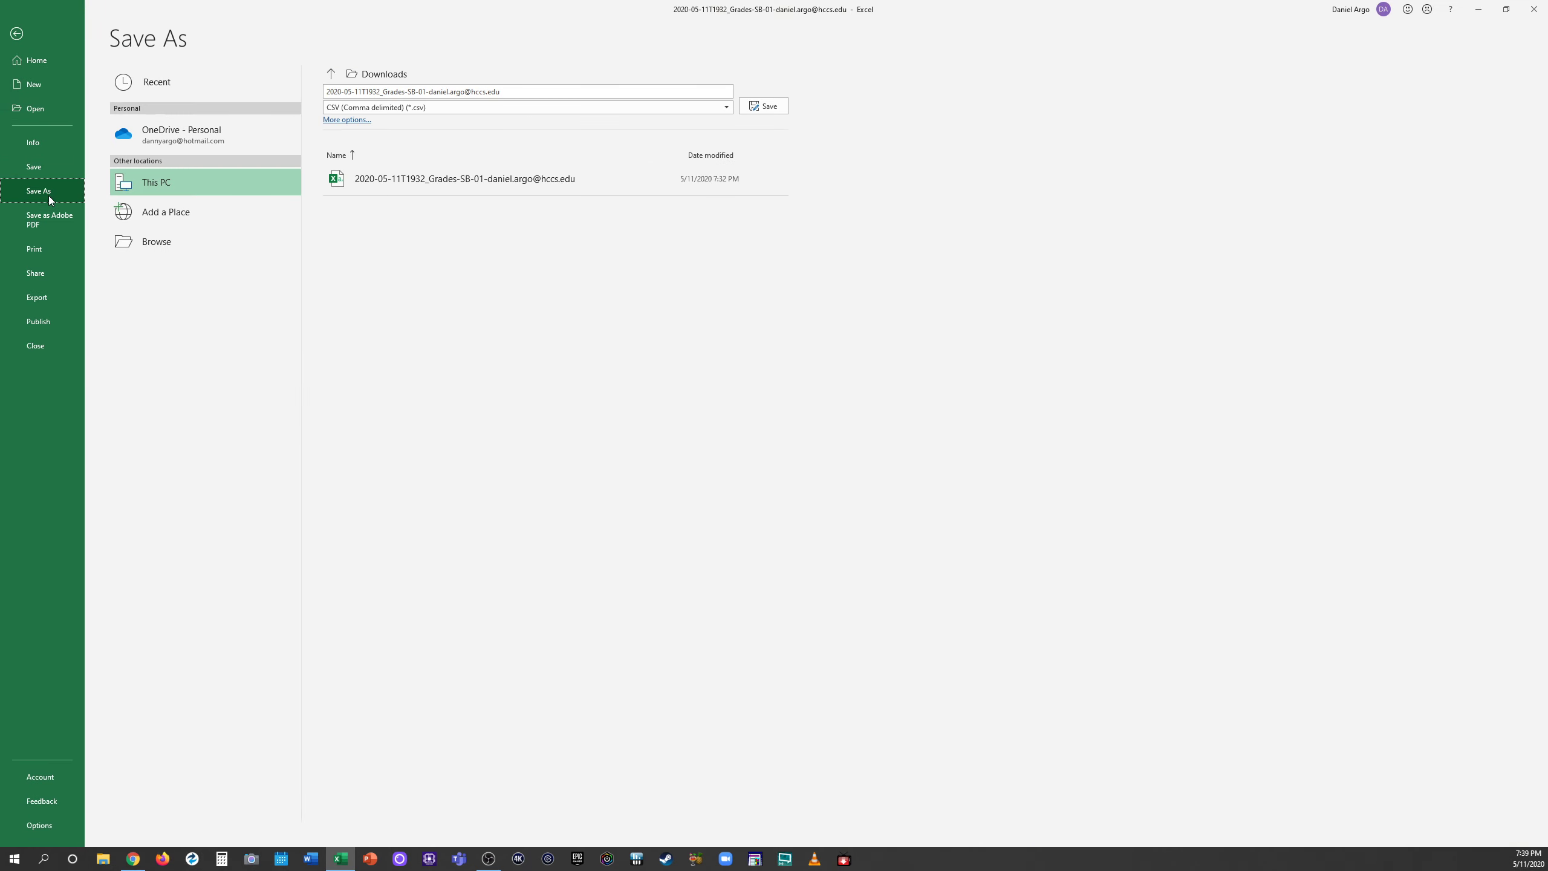
pyautogui.click(164, 244)
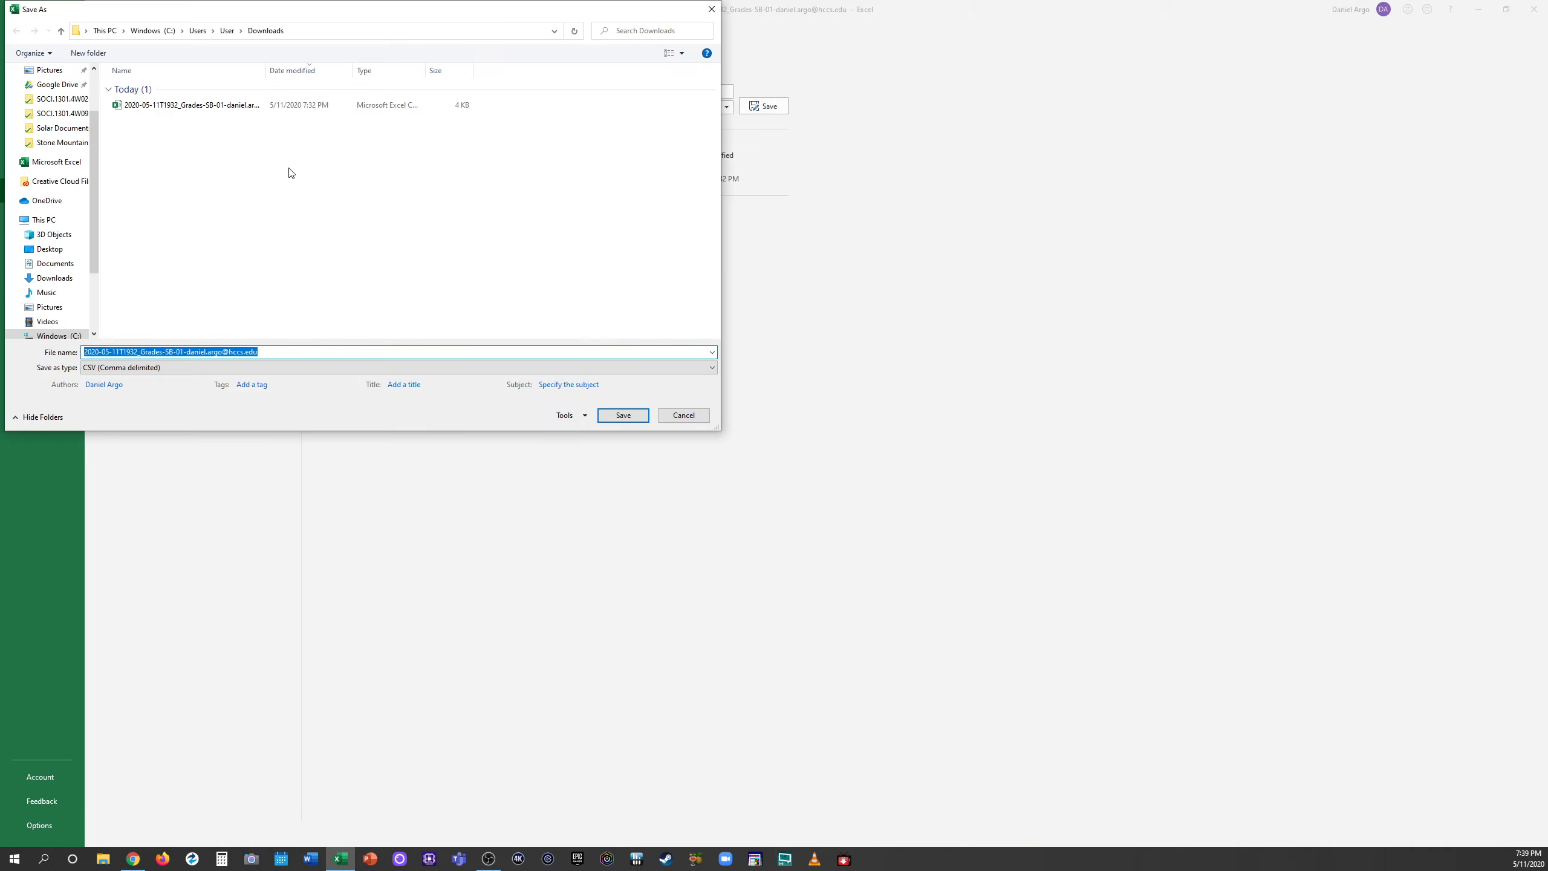
pyautogui.scroll(2, 72, 214)
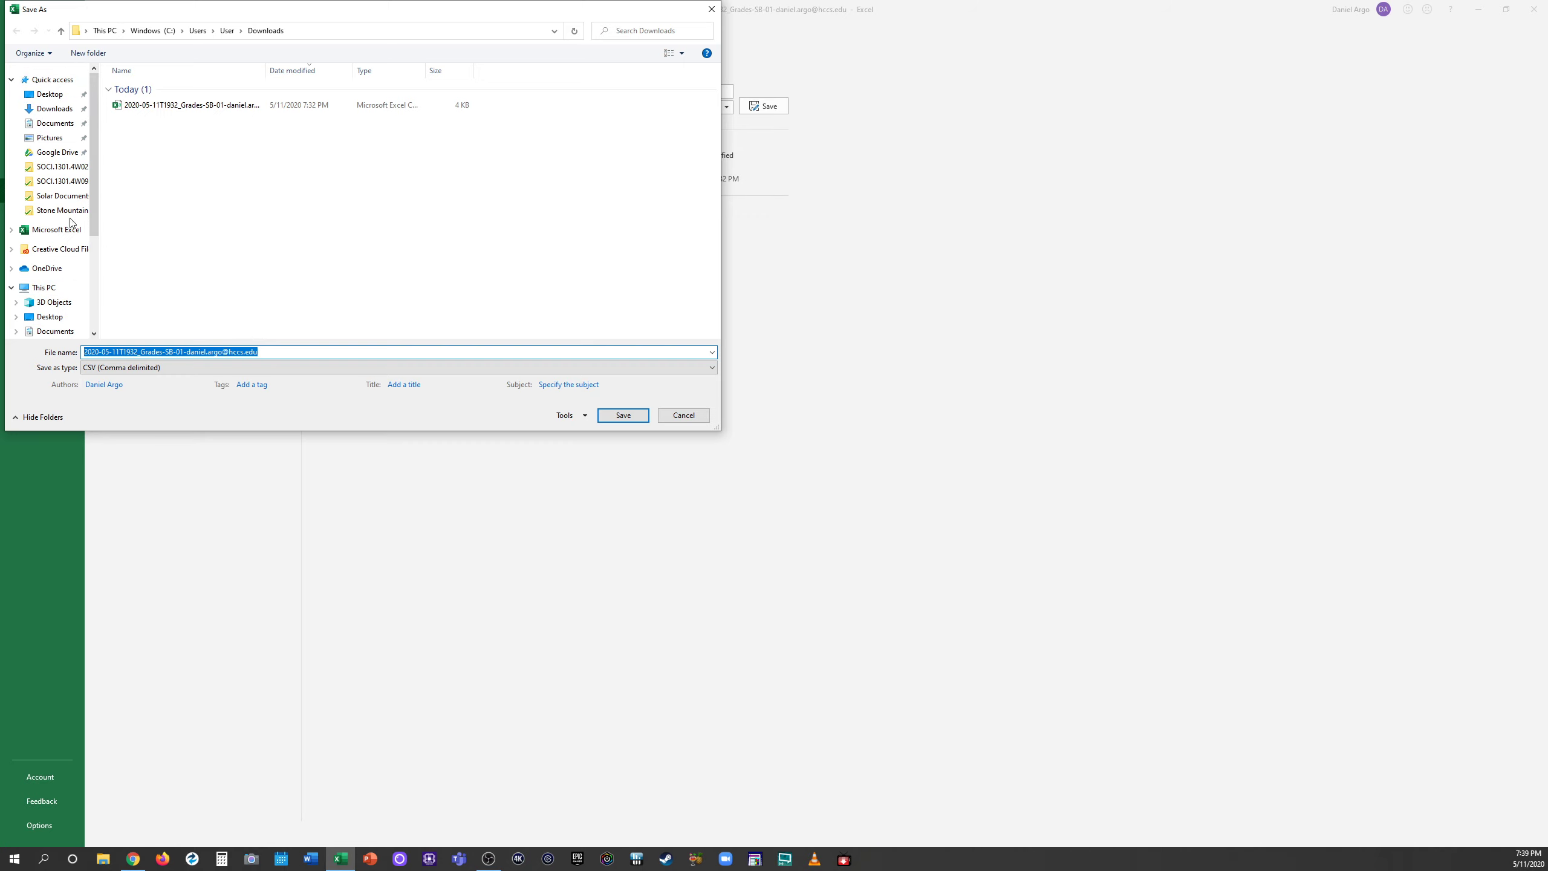
pyautogui.click(62, 95)
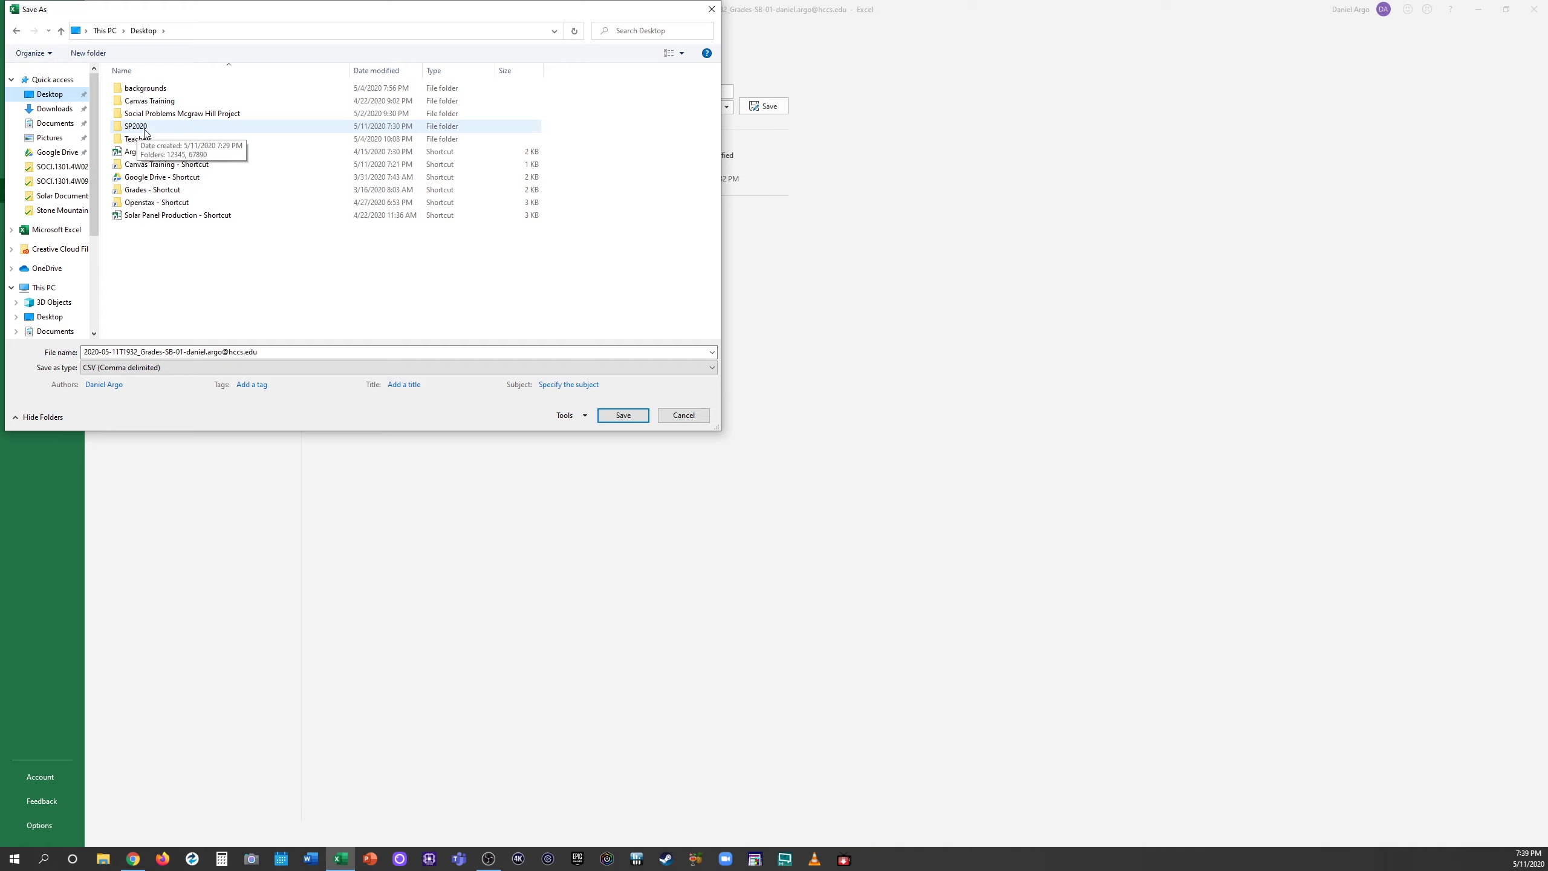
pyautogui.doubleClick(135, 127)
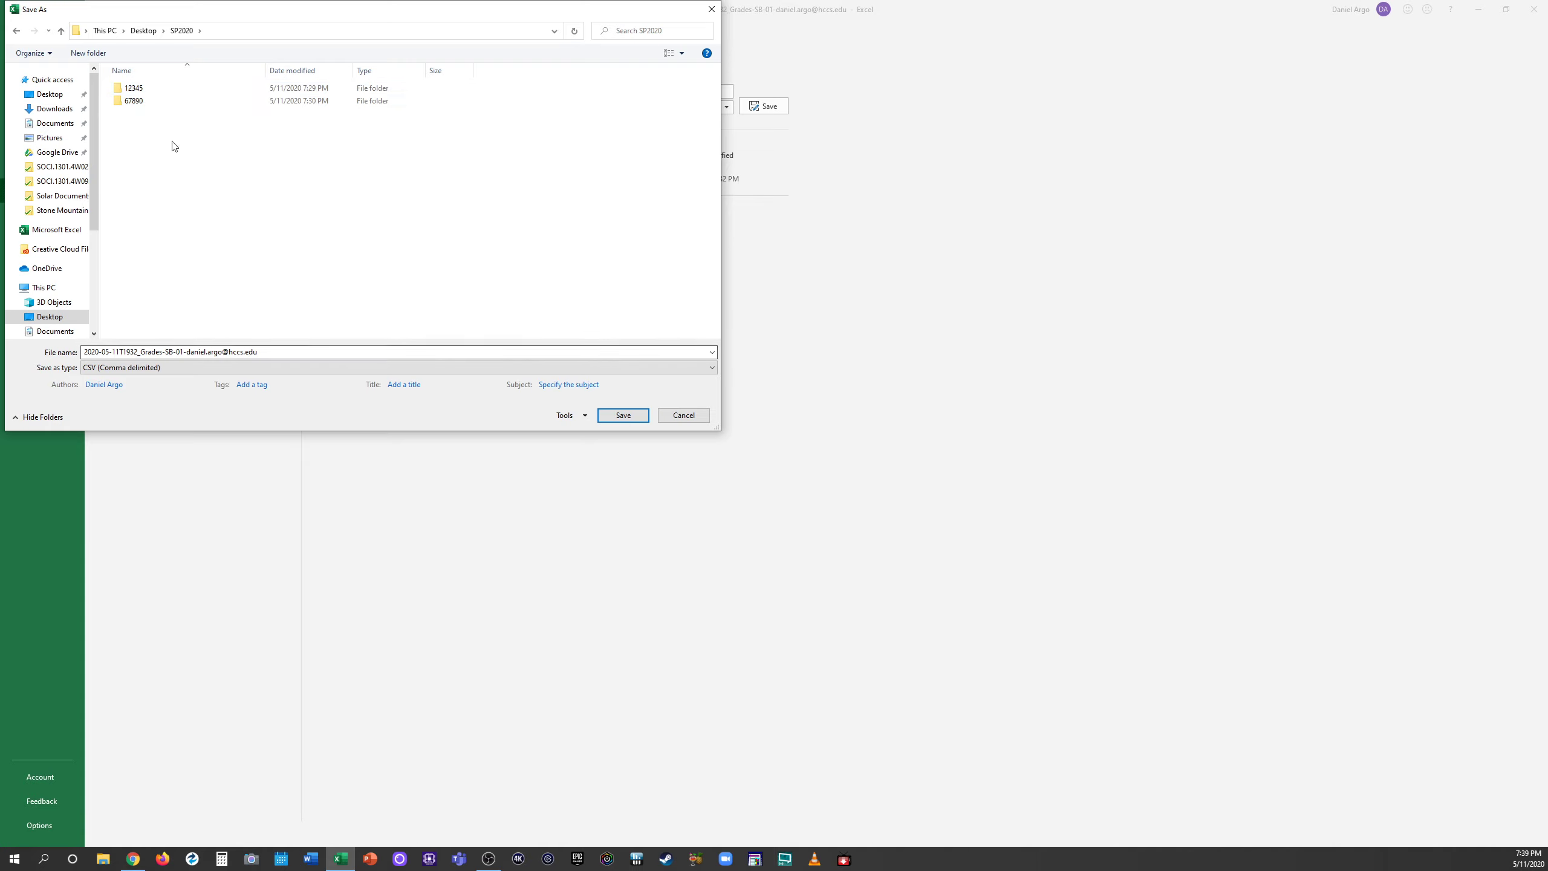
pyautogui.doubleClick(139, 91)
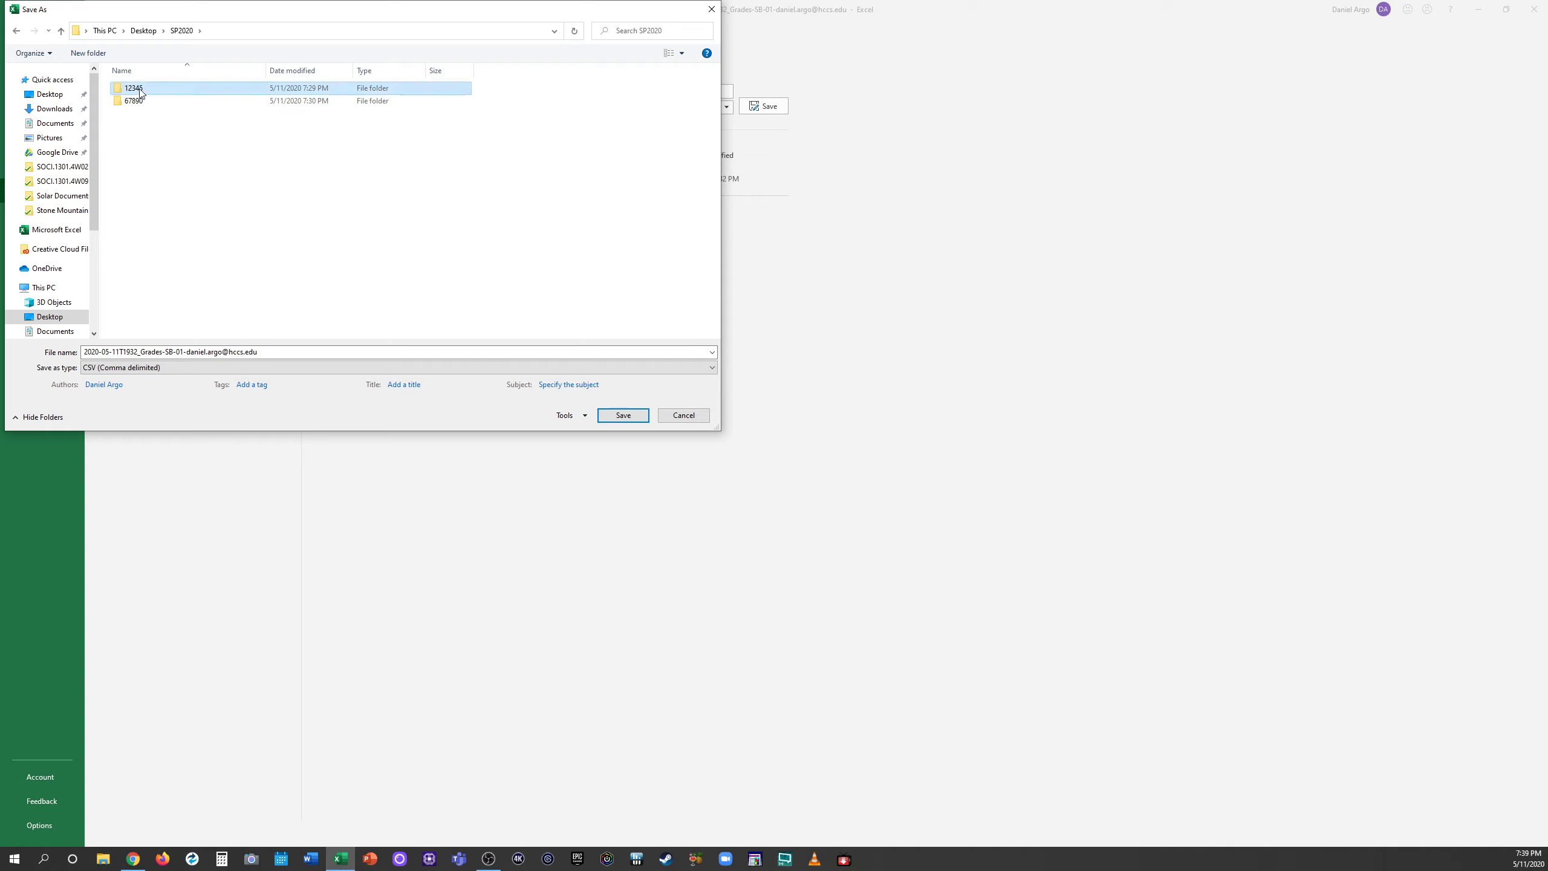
# Step: Set the file type to Excel Workbook and save the gradebook in the 12345 folder under its existing name
pyautogui.doubleClick(279, 349)
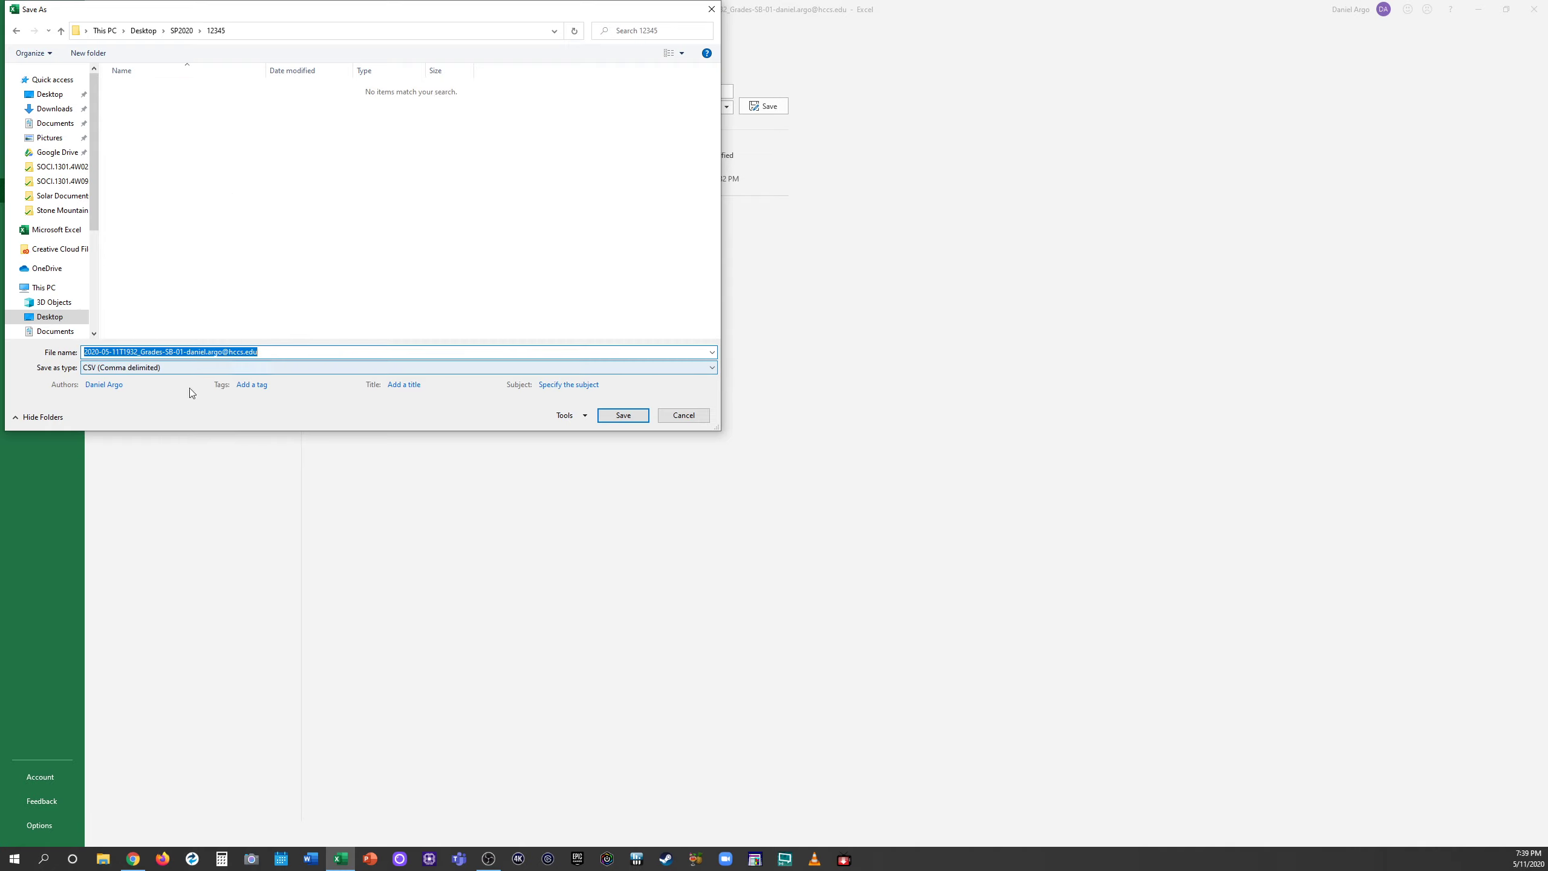
pyautogui.click(184, 369)
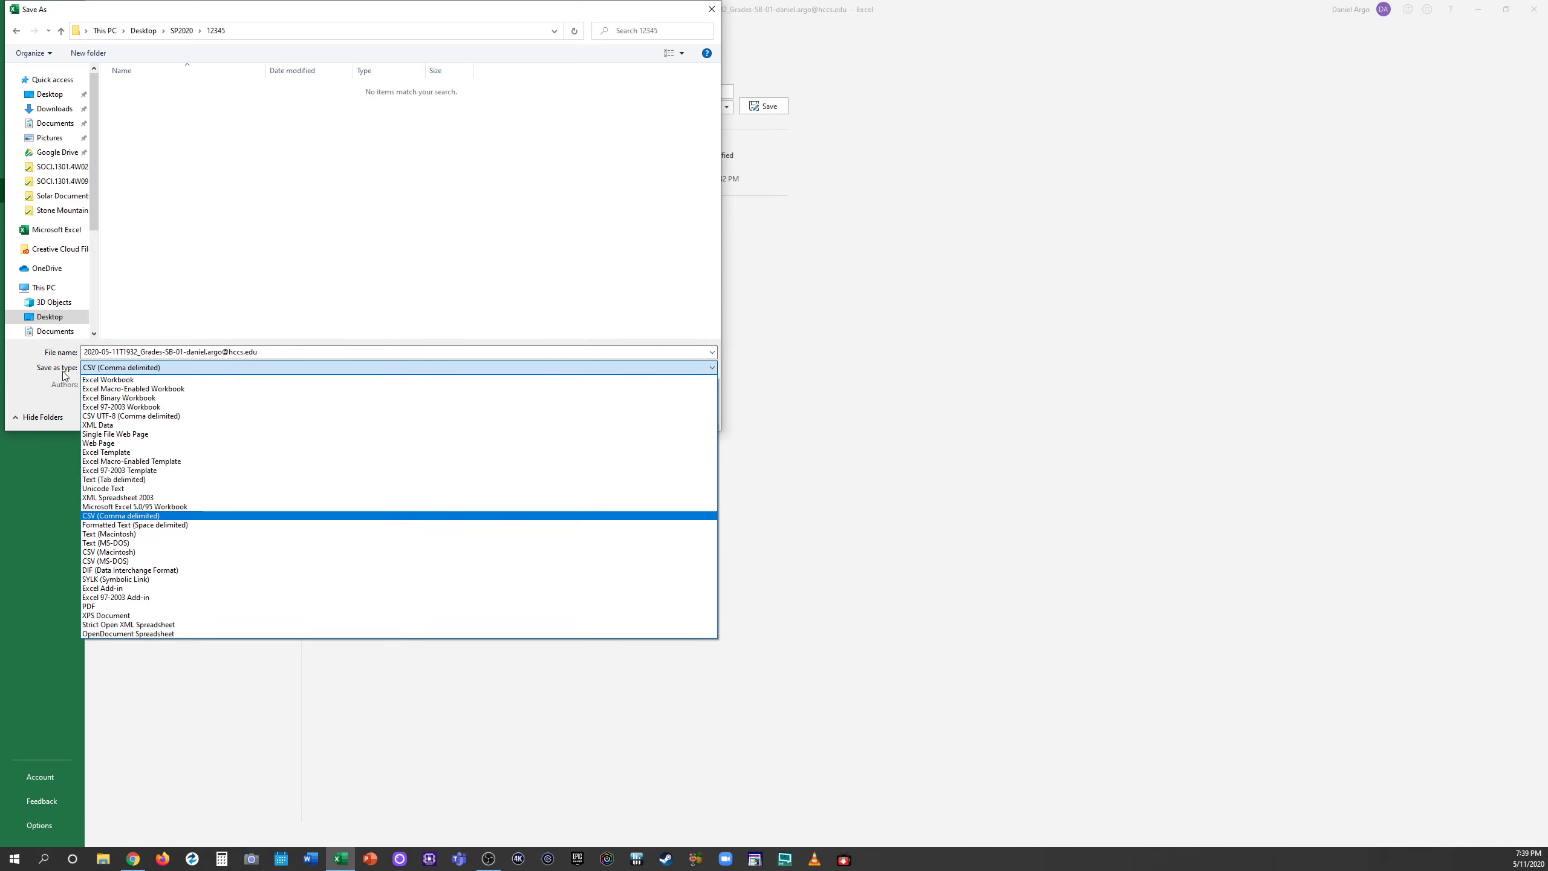
pyautogui.click(97, 380)
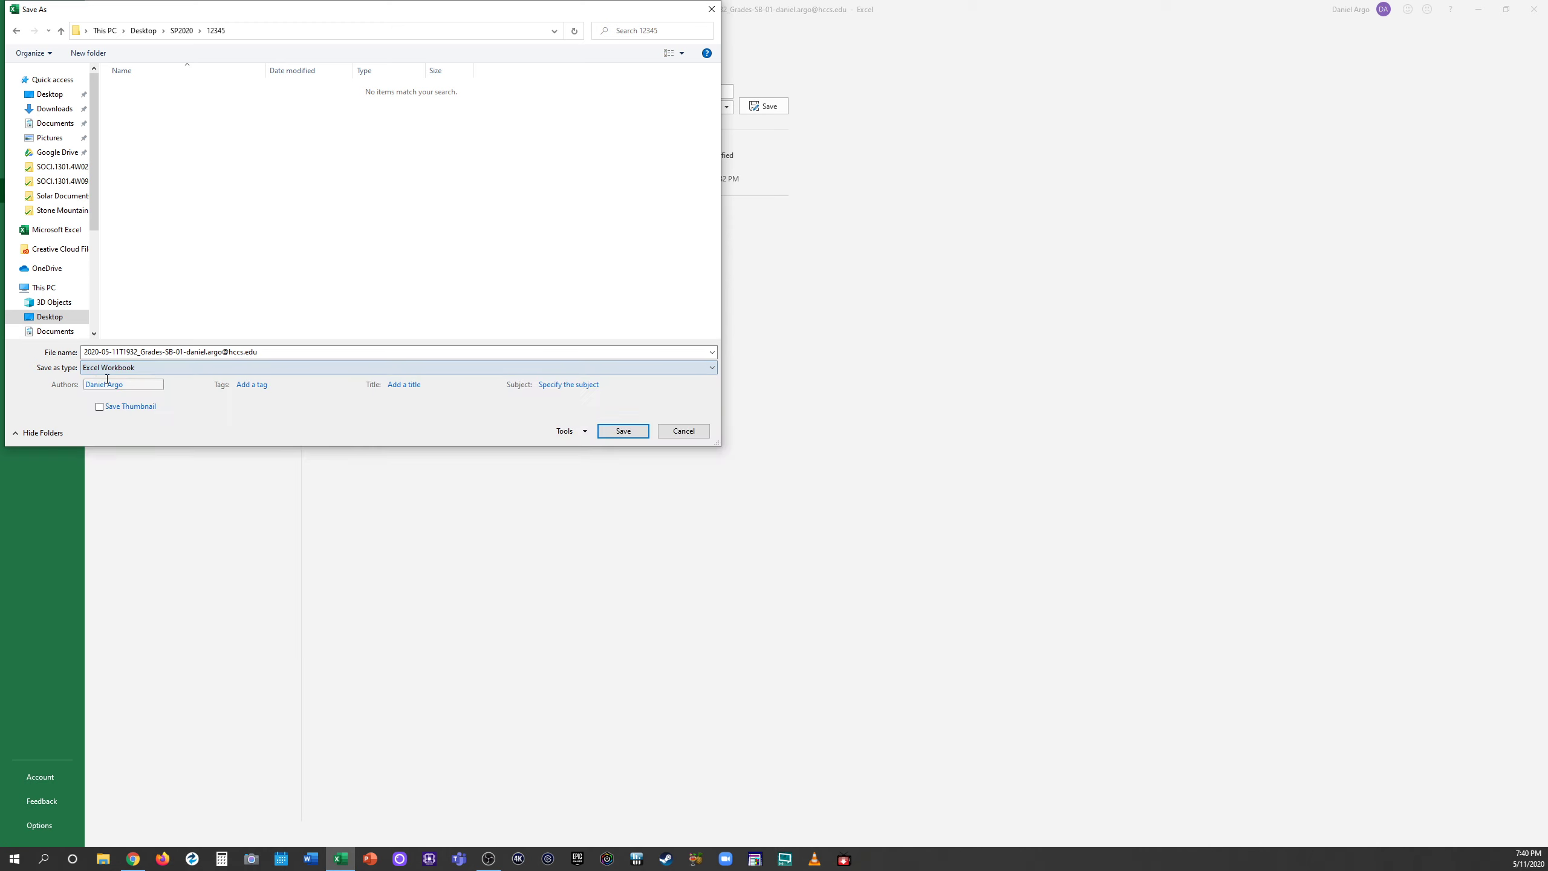
pyautogui.click(623, 431)
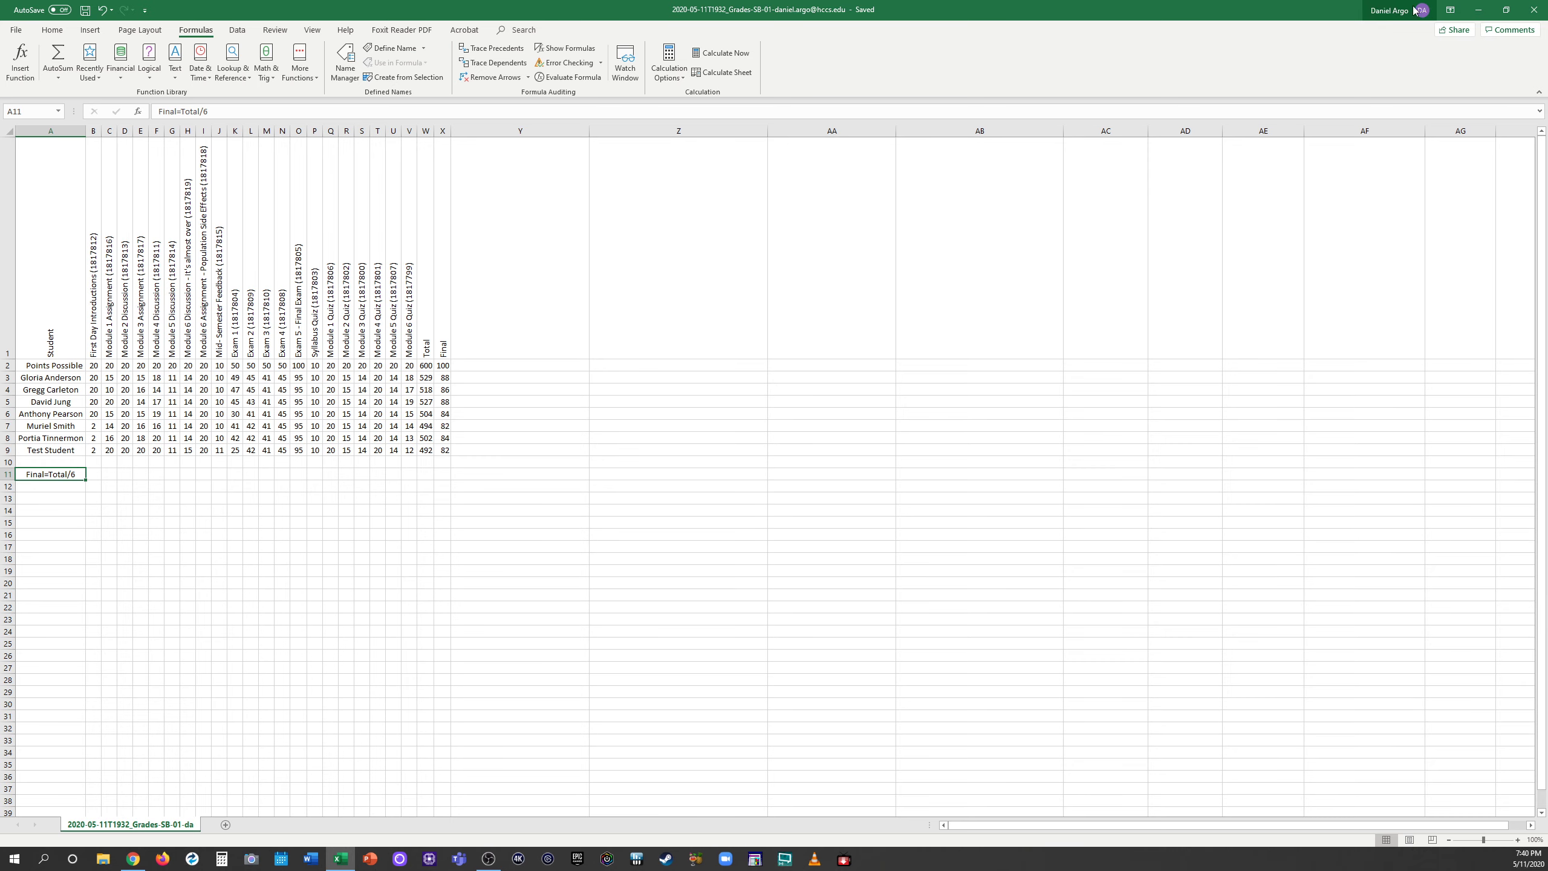
# Step: Check the saved workbook in File Explorer in the desktop's SP2020 > 12345 folder, fitting the Name column to its full file name
pyautogui.click(1478, 11)
pyautogui.click(1461, 11)
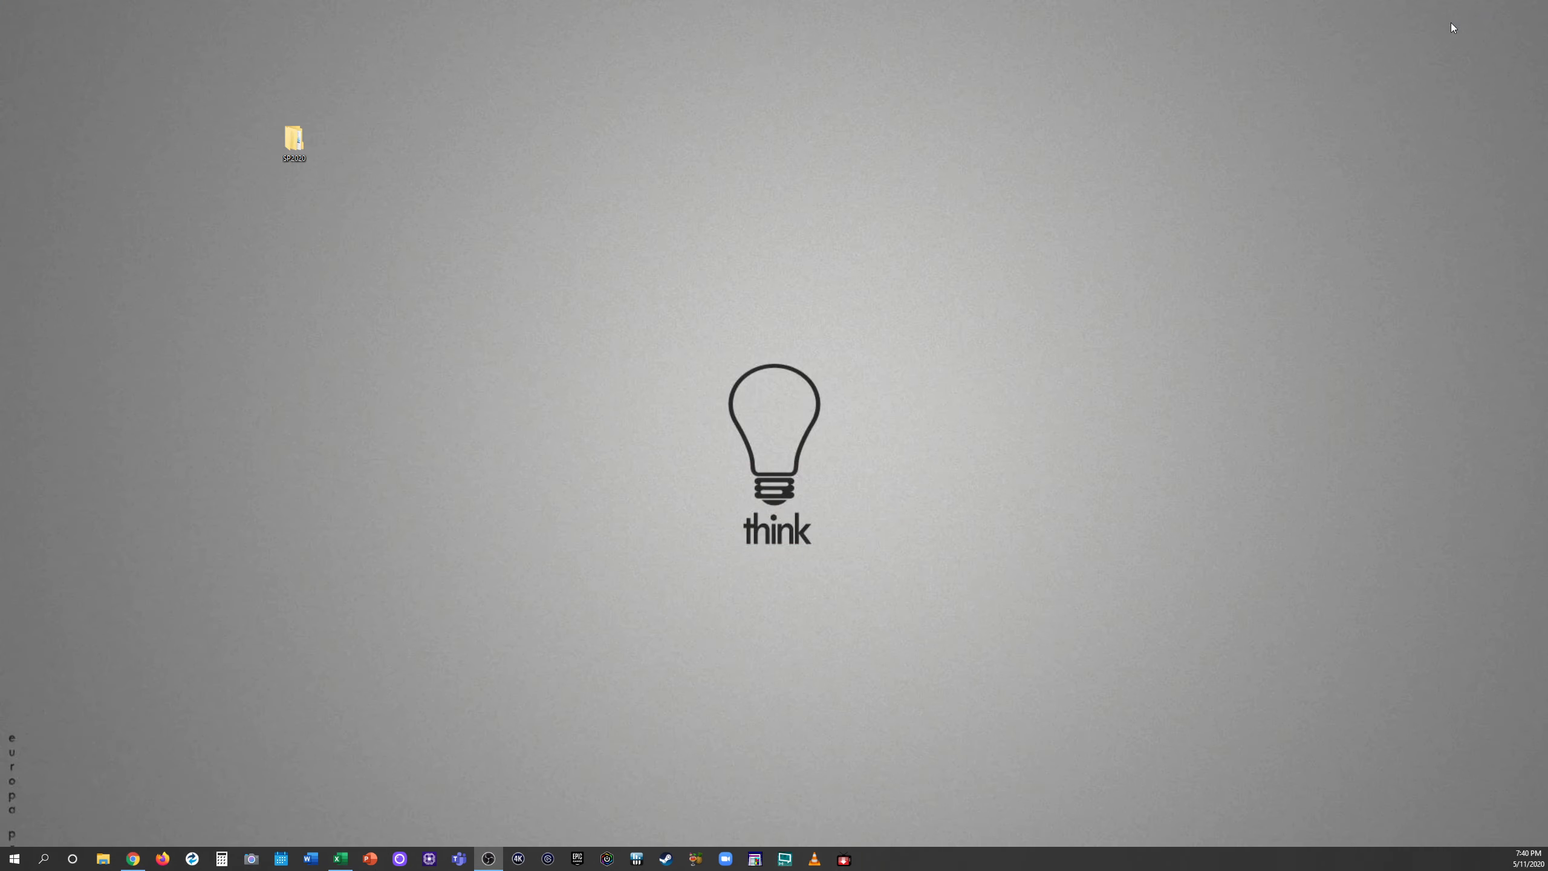
pyautogui.doubleClick(298, 145)
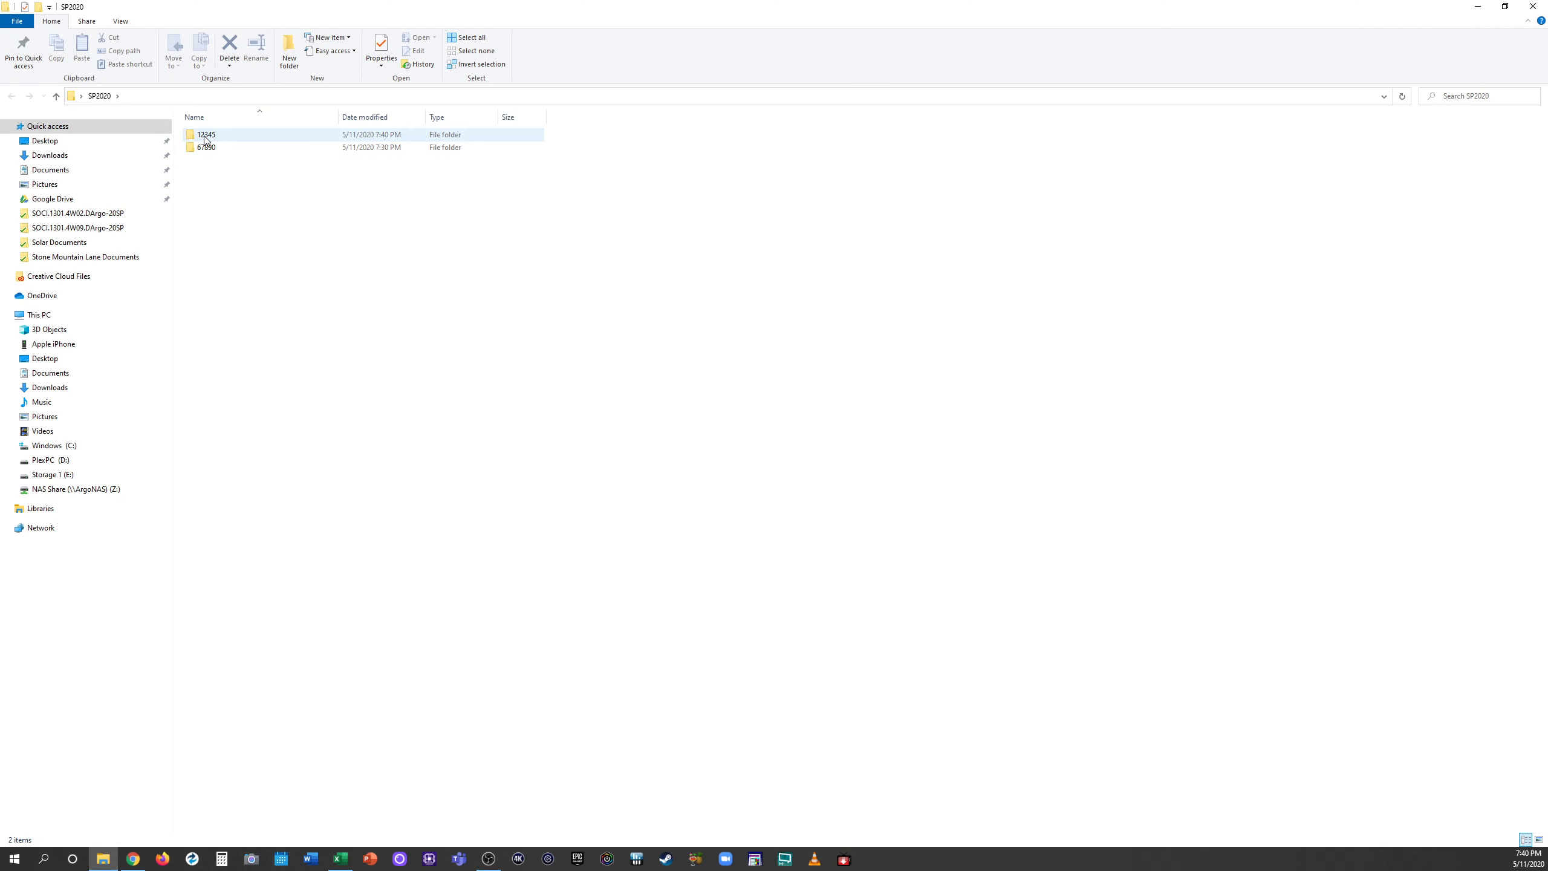
pyautogui.doubleClick(205, 137)
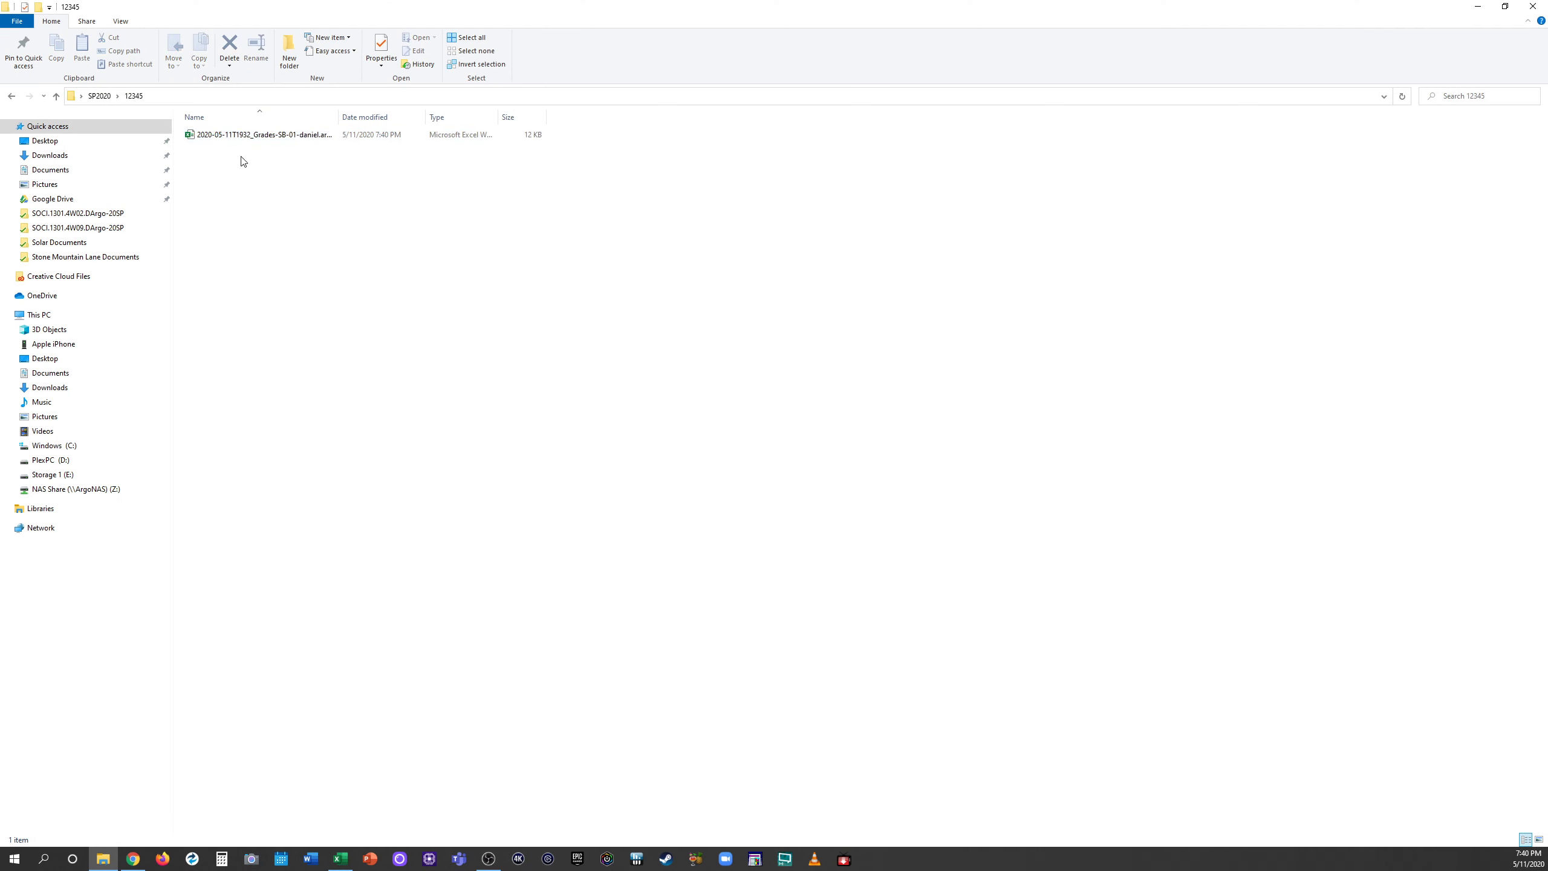
pyautogui.click(240, 139)
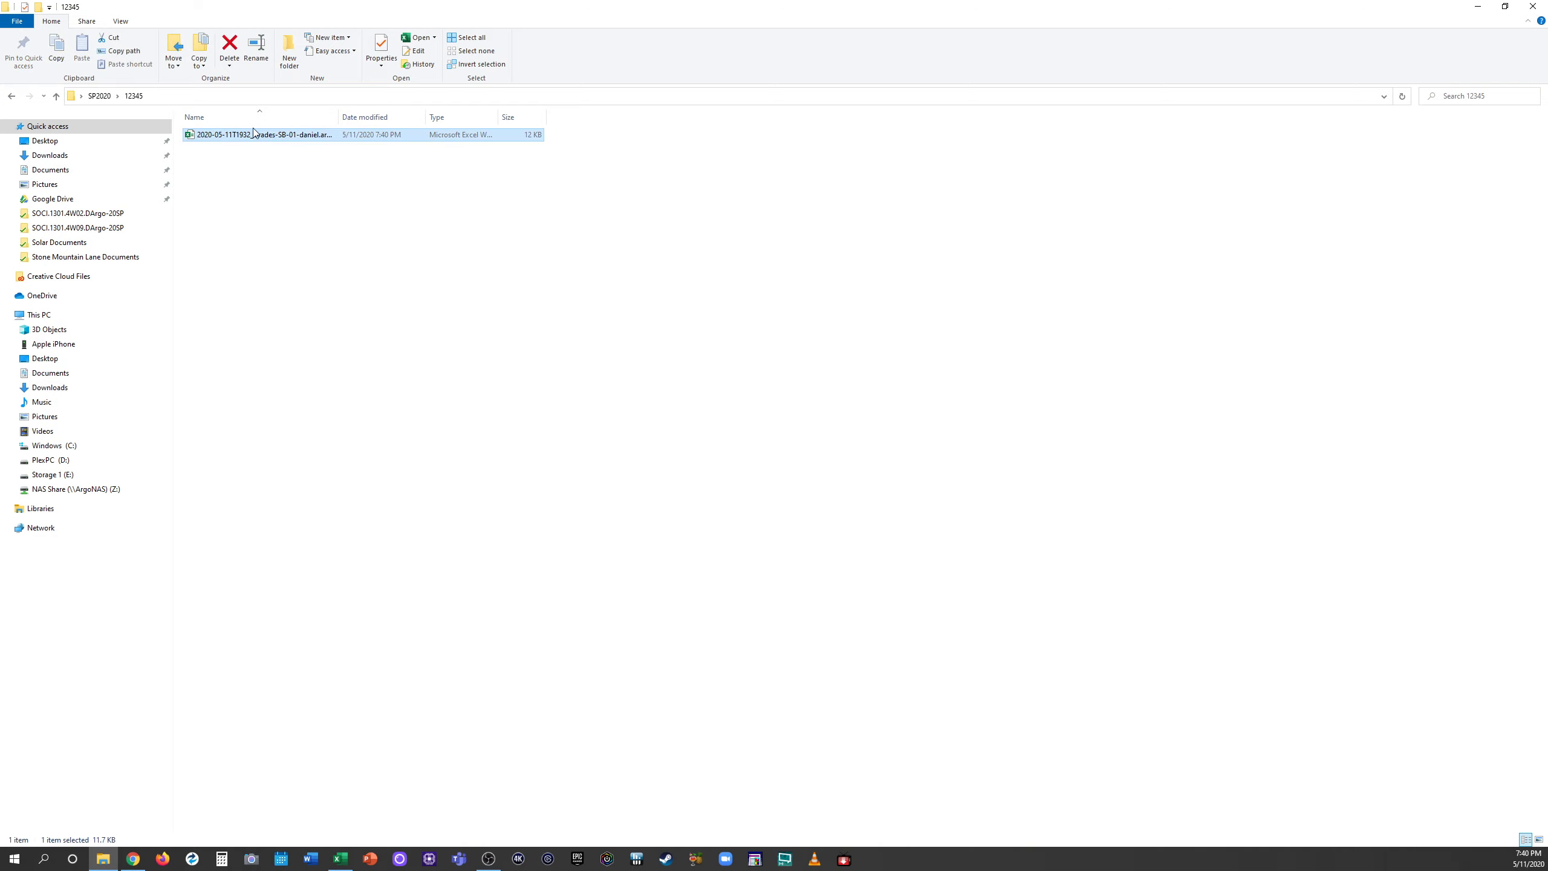
pyautogui.doubleClick(339, 116)
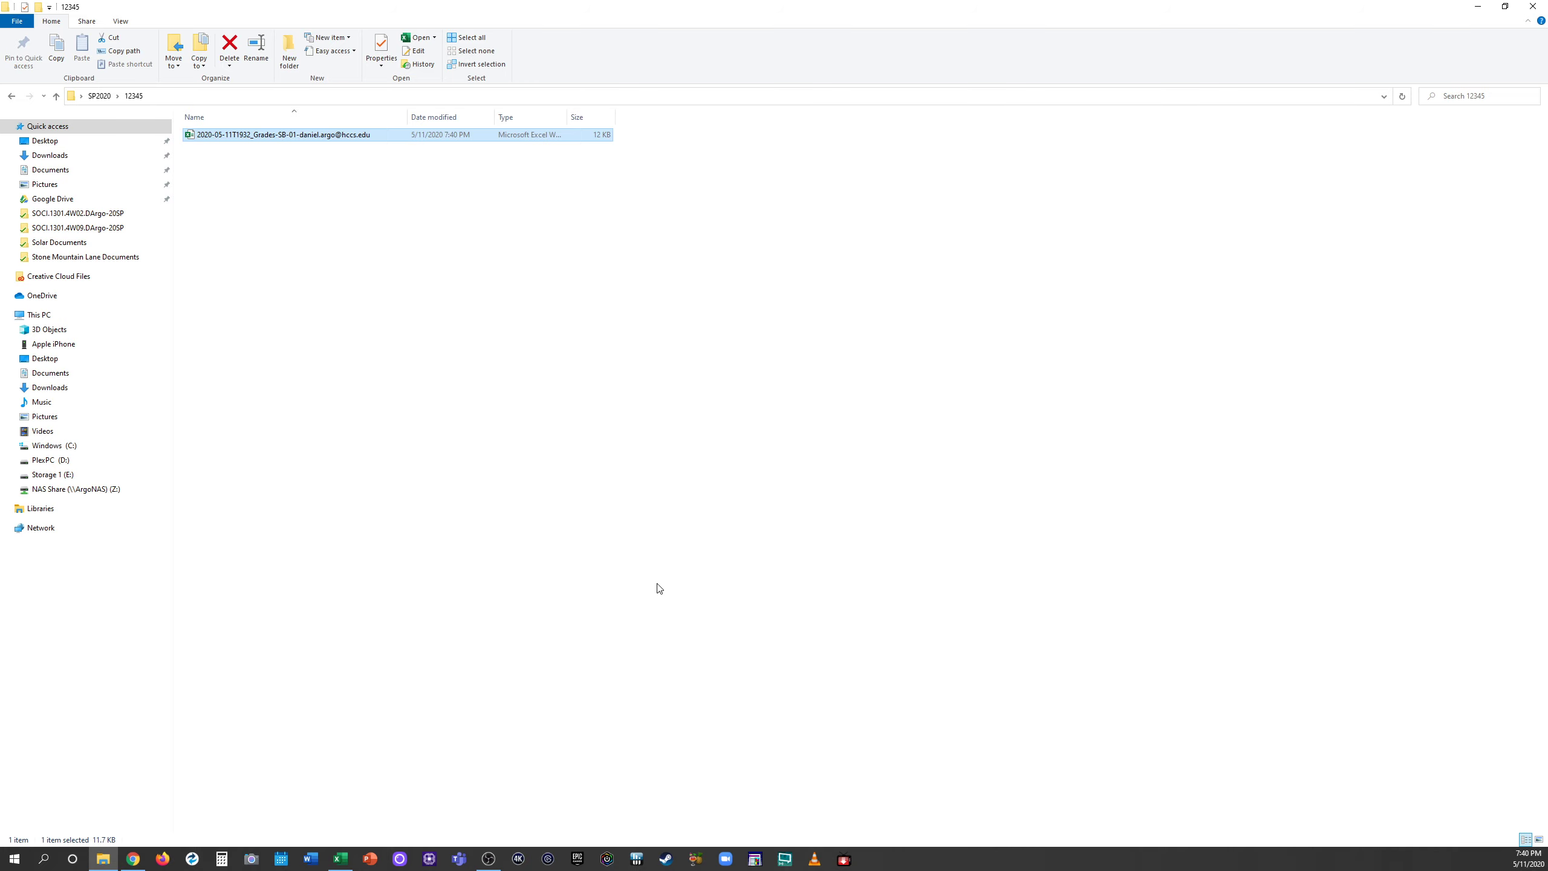
# Step: Switch back to Excel and choose Microsoft Print to PDF as the printer for the gradebook
pyautogui.click(351, 864)
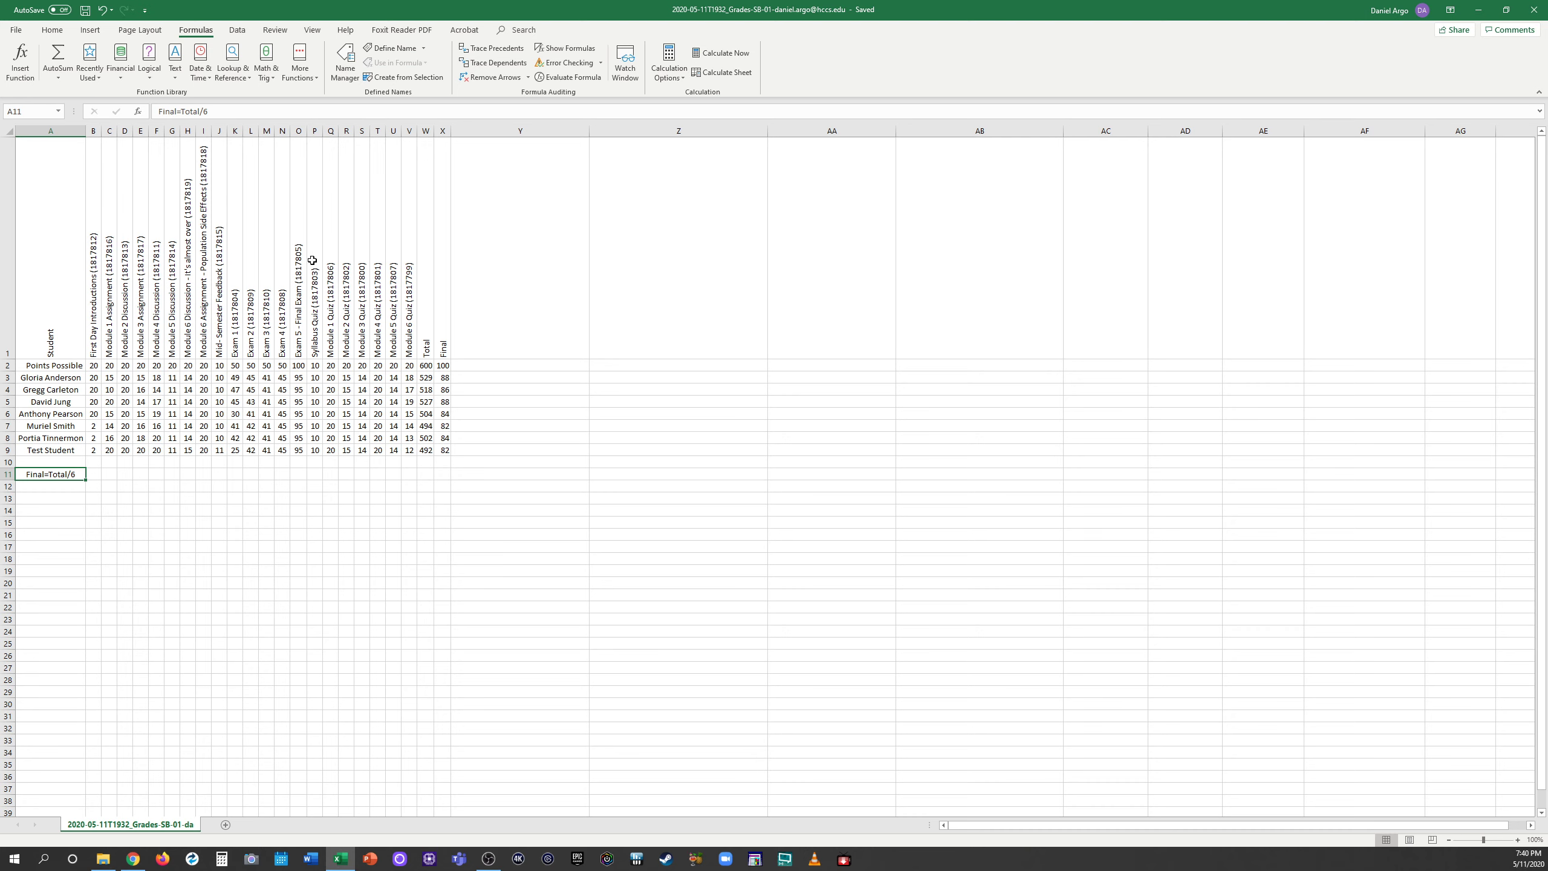
pyautogui.click(19, 32)
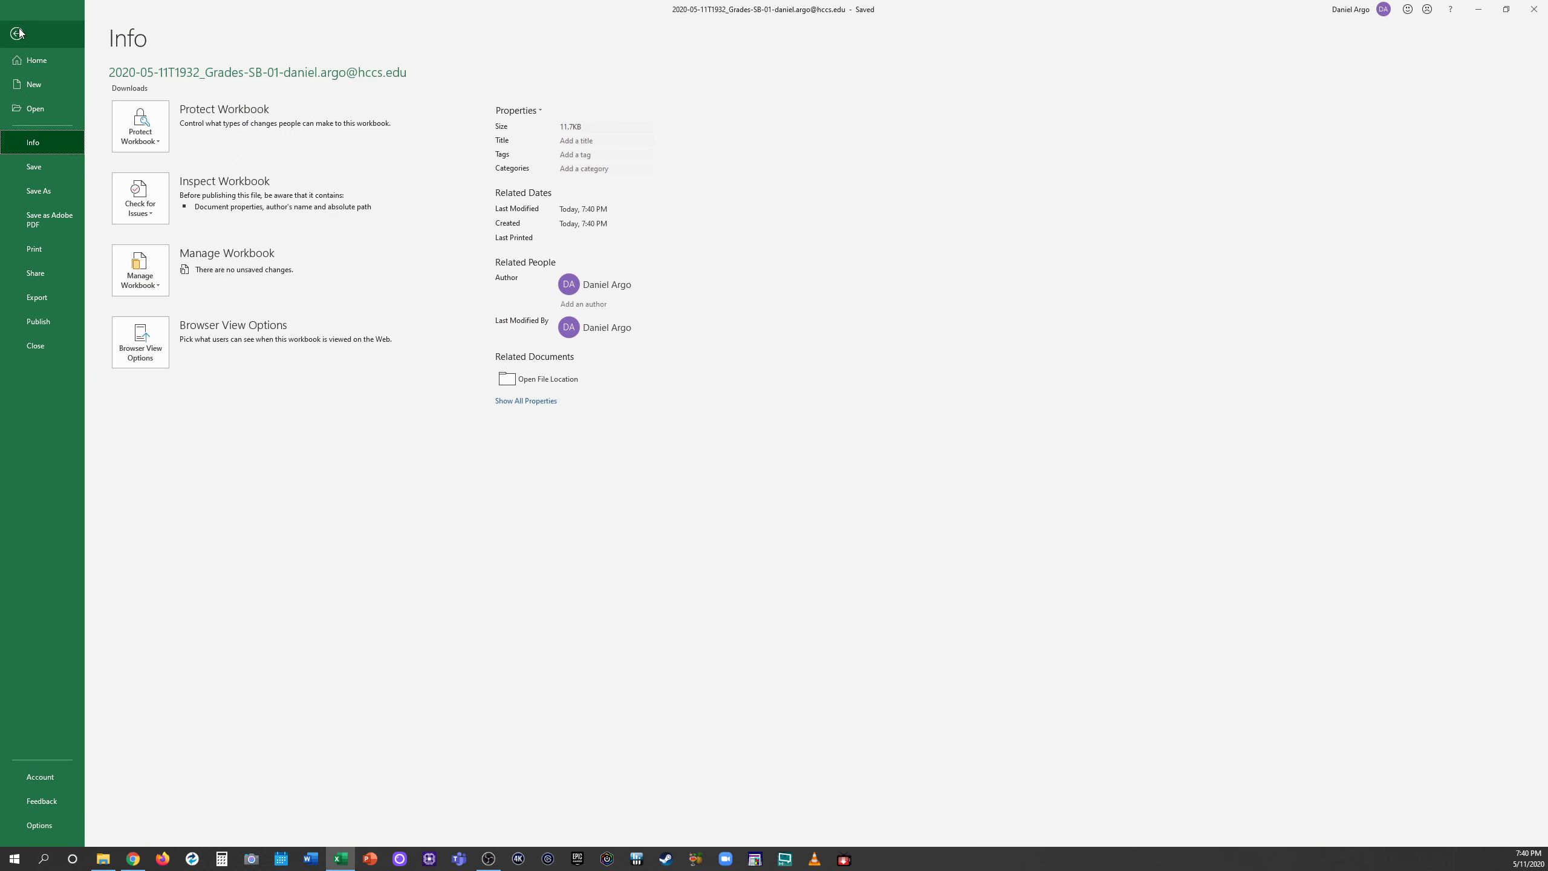
pyautogui.click(39, 250)
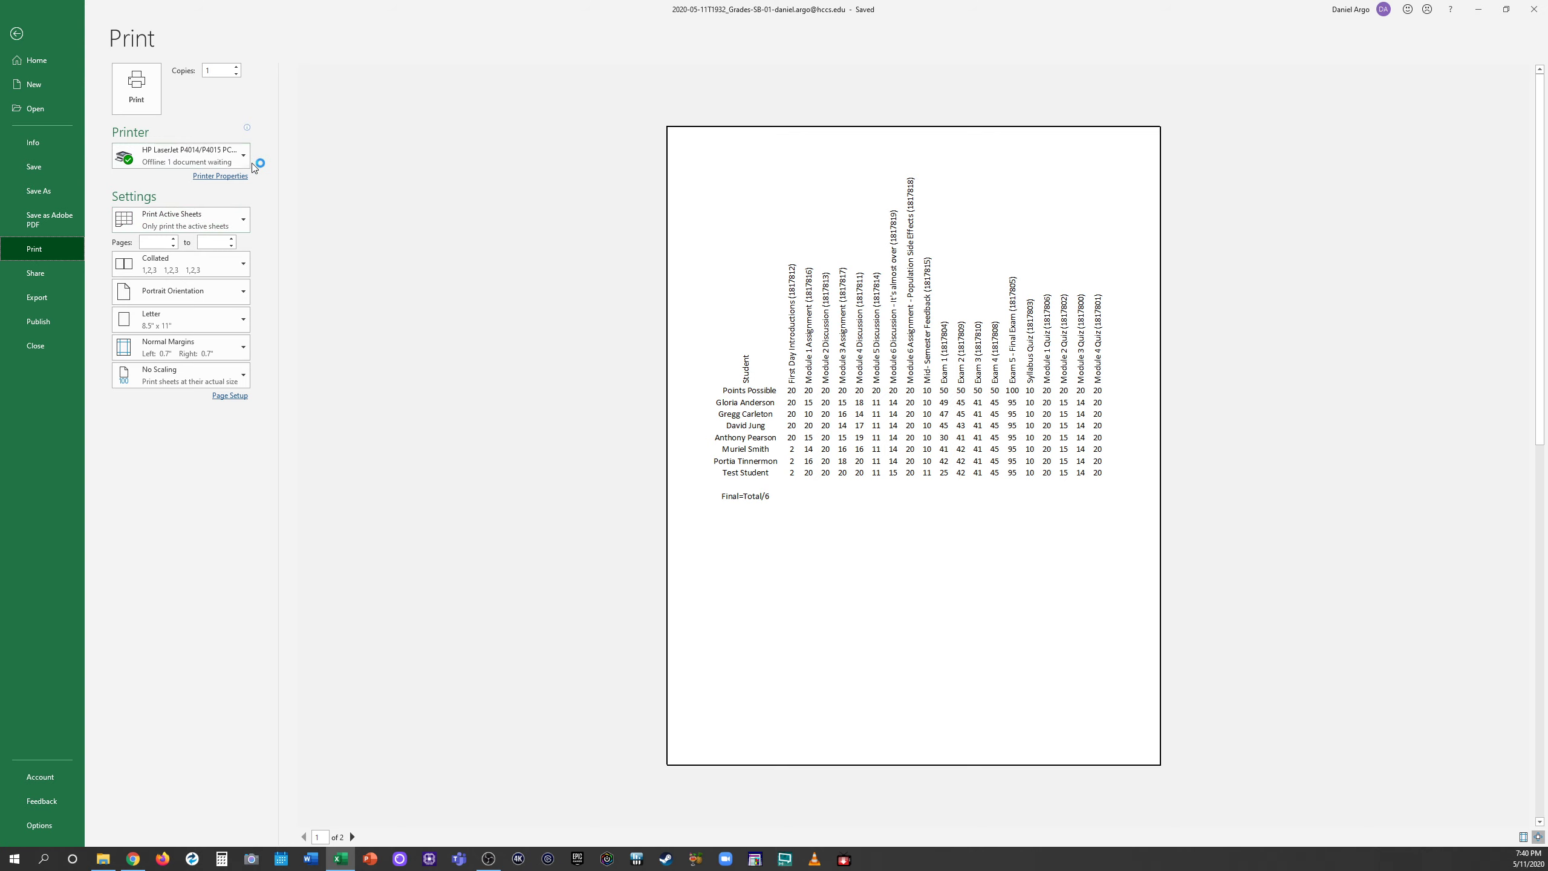
pyautogui.click(213, 158)
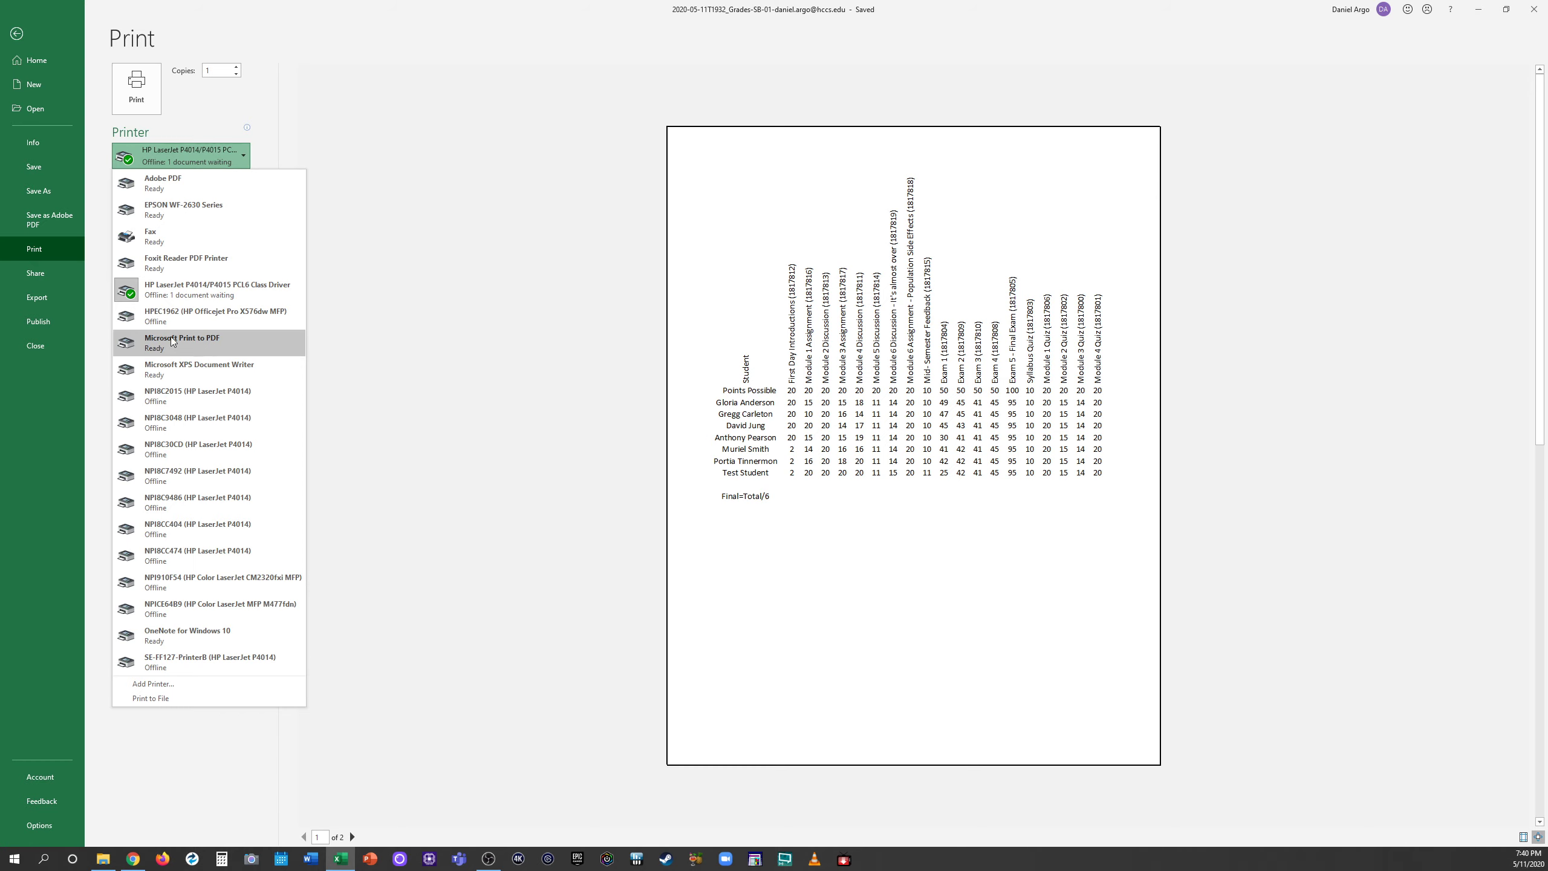
pyautogui.moveTo(208, 346)
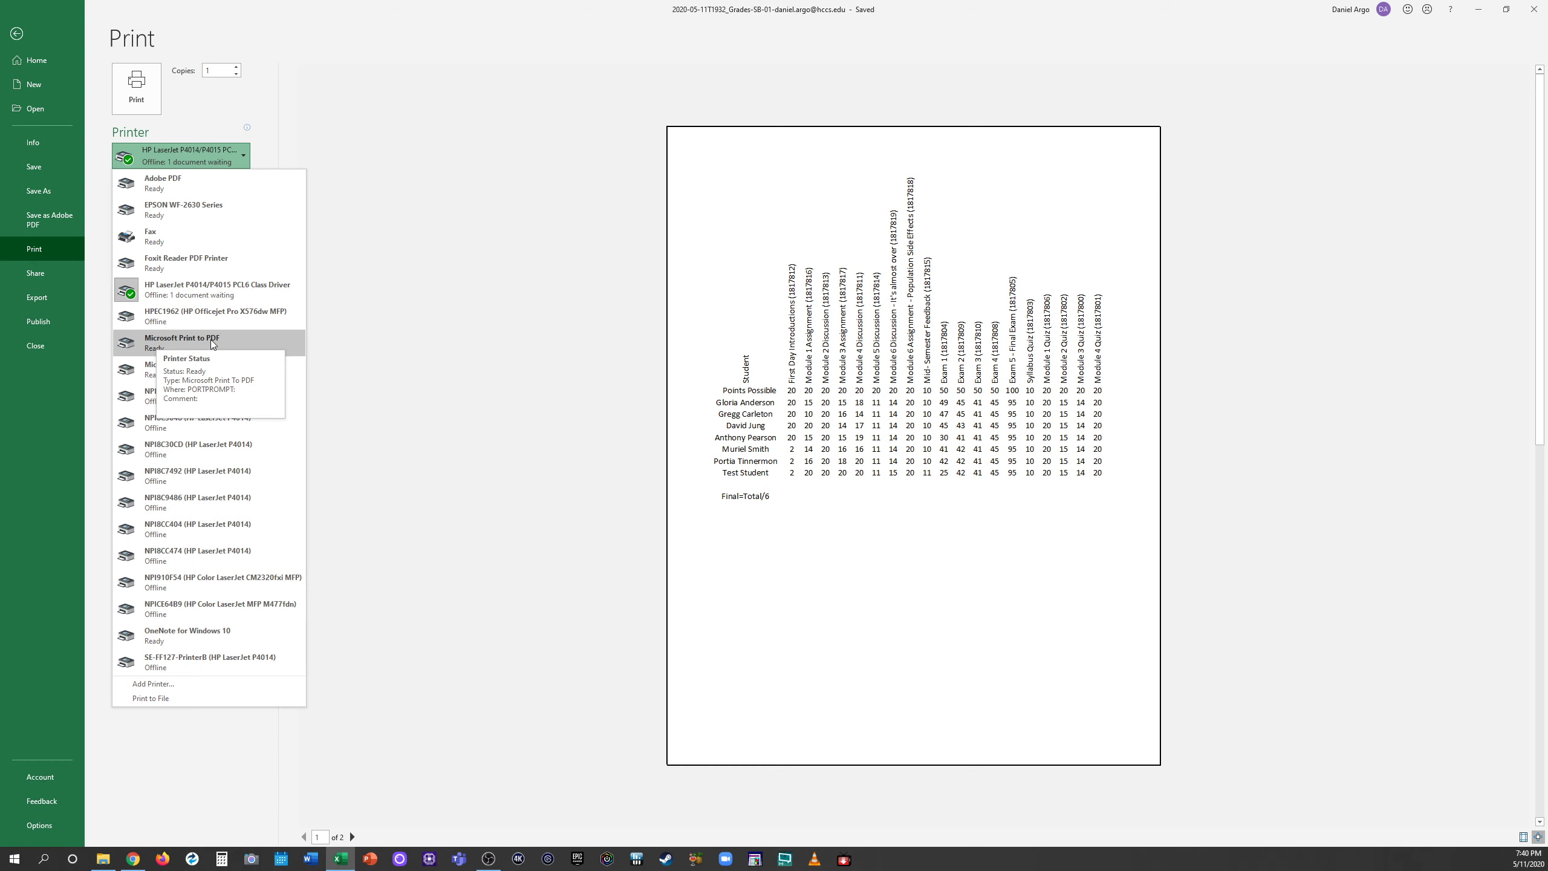
pyautogui.click(199, 340)
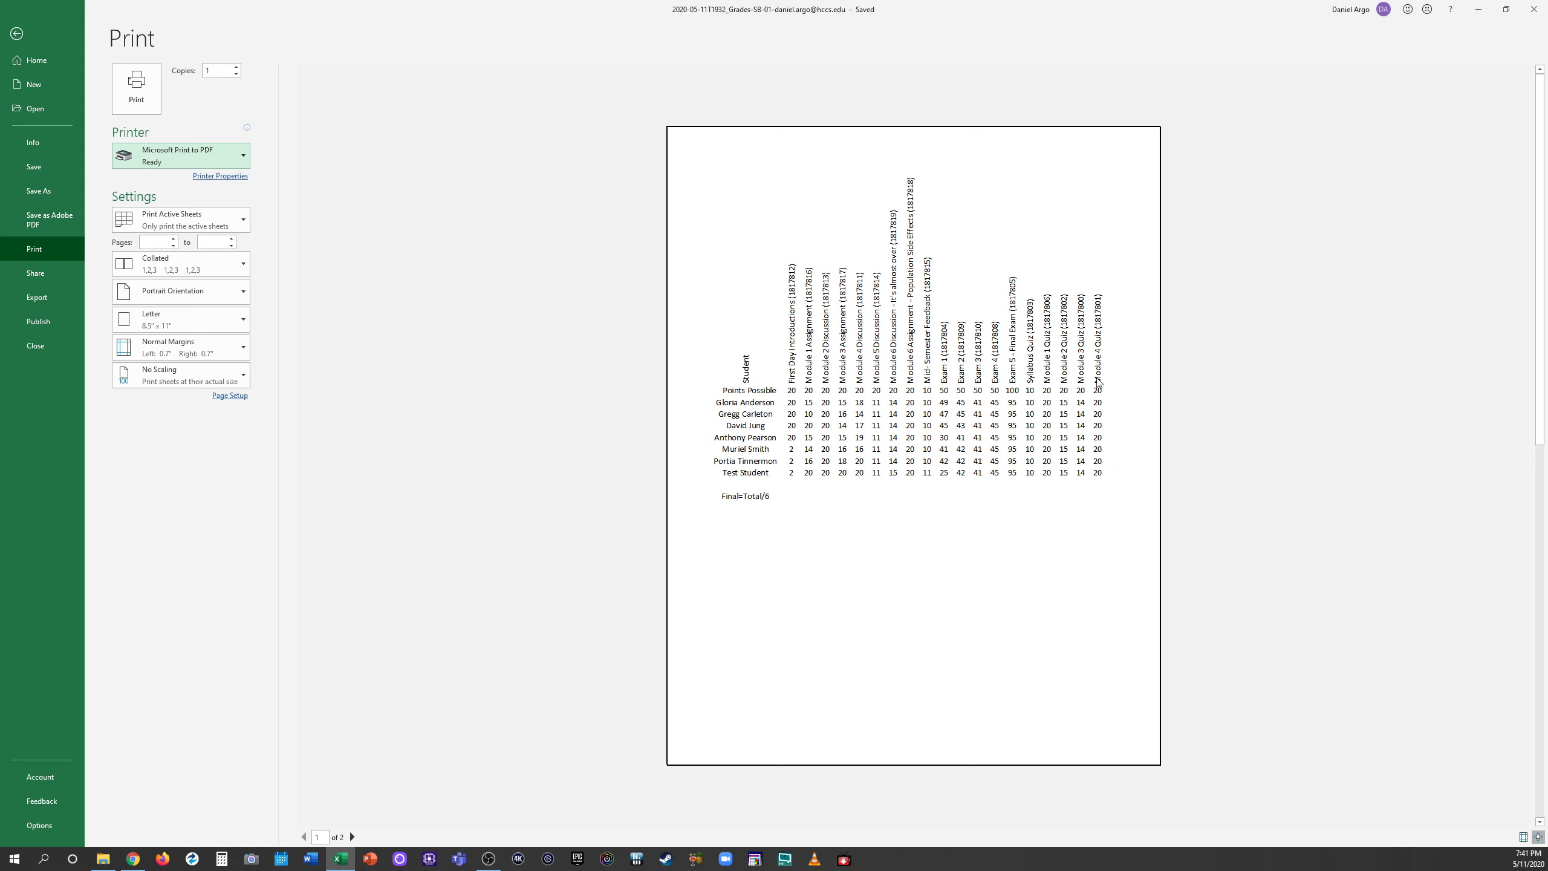
# Step: Preview both printout pages and set the scaling to Fit Sheet on One Page
pyautogui.scroll(-1, 1089, 463)
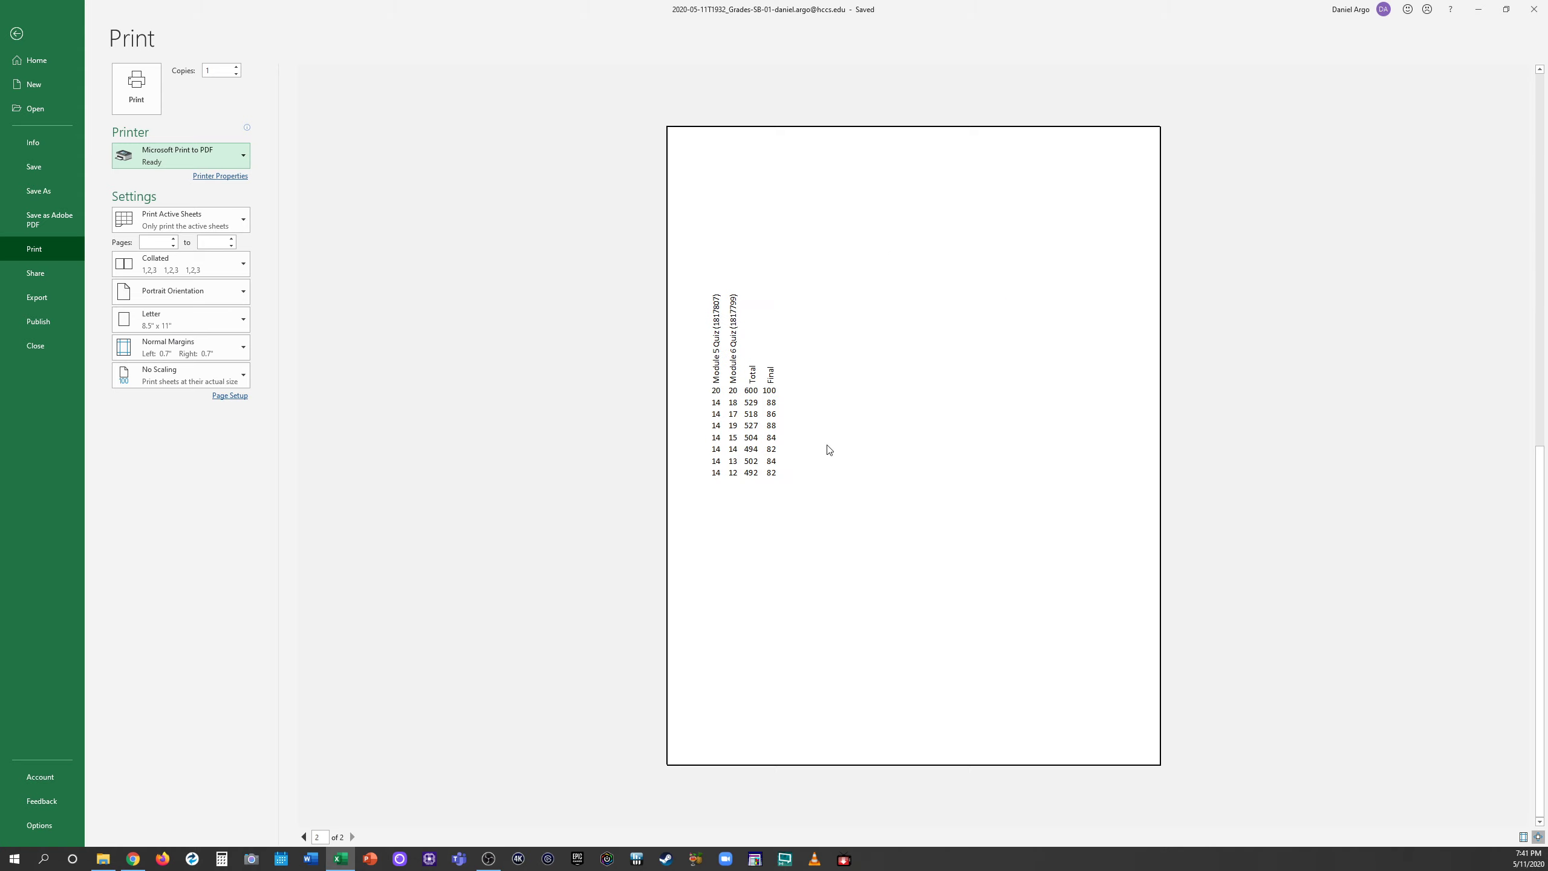
pyautogui.scroll(1, 585, 418)
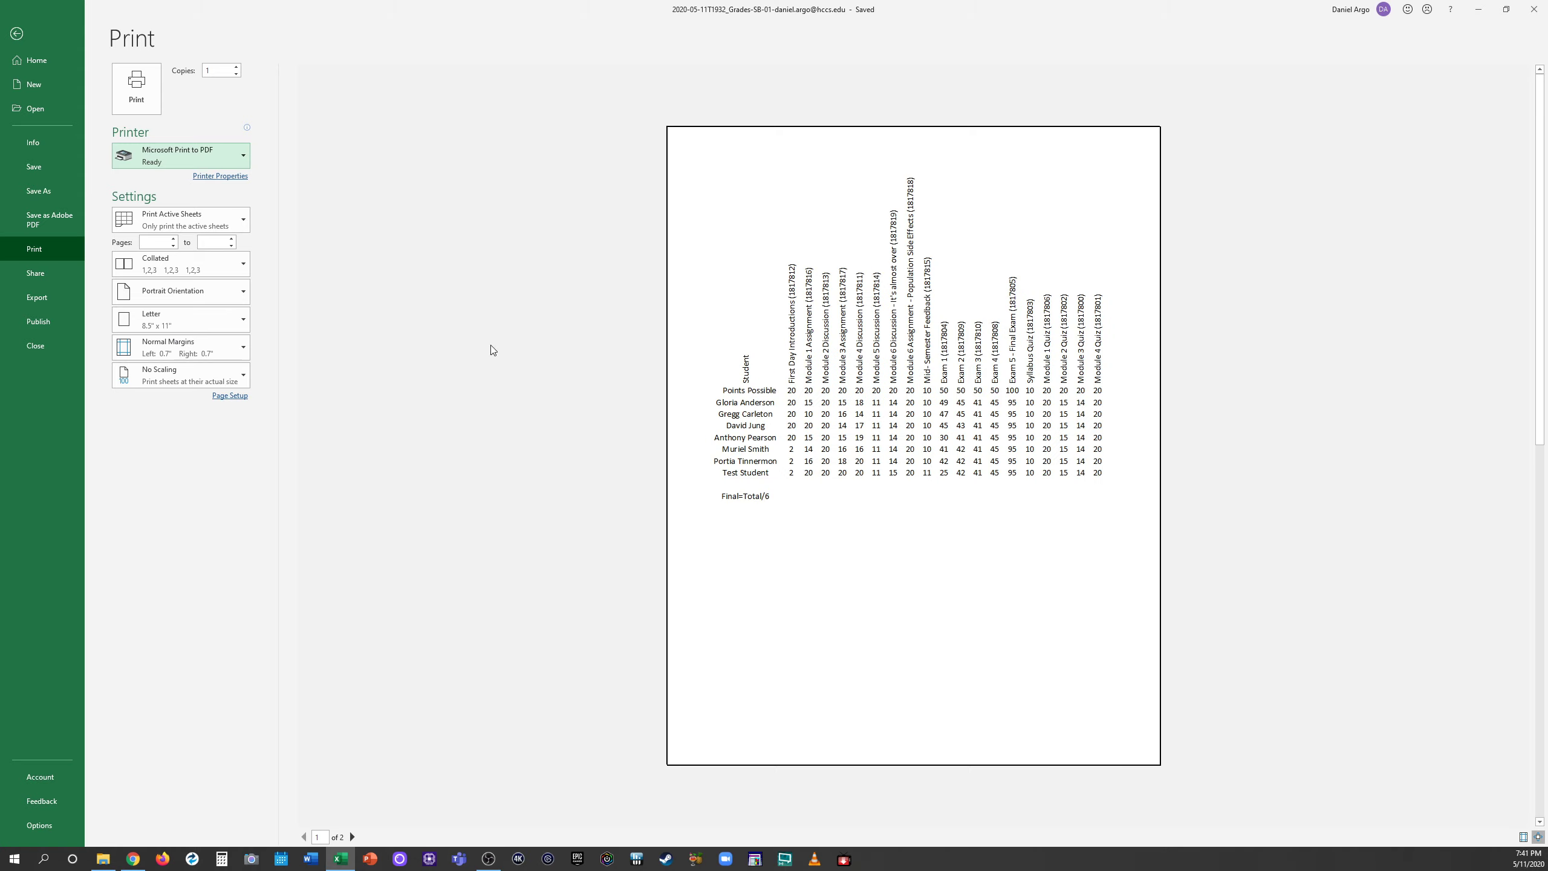
pyautogui.click(189, 382)
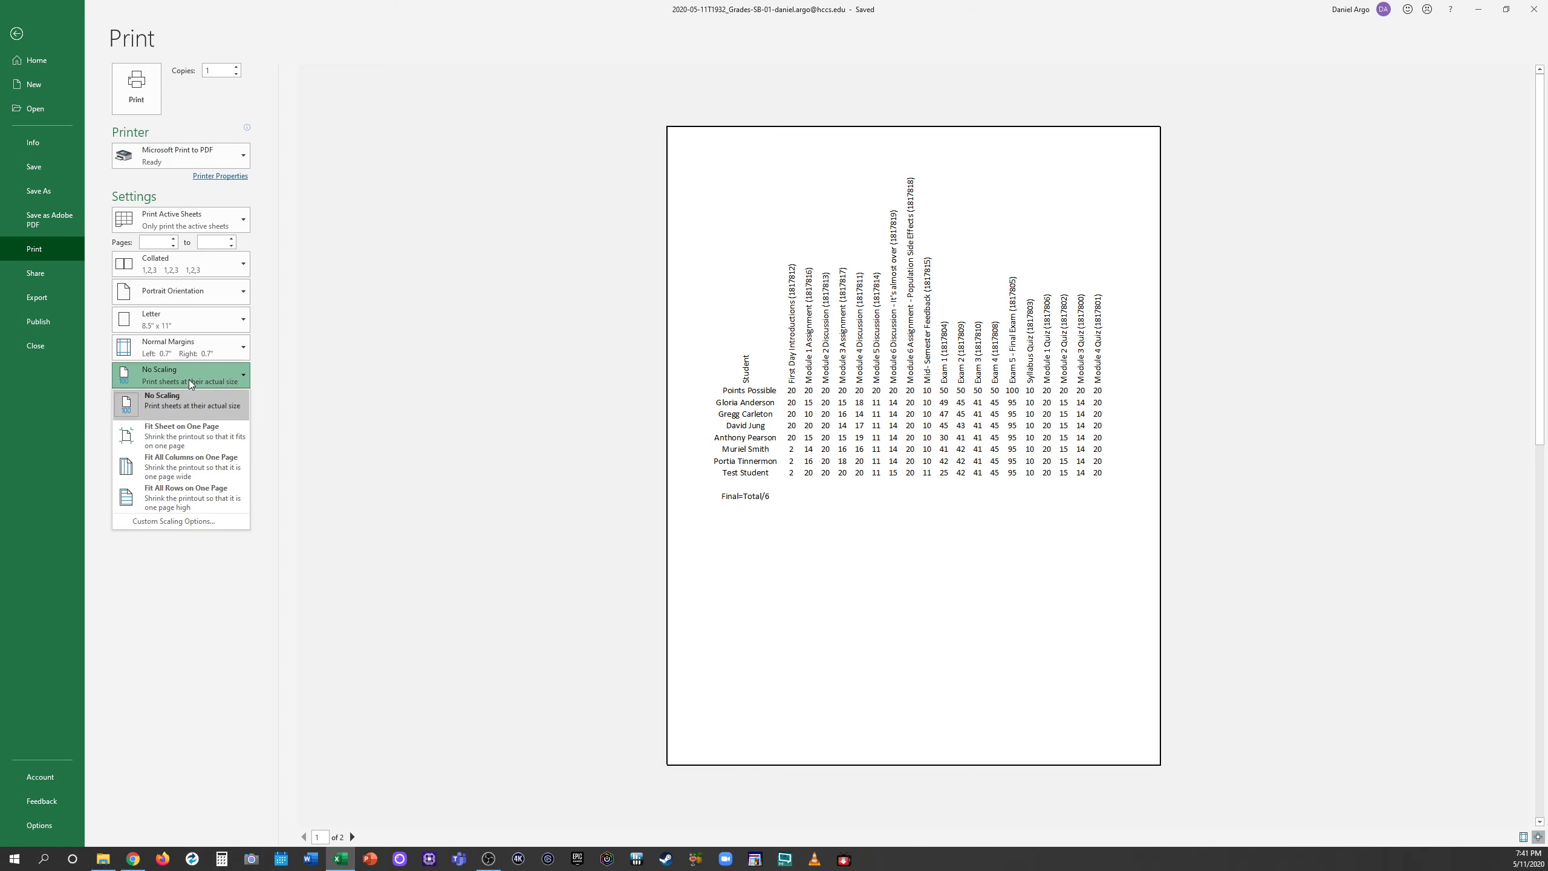
pyautogui.click(192, 438)
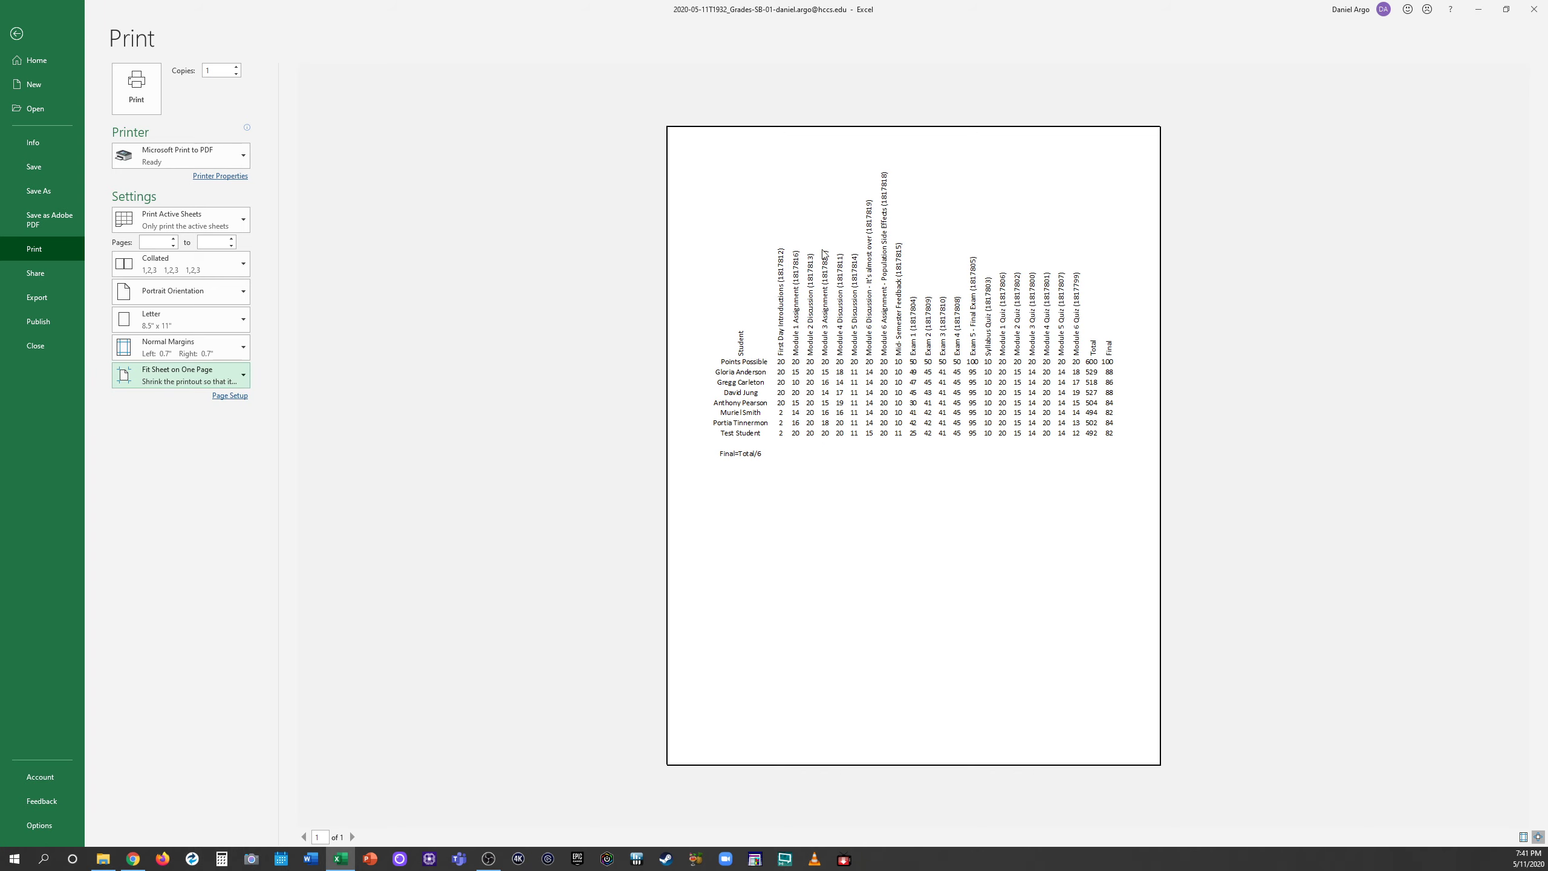
# Step: Set the gradebook printout to Landscape Orientation and print it
pyautogui.click(190, 296)
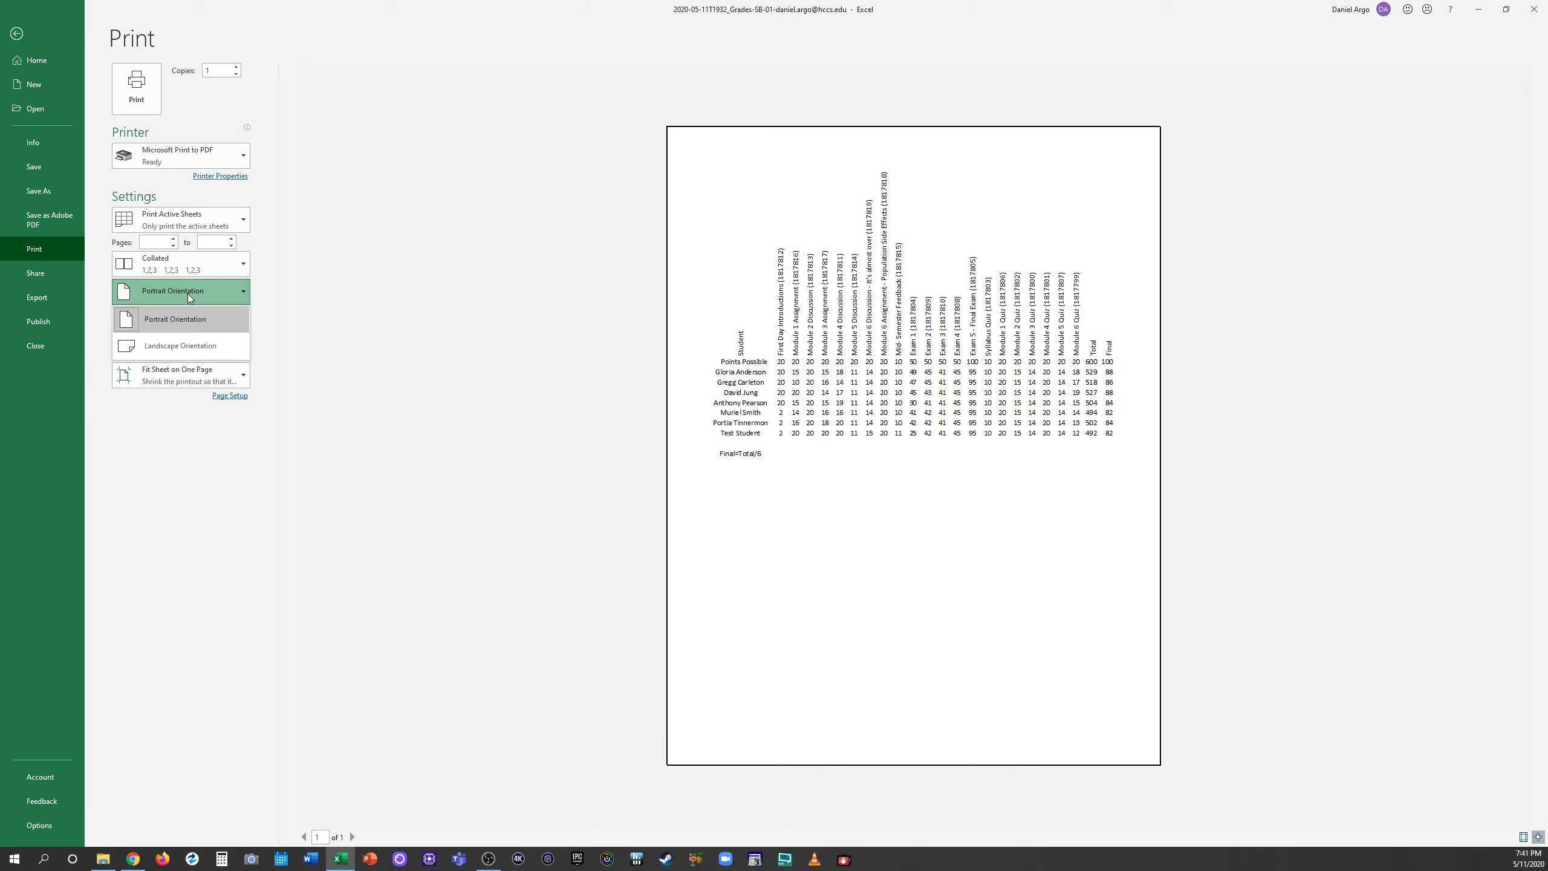
pyautogui.click(182, 346)
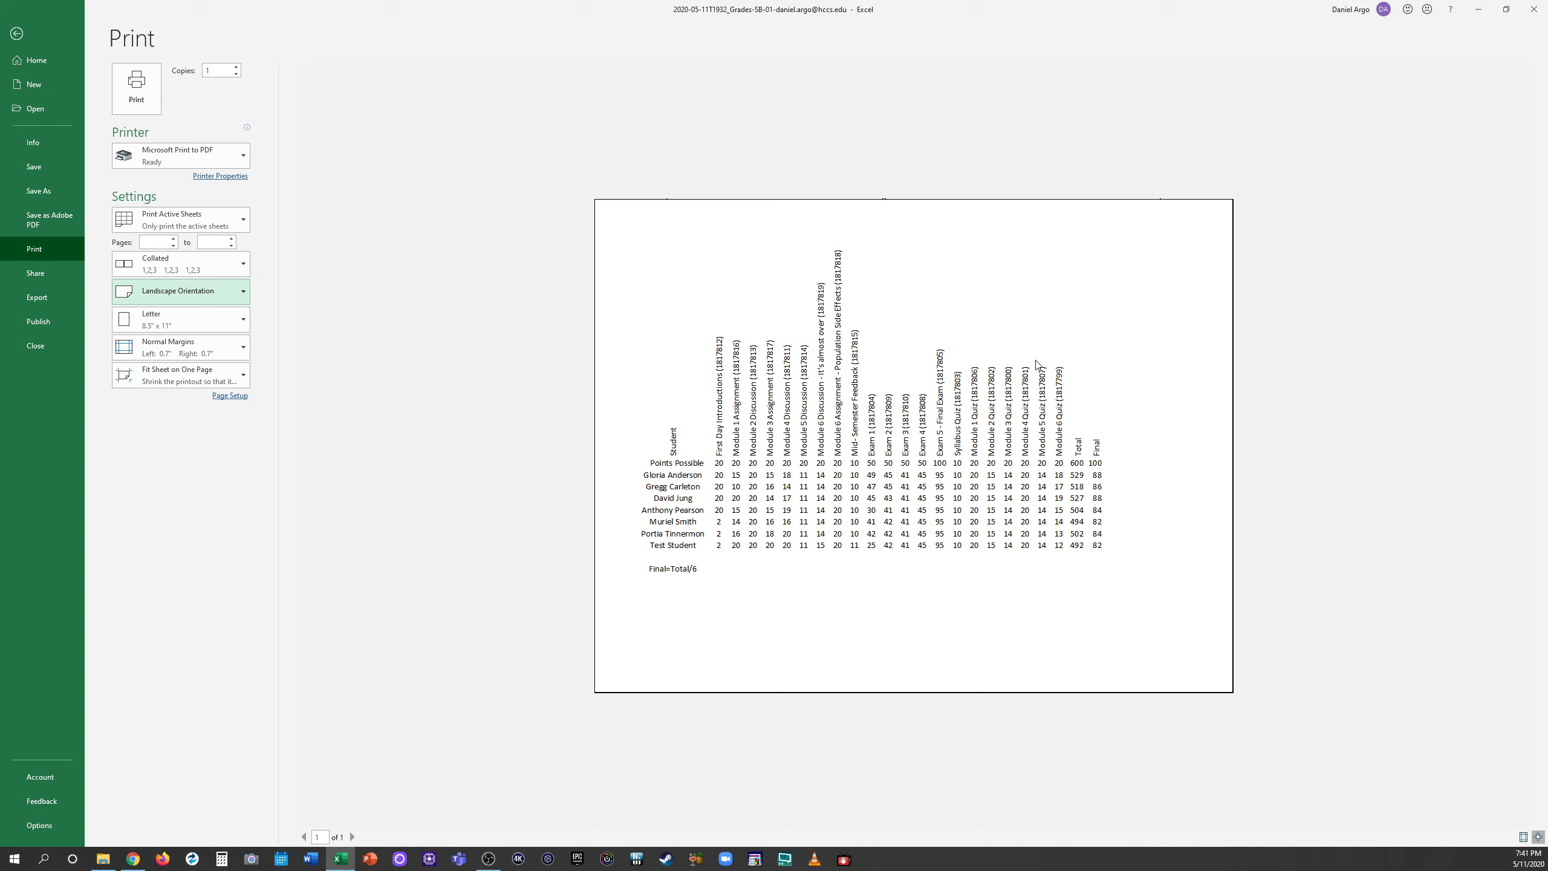
pyautogui.click(146, 91)
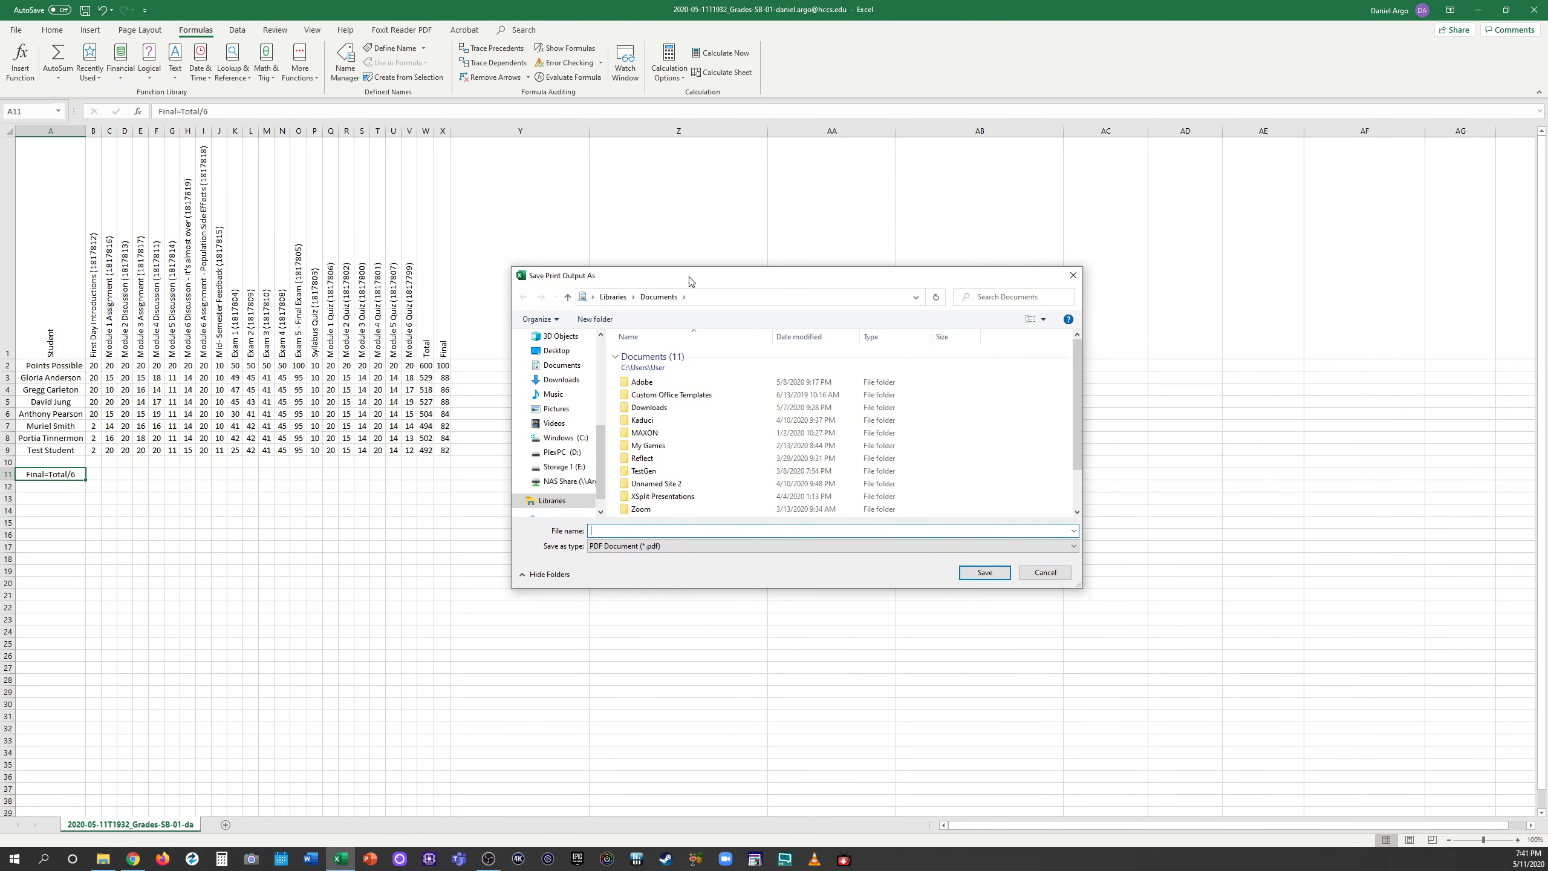
# Step: Save the PDF printout as Raw Scores in the desktop's SP2020 > 12345 folder
pyautogui.click(567, 352)
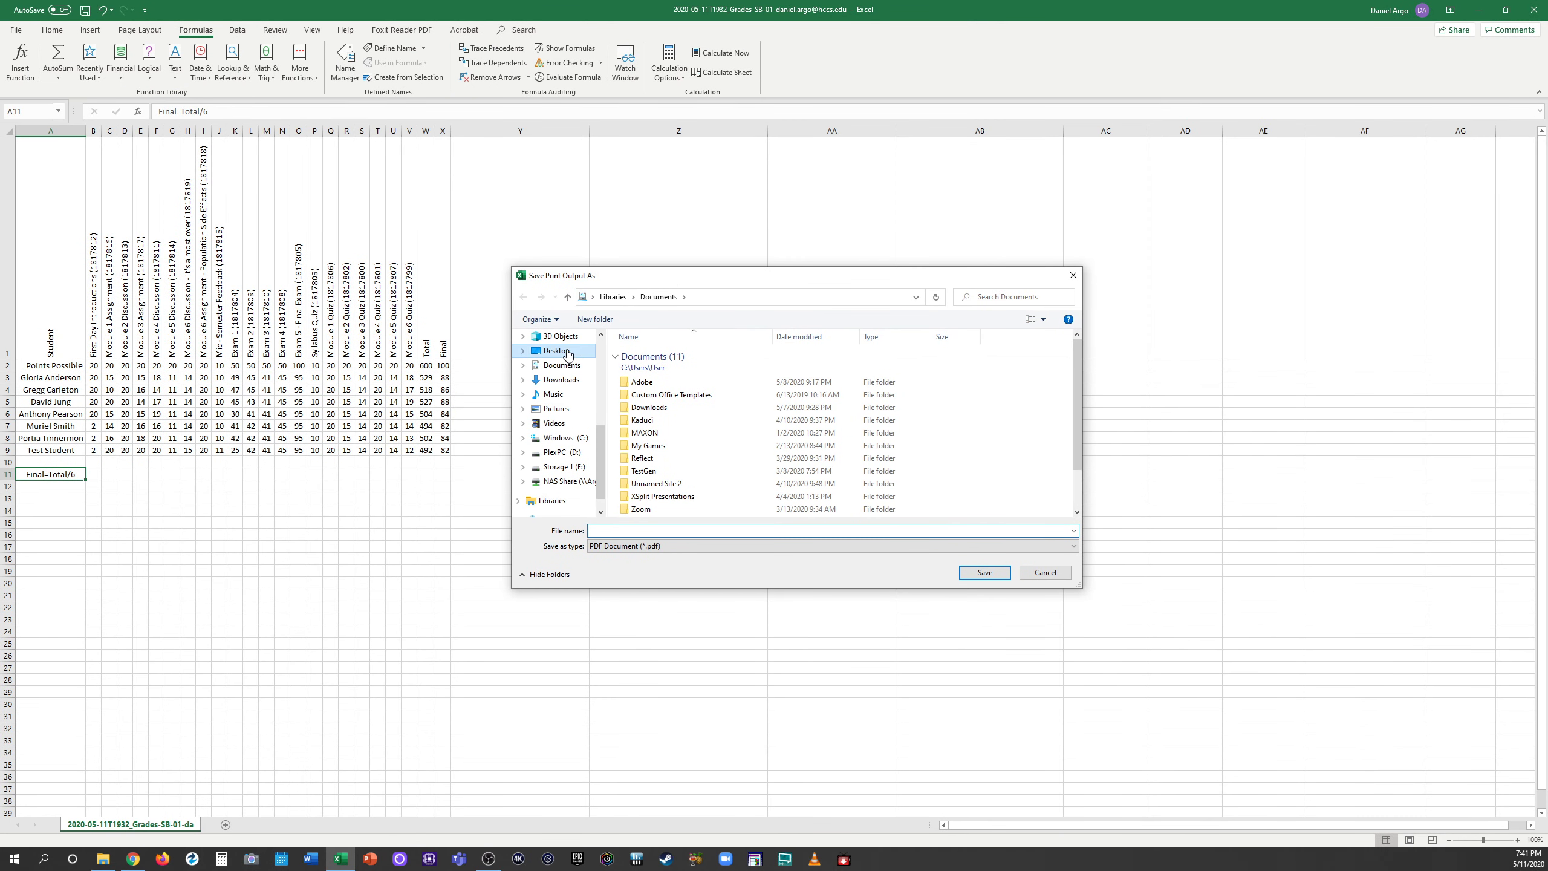
pyautogui.doubleClick(649, 393)
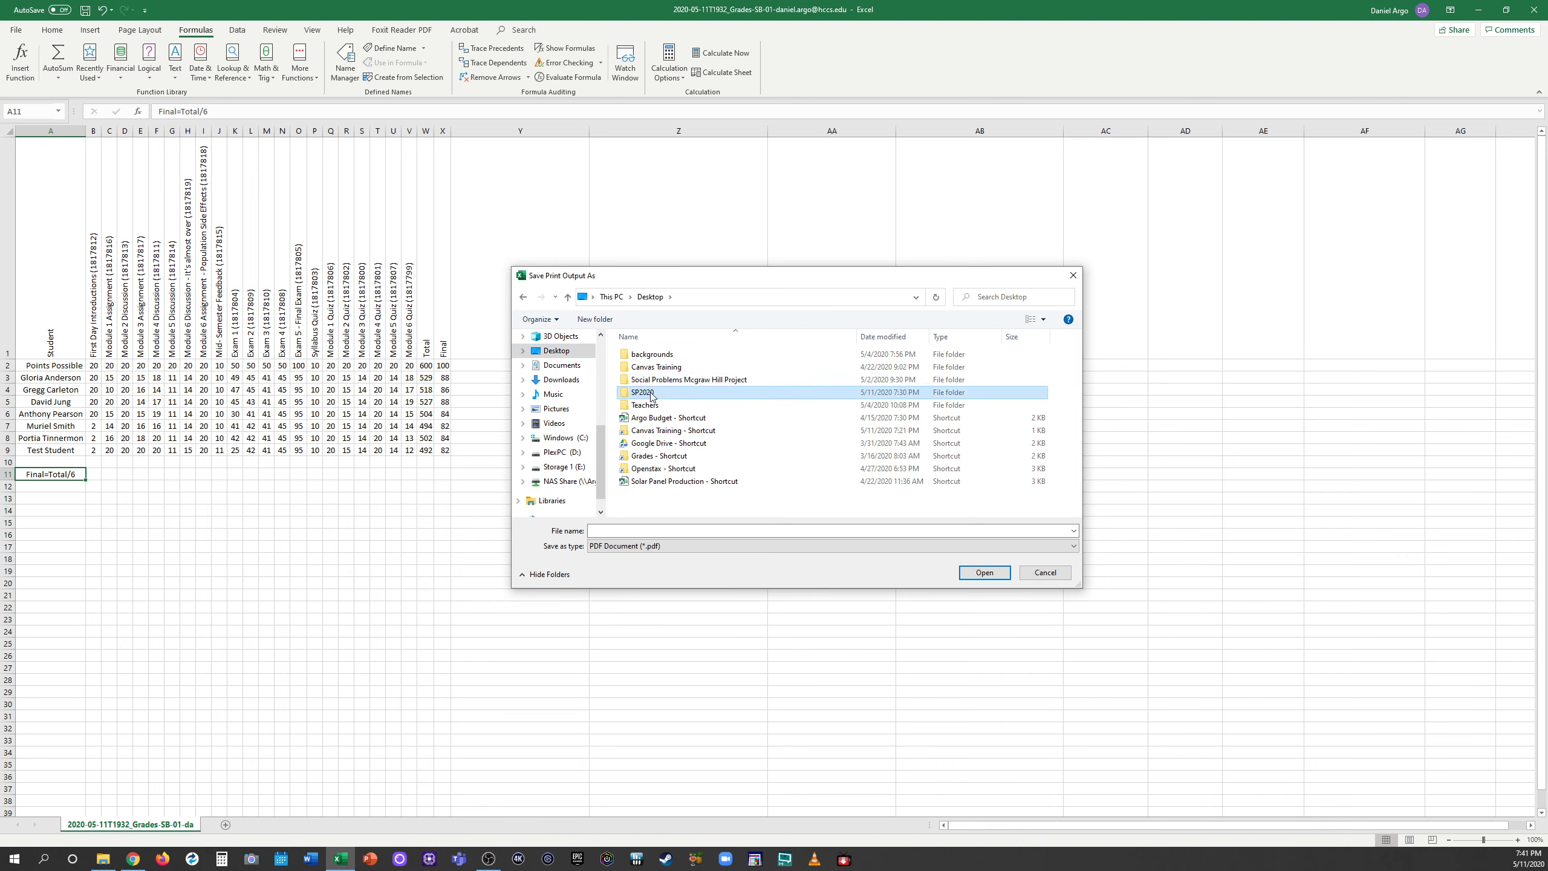
pyautogui.doubleClick(640, 354)
pyautogui.click(647, 530)
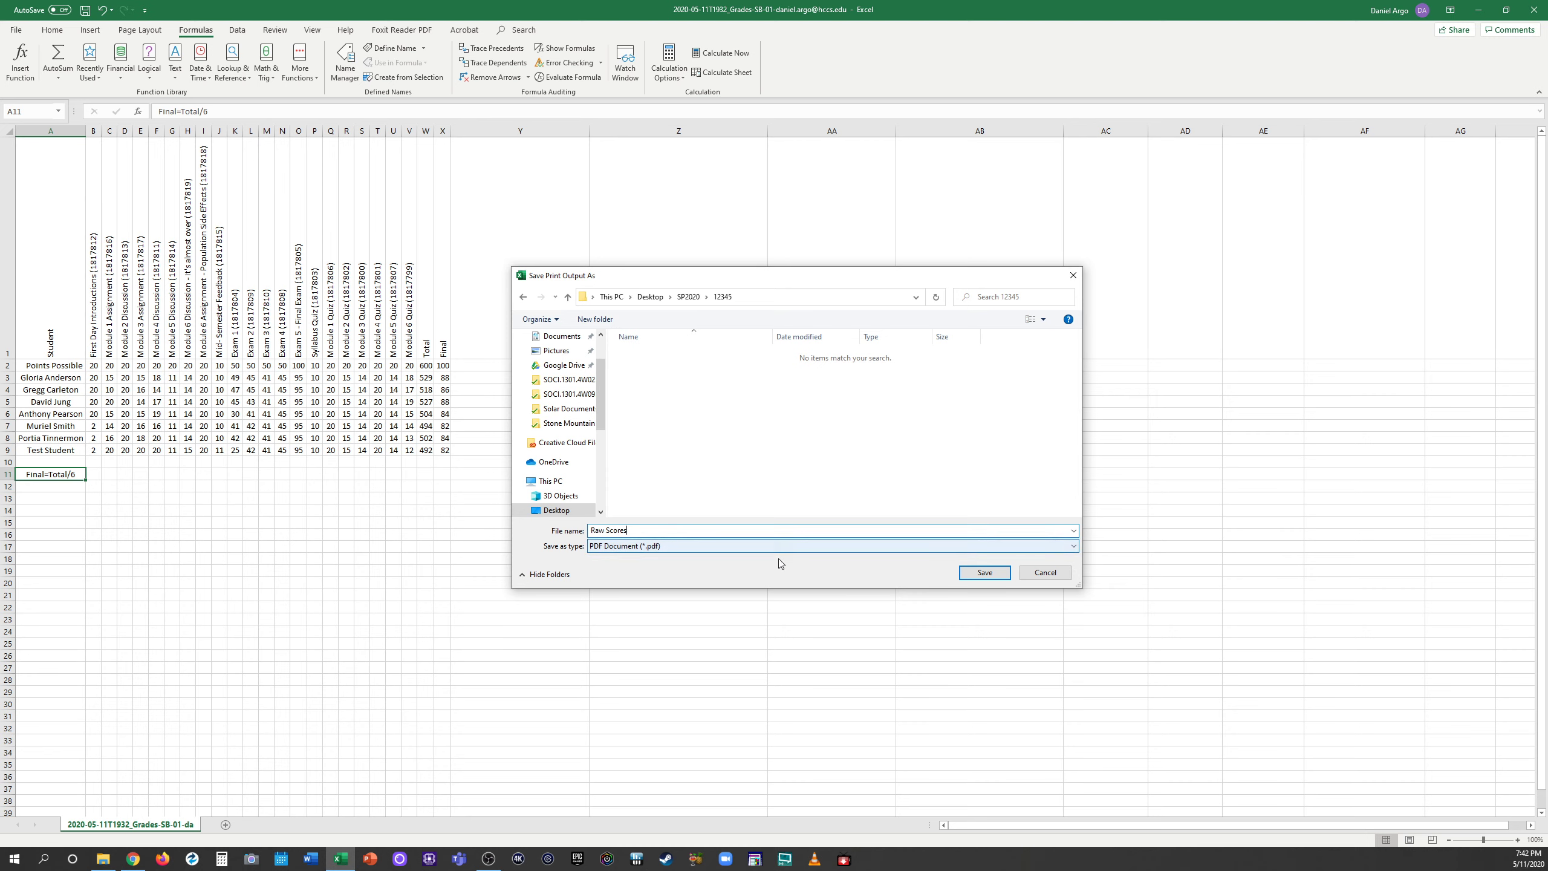
pyautogui.click(977, 573)
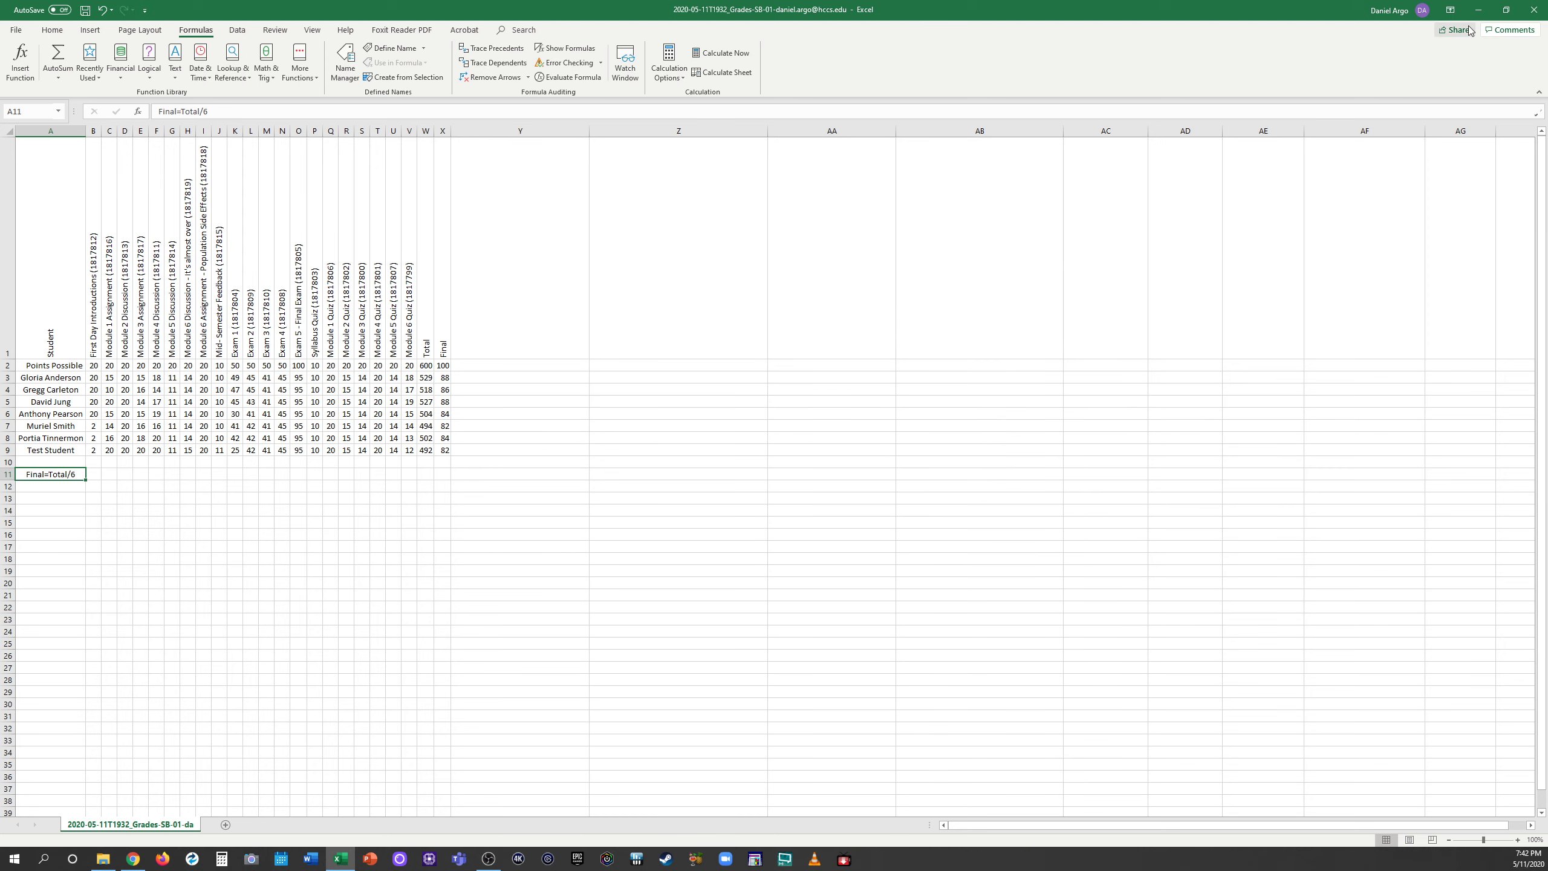
# Step: Minimize Excel and check the gradebook workbook and the Raw Scores PDF in the 12345 folder
pyautogui.click(1482, 11)
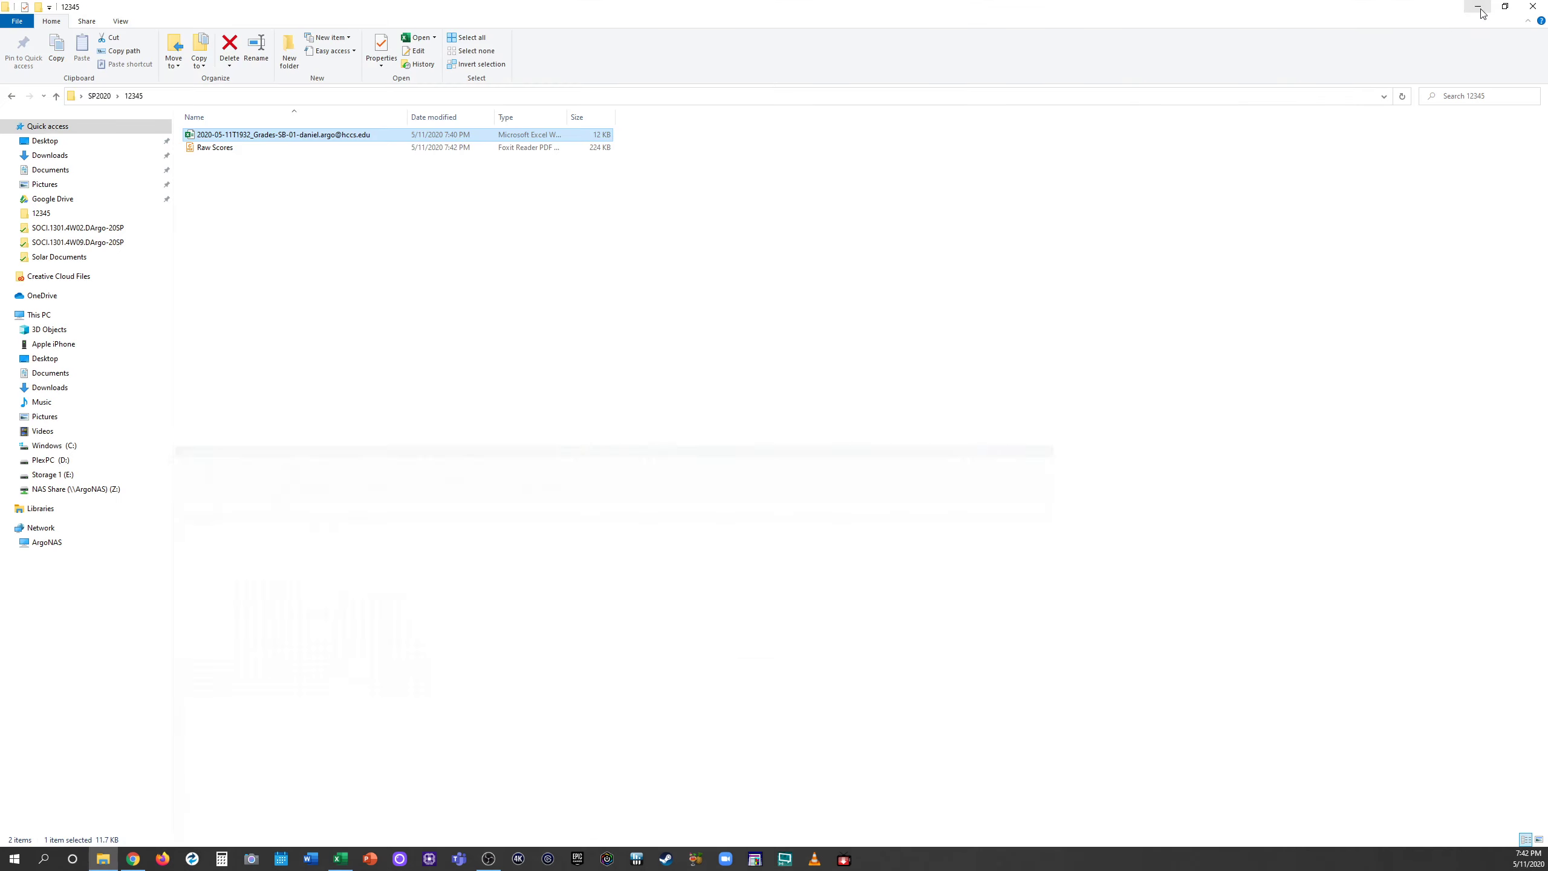
pyautogui.click(296, 185)
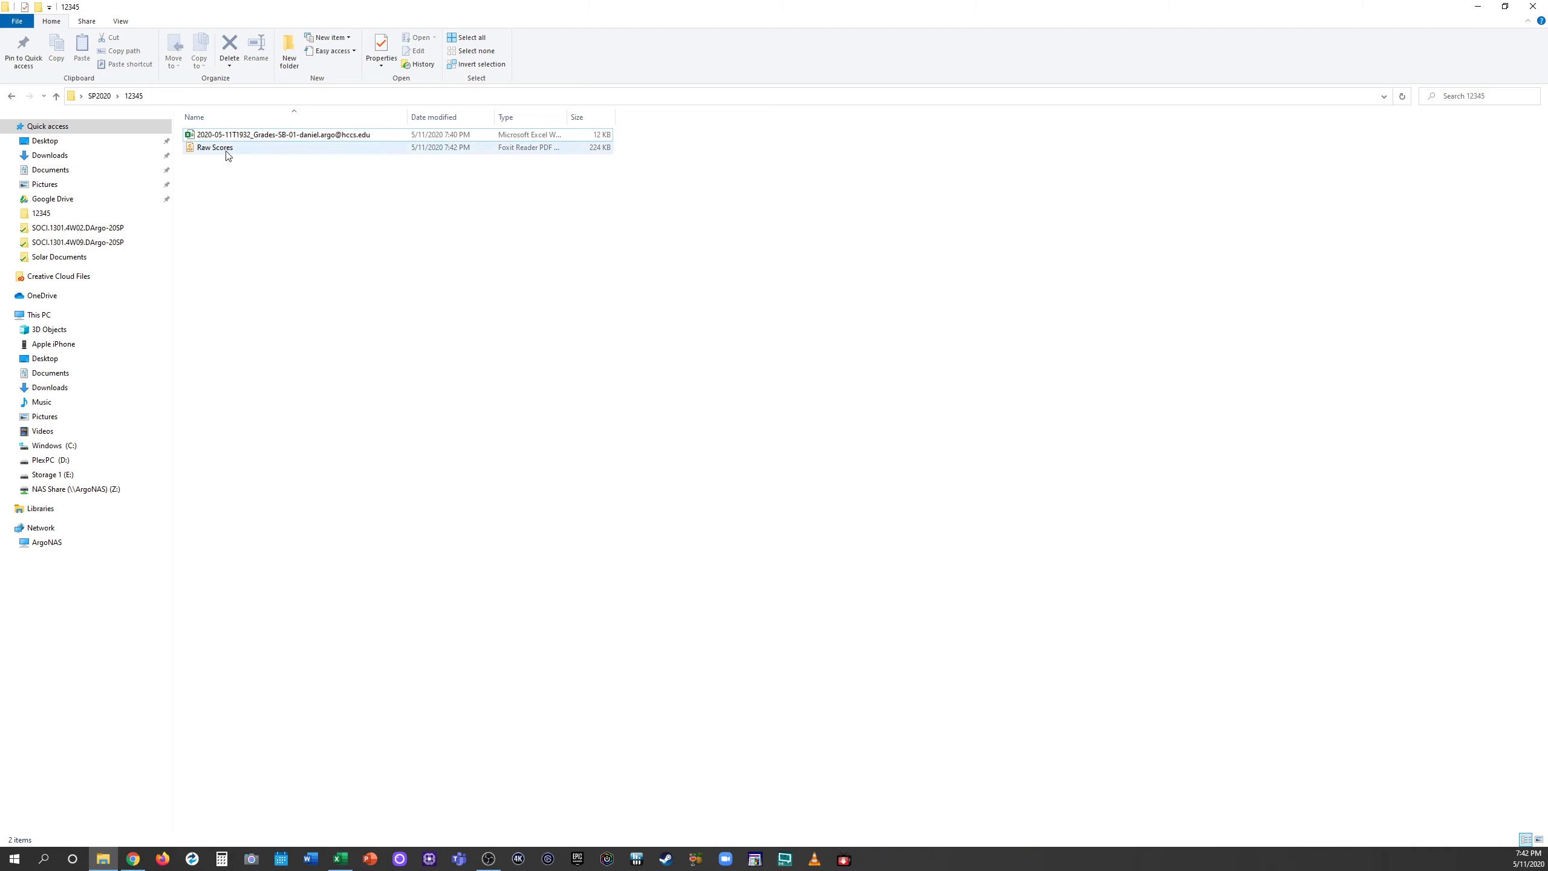
pyautogui.click(344, 136)
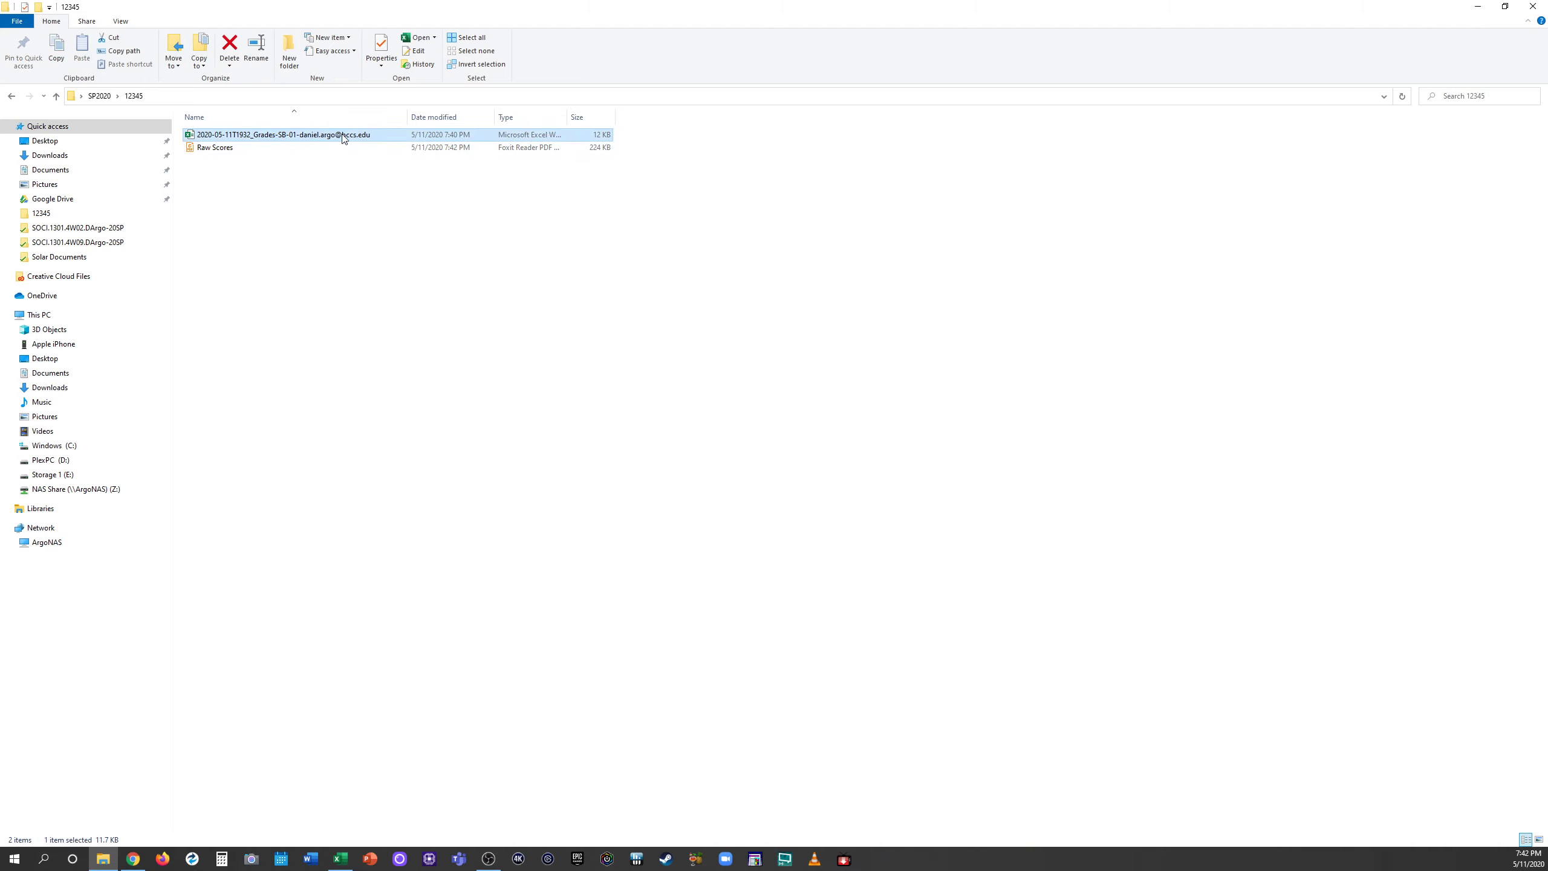
pyautogui.click(207, 148)
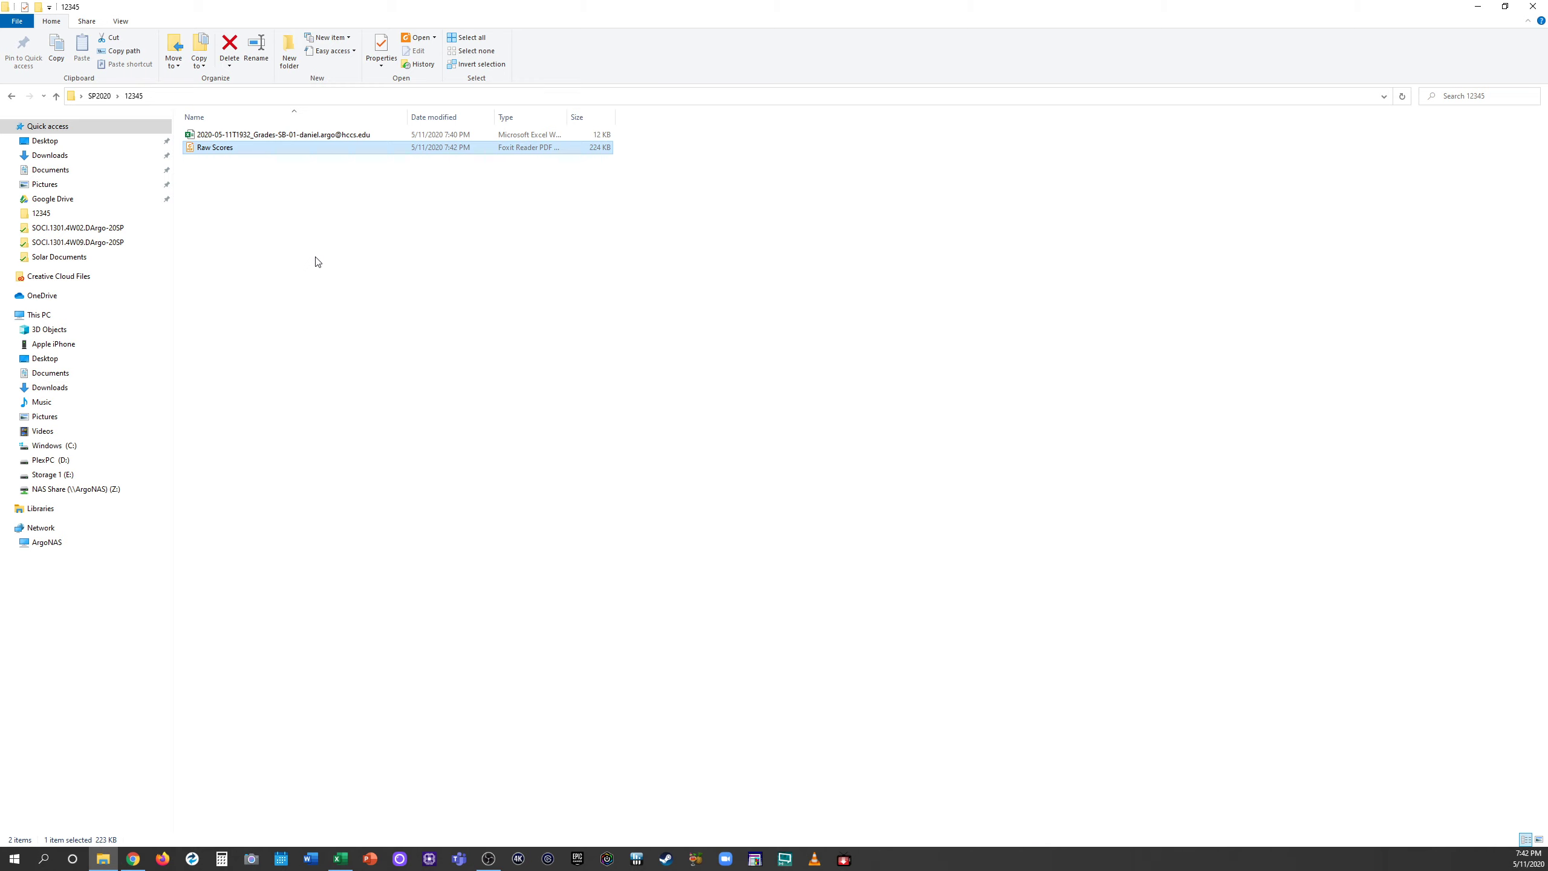
# Step: Open the Raw Scores PDF, view it at 150% zoom without reflow mode, and close it
pyautogui.doubleClick(210, 149)
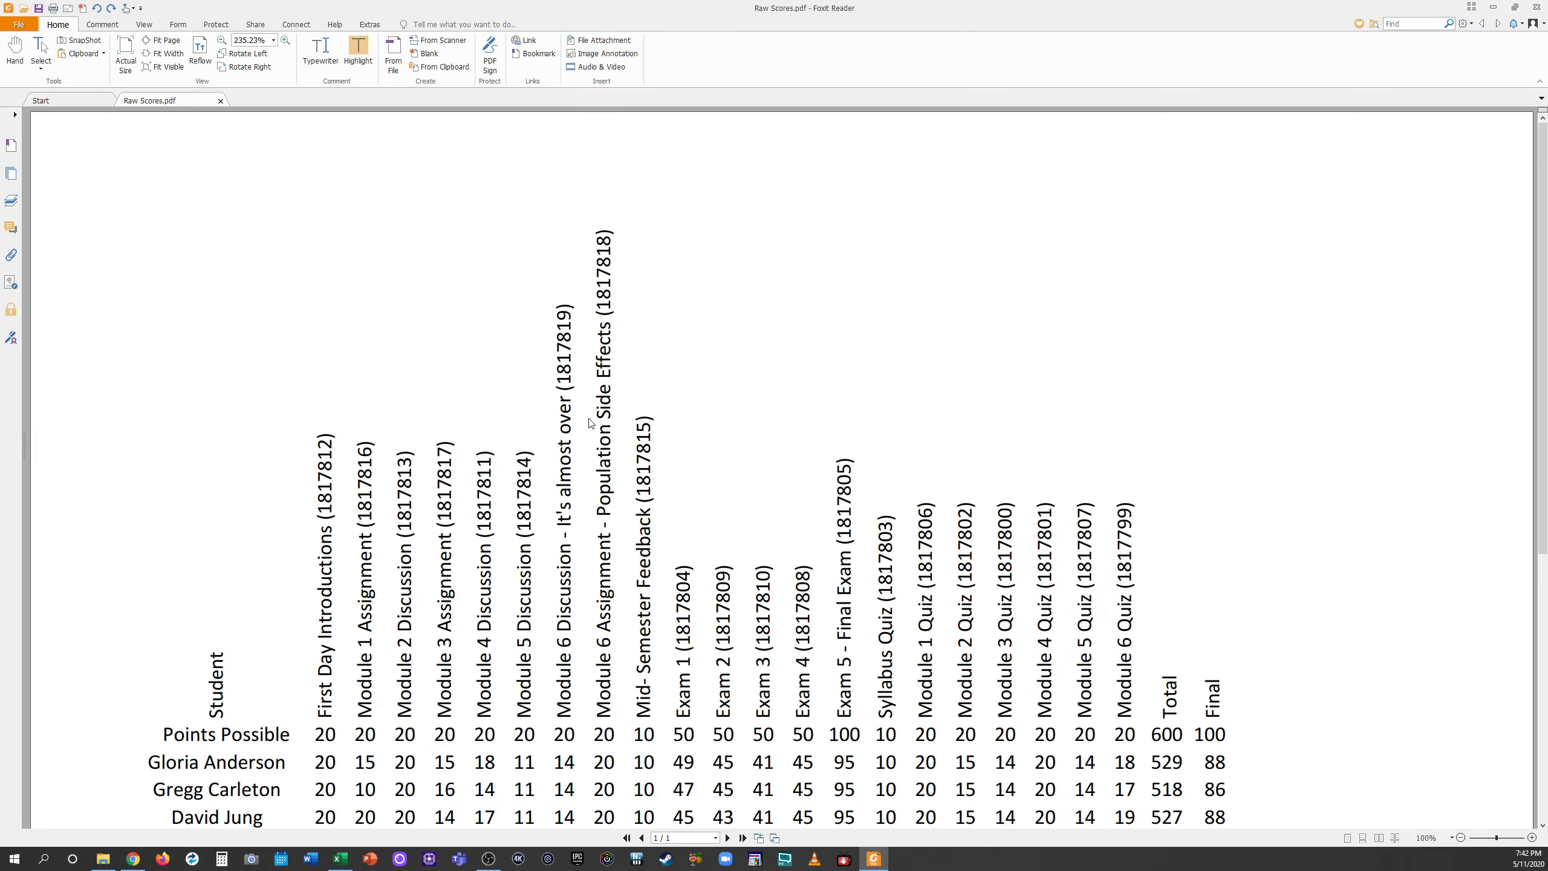
pyautogui.click(200, 53)
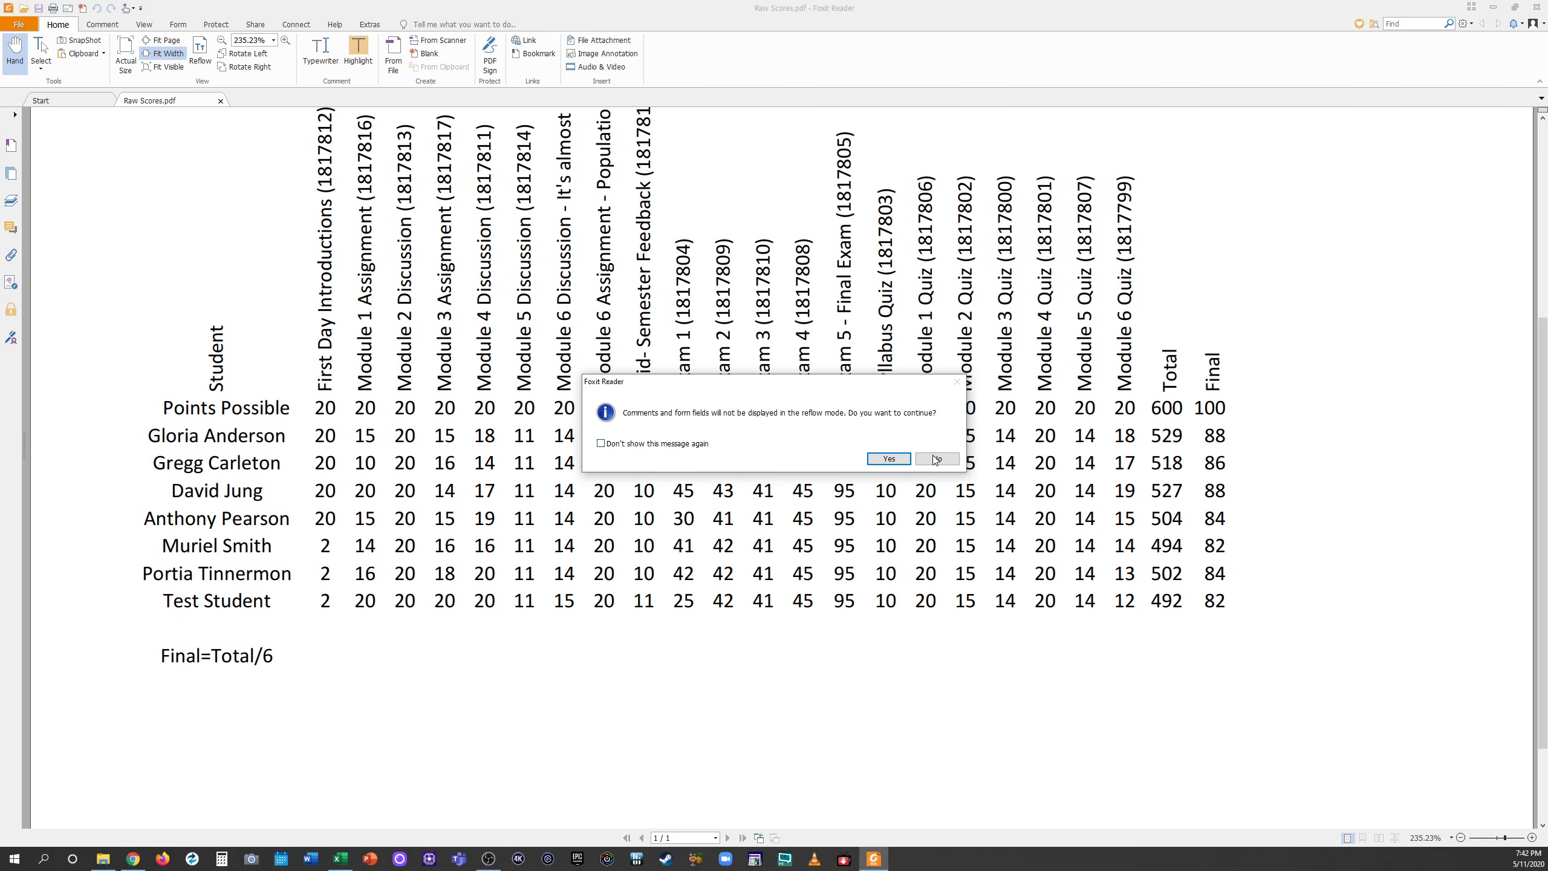
pyautogui.click(937, 457)
pyautogui.click(222, 42)
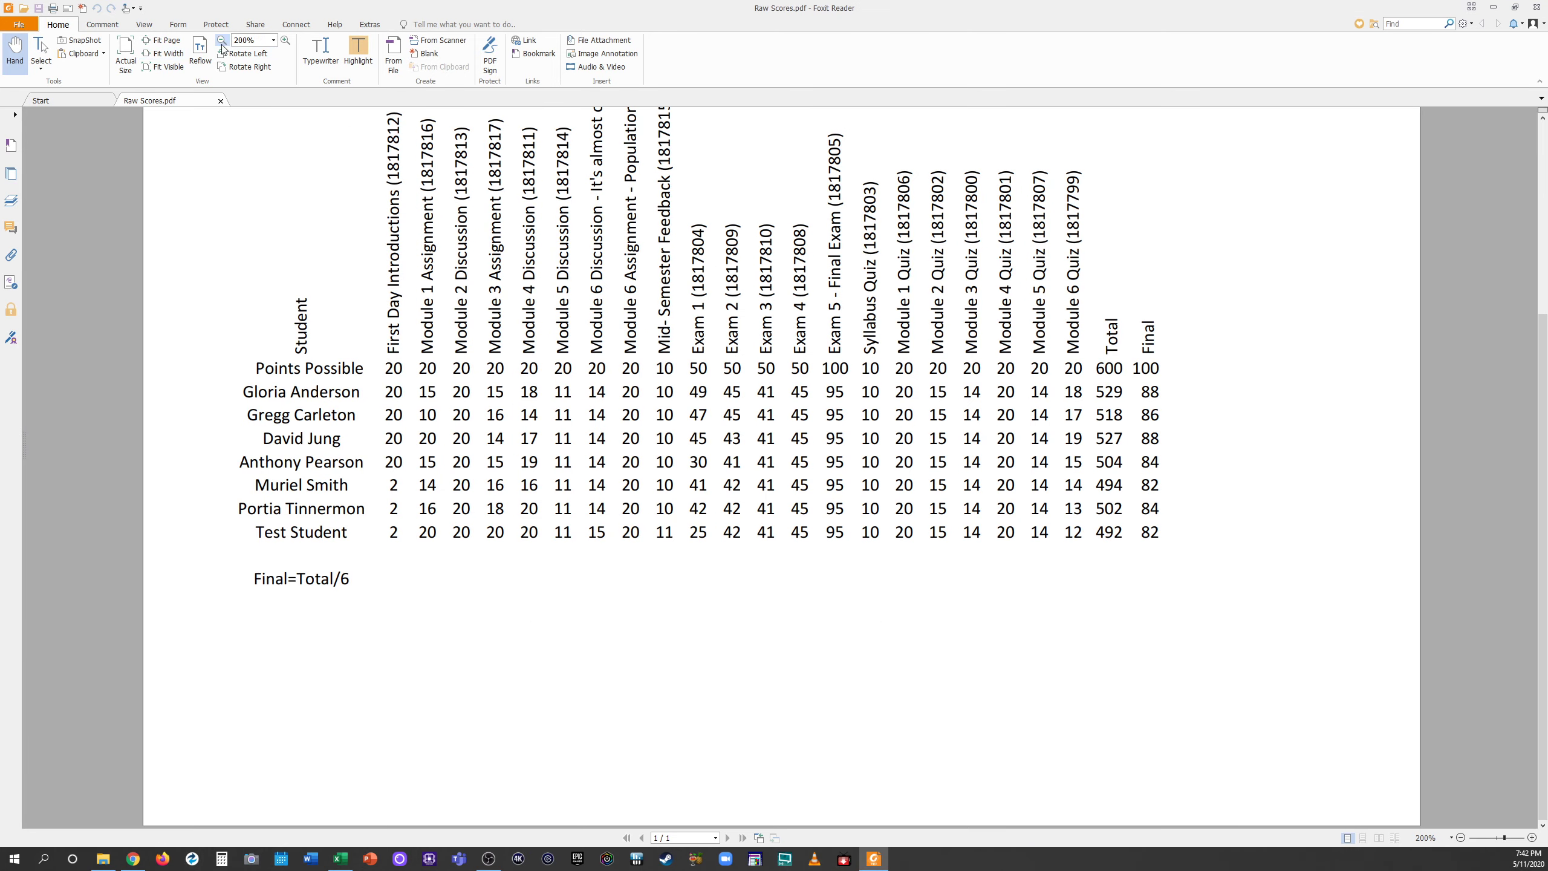
pyautogui.click(222, 42)
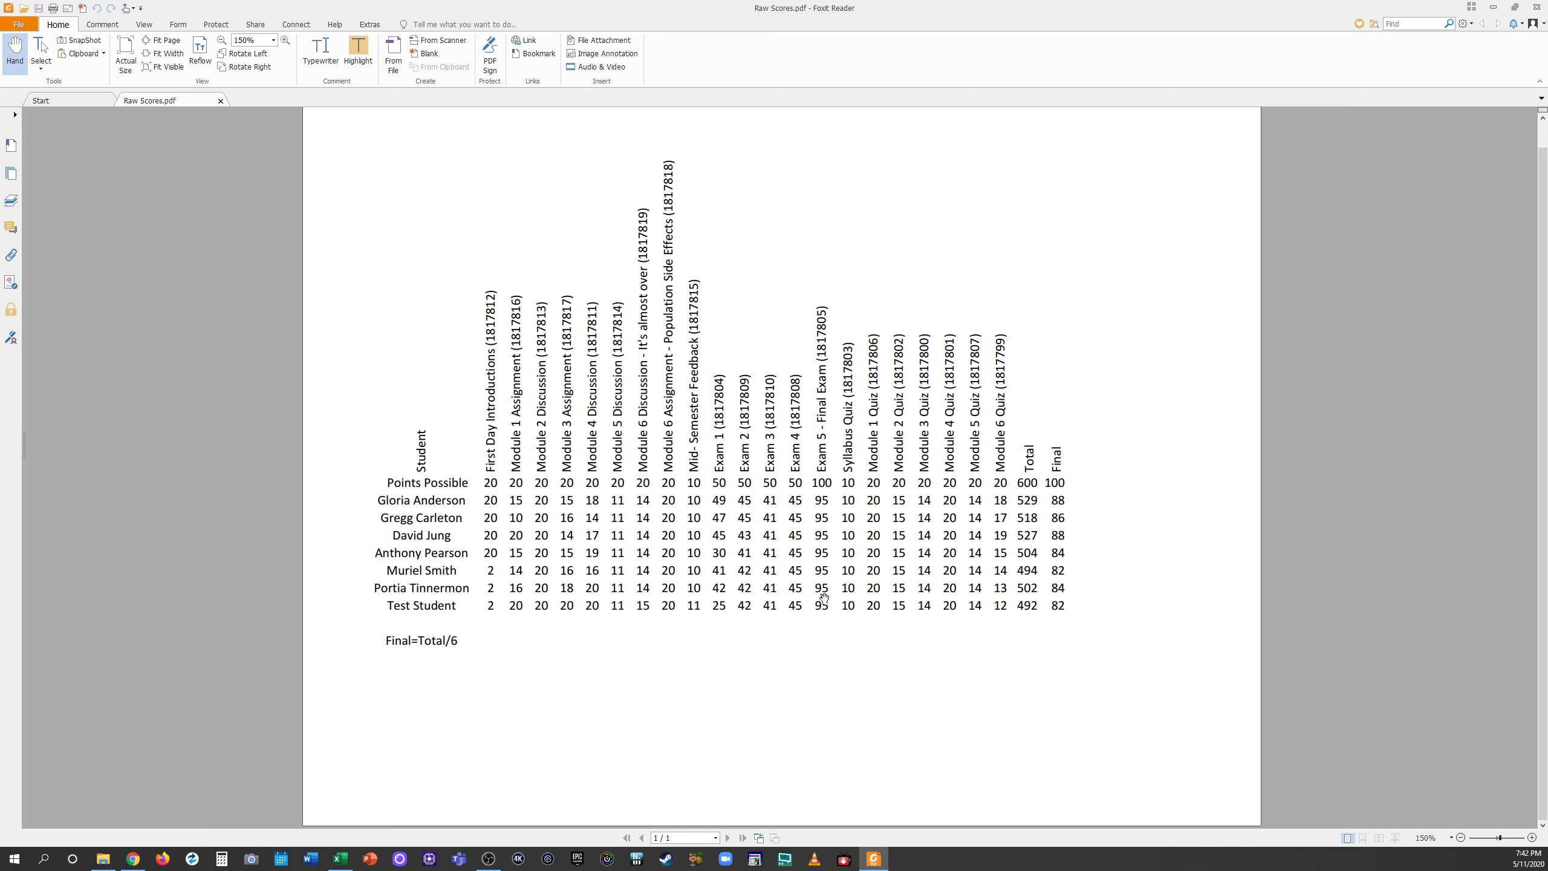
pyautogui.click(1537, 7)
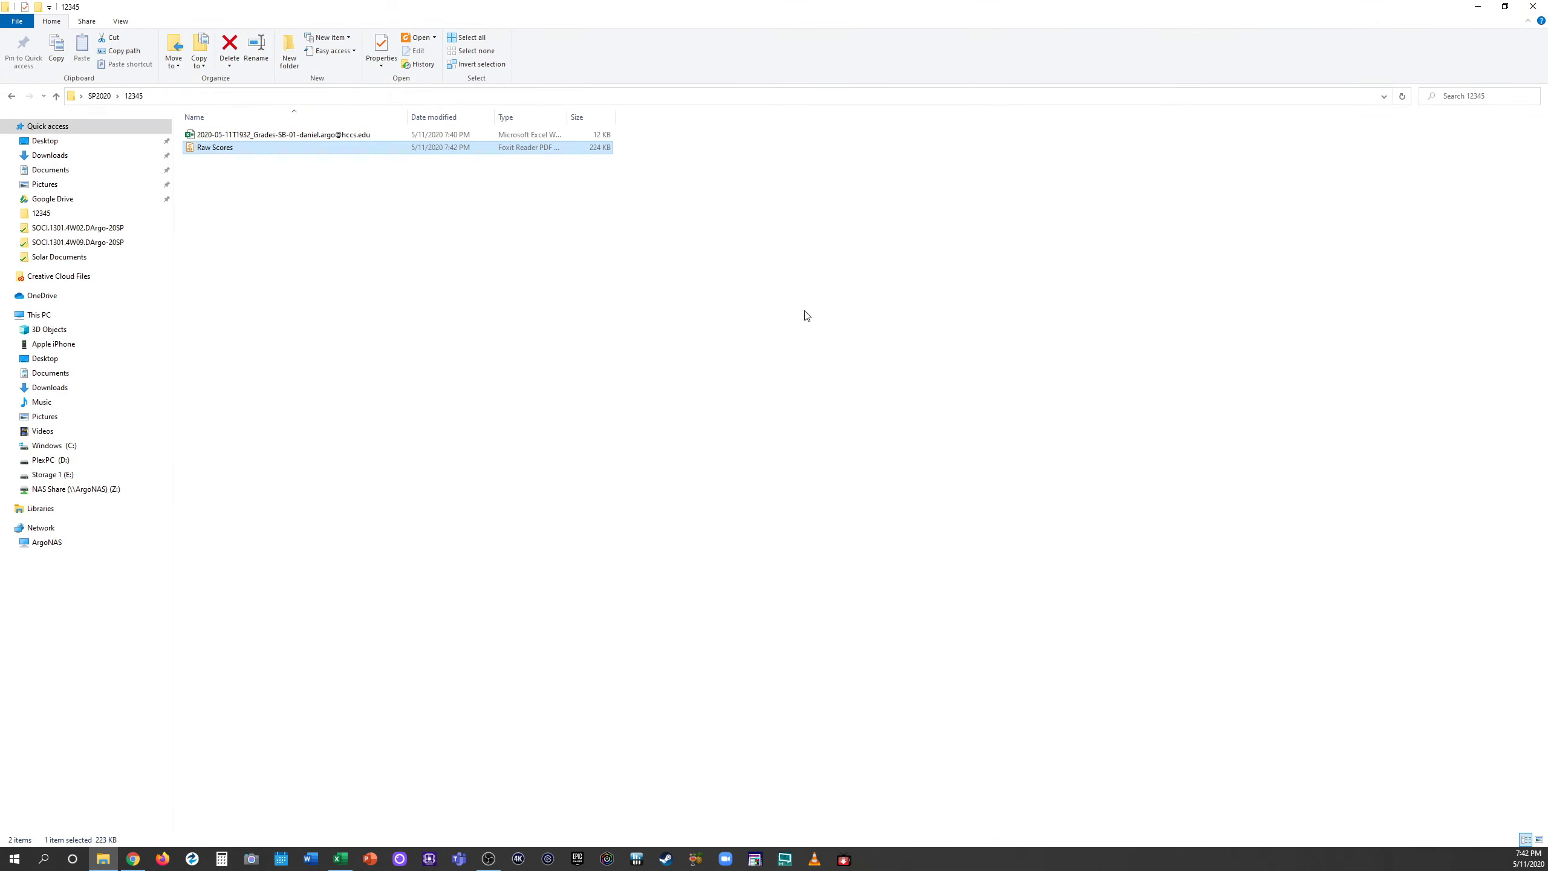
# Step: Close File Explorer, switch to Chrome, sign back in to the expired PeopleSoft session and open the Faculty Center's My Schedule
pyautogui.click(1533, 7)
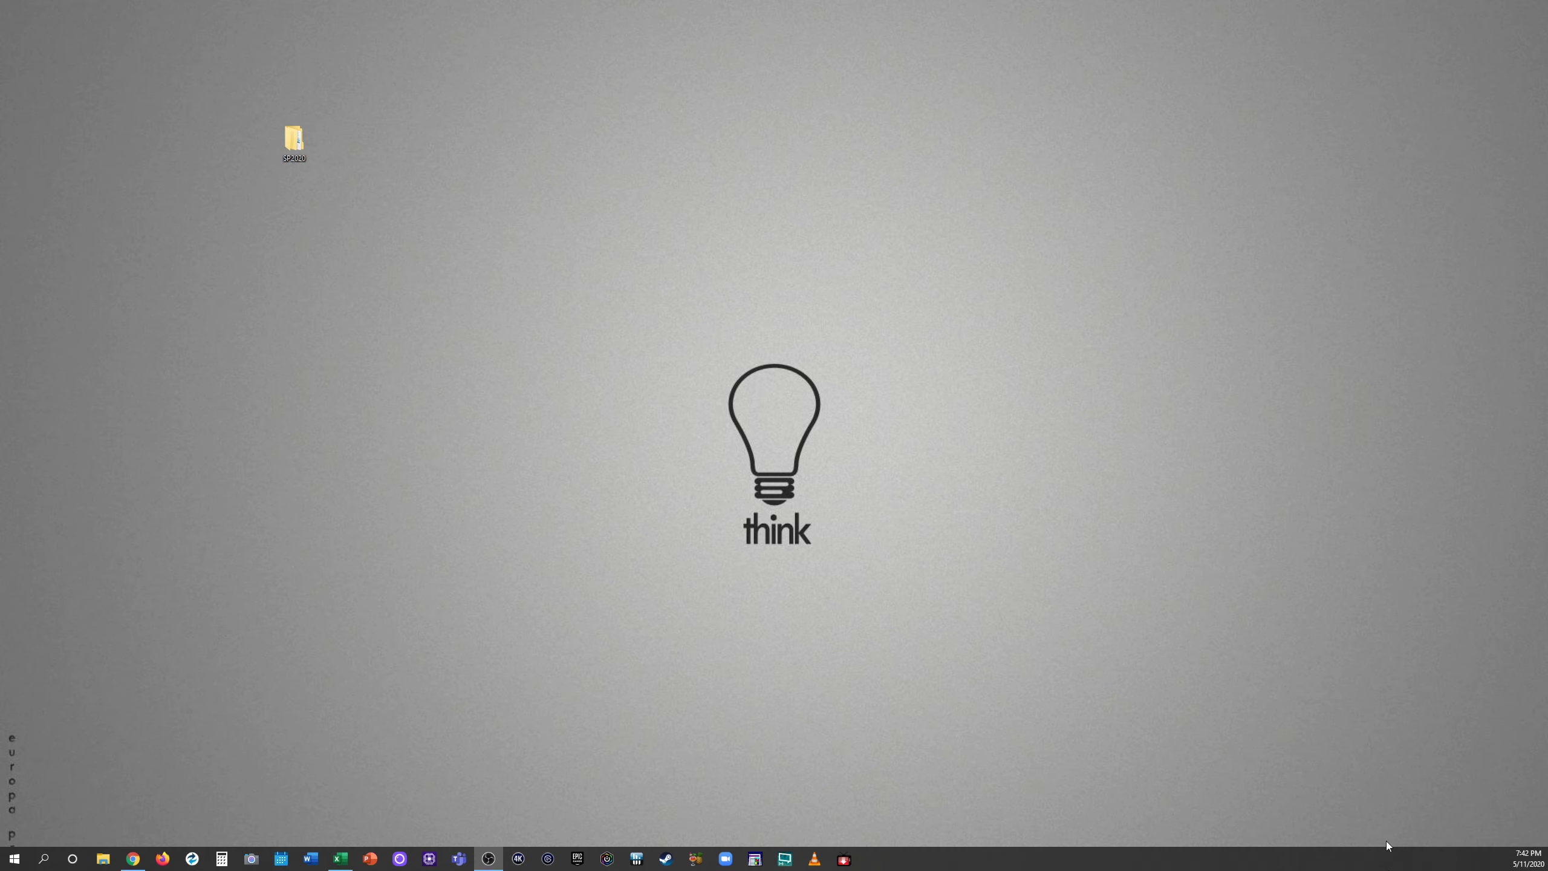
pyautogui.click(133, 859)
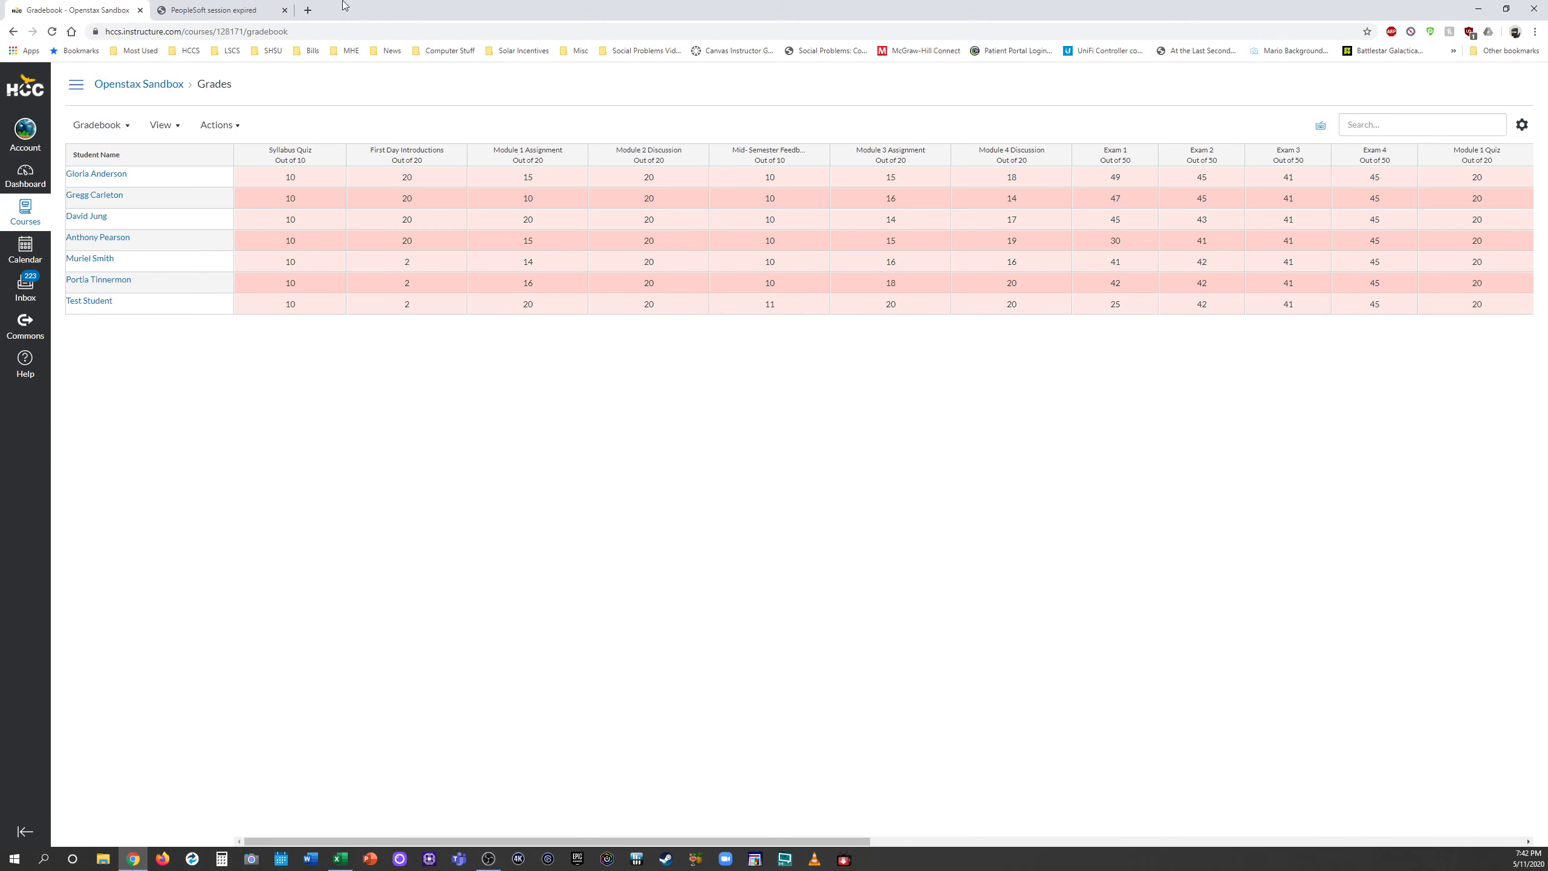
pyautogui.click(215, 10)
pyautogui.click(808, 239)
pyautogui.click(790, 389)
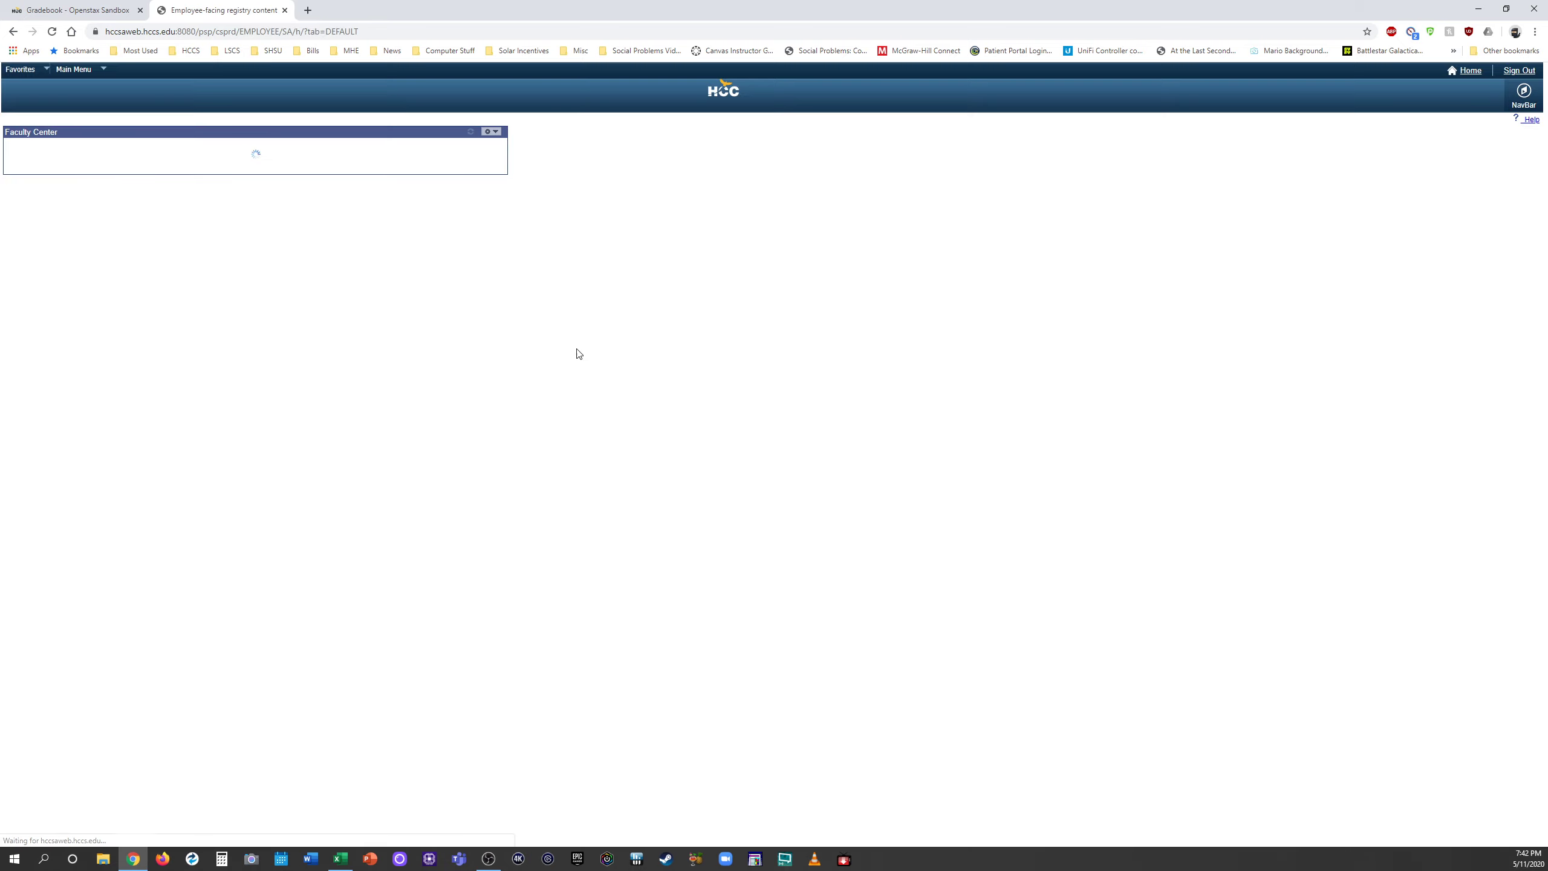
pyautogui.click(36, 158)
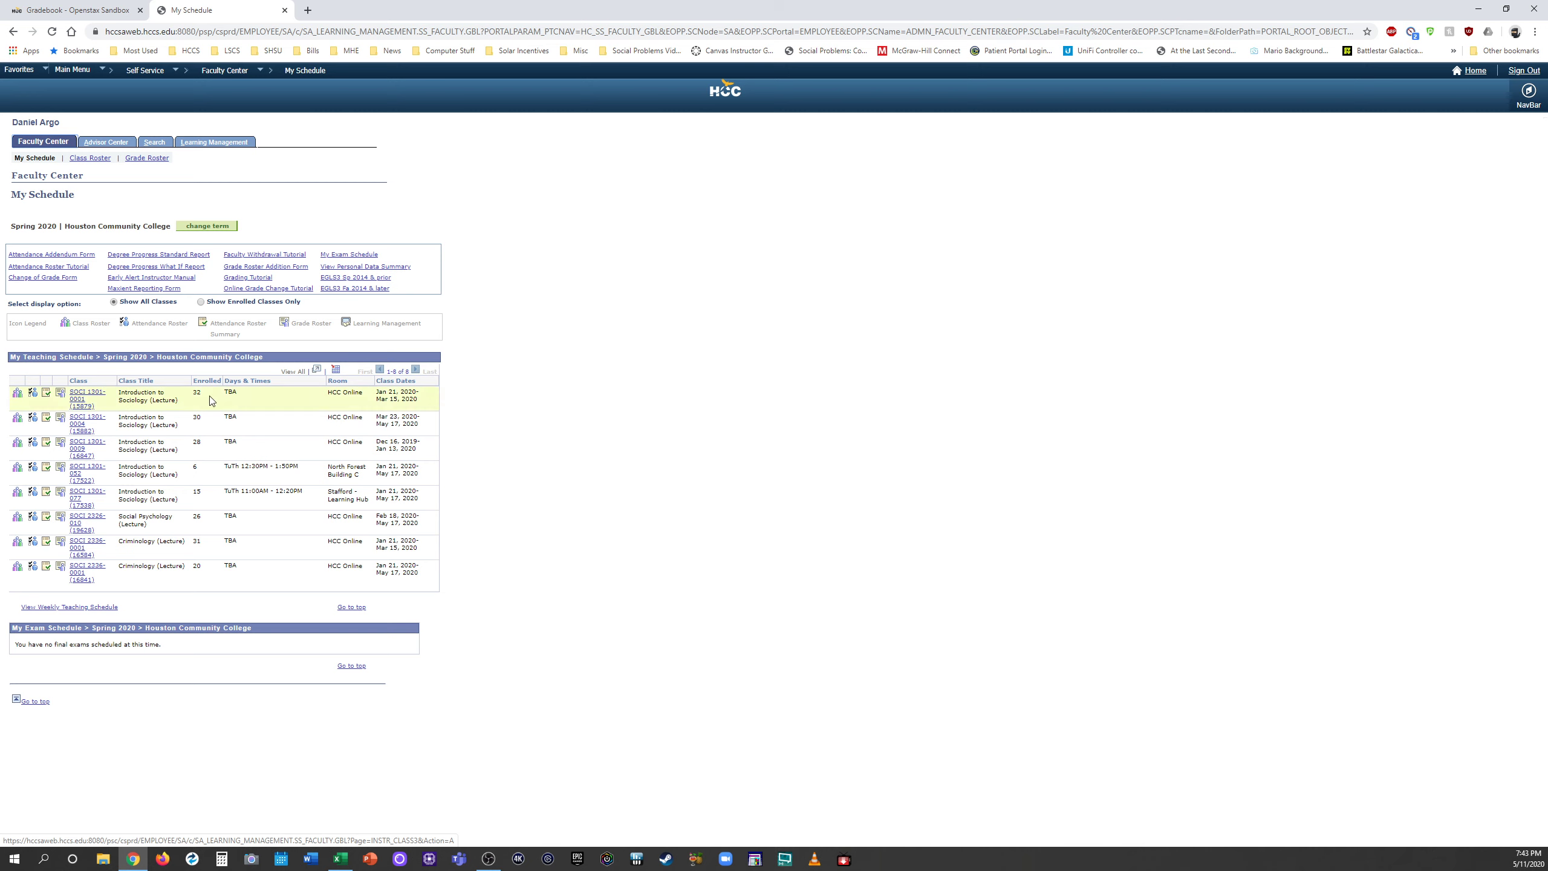
# Step: Request the emailed attendance roster and grade sheet for the TuTh 12:30PM Introduction to Sociology class, and minimize Chrome
pyautogui.click(46, 468)
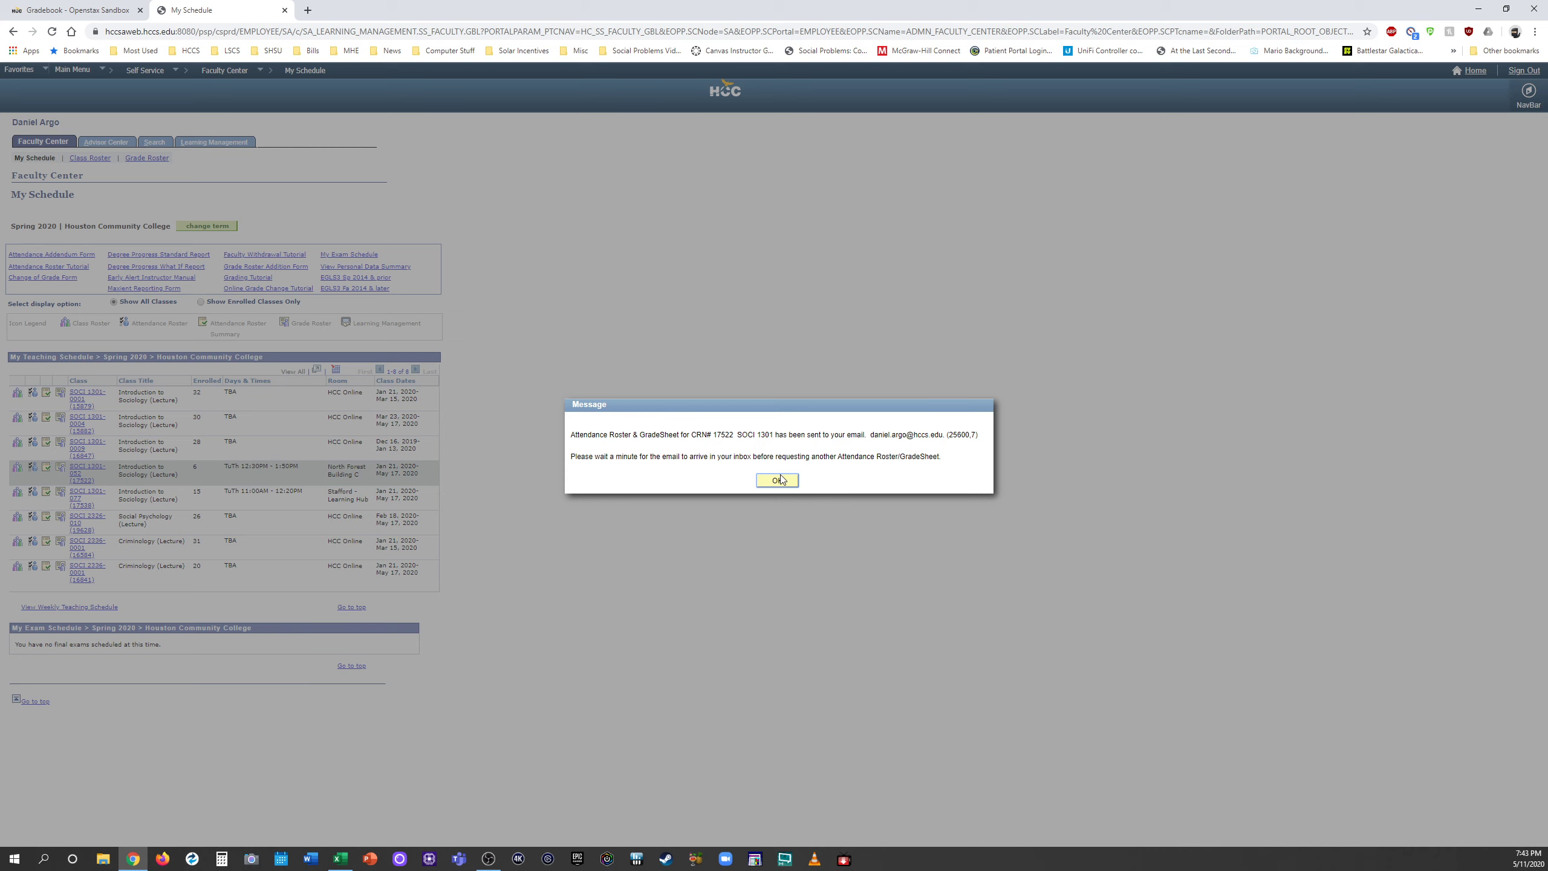
pyautogui.click(775, 483)
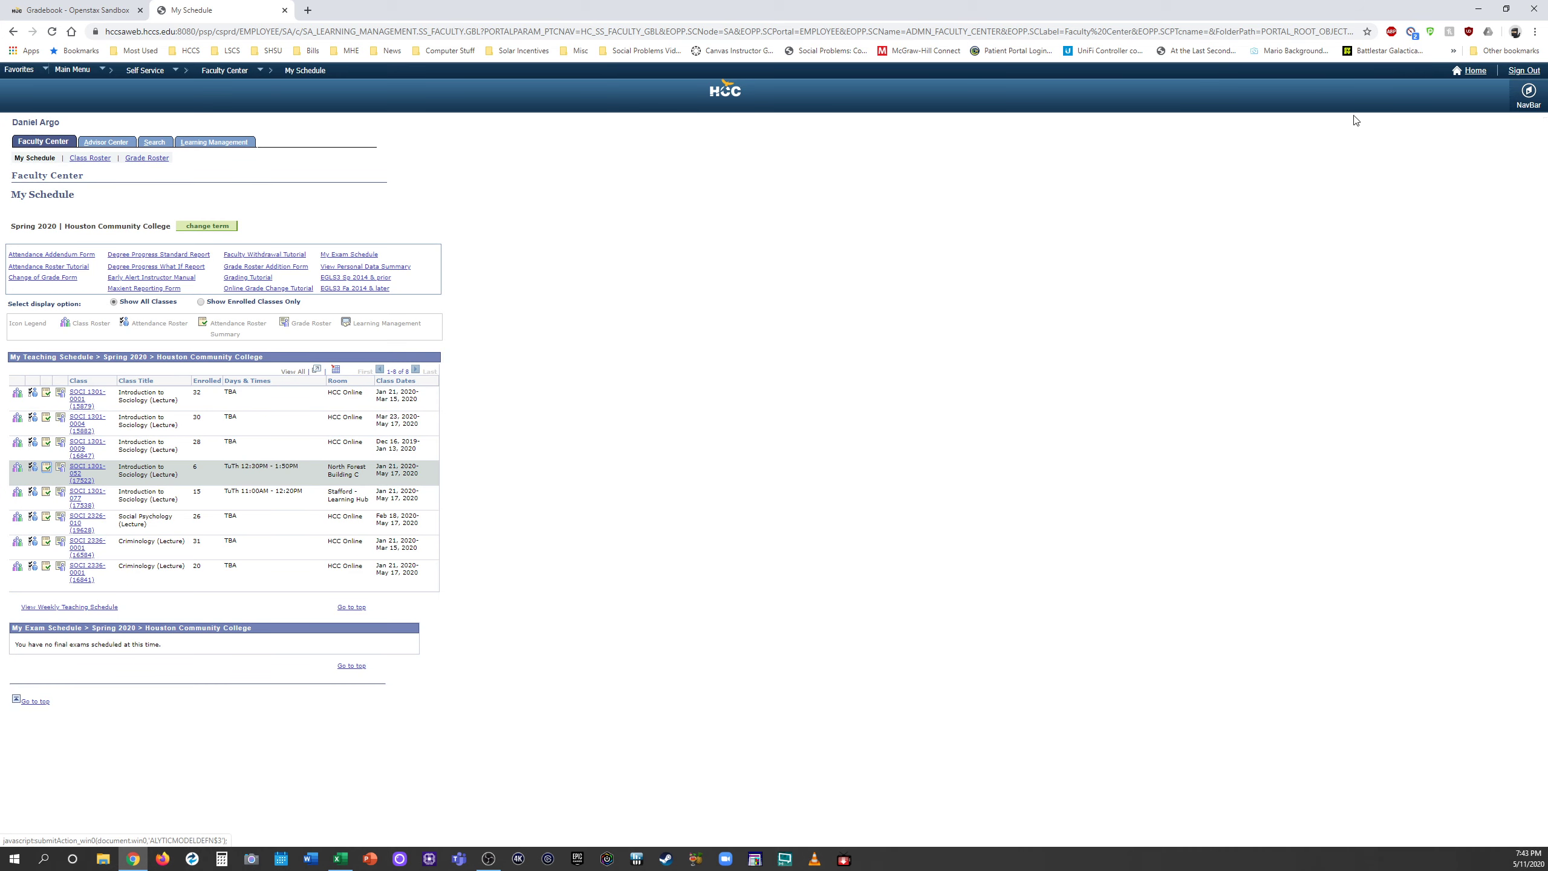
pyautogui.click(1479, 10)
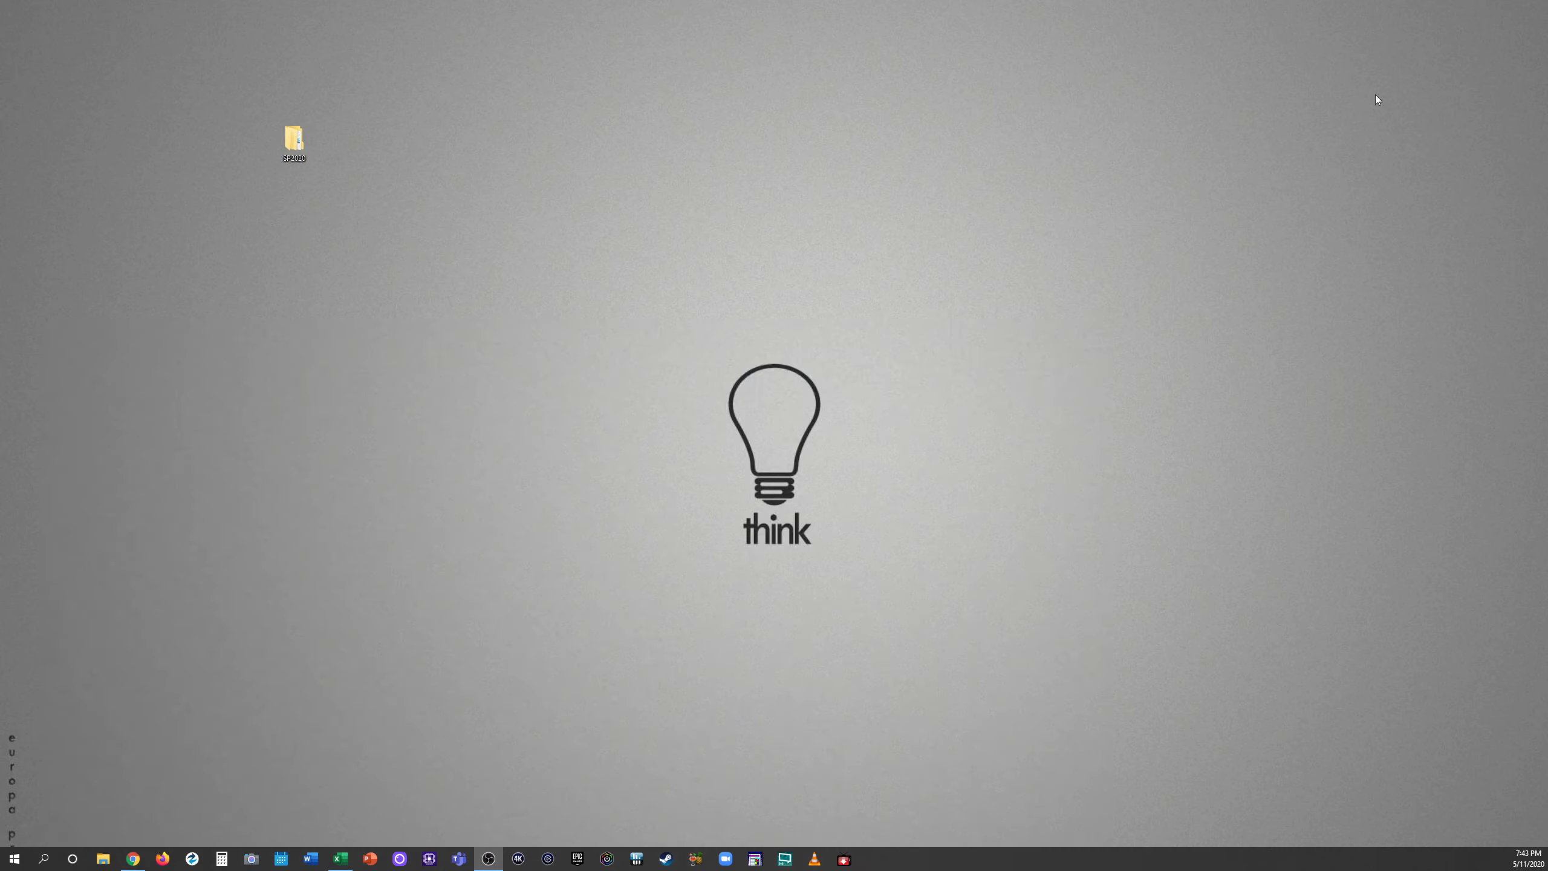
# Step: Review the files in the desktop's SP2020 > 12345 folder and in Downloads, and close File Explorer
pyautogui.doubleClick(314, 144)
pyautogui.click(210, 138)
pyautogui.doubleClick(210, 138)
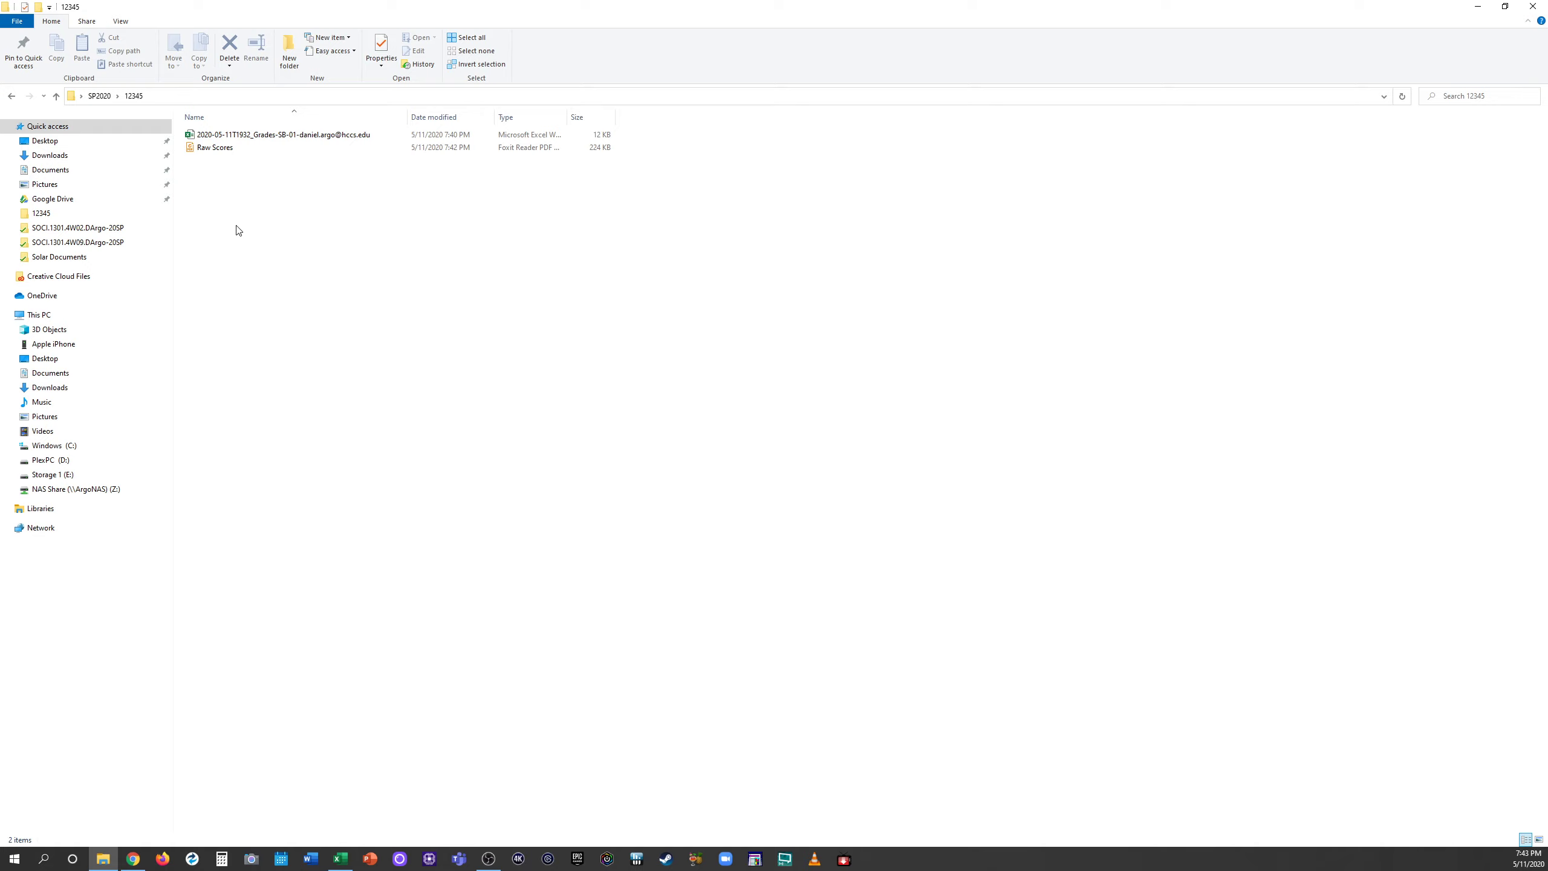
pyautogui.click(67, 156)
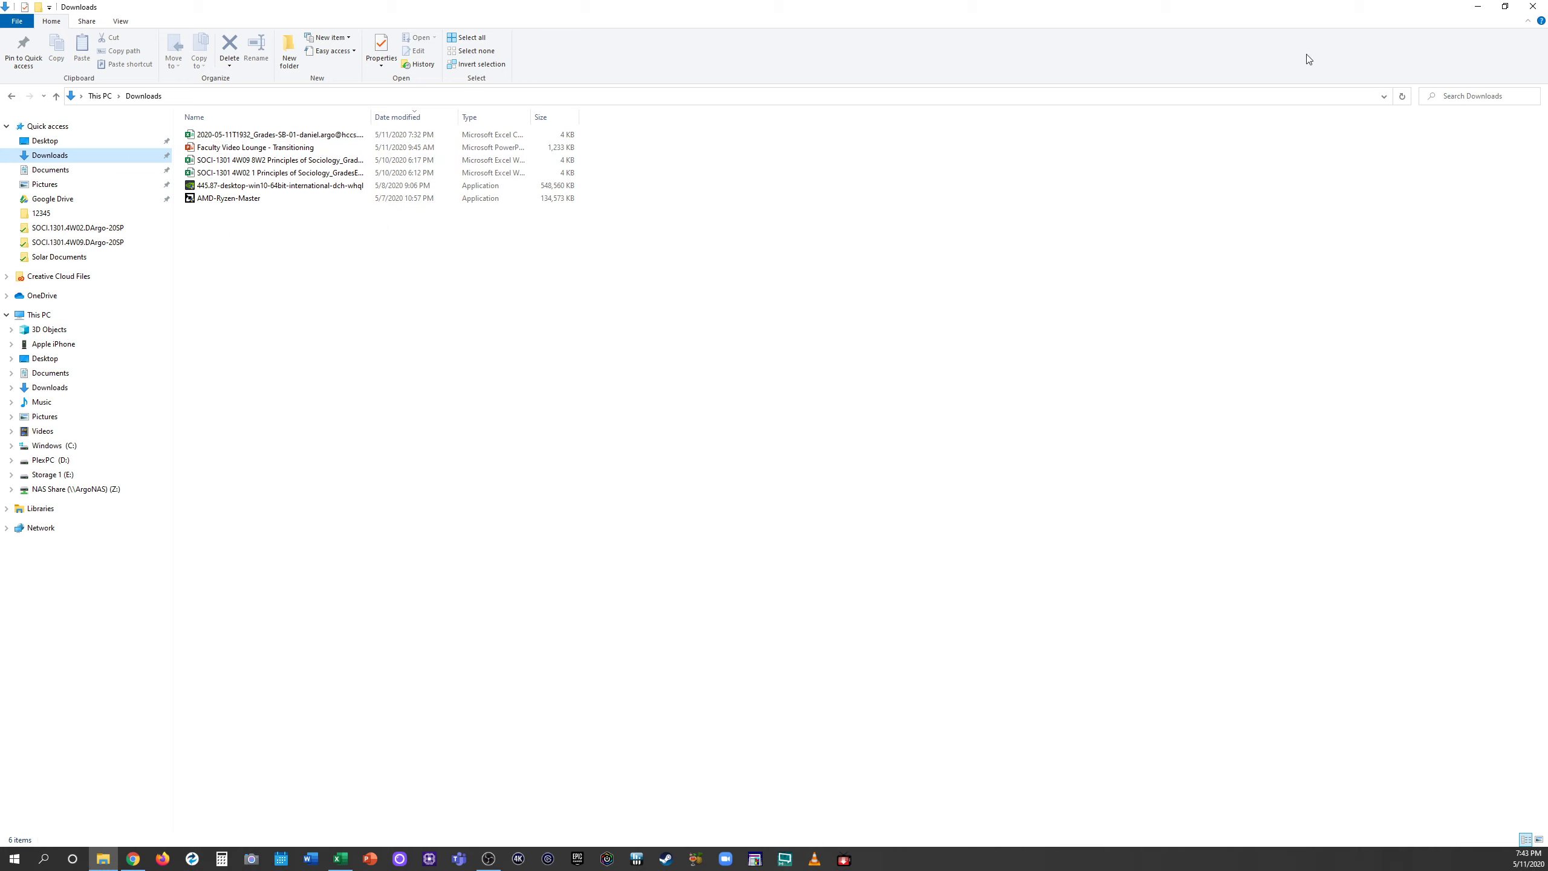
pyautogui.click(1532, 8)
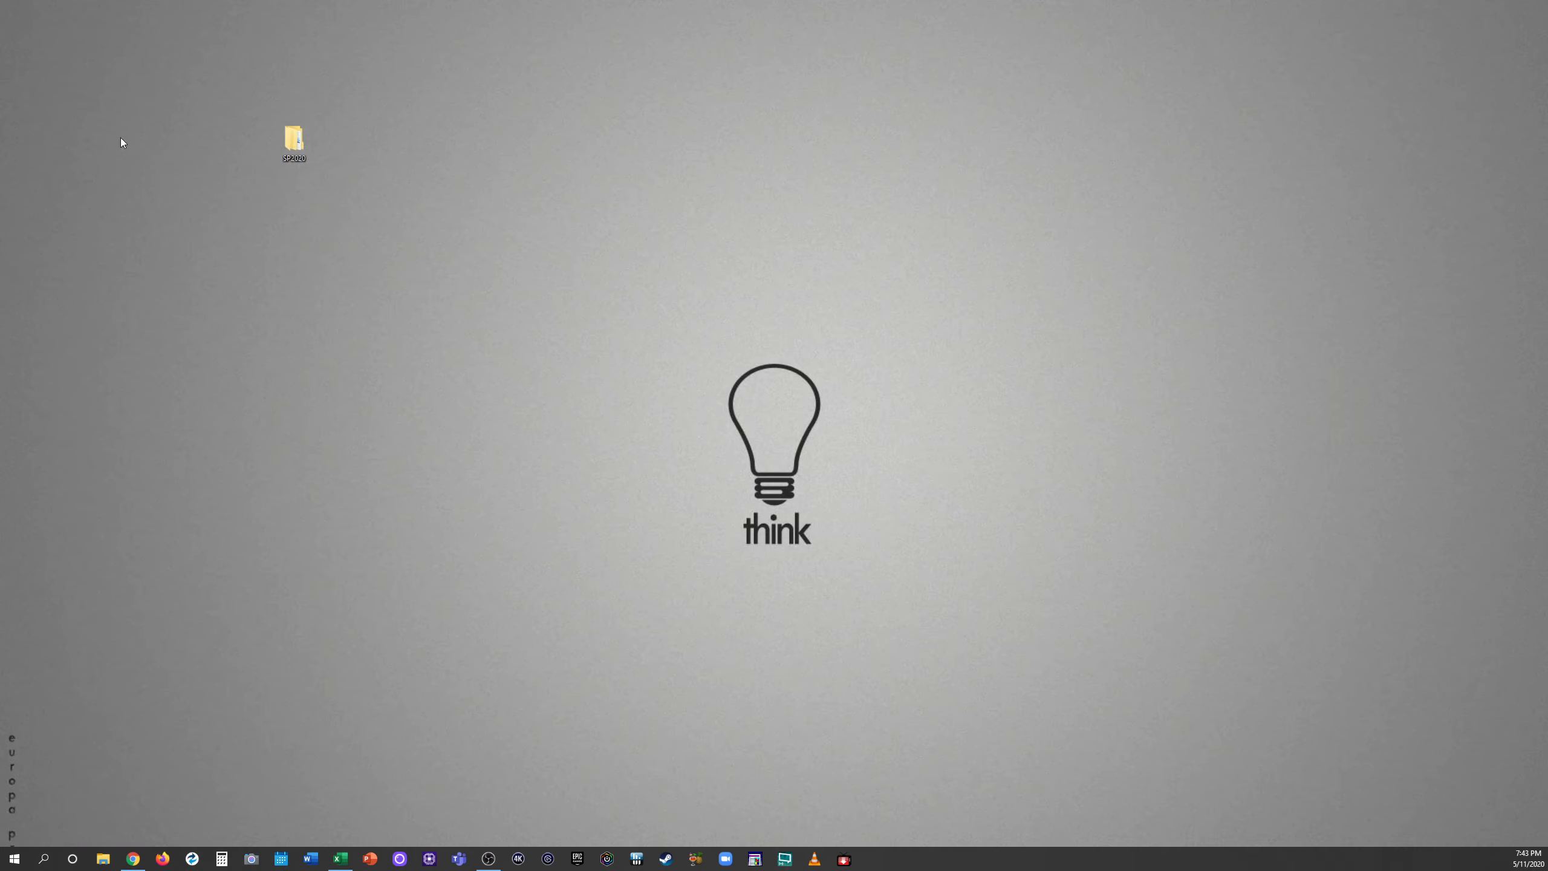
# Step: Revisit the Canvas gradebook and the PeopleSoft My Schedule page in Chrome, and minimize the browser
pyautogui.click(133, 859)
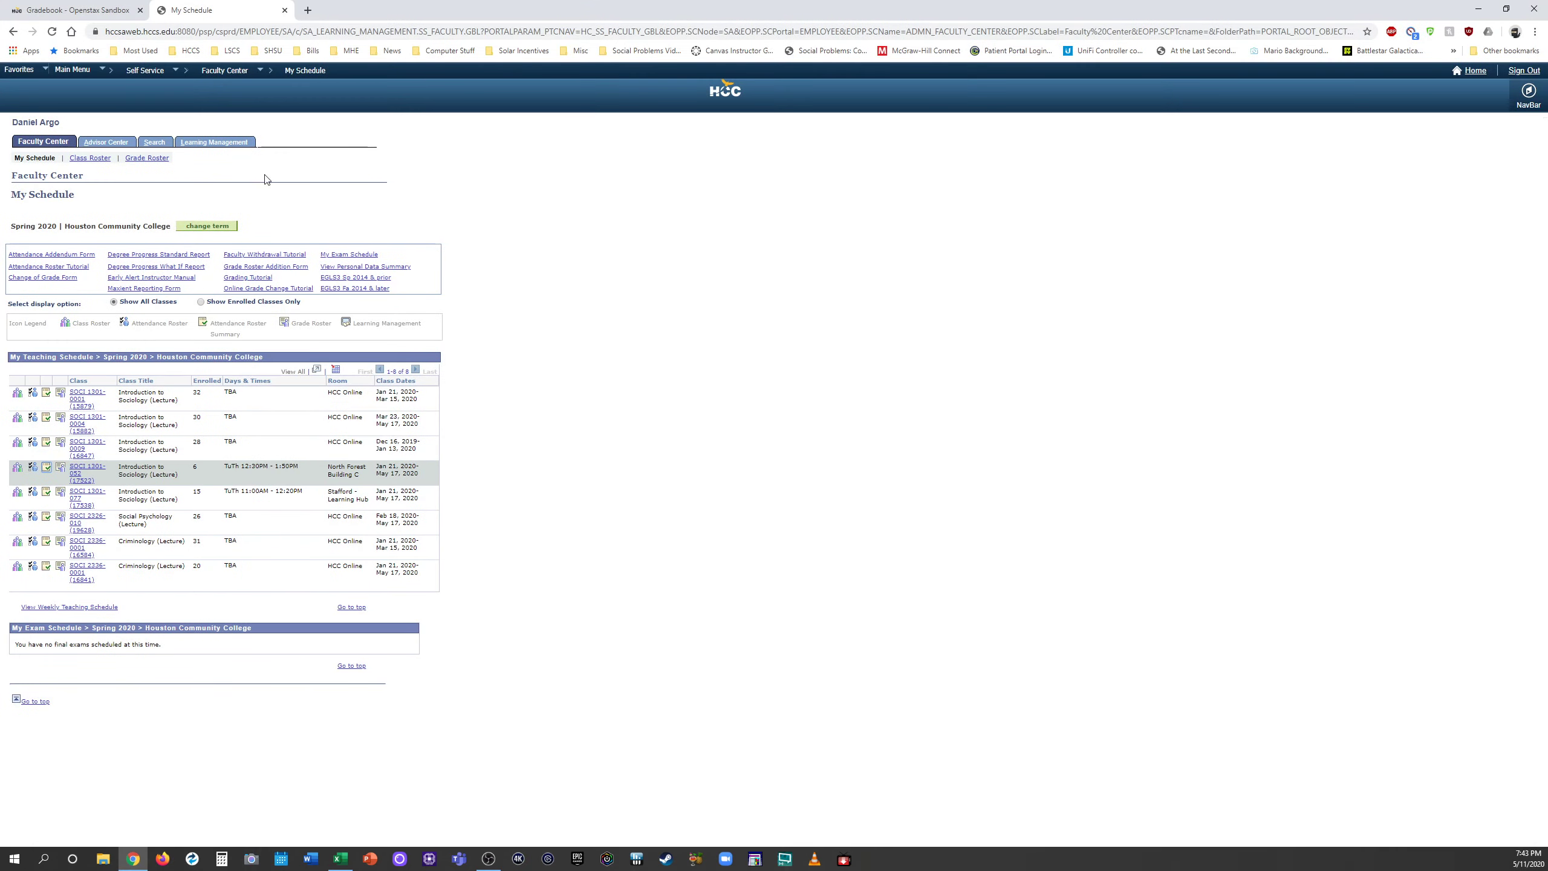
pyautogui.click(79, 10)
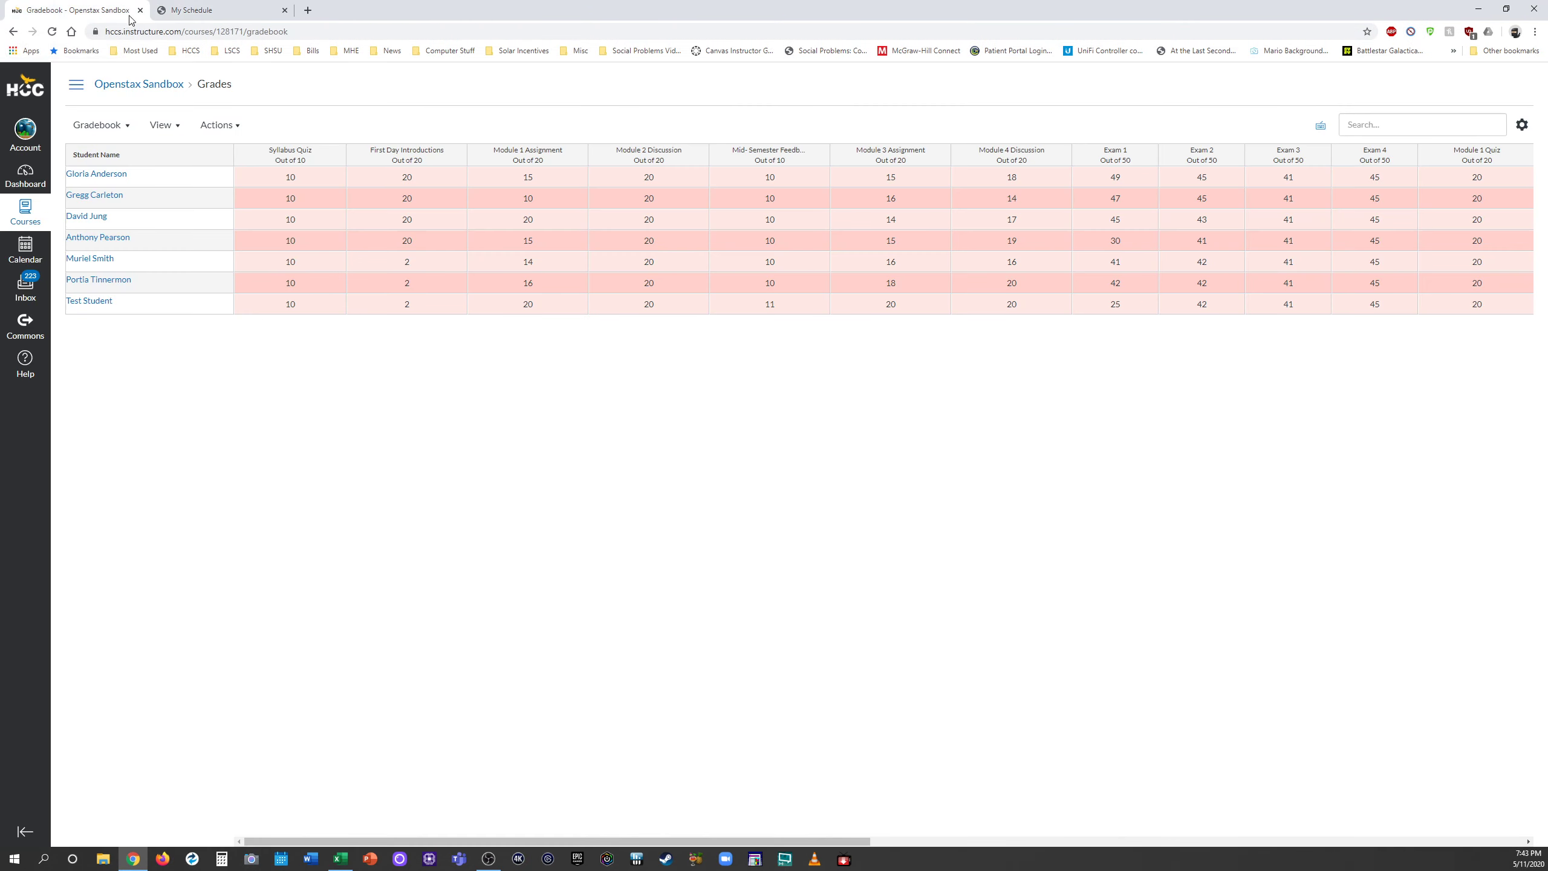
pyautogui.click(212, 13)
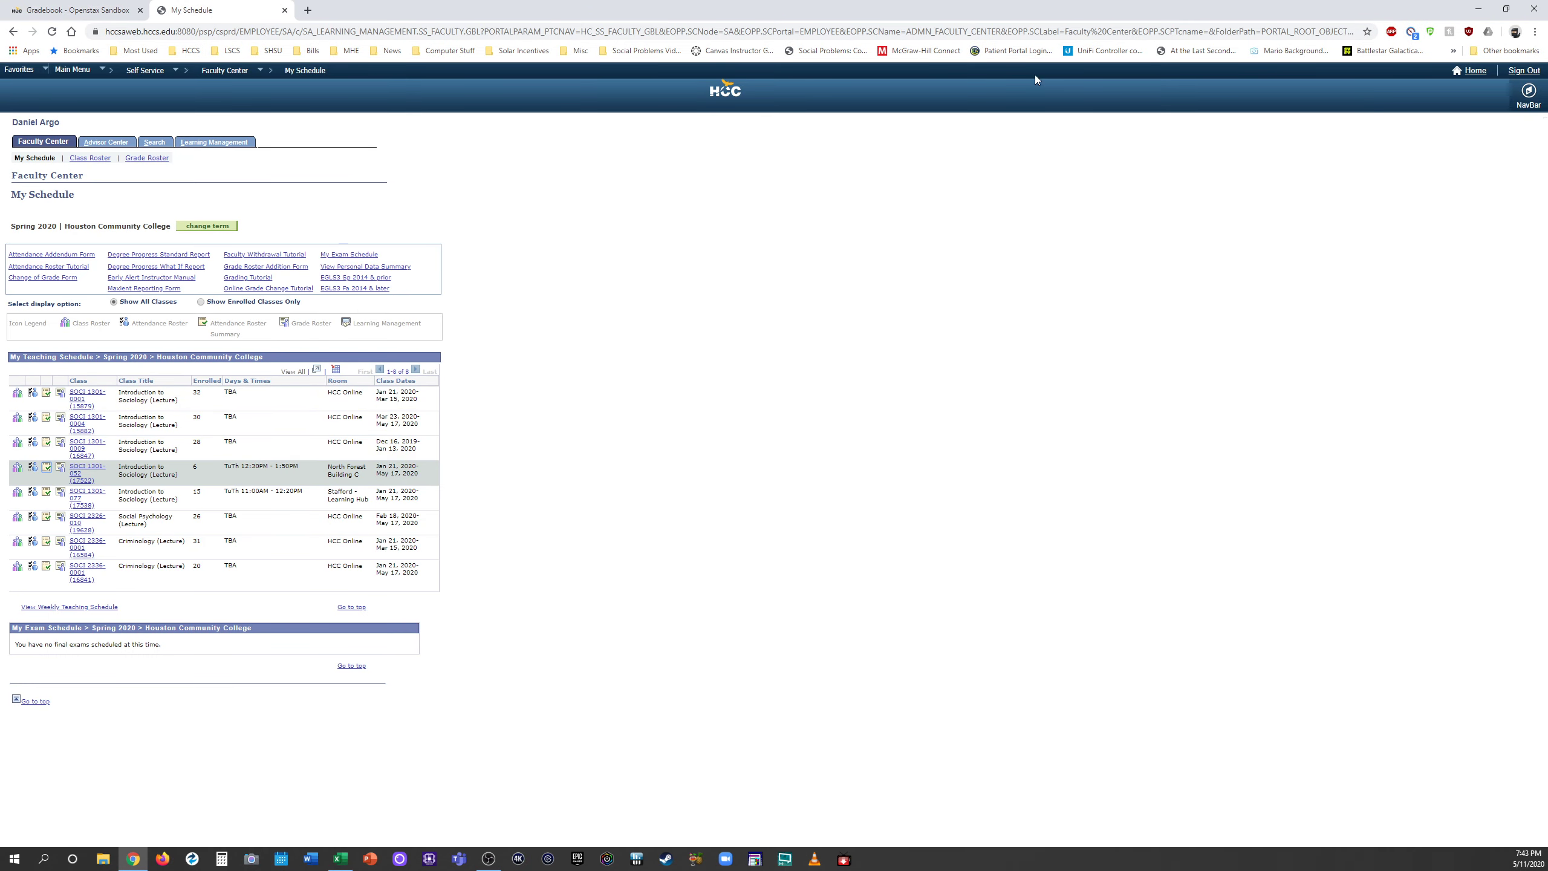
pyautogui.click(1478, 9)
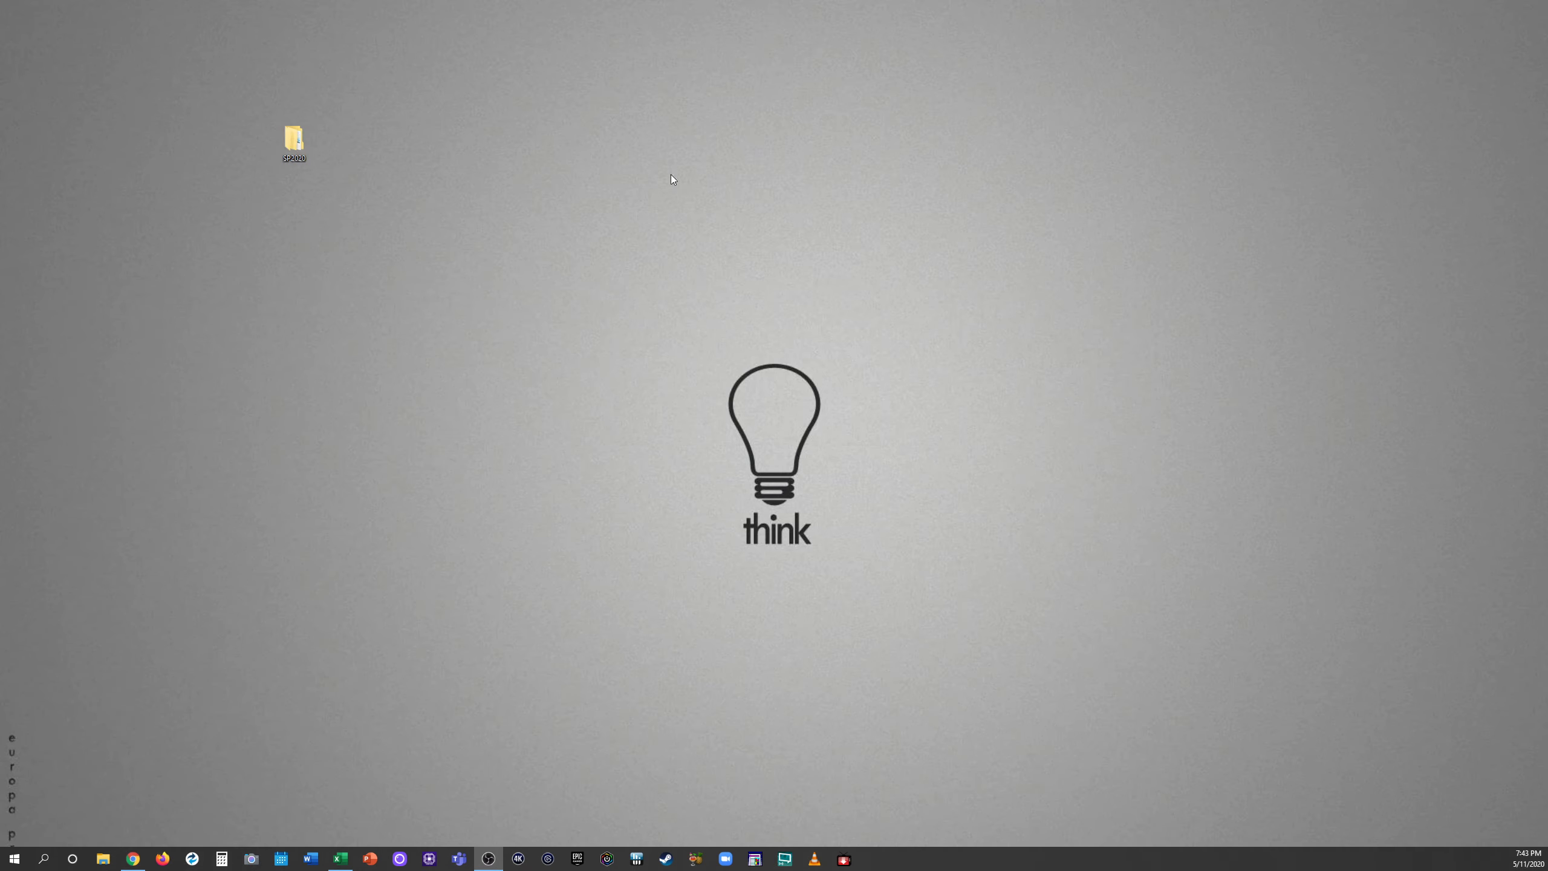
# Step: Delete the 67890 folder from the desktop's SP2020 folder and go up to the Desktop folder to view SP2020's details
pyautogui.doubleClick(291, 142)
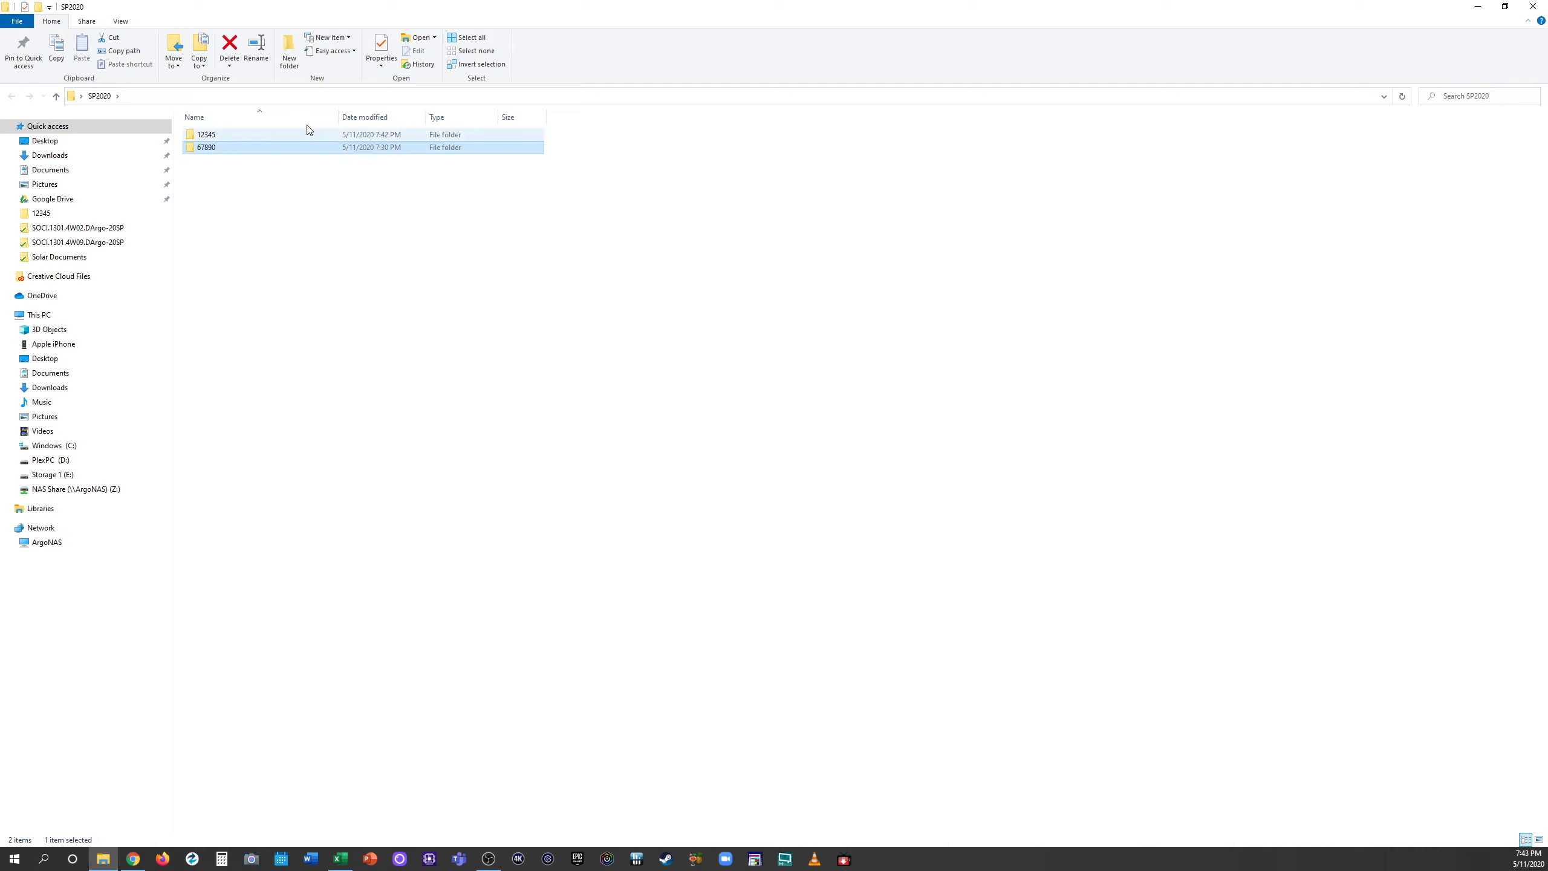
pyautogui.click(230, 49)
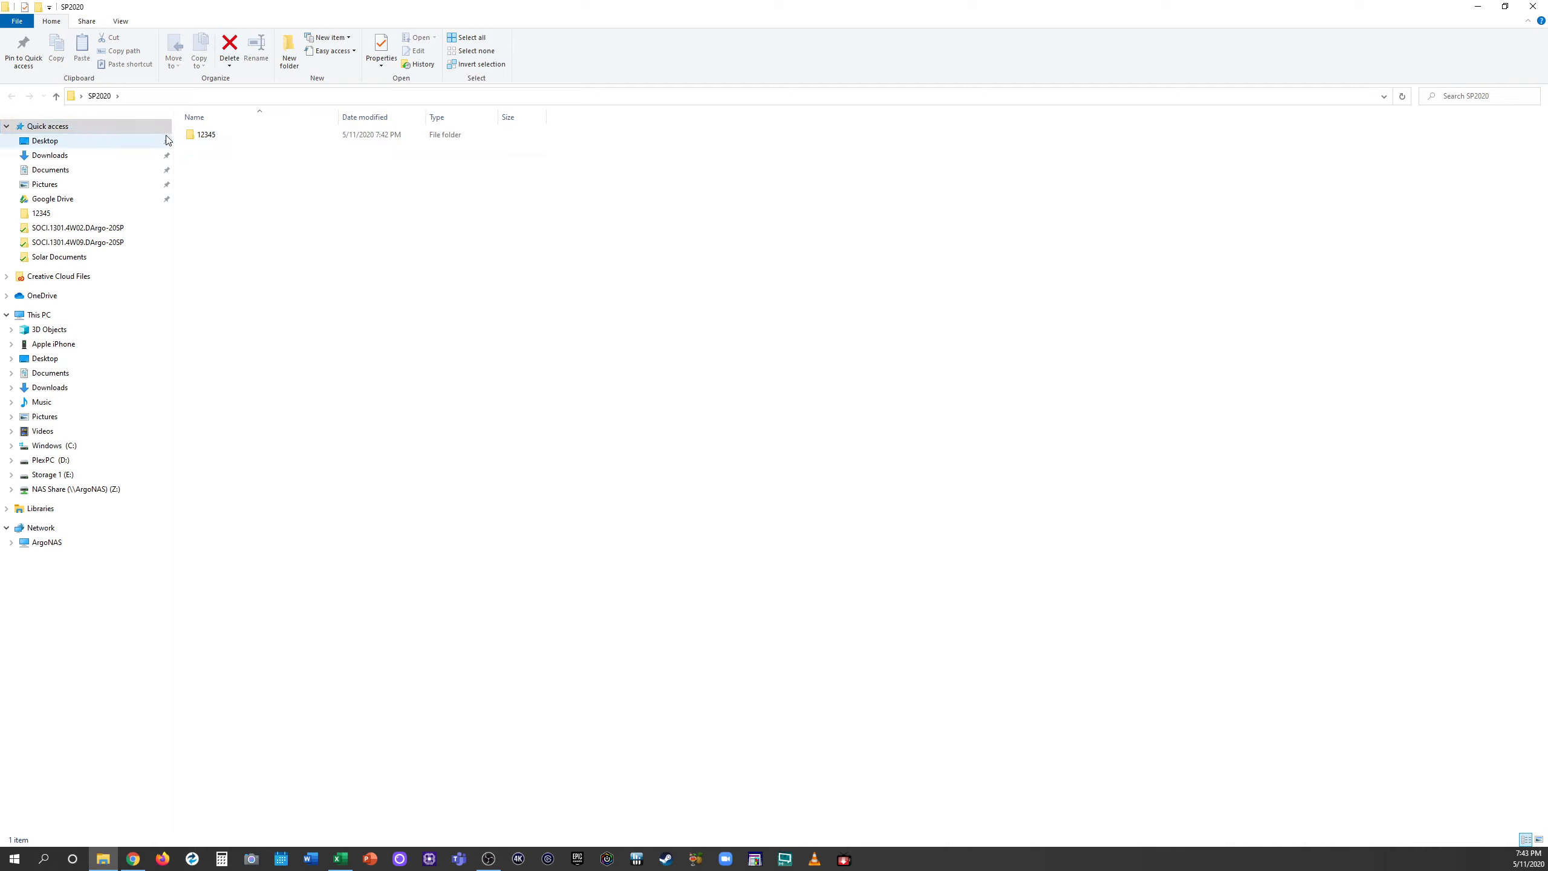
pyautogui.click(56, 96)
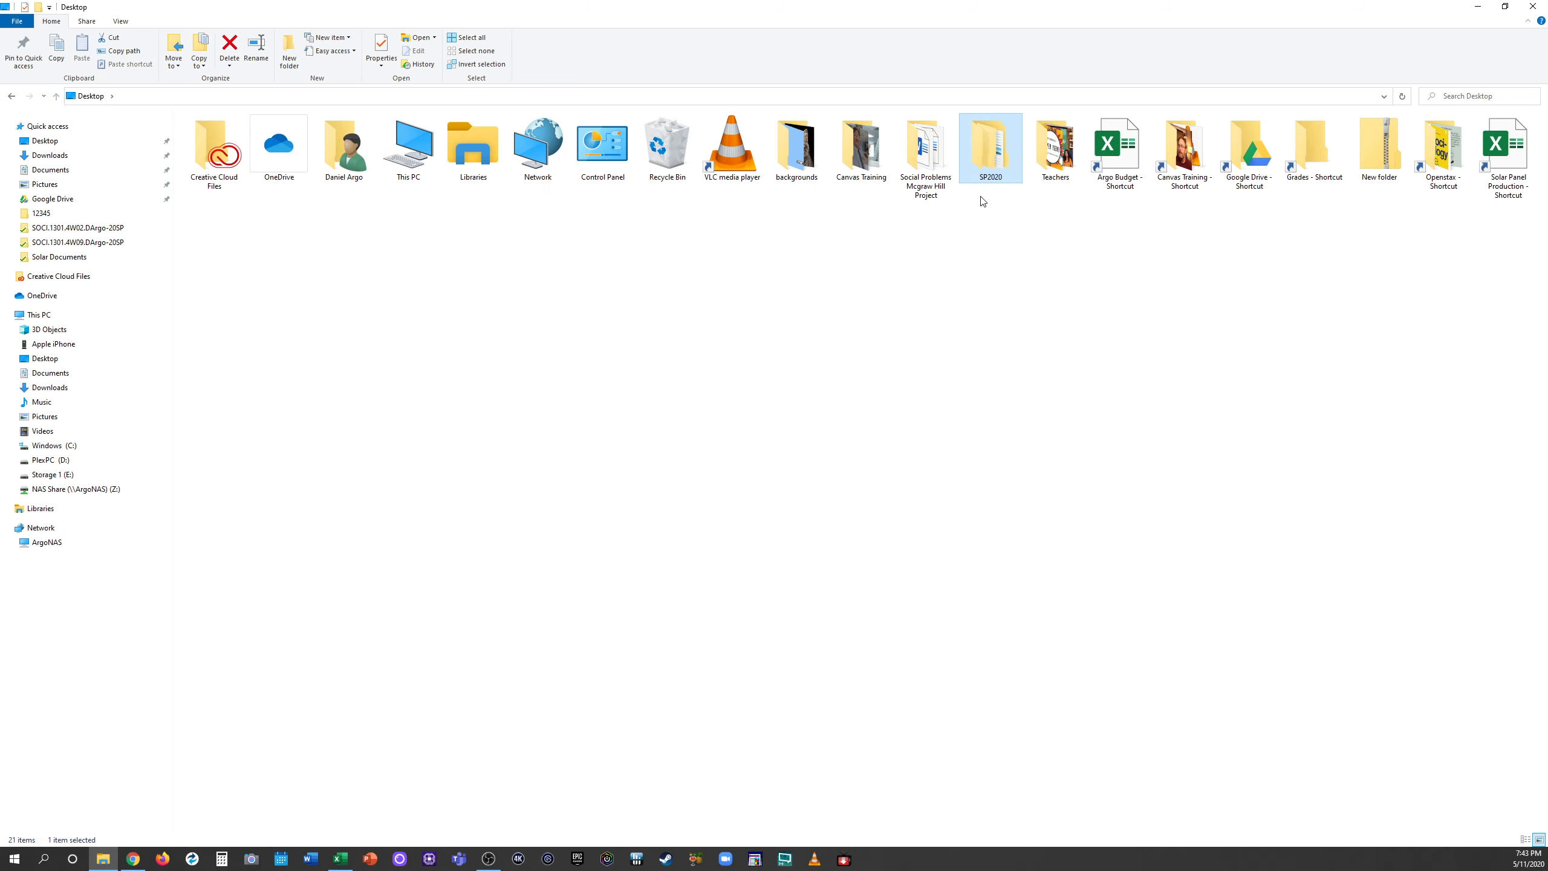
pyautogui.click(1020, 350)
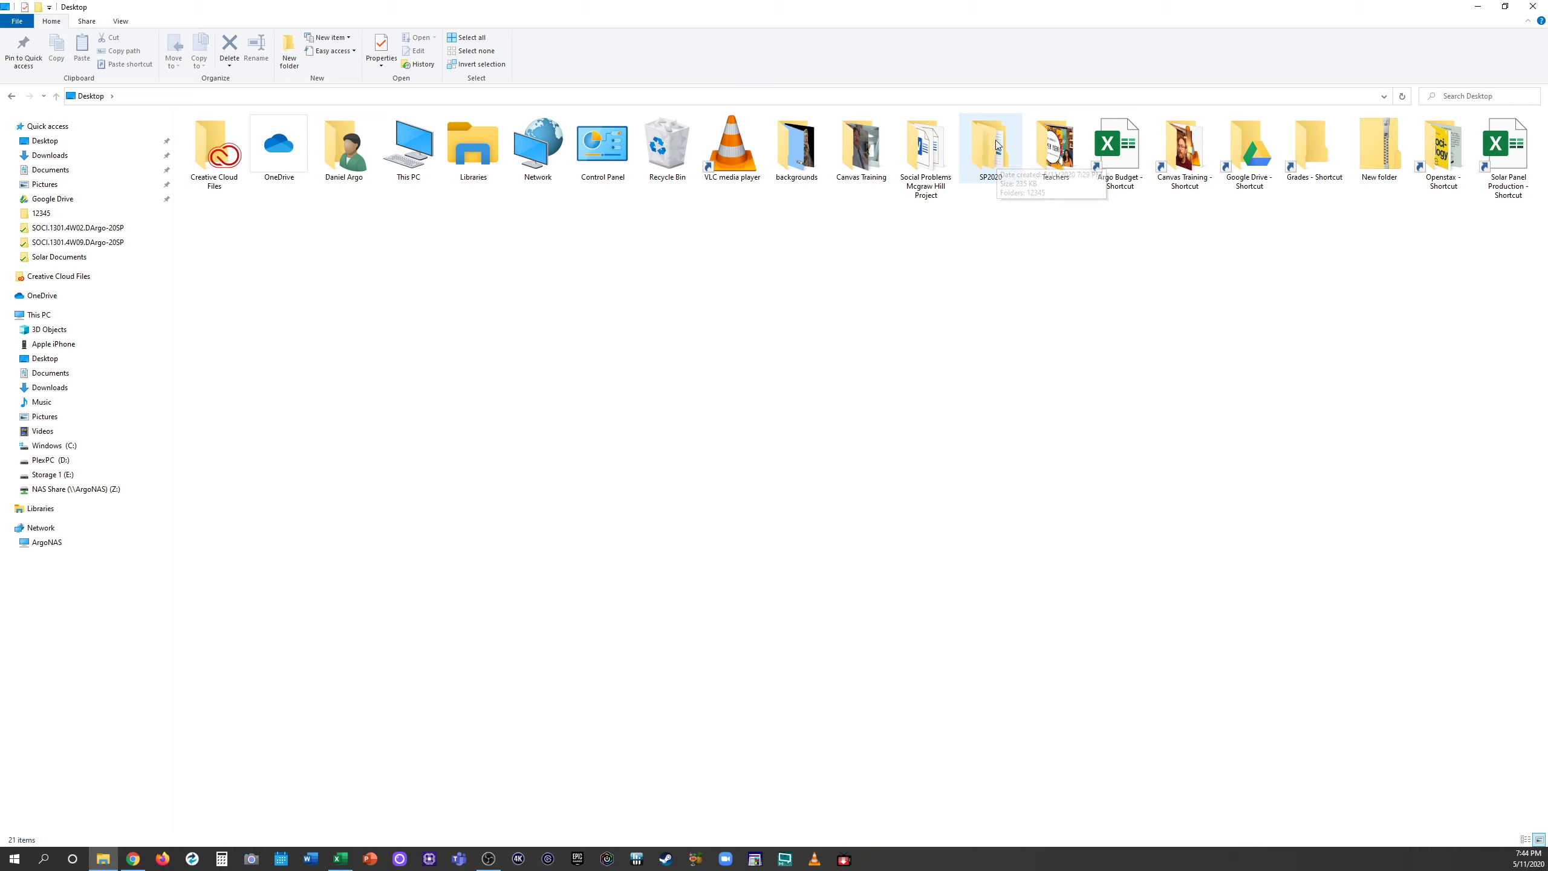
pyautogui.moveTo(1008, 171)
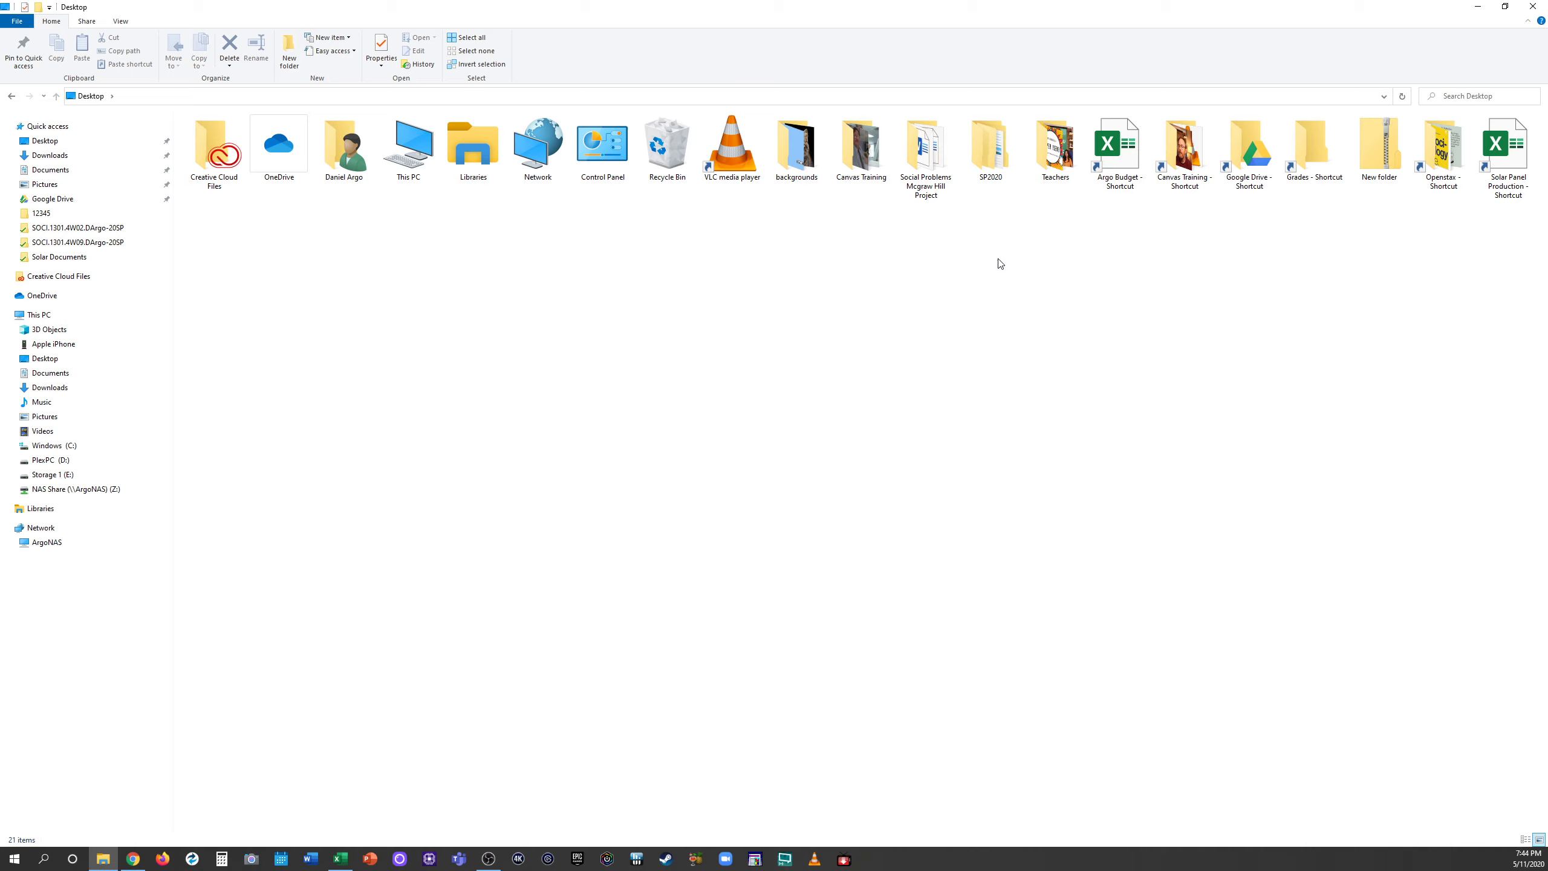
# Step: Try twice to send the desktop's SP2020 folder to a compressed (zipped) folder, dismissing the dialog after each attempt
pyautogui.click(1012, 155)
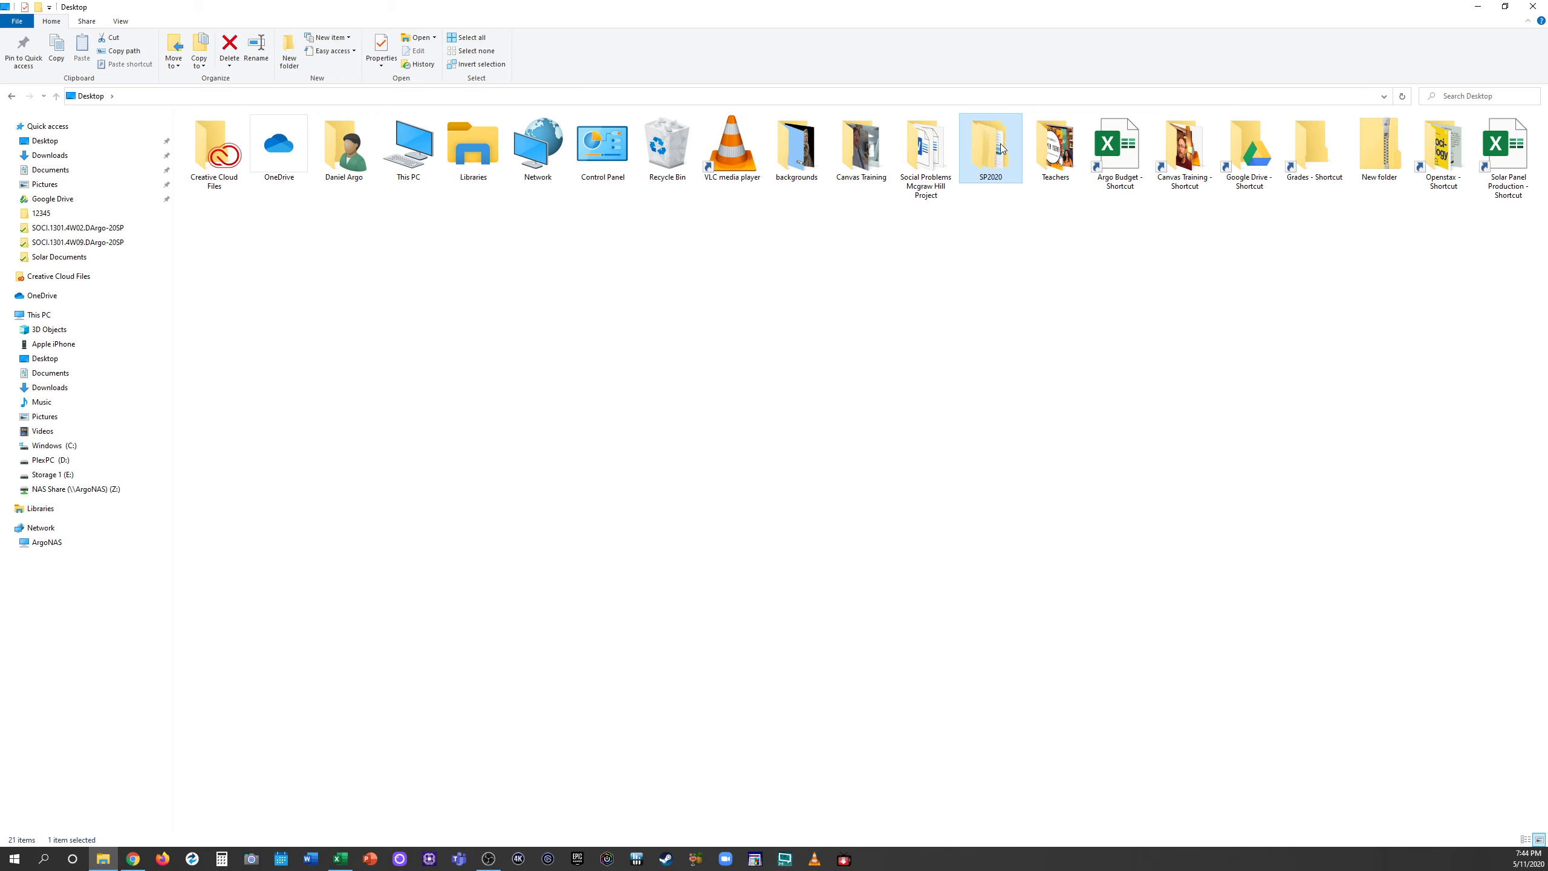
pyautogui.rightClick(1000, 145)
pyautogui.moveTo(1096, 333)
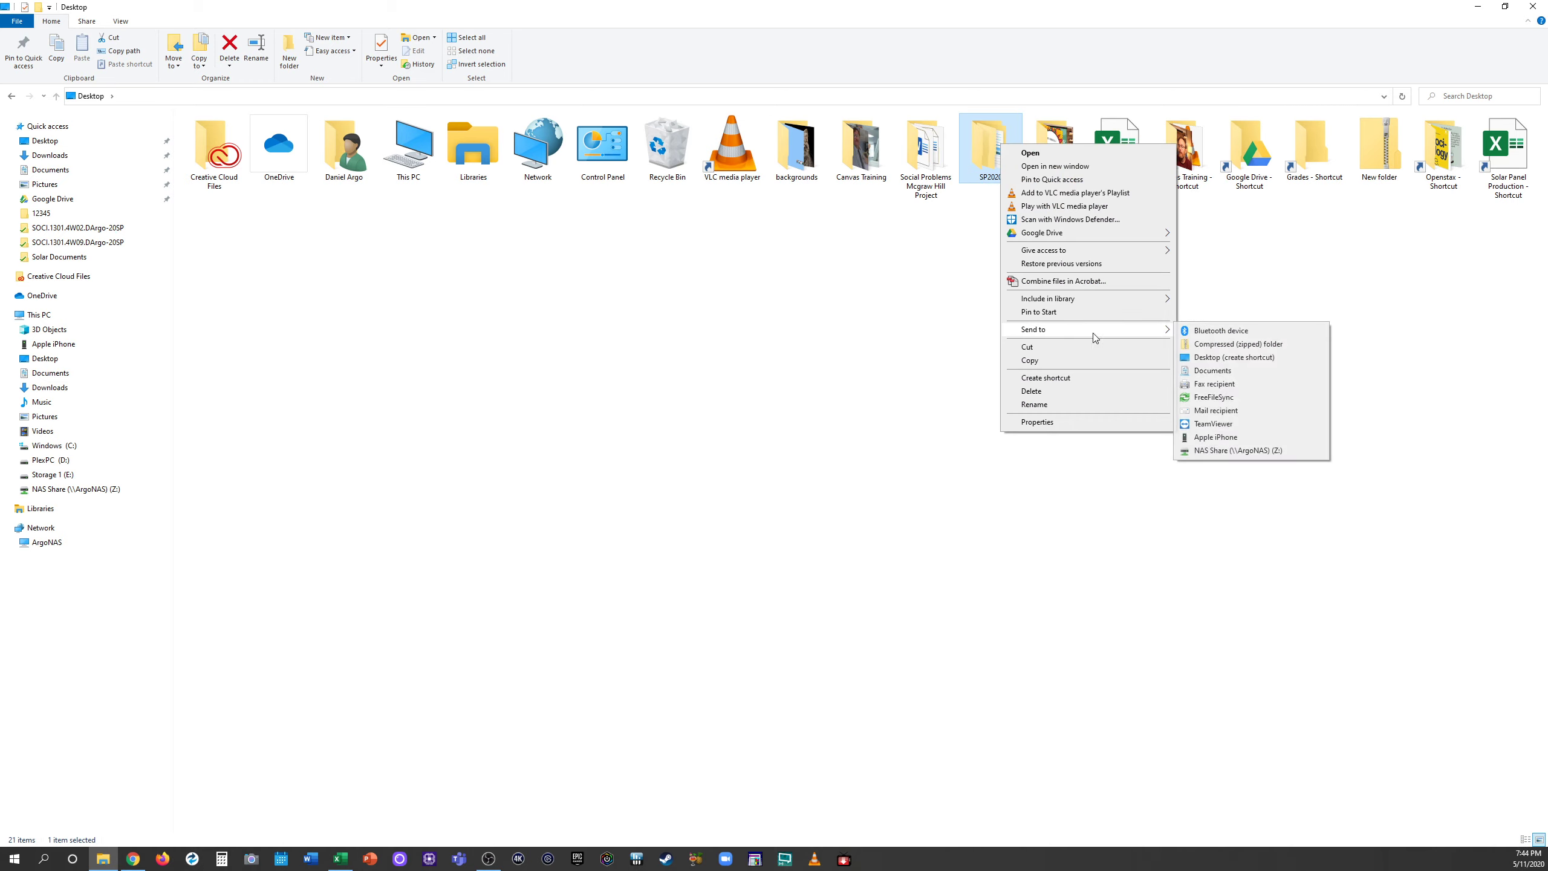
pyautogui.click(1218, 347)
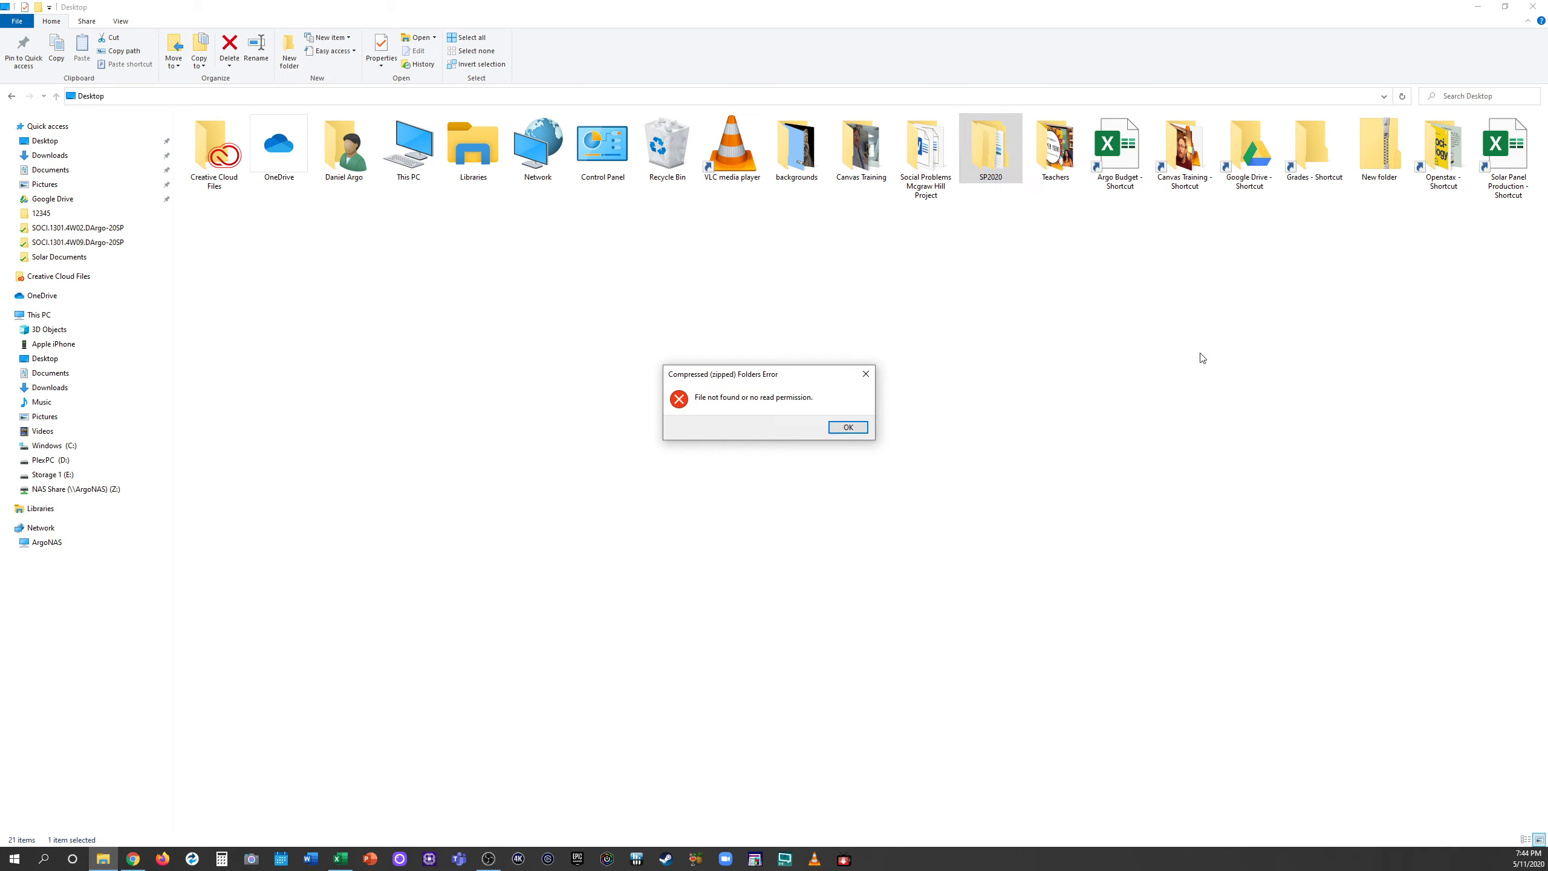
pyautogui.click(848, 428)
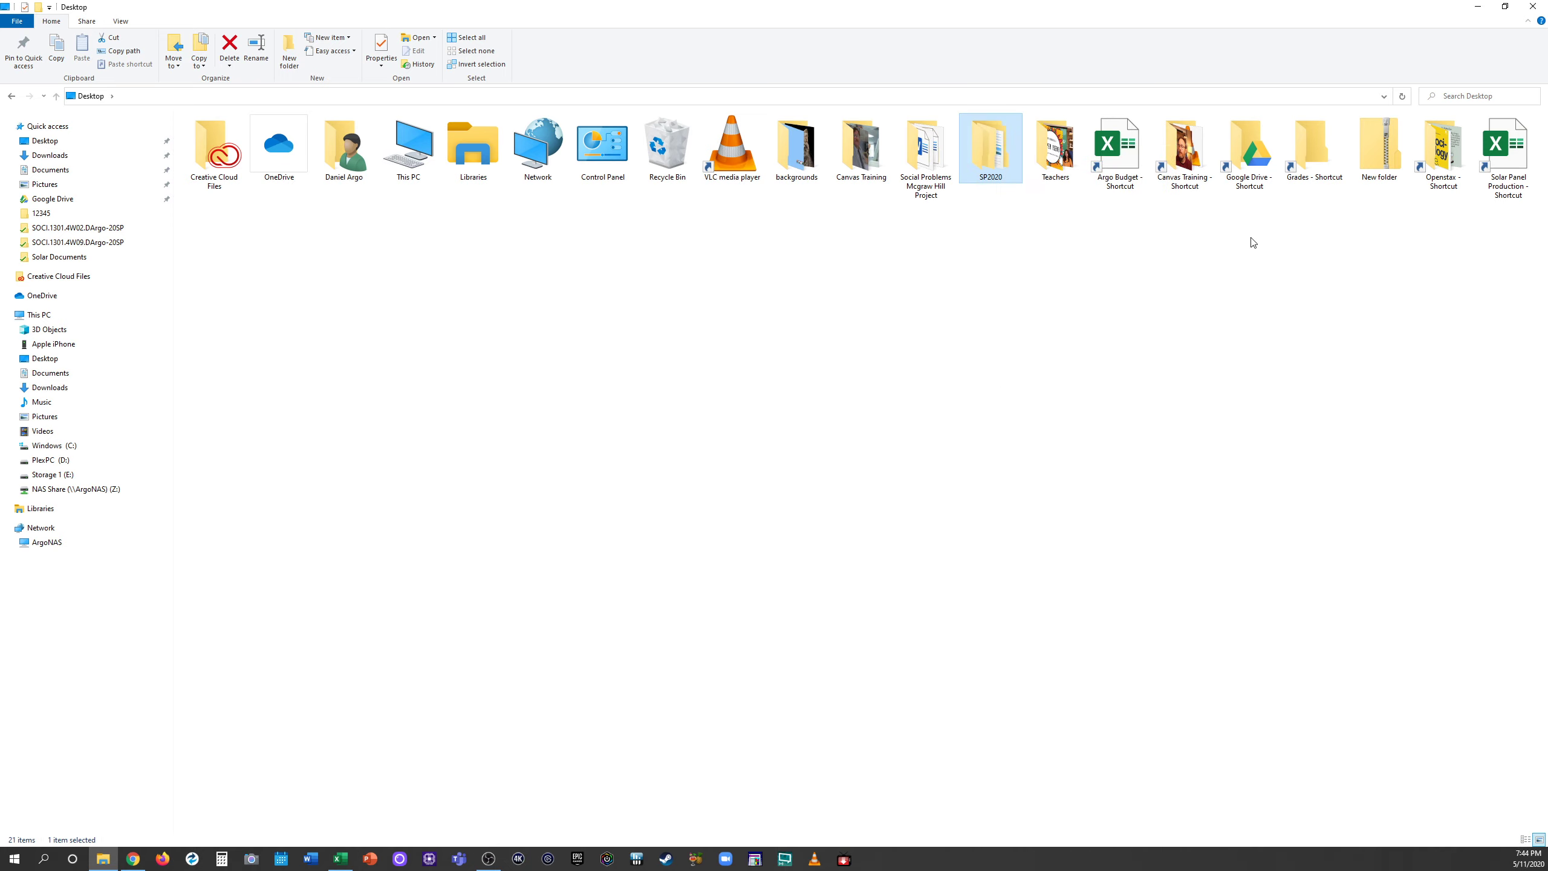
pyautogui.rightClick(1000, 139)
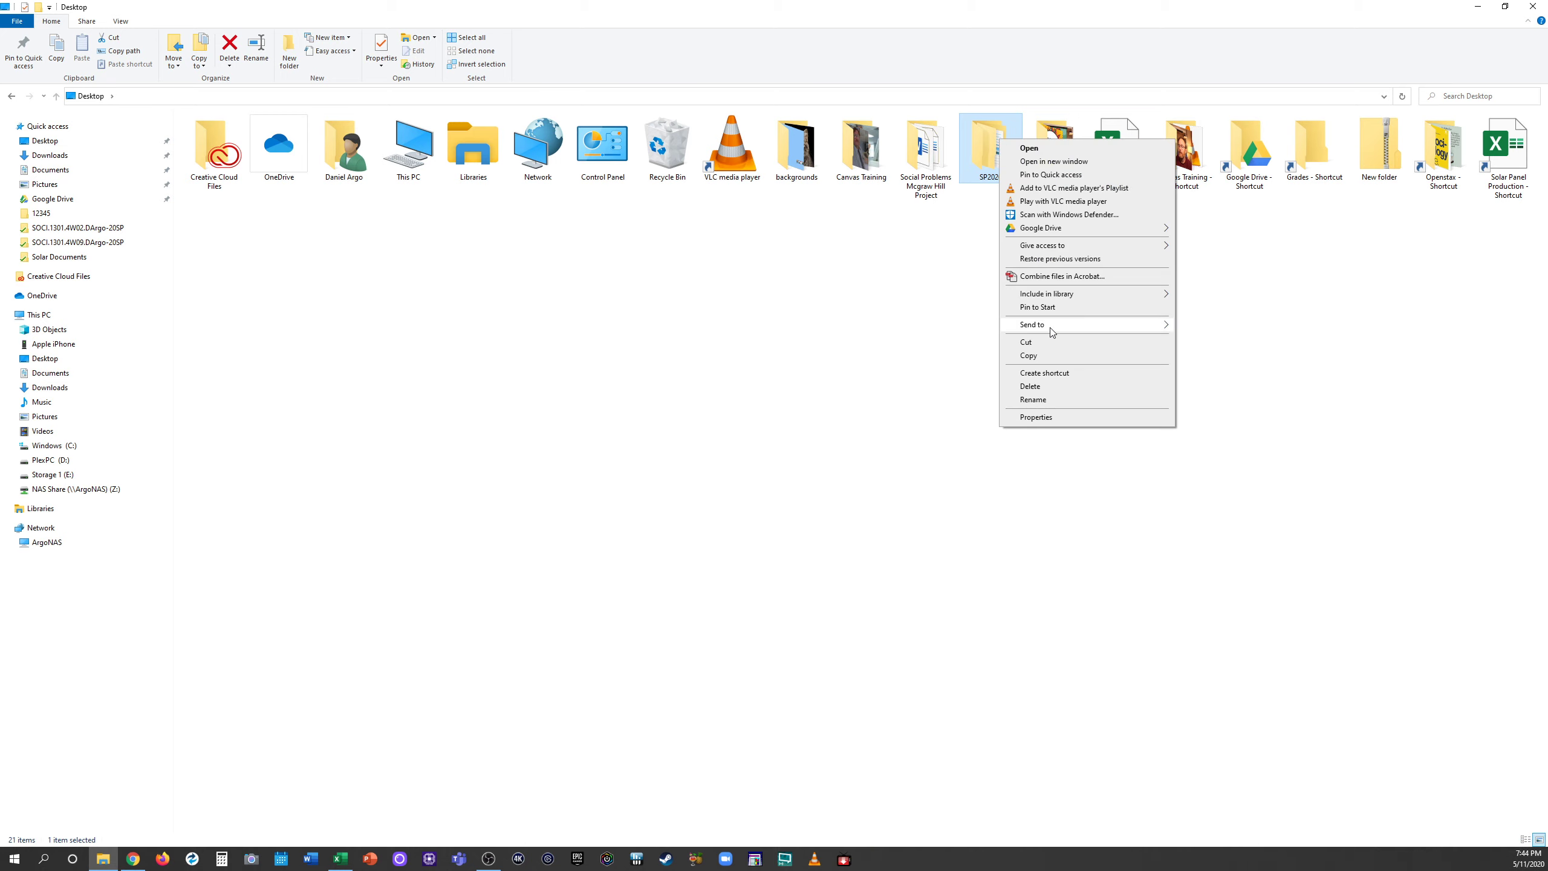
pyautogui.moveTo(1067, 327)
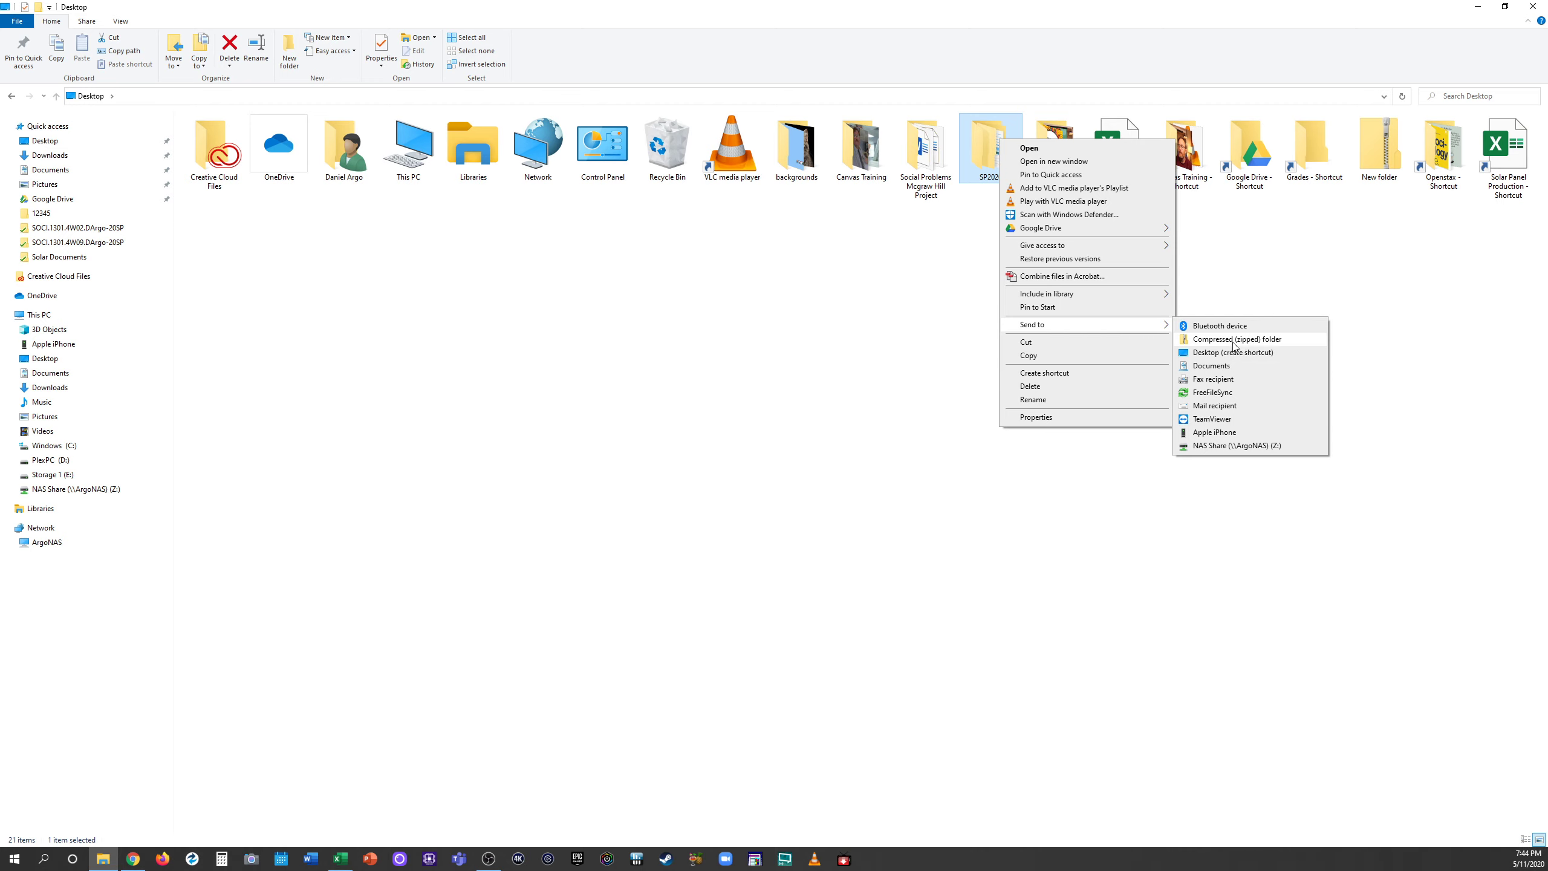
pyautogui.click(1217, 344)
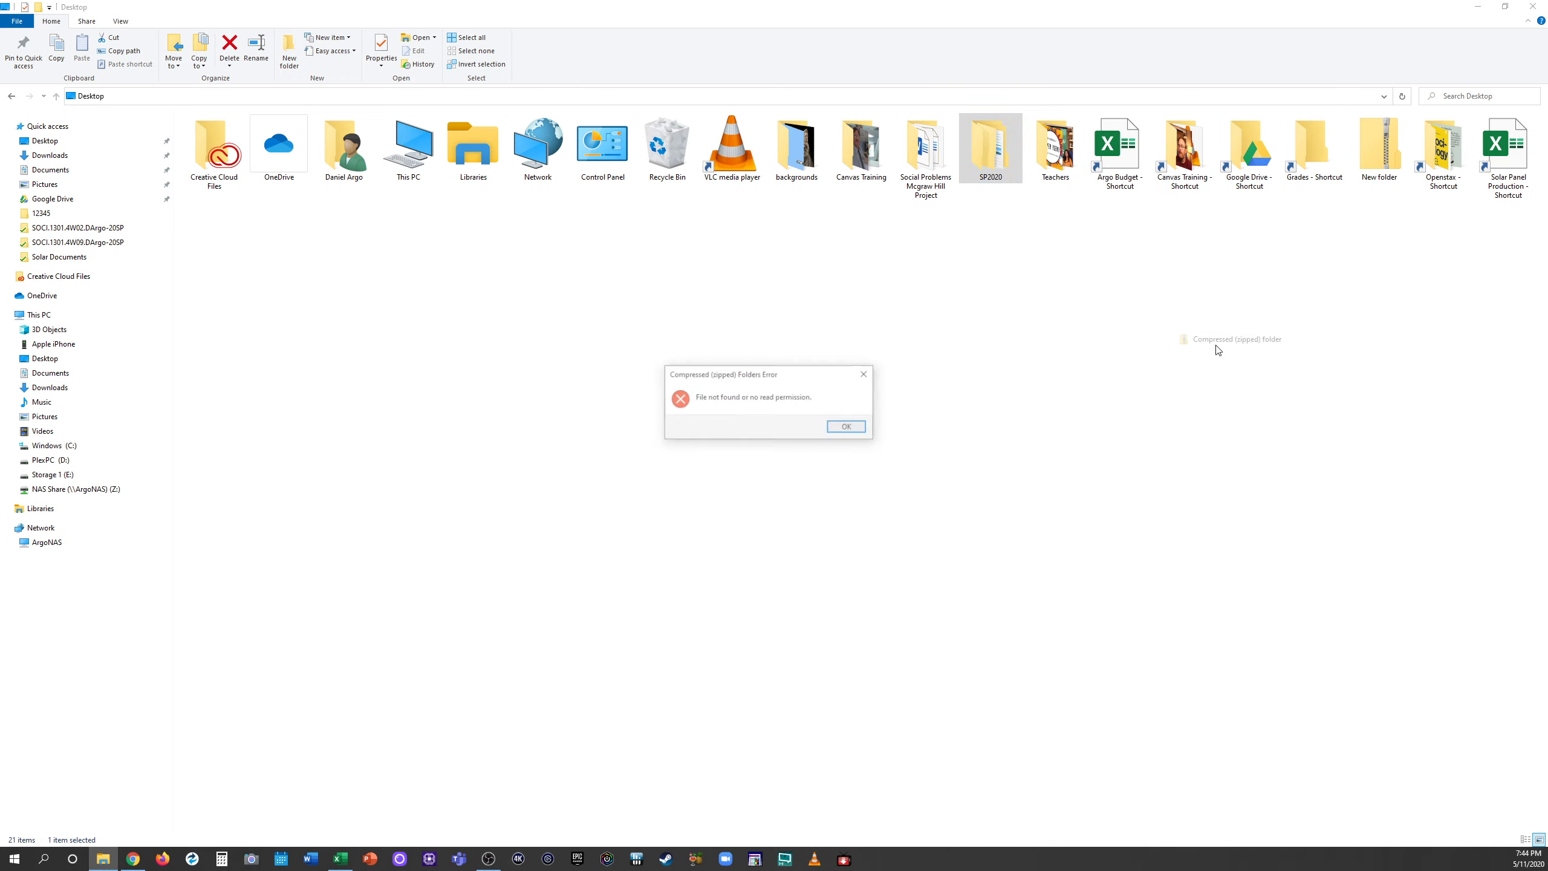
pyautogui.click(861, 426)
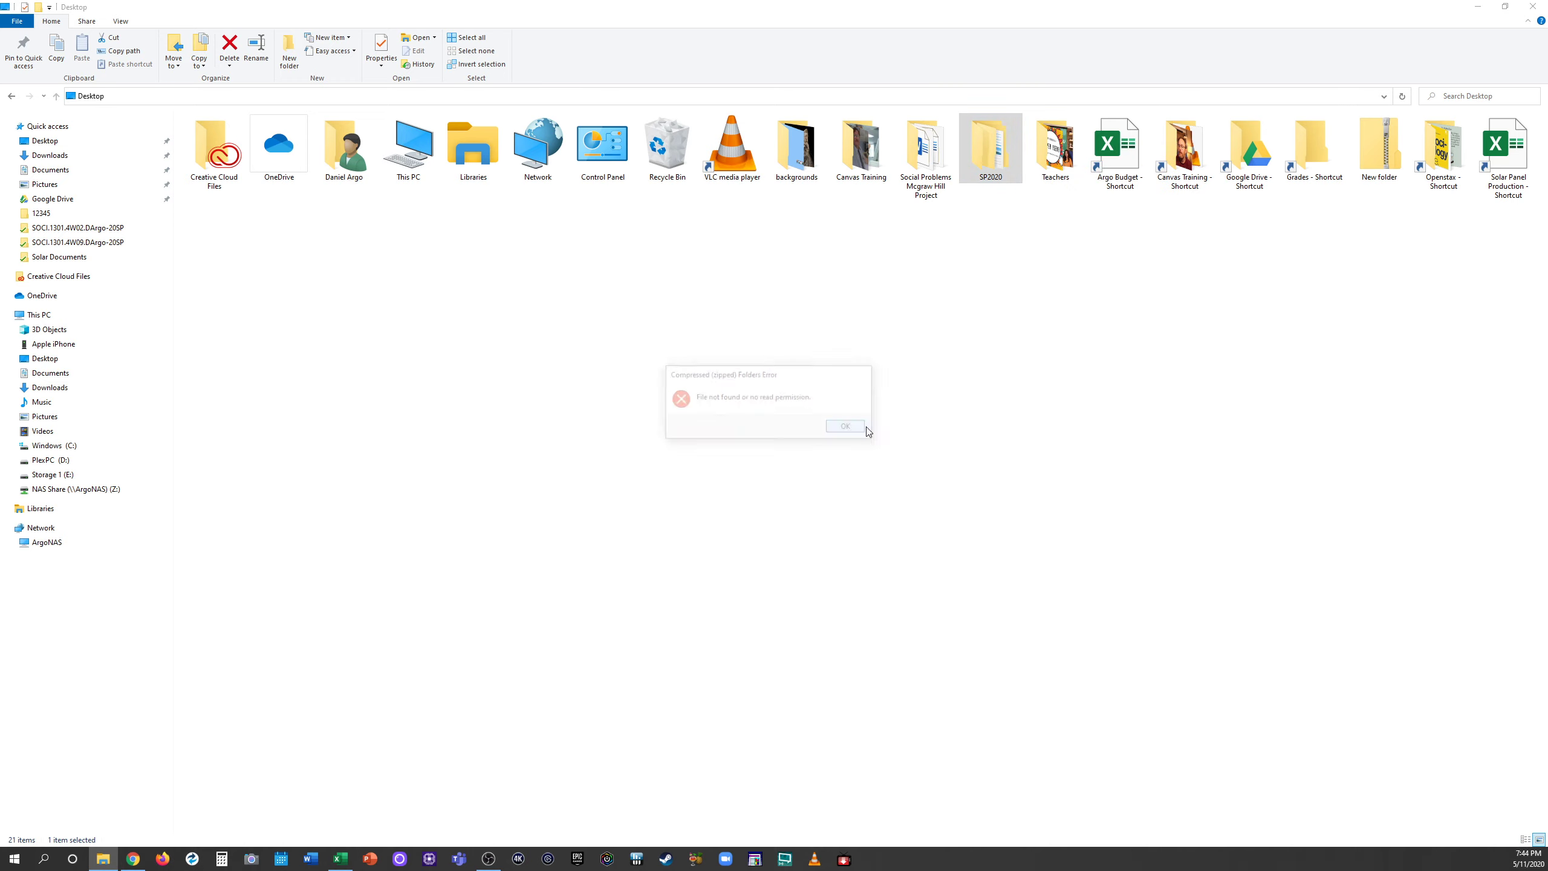
# Step: Create a new compressed (zipped) folder named SP2020 in the Desktop folder, and close File Explorer
pyautogui.rightClick(969, 295)
pyautogui.moveTo(1016, 410)
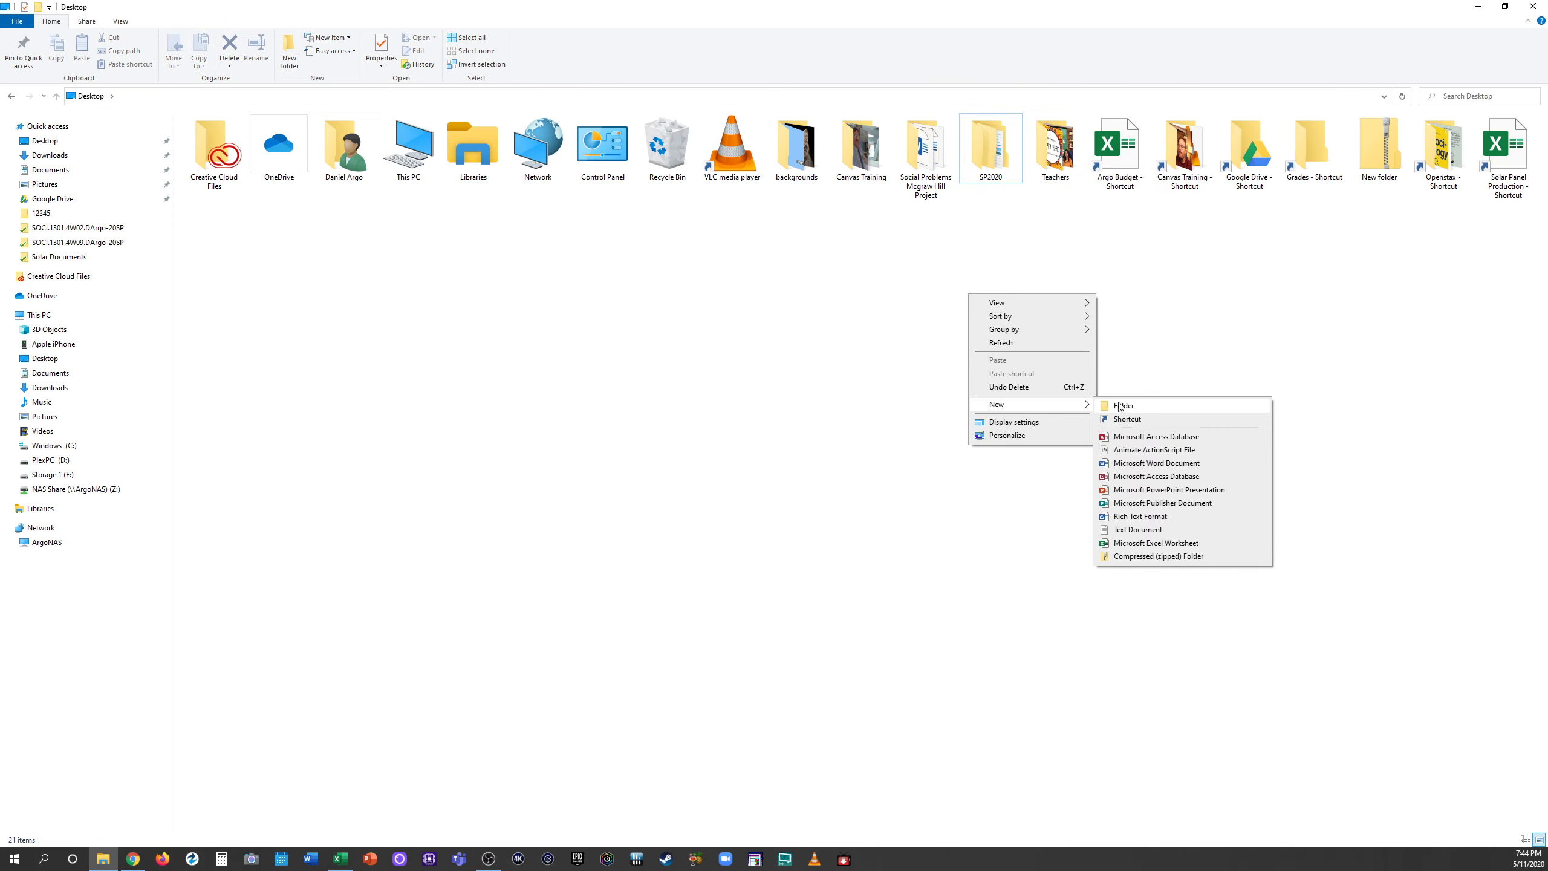
pyautogui.click(1155, 561)
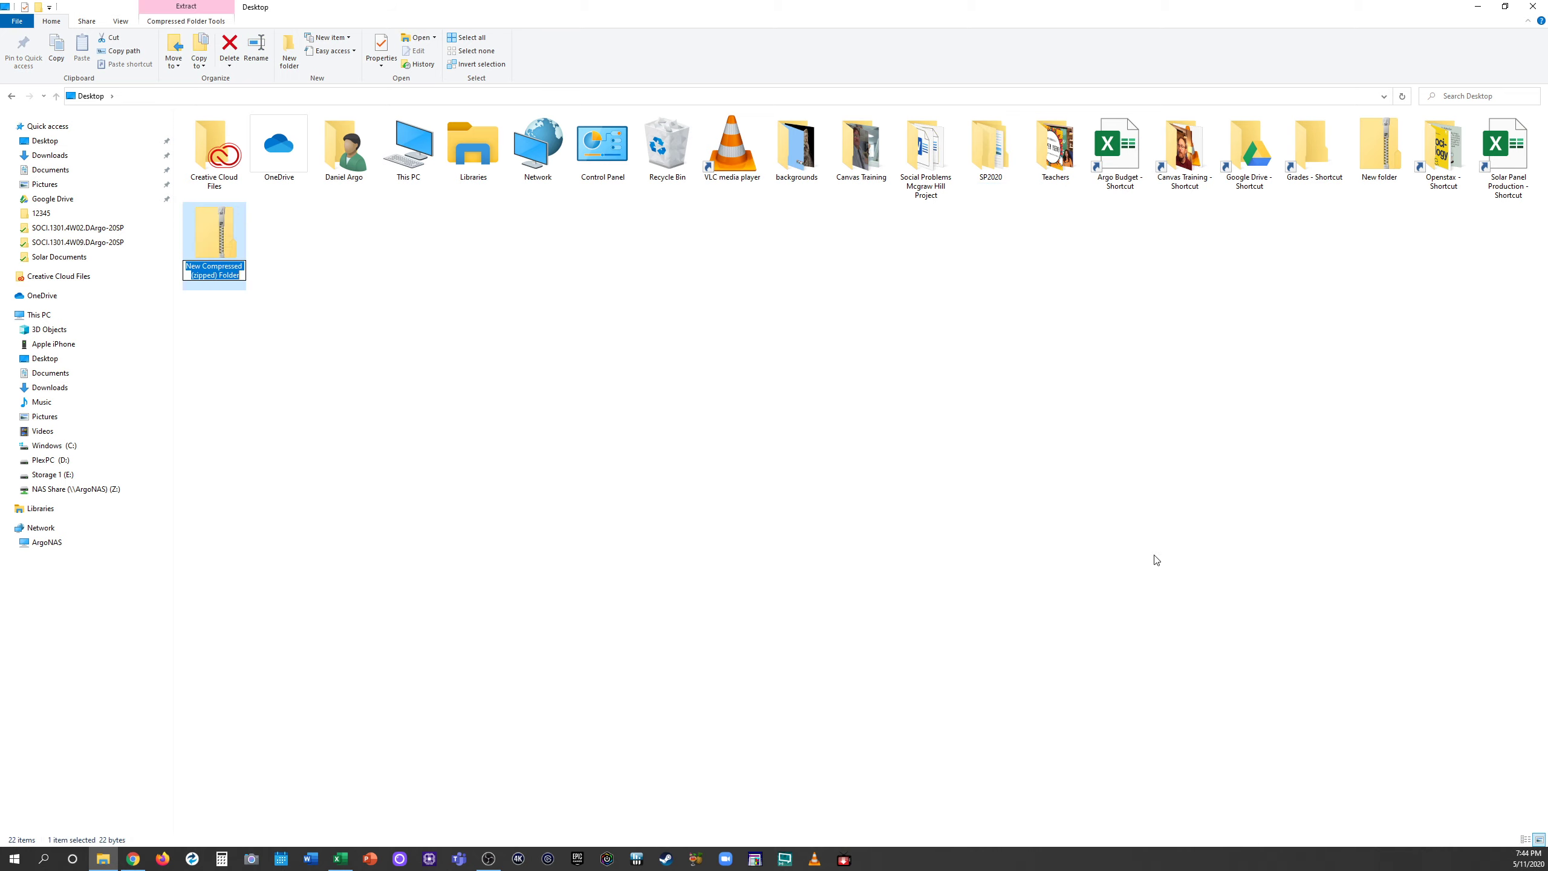
pyautogui.write('SP2020')
pyautogui.press('Return')
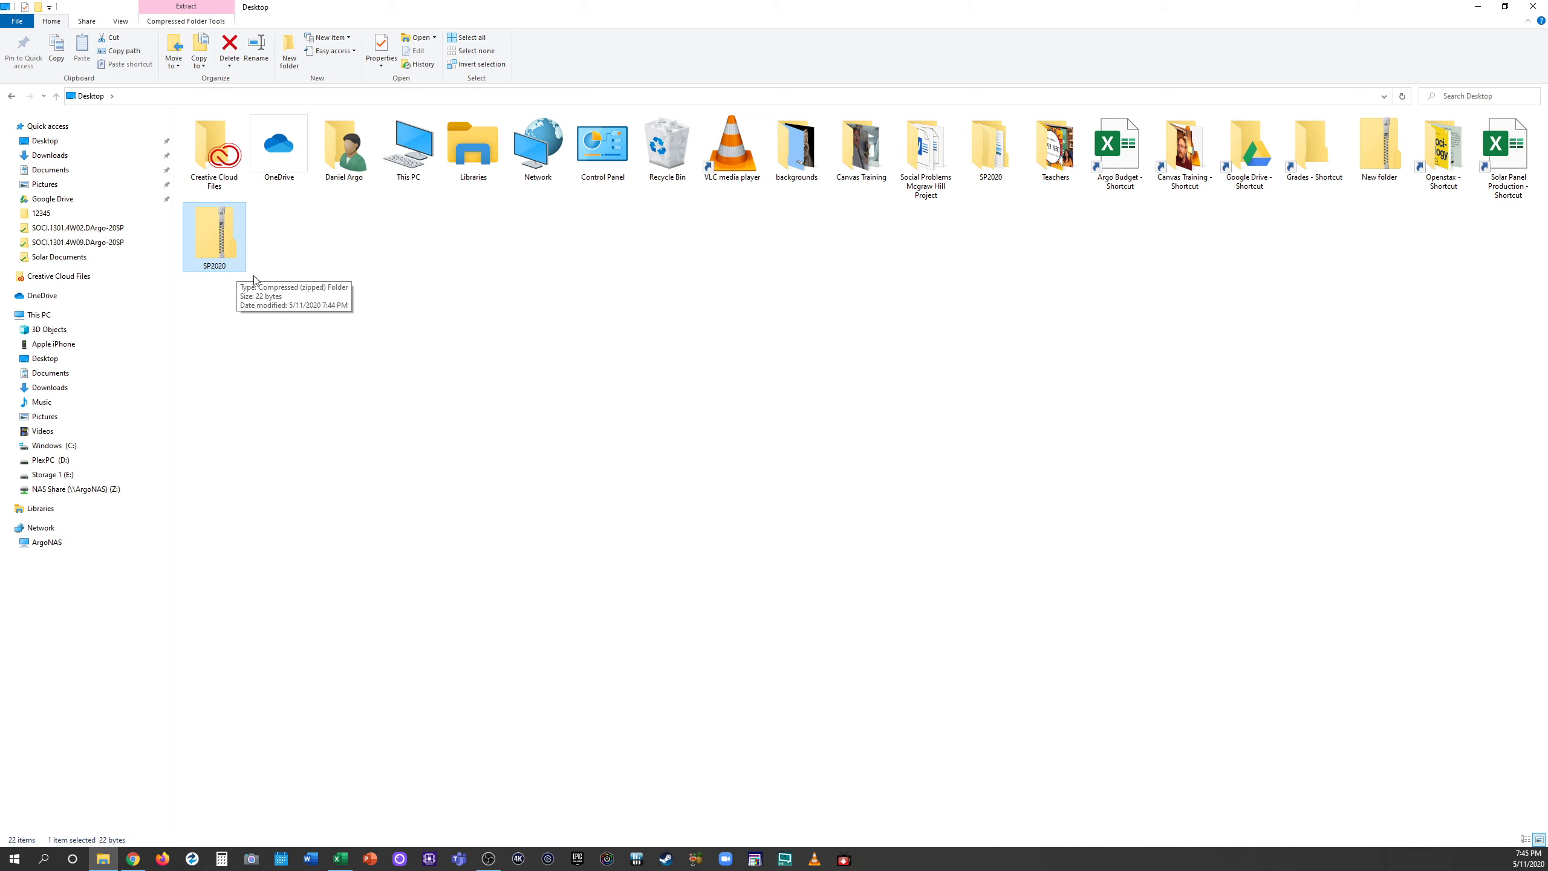
pyautogui.click(456, 297)
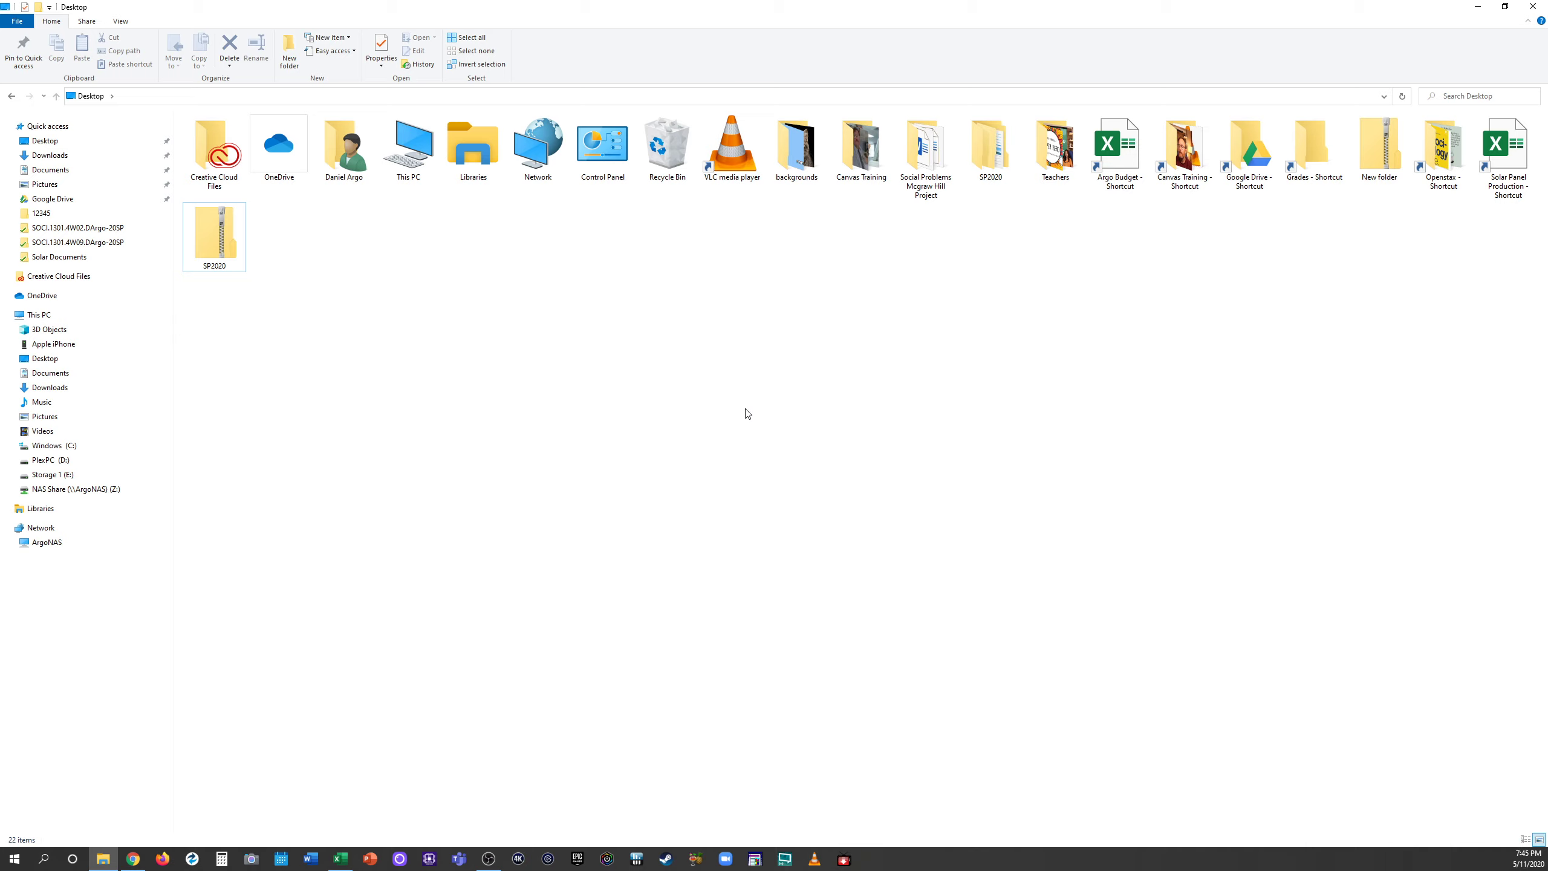
pyautogui.click(1543, 4)
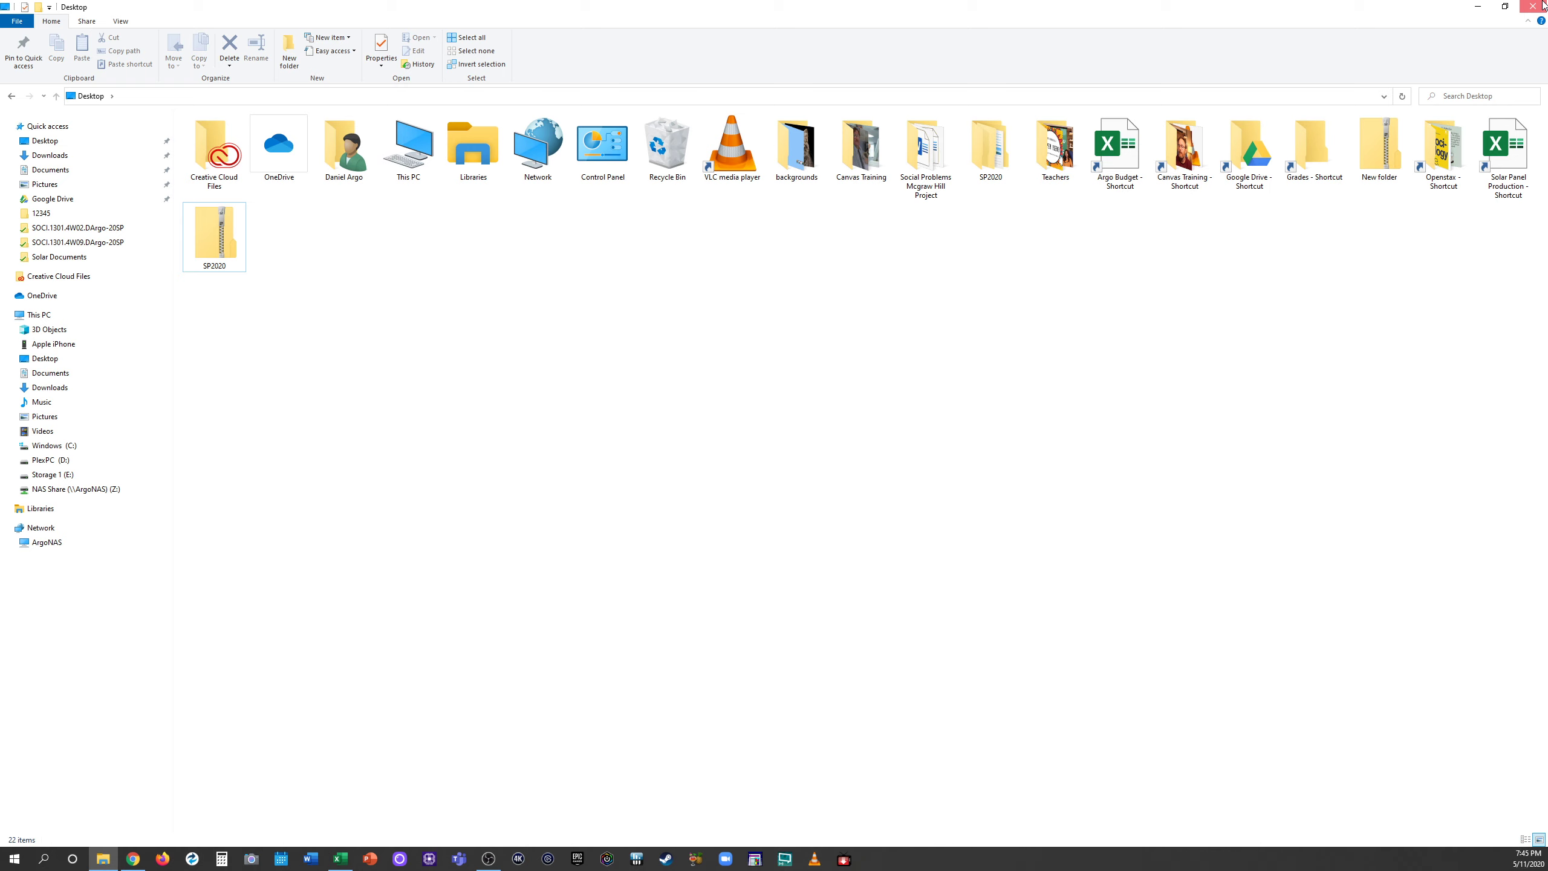